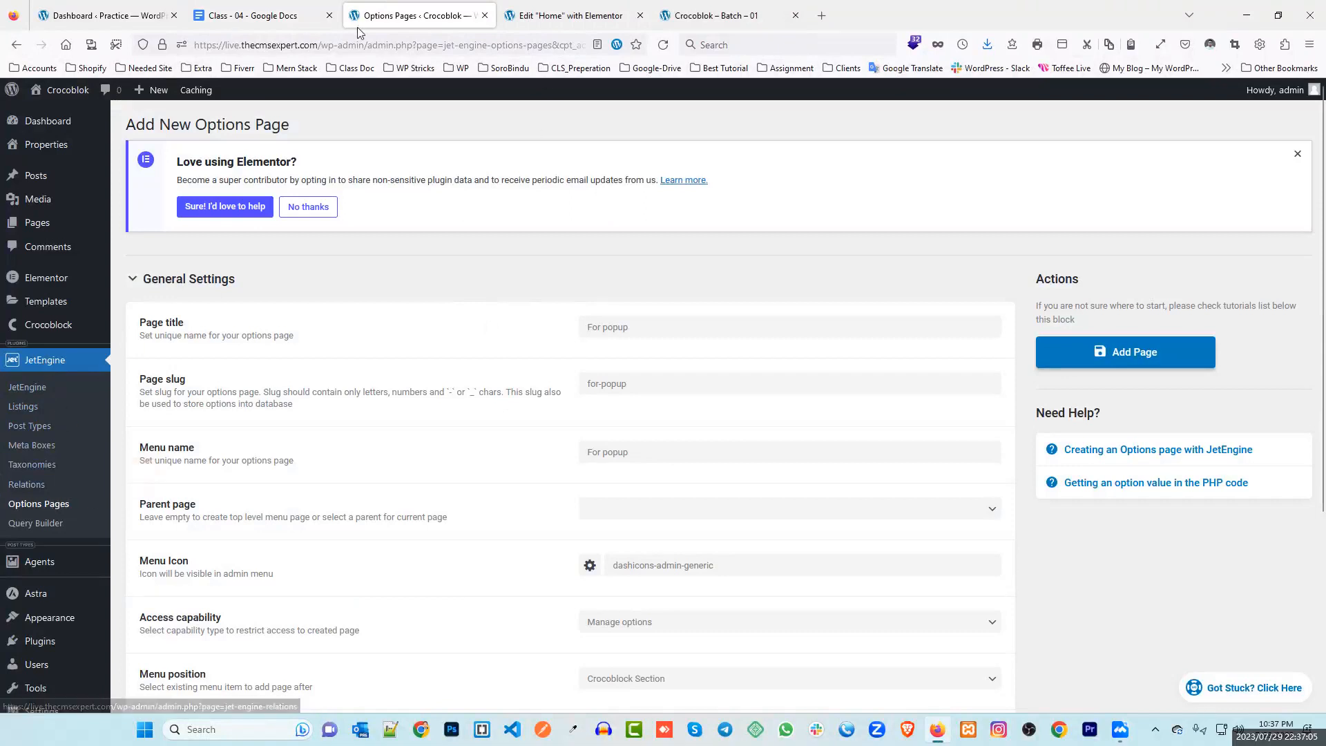
# Switch to the Class - 04 Google Docs notes and highlight the Custom Content Type sub-items
pyautogui.click(246, 15)
pyautogui.scroll(-2, 677, 379)
pyautogui.moveTo(611, 379); pyautogui.dragTo(522, 398)
pyautogui.moveTo(598, 422); pyautogui.dragTo(537, 413)
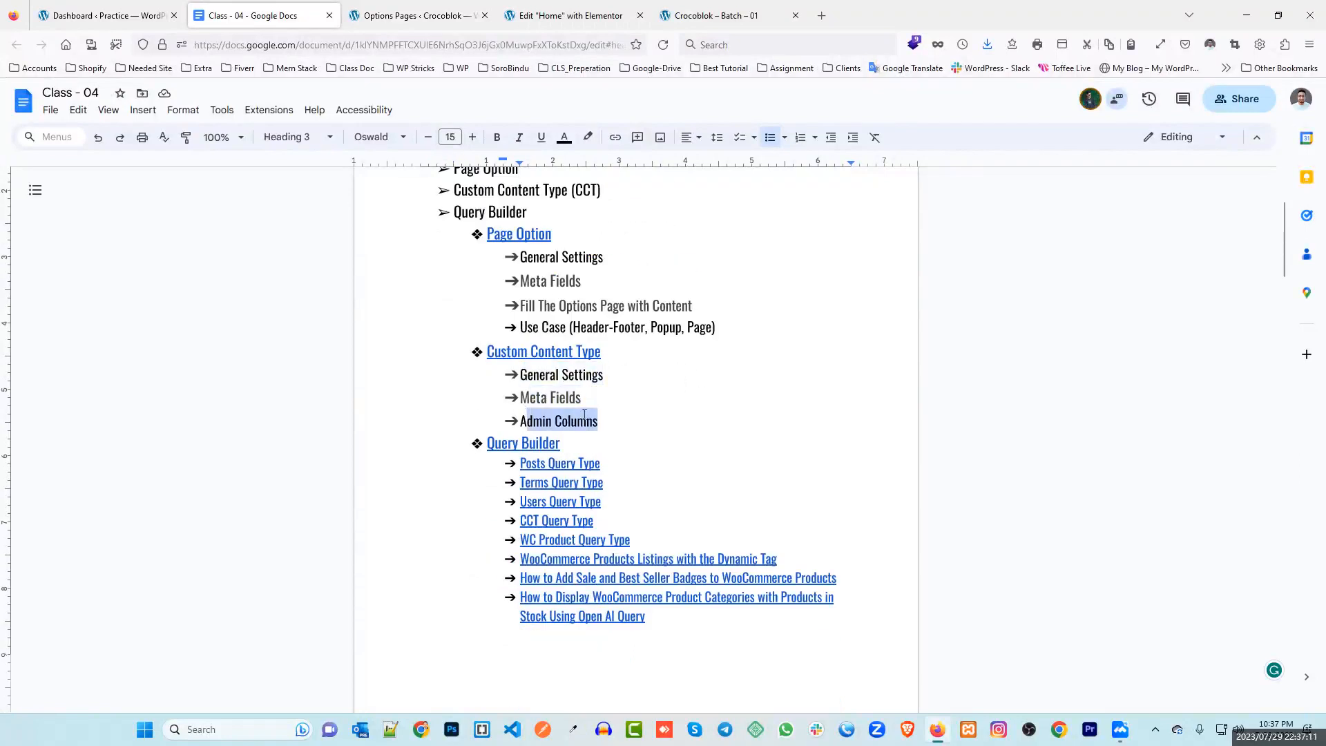
# Preview the Custom Content Type link in the outline, then go back to the Options Pages tab
pyautogui.click(623, 408)
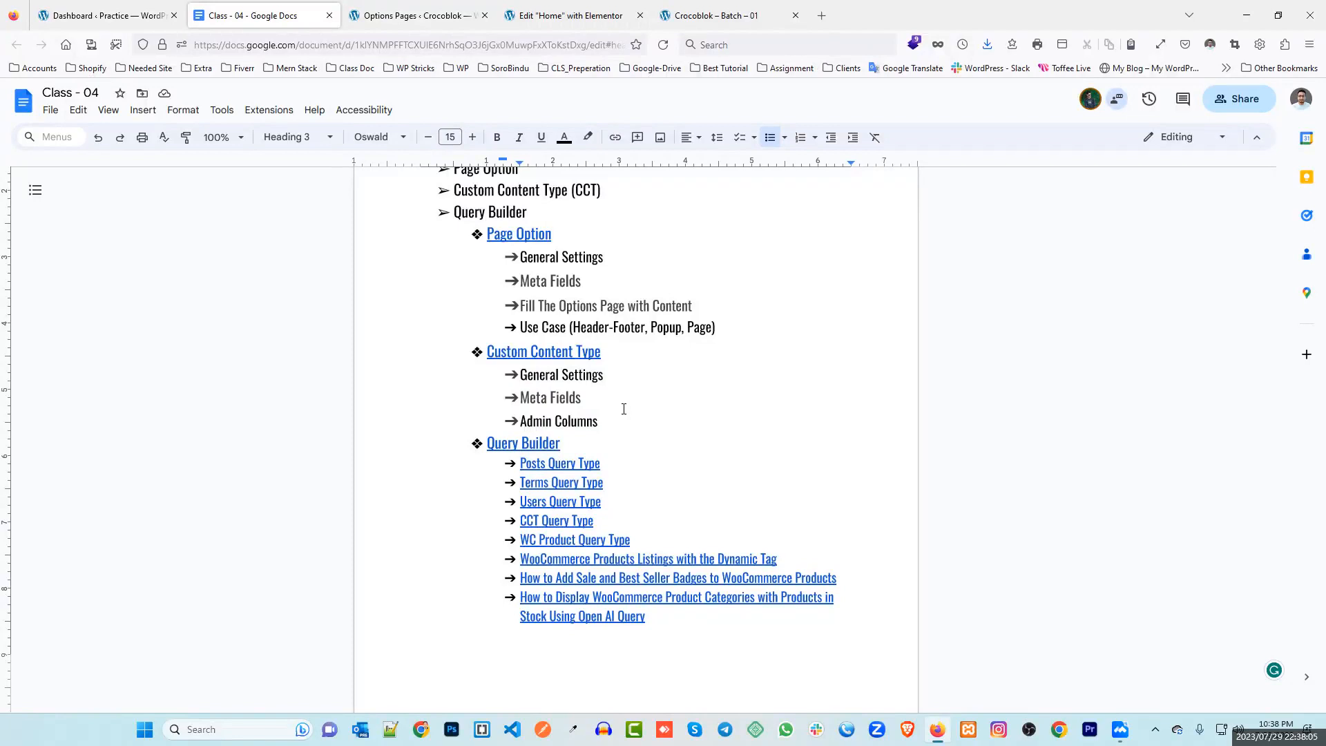
pyautogui.click(619, 348)
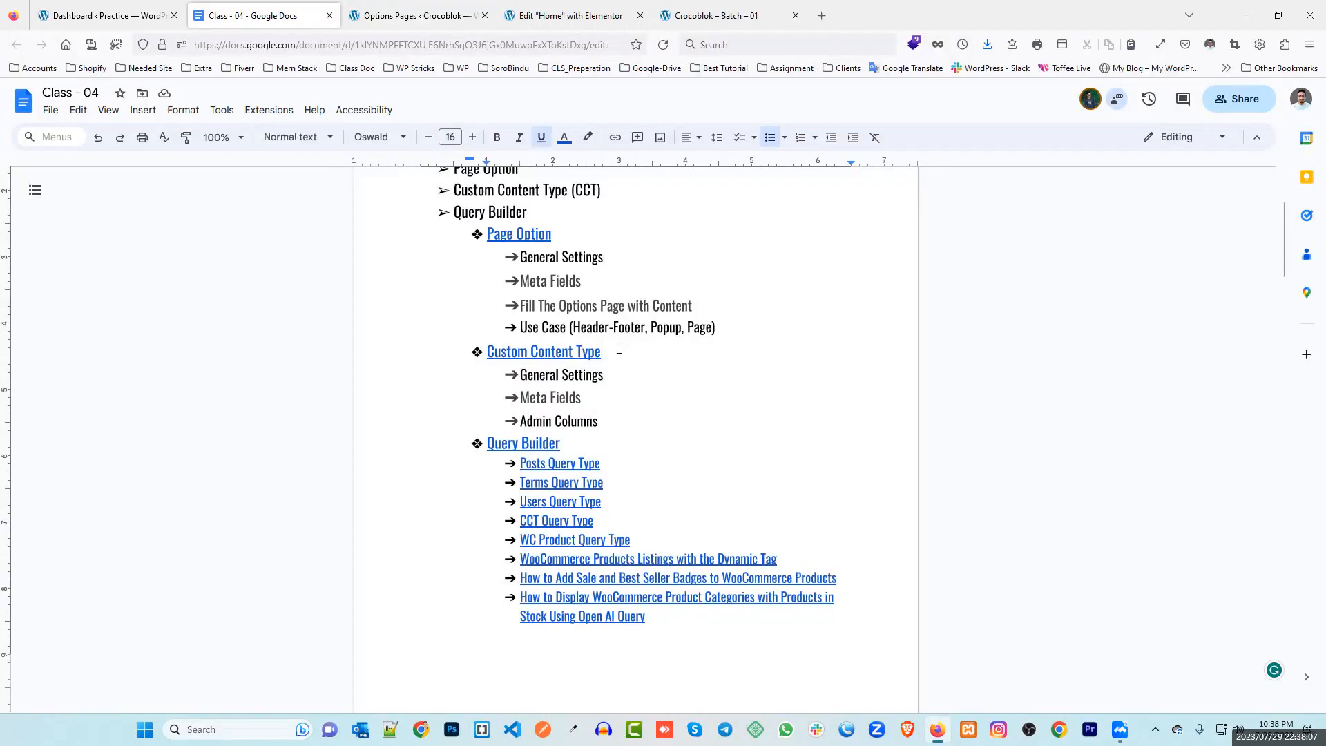
pyautogui.tripleClick(519, 351)
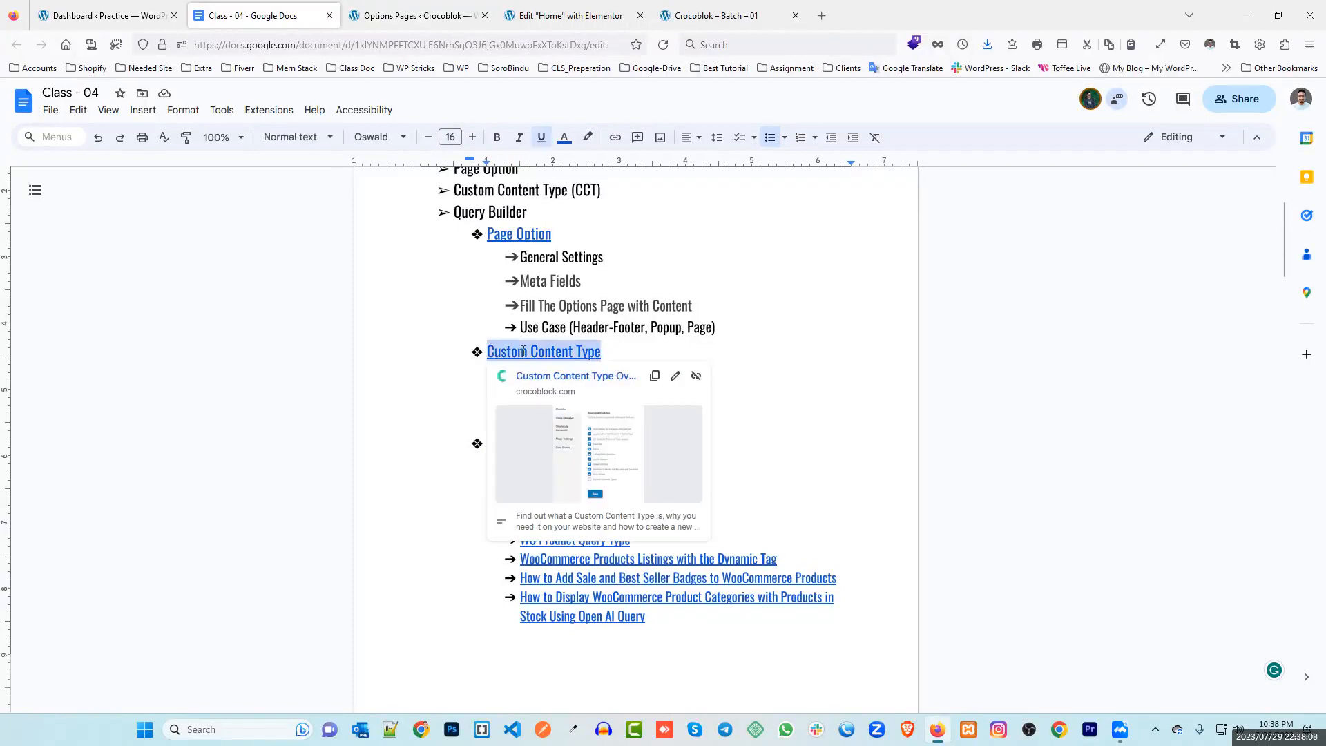
pyautogui.click(414, 15)
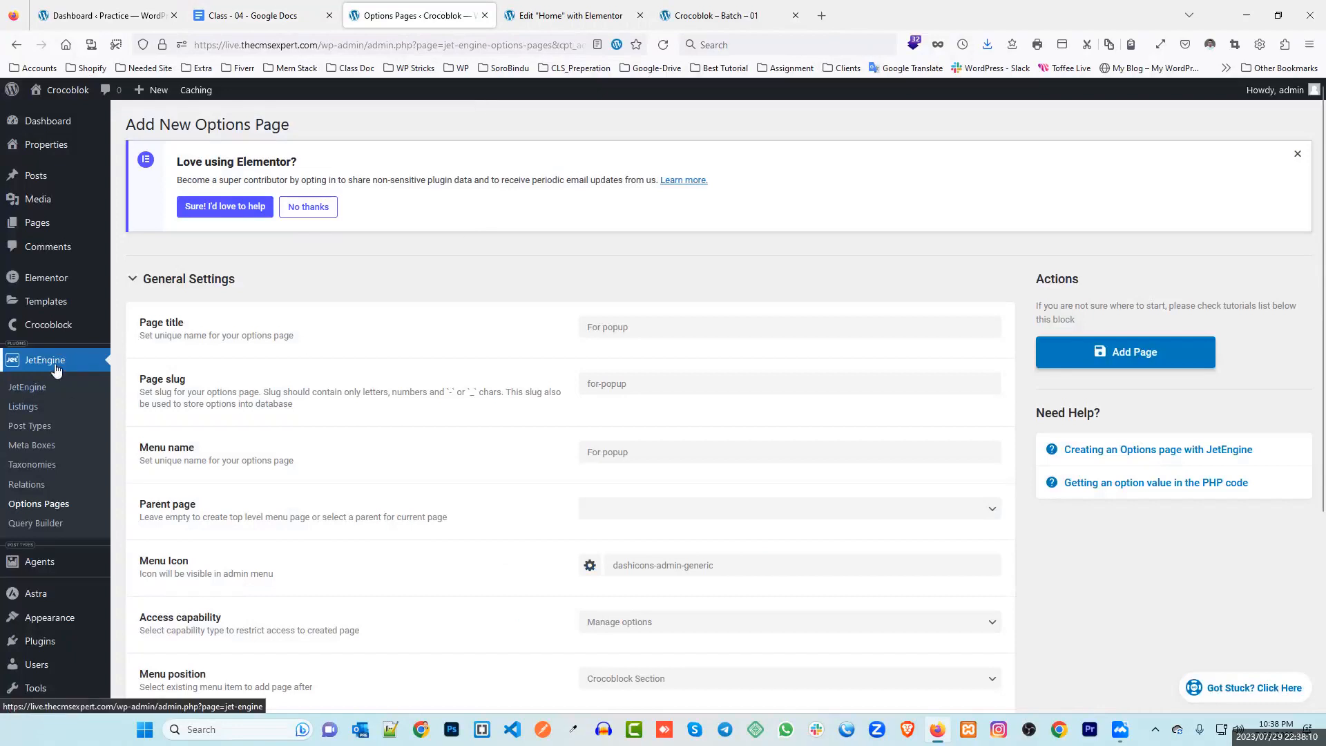
# Switch on and save the Custom Content Types module on the JetEngine dashboard, then open its list
pyautogui.click(42, 389)
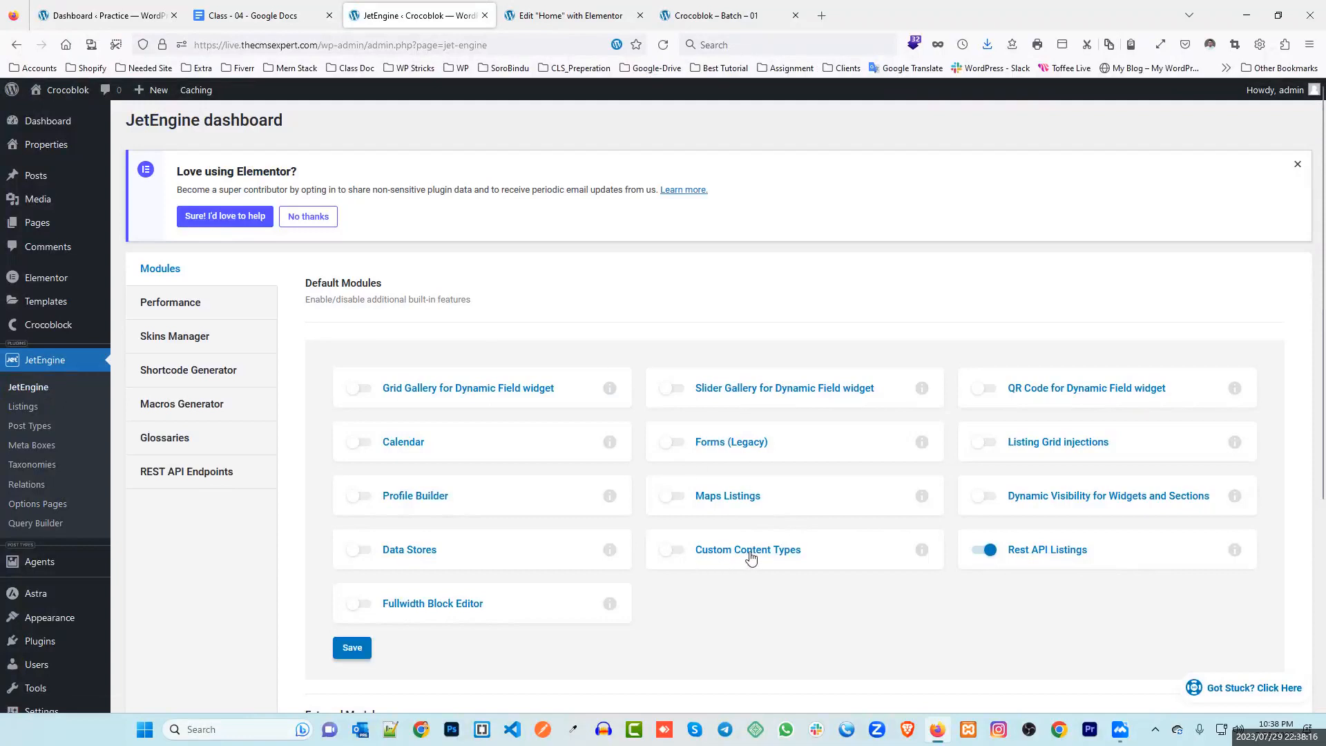
pyautogui.click(674, 550)
pyautogui.click(349, 647)
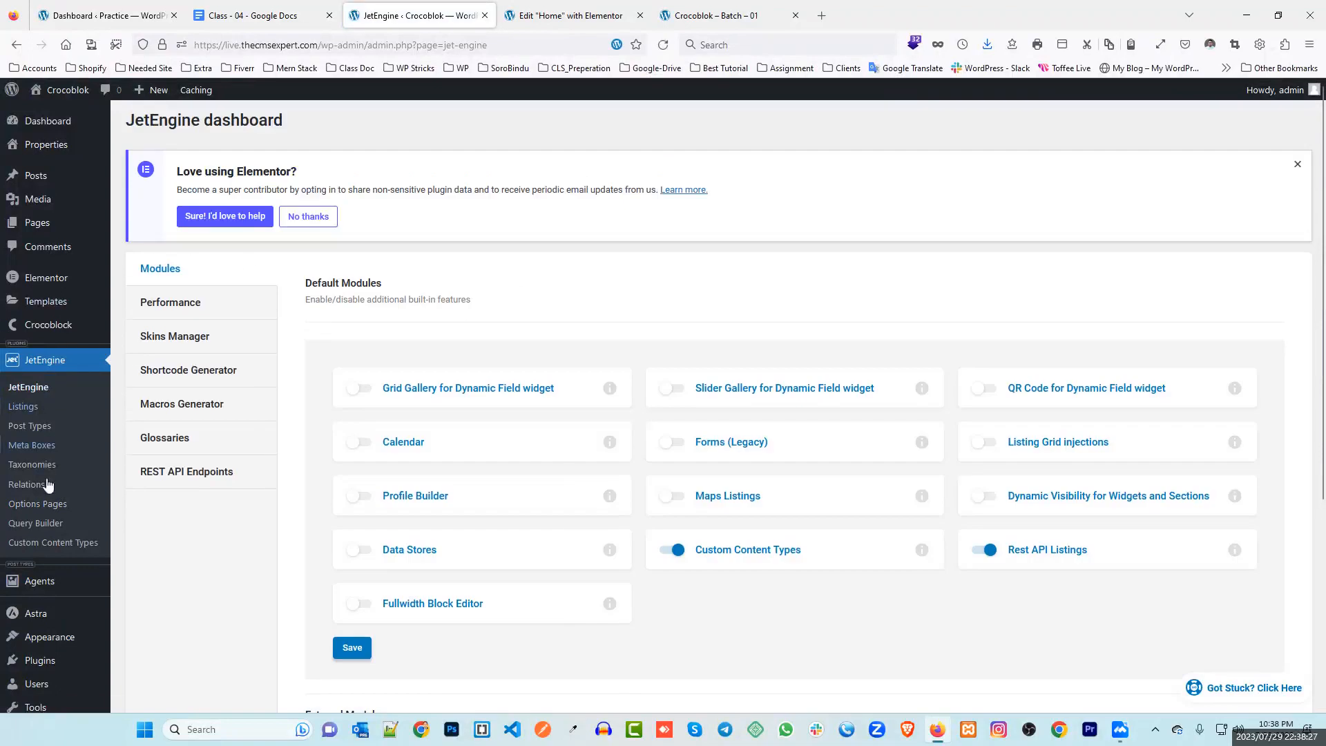
pyautogui.click(64, 544)
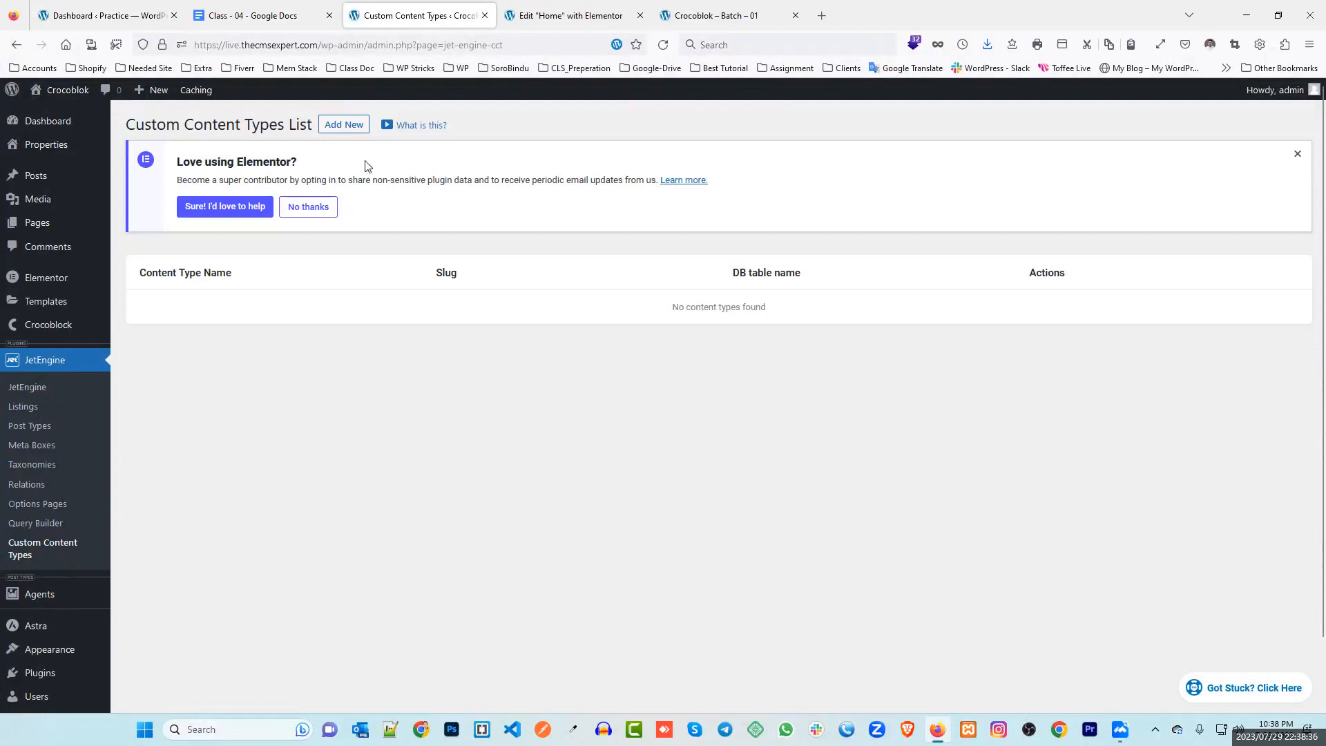
# Add a content type named 'Team member', auto-filling slug team_member and table wpmq_jet_cct_team_member
pyautogui.click(345, 127)
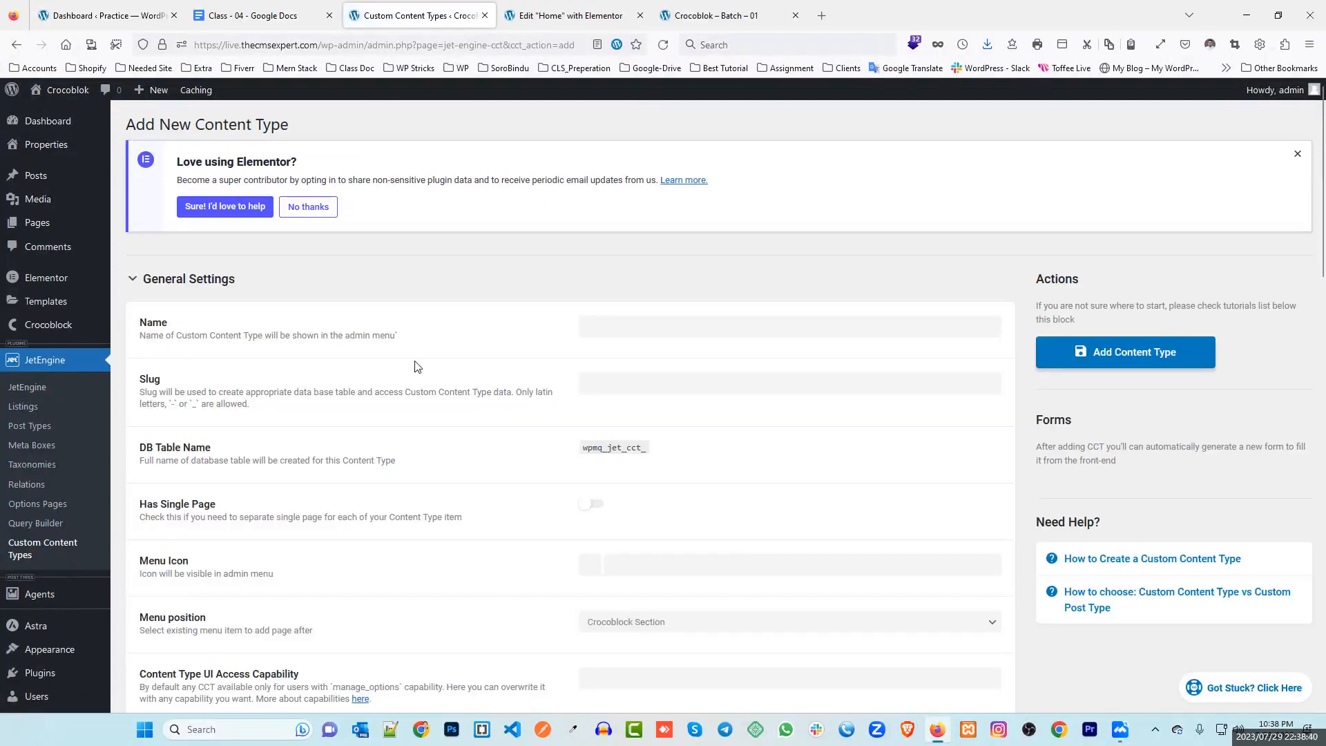
pyautogui.click(625, 327)
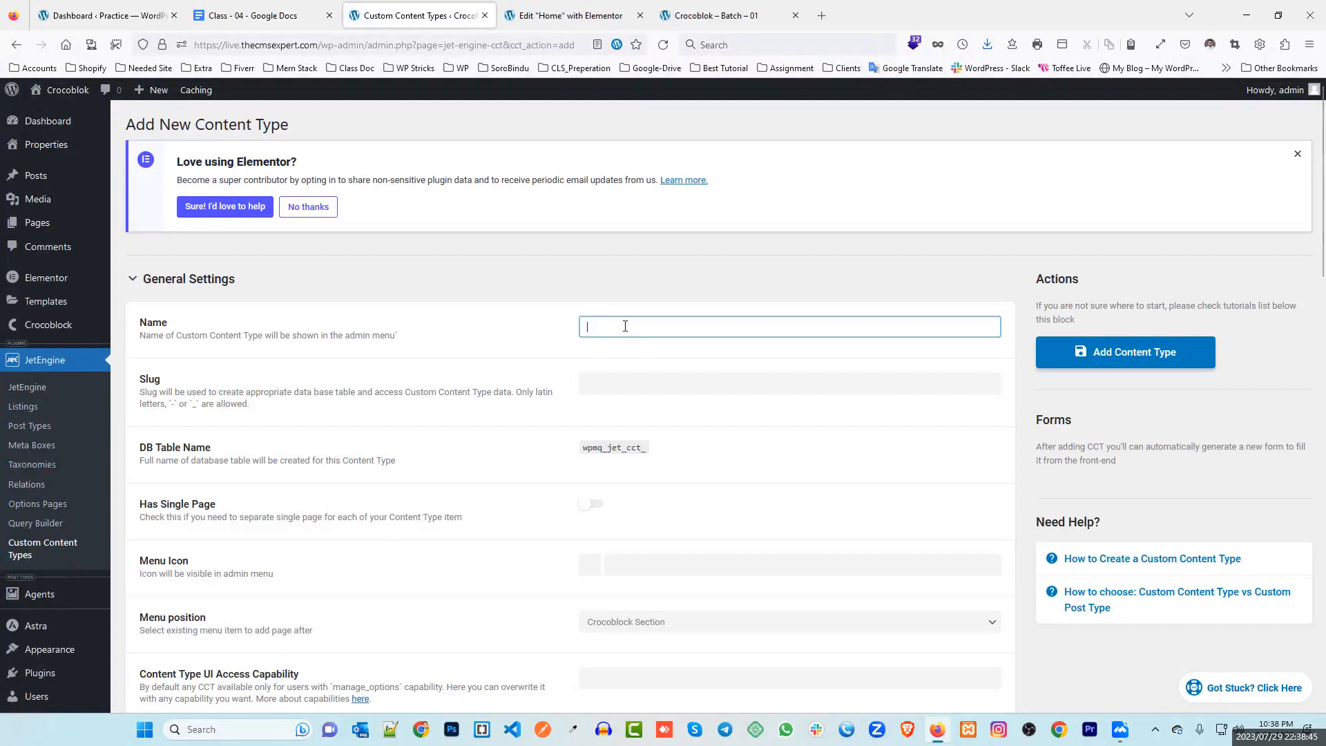
pyautogui.write('Team member')
pyautogui.click(442, 360)
pyautogui.scroll(-2, 519, 316)
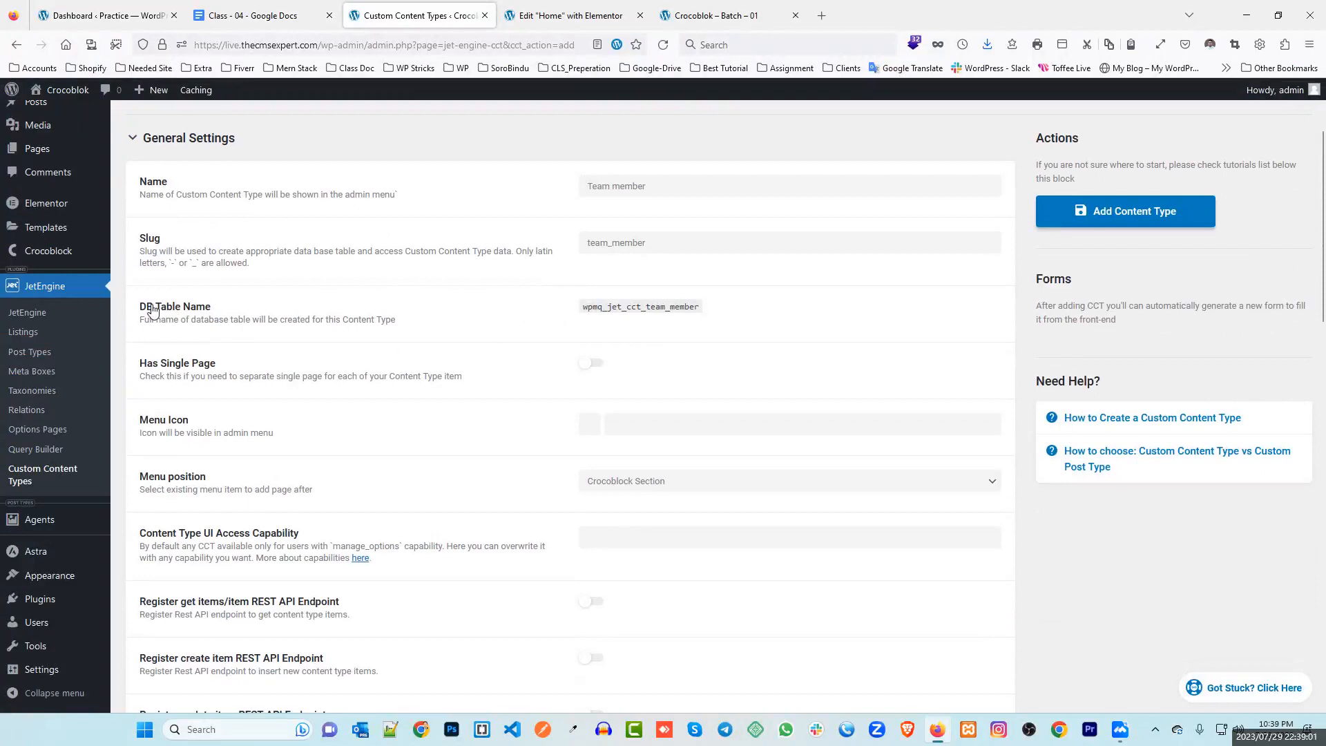
pyautogui.moveTo(719, 310); pyautogui.dragTo(577, 314)
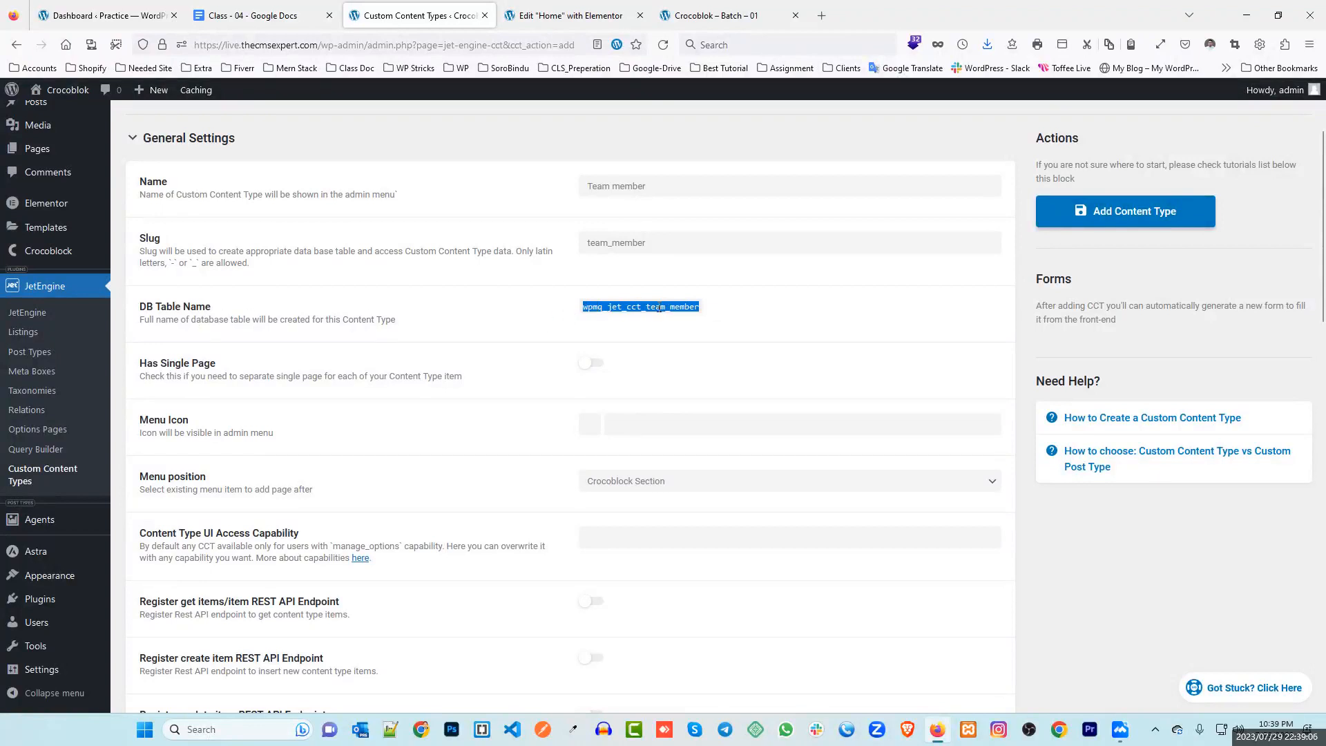
pyautogui.click(682, 306)
pyautogui.moveTo(644, 306); pyautogui.dragTo(699, 307)
pyautogui.click(623, 308)
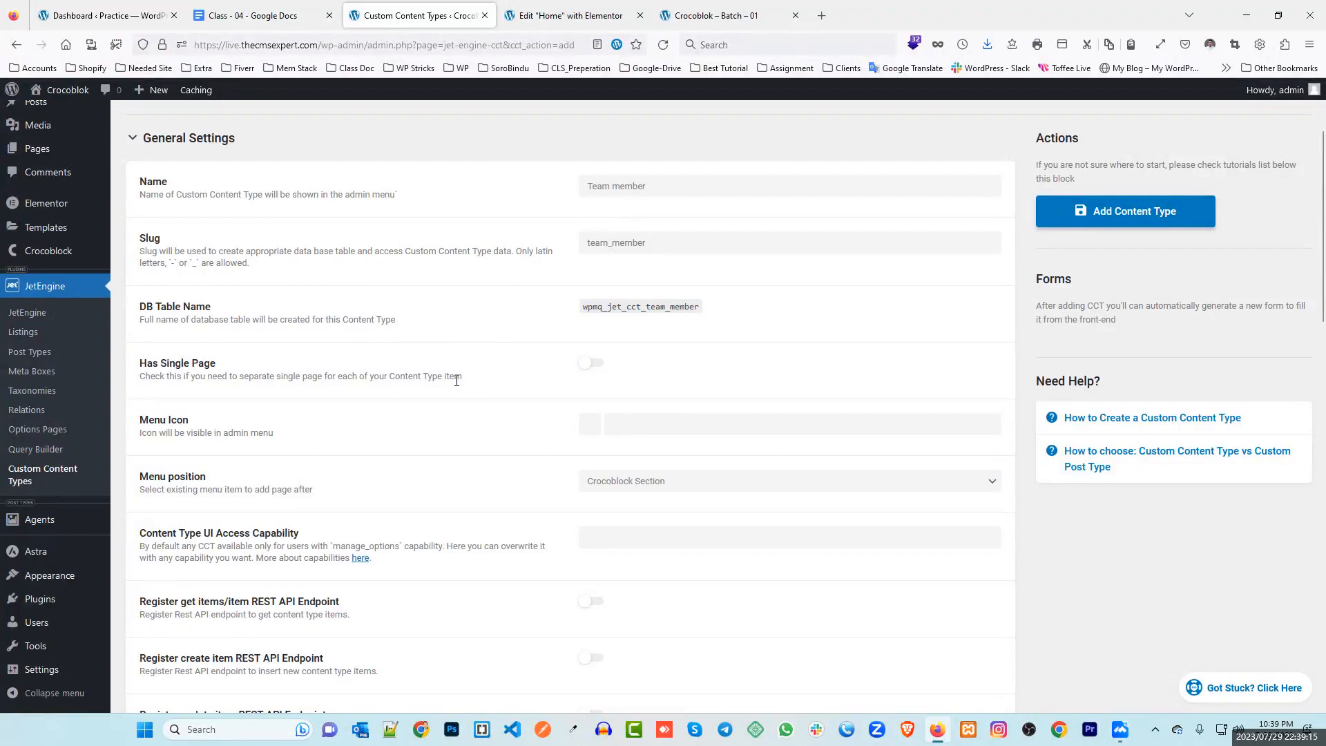
pyautogui.moveTo(457, 380)
# Give the content type the person (dashicons-admin-users) menu icon, positioned after Dashboard
pyautogui.click(589, 366)
pyautogui.click(593, 366)
pyautogui.scroll(-2, 438, 366)
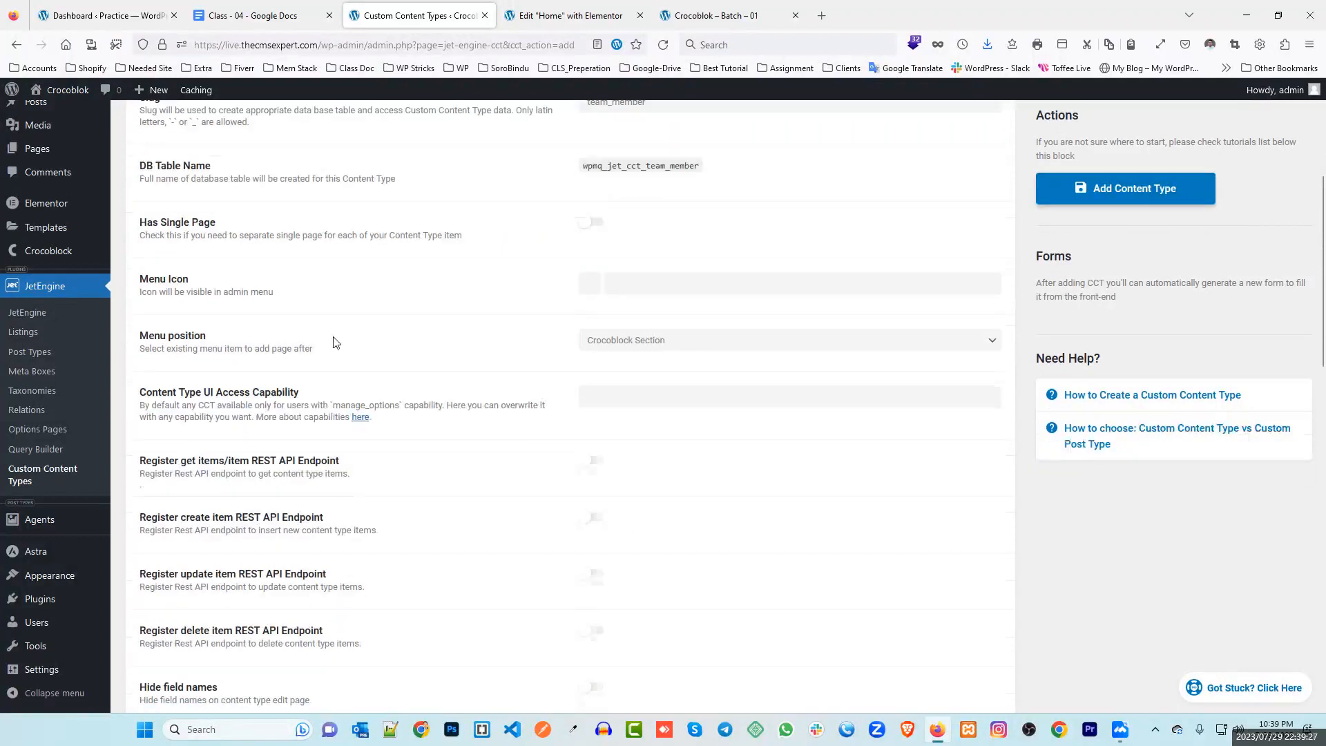
pyautogui.click(589, 285)
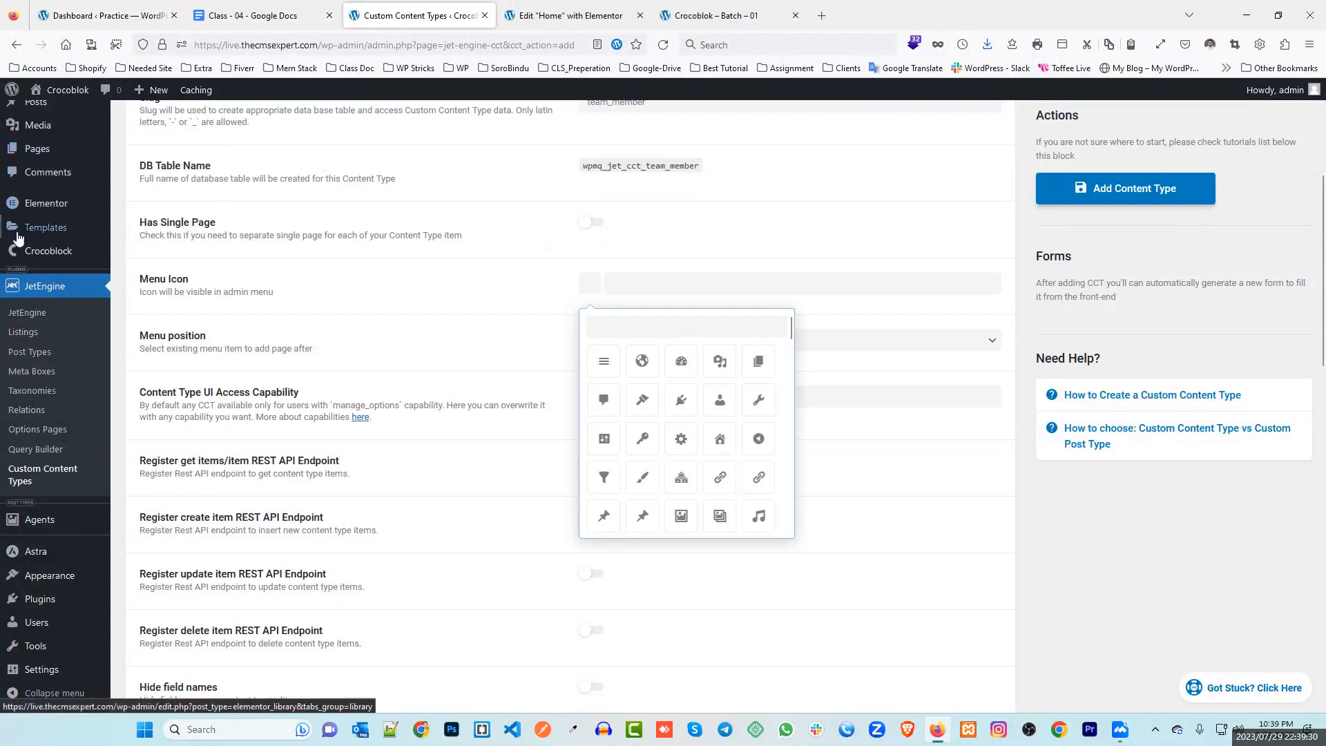
pyautogui.click(642, 360)
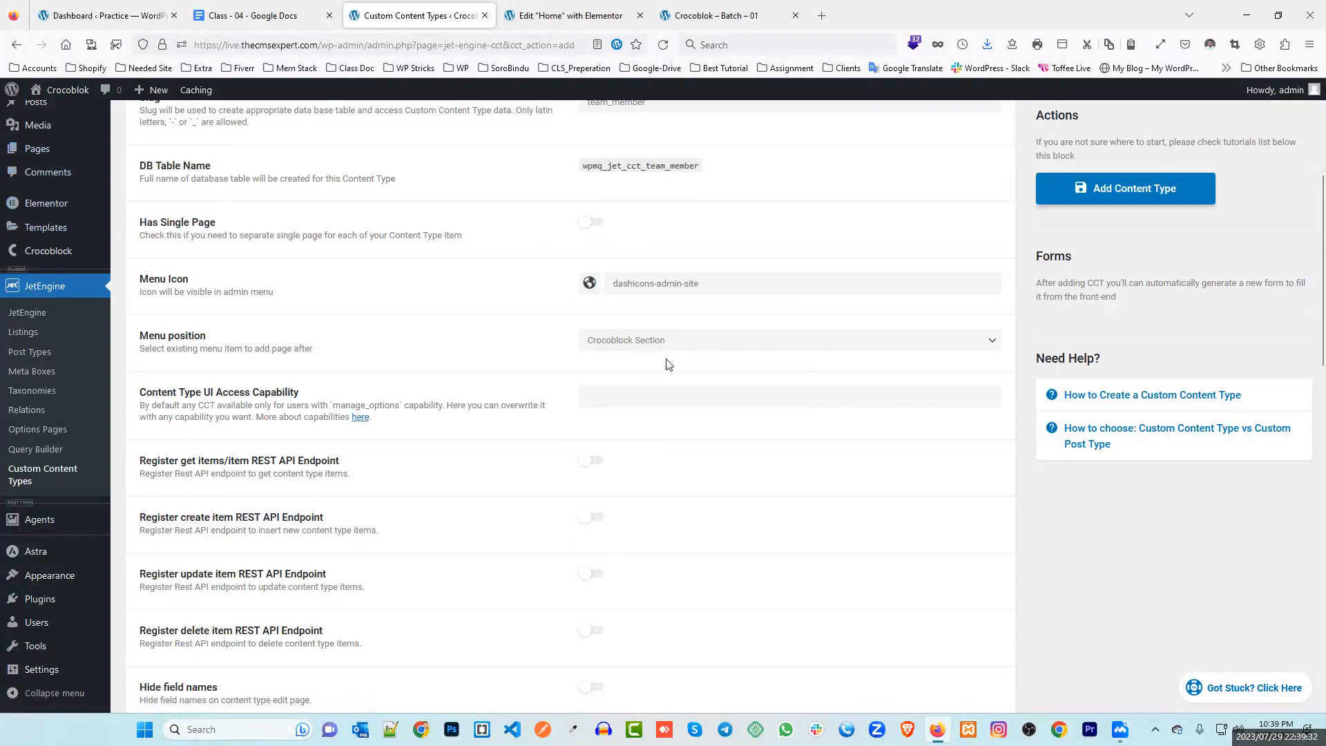
pyautogui.click(589, 283)
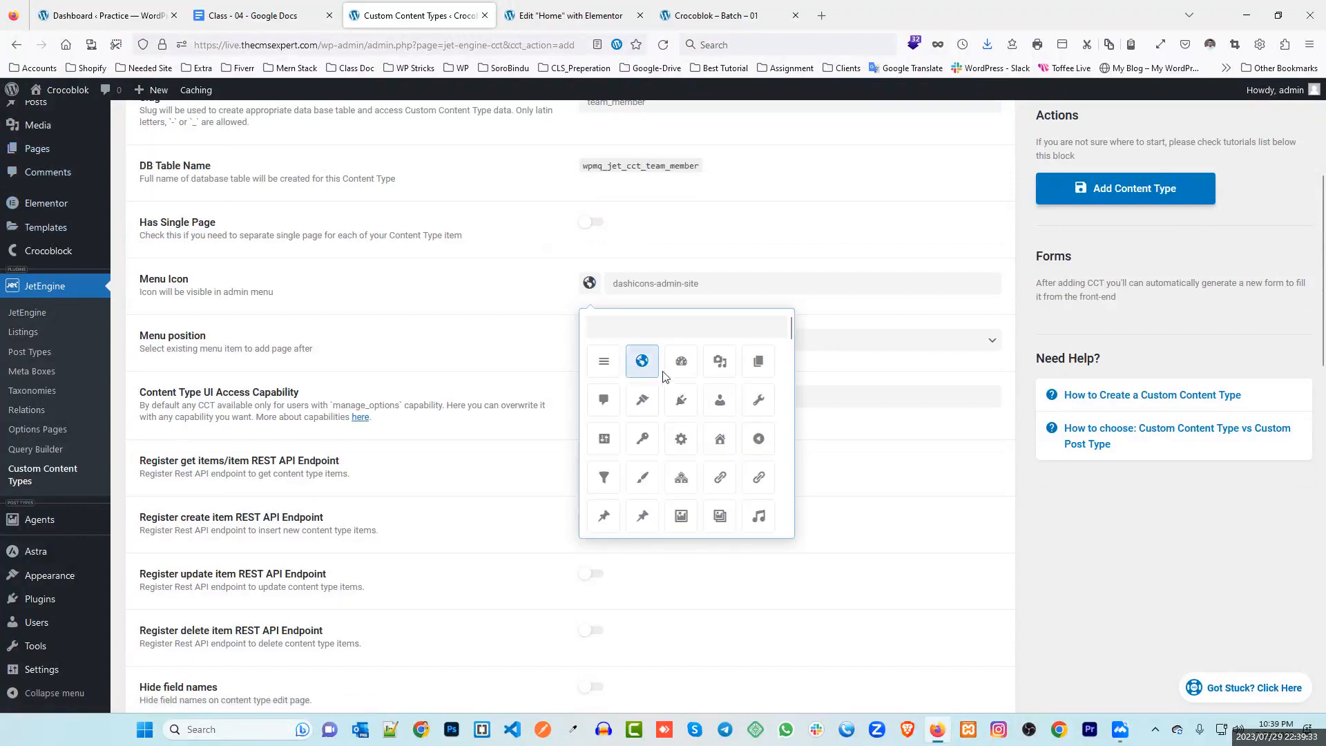
pyautogui.click(719, 401)
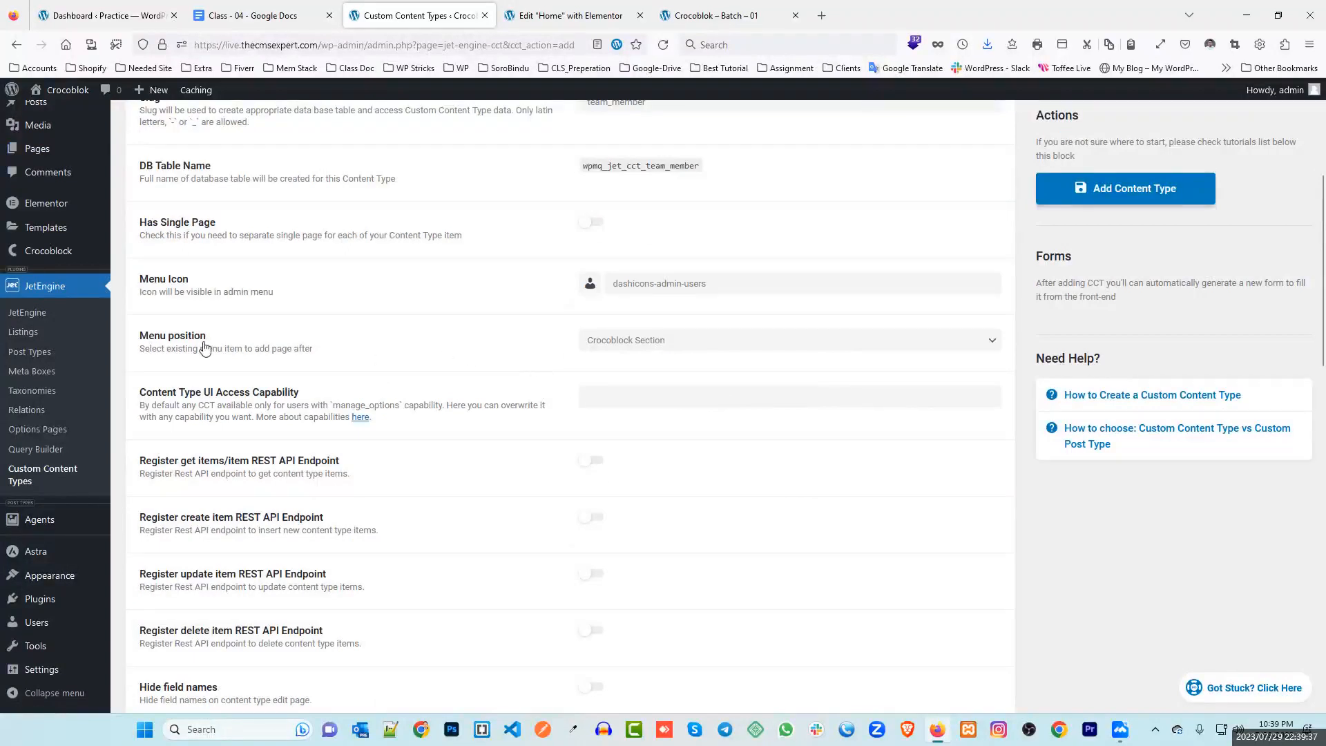
pyautogui.click(644, 340)
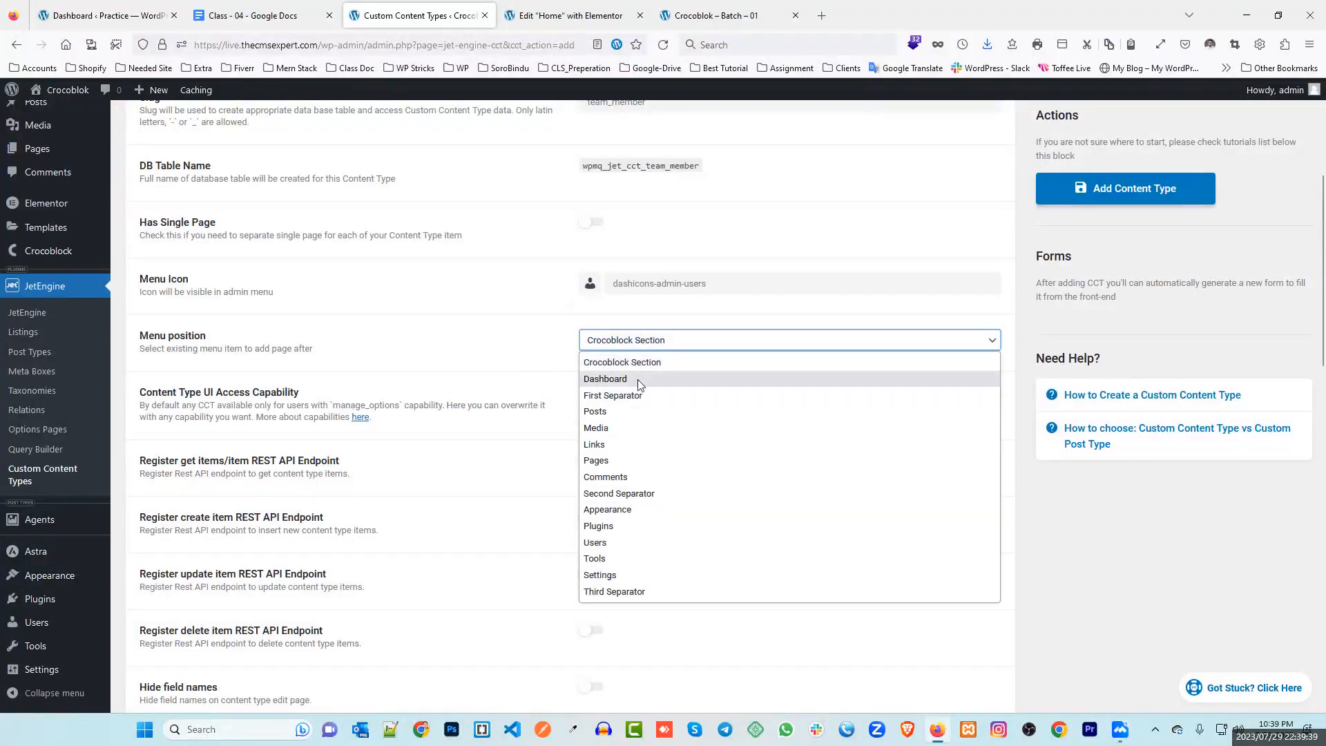
pyautogui.click(638, 379)
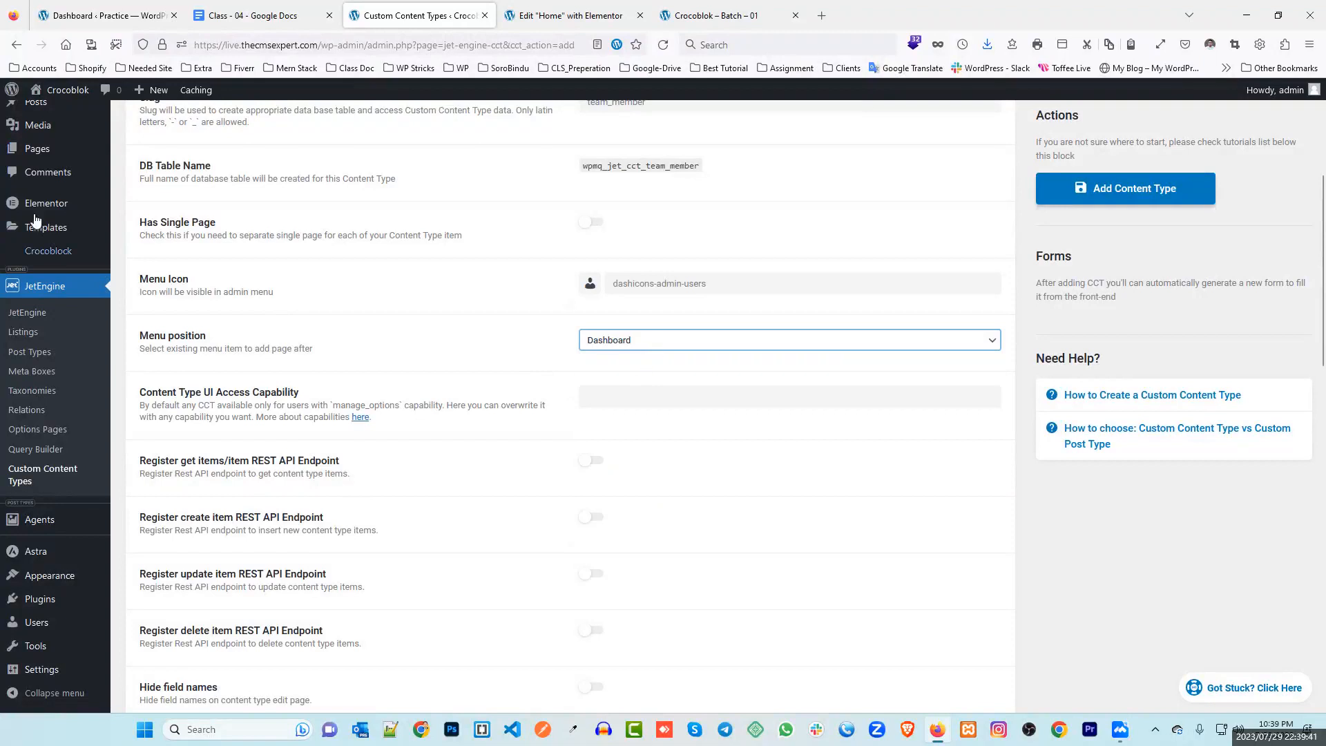
# Set the Access Capability to manage_options, copied from the field description
pyautogui.scroll(5, 31, 131)
pyautogui.scroll(-3, 206, 311)
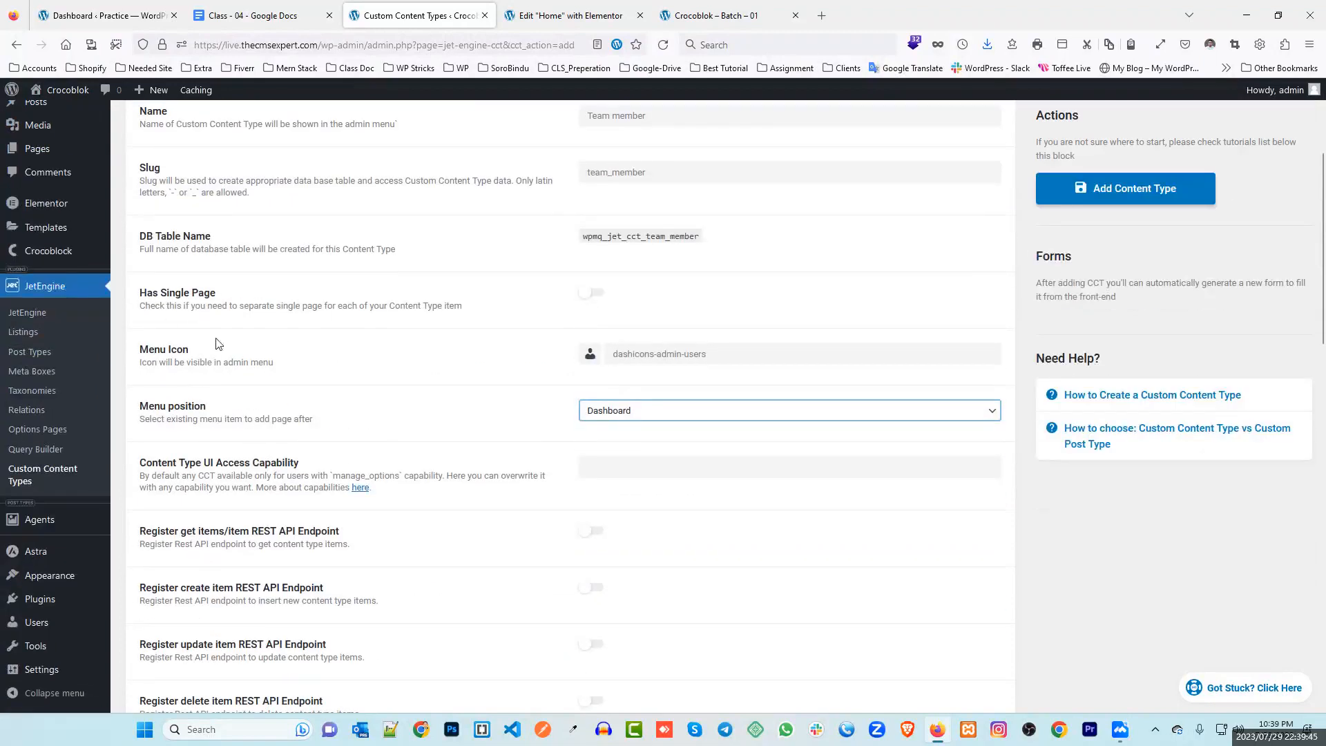
pyautogui.scroll(-3, 290, 314)
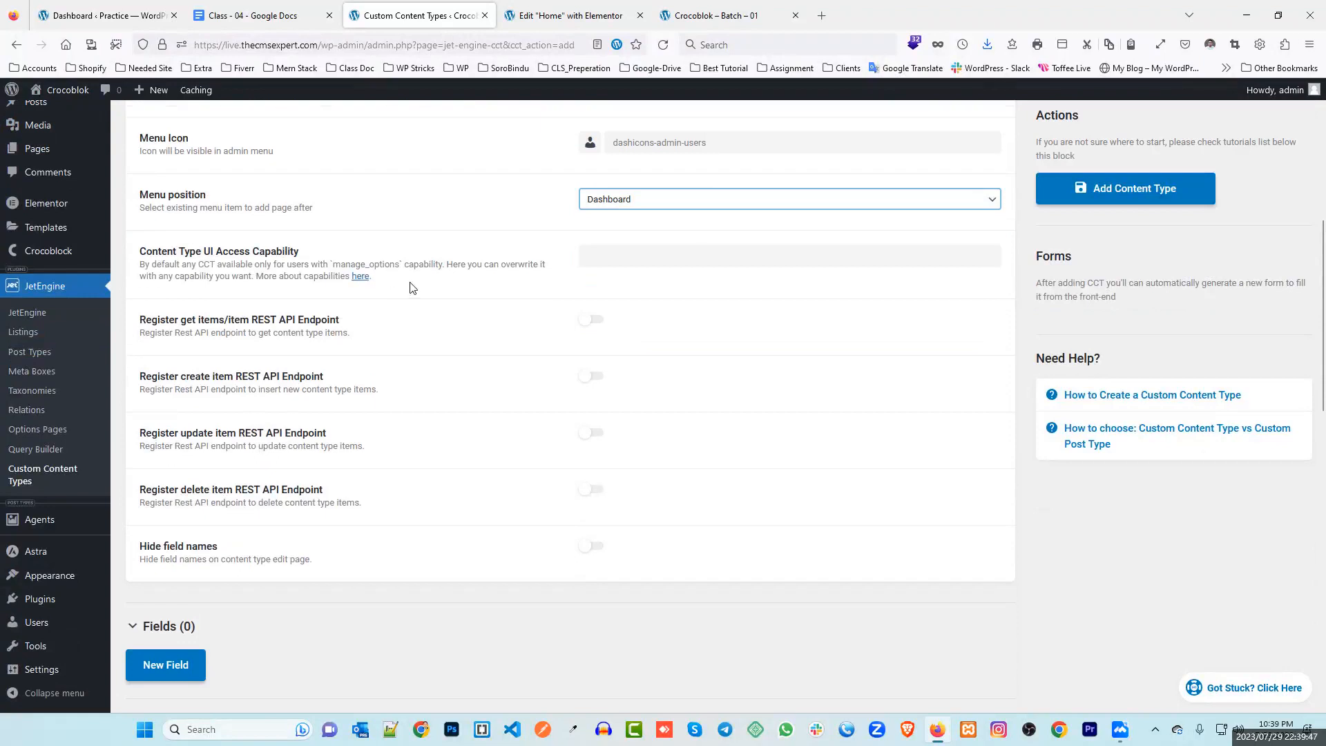
pyautogui.moveTo(333, 265); pyautogui.dragTo(399, 265)
pyautogui.hotkey('ctrl', 'c')
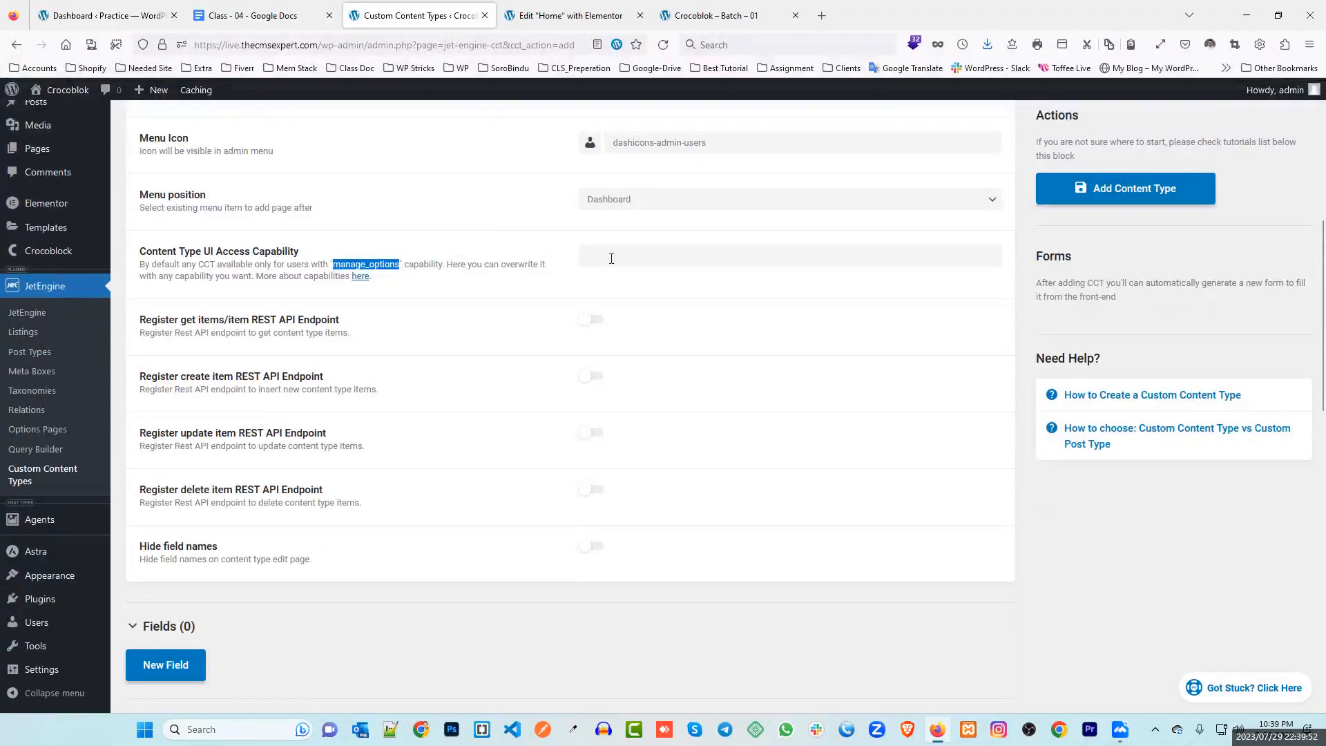
pyautogui.click(626, 254)
pyautogui.hotkey('ctrl', 'v')
pyautogui.click(509, 222)
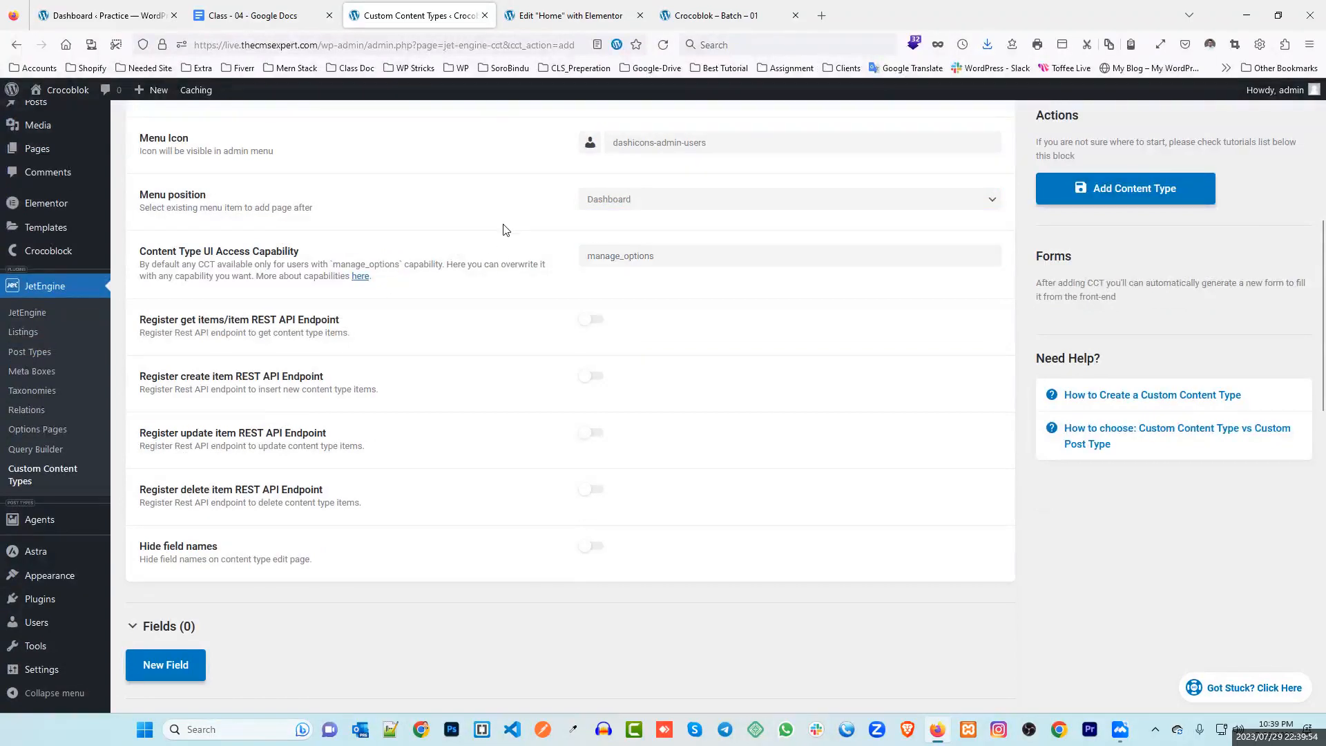
pyautogui.scroll(-1, 504, 272)
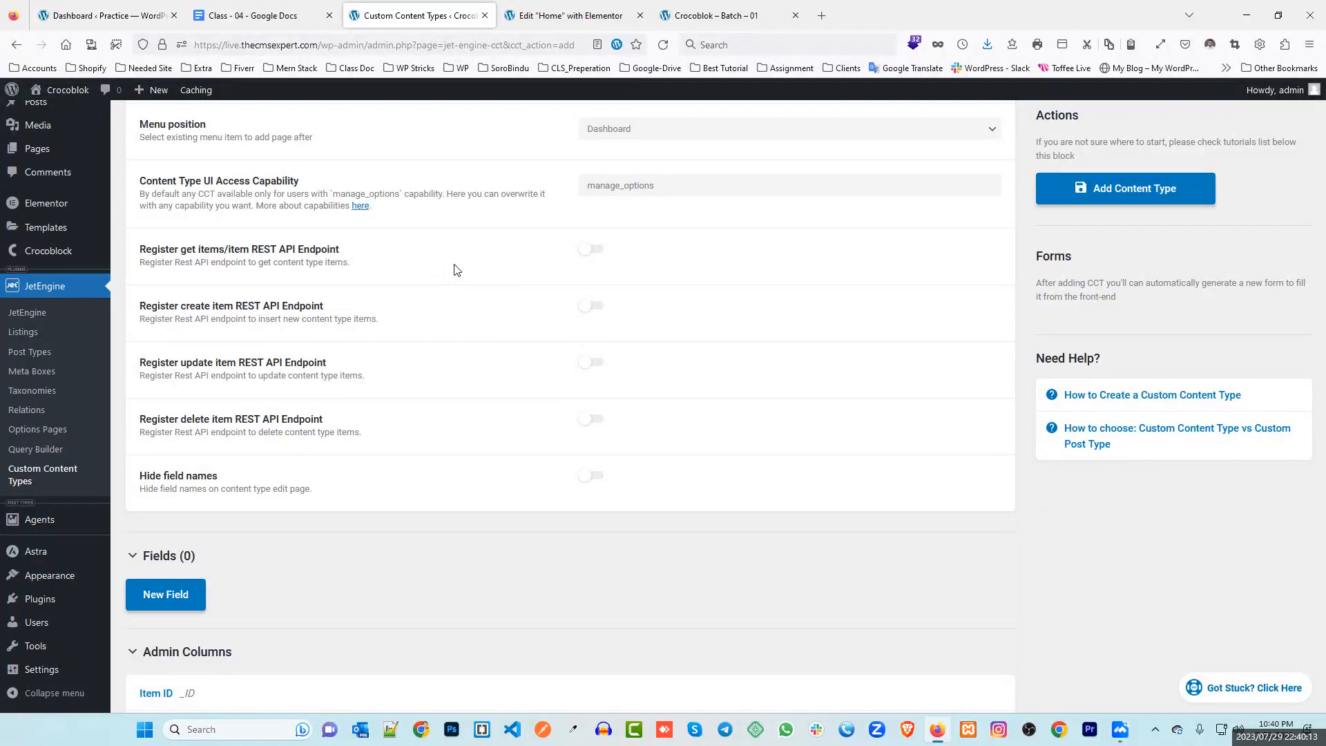
pyautogui.scroll(5, 491, 273)
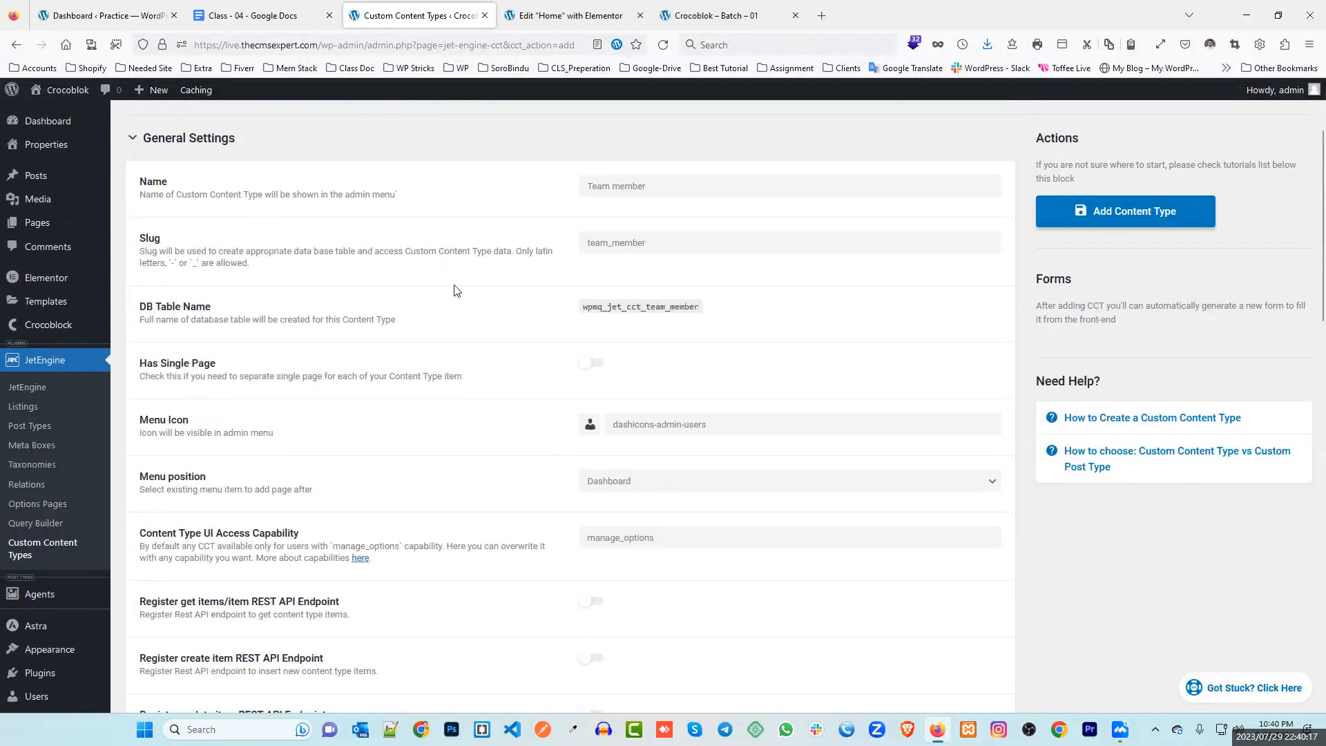
pyautogui.scroll(-8, 454, 290)
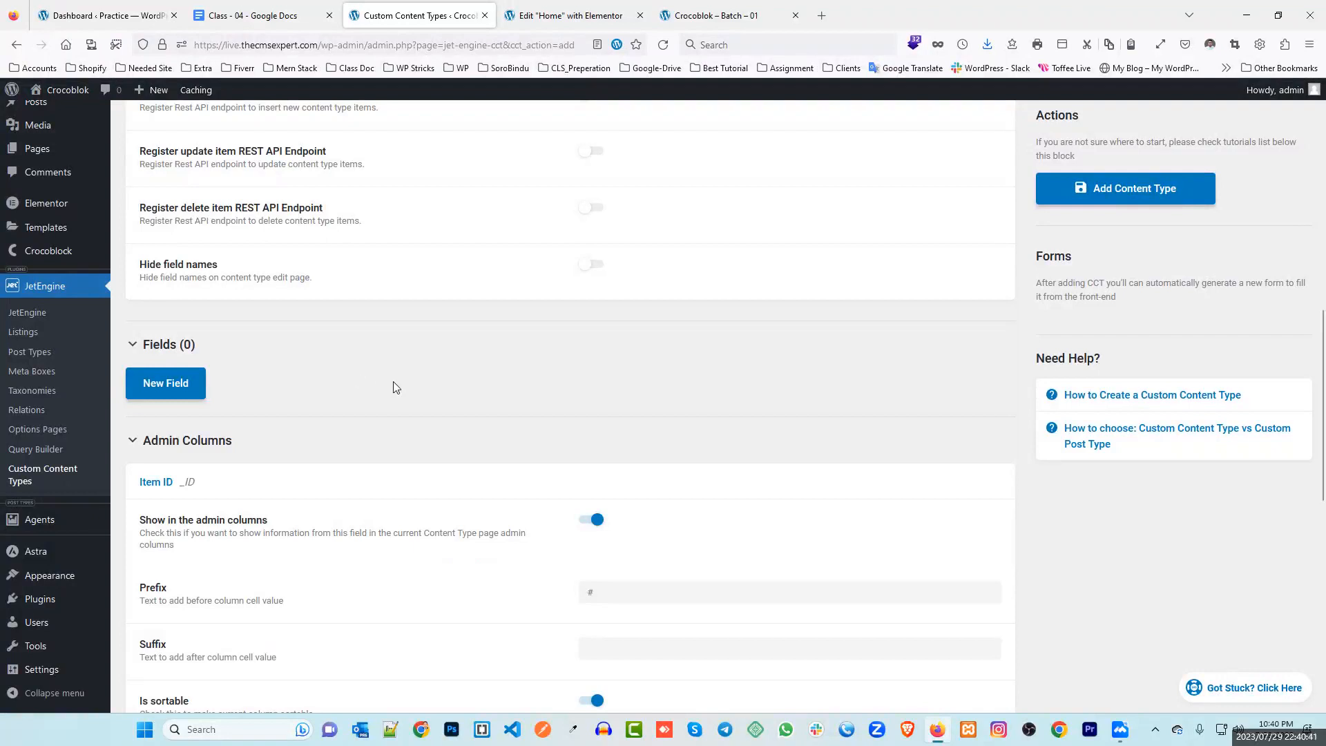
pyautogui.scroll(4, 381, 379)
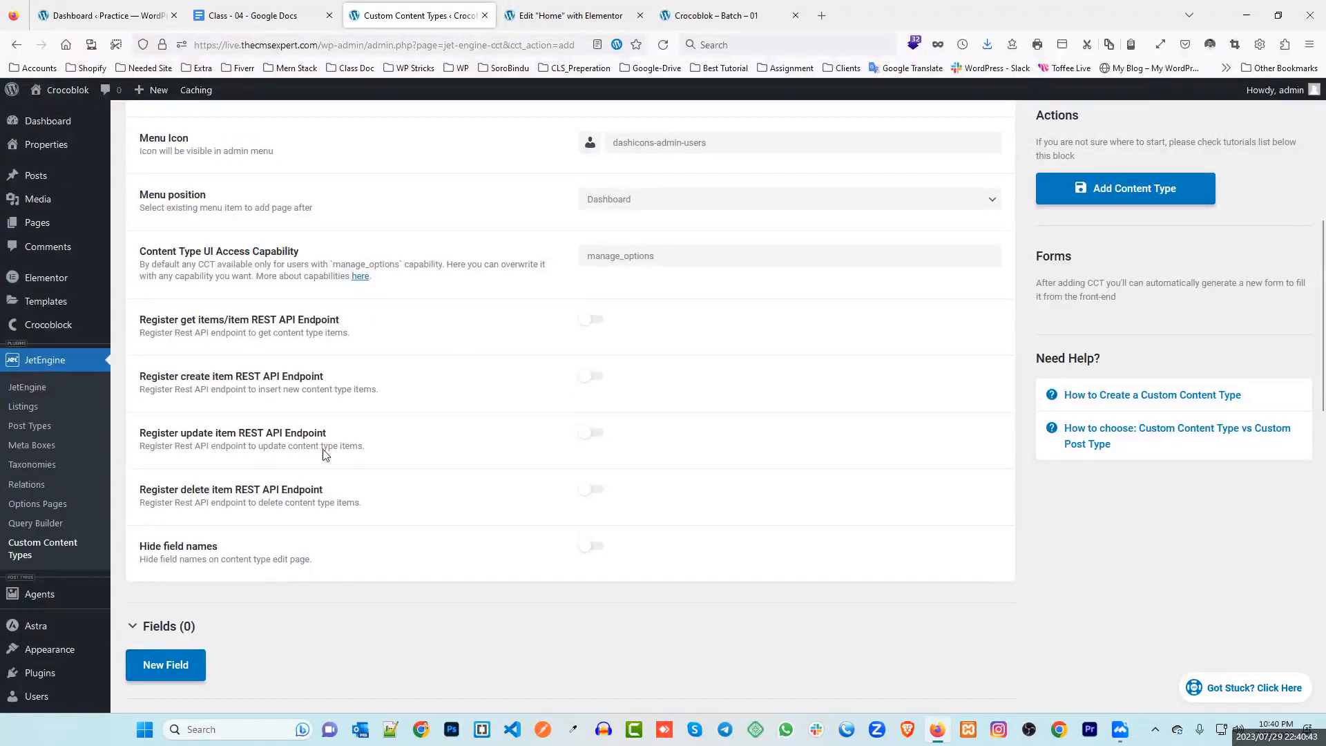
pyautogui.scroll(1, 643, 280)
pyautogui.scroll(5, 644, 280)
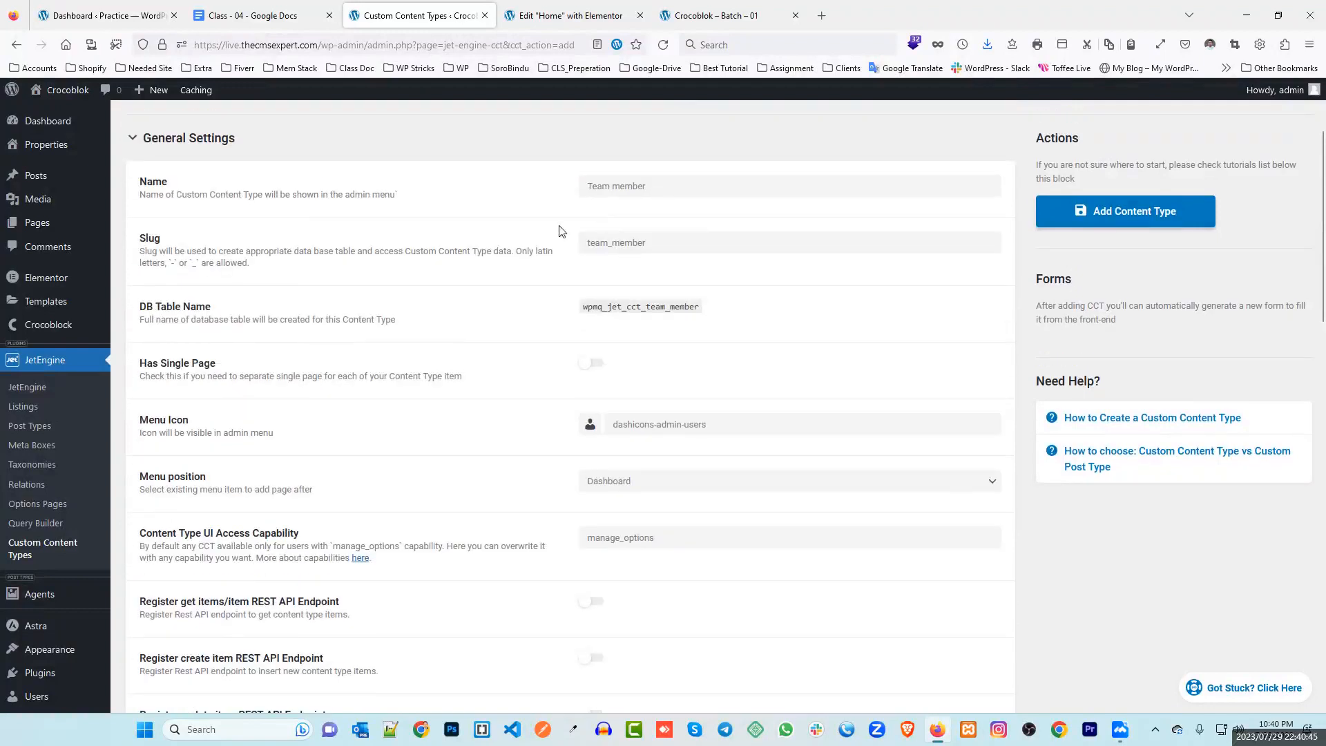
pyautogui.scroll(-8, 592, 297)
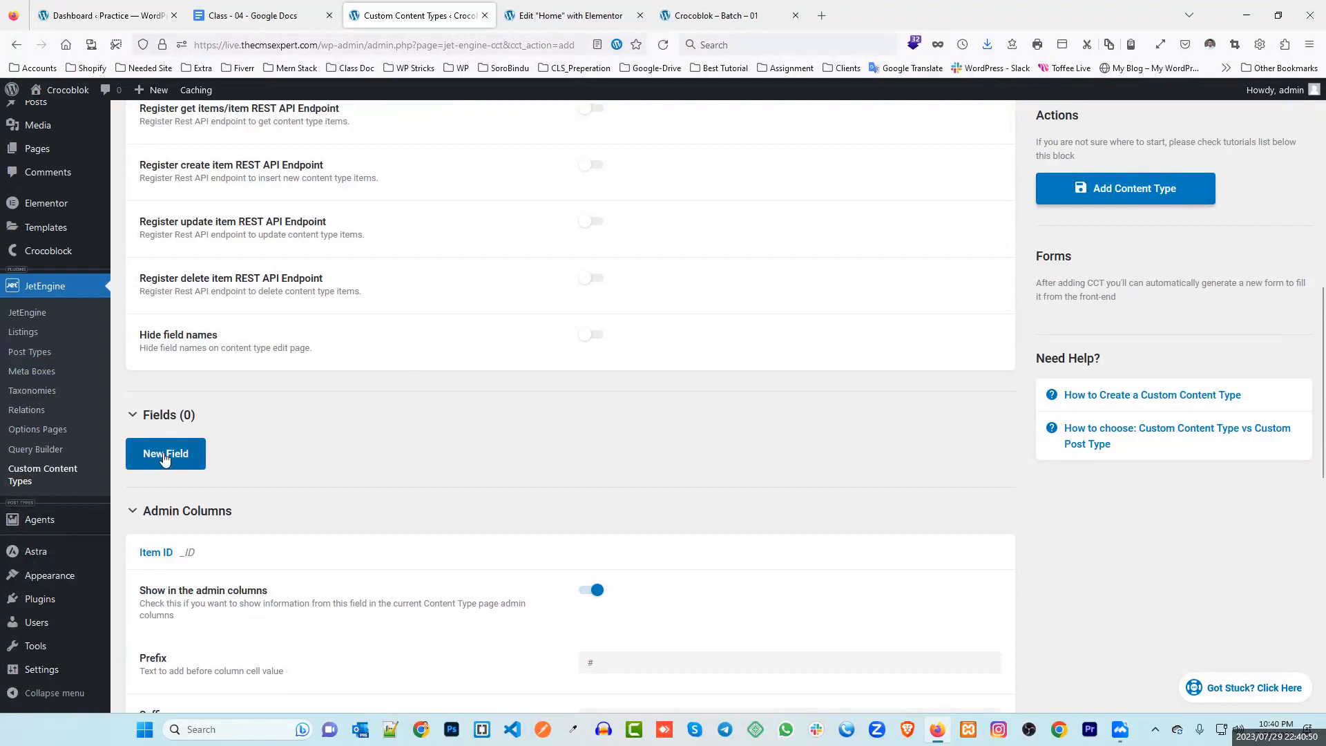
pyautogui.scroll(7, 296, 438)
# Add a first text field labelled Name, with ID name
pyautogui.click(644, 188)
pyautogui.moveTo(644, 188); pyautogui.dragTo(548, 184)
pyautogui.scroll(-7, 435, 276)
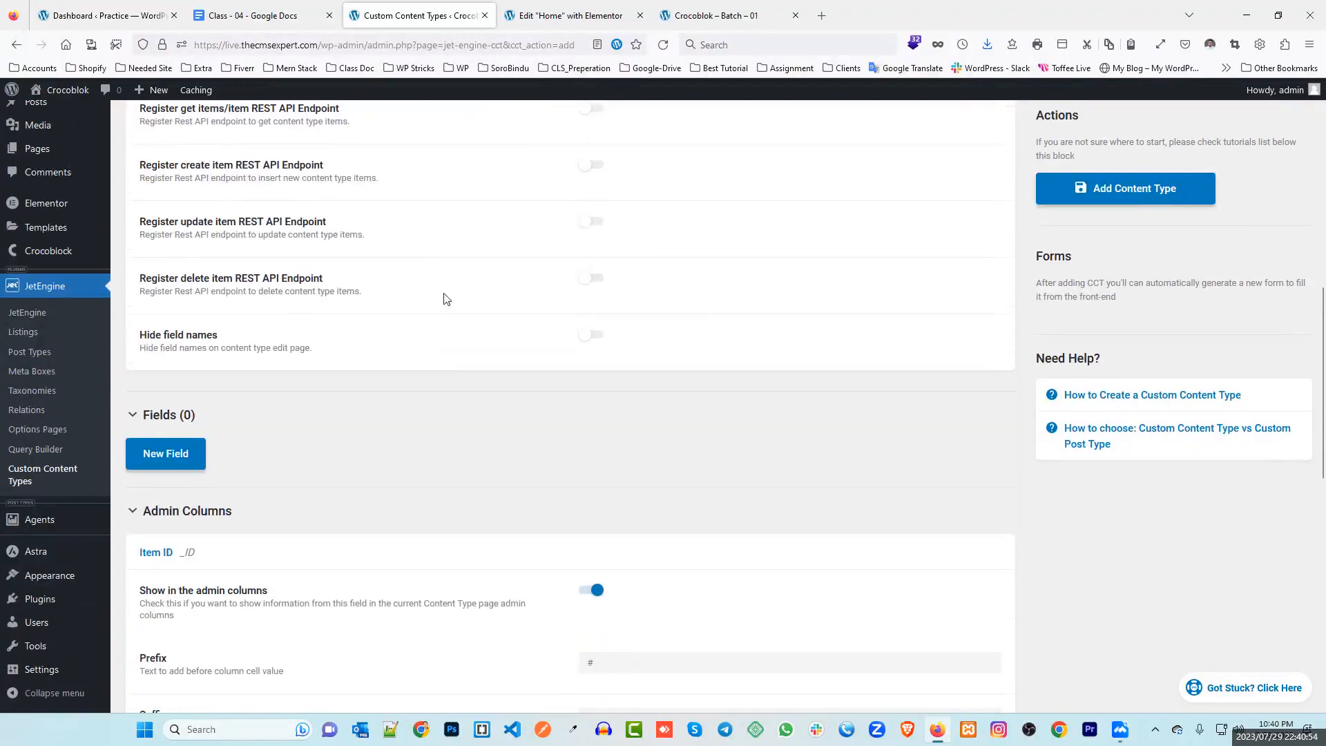
pyautogui.click(165, 452)
pyautogui.scroll(-3, 565, 344)
pyautogui.click(603, 289)
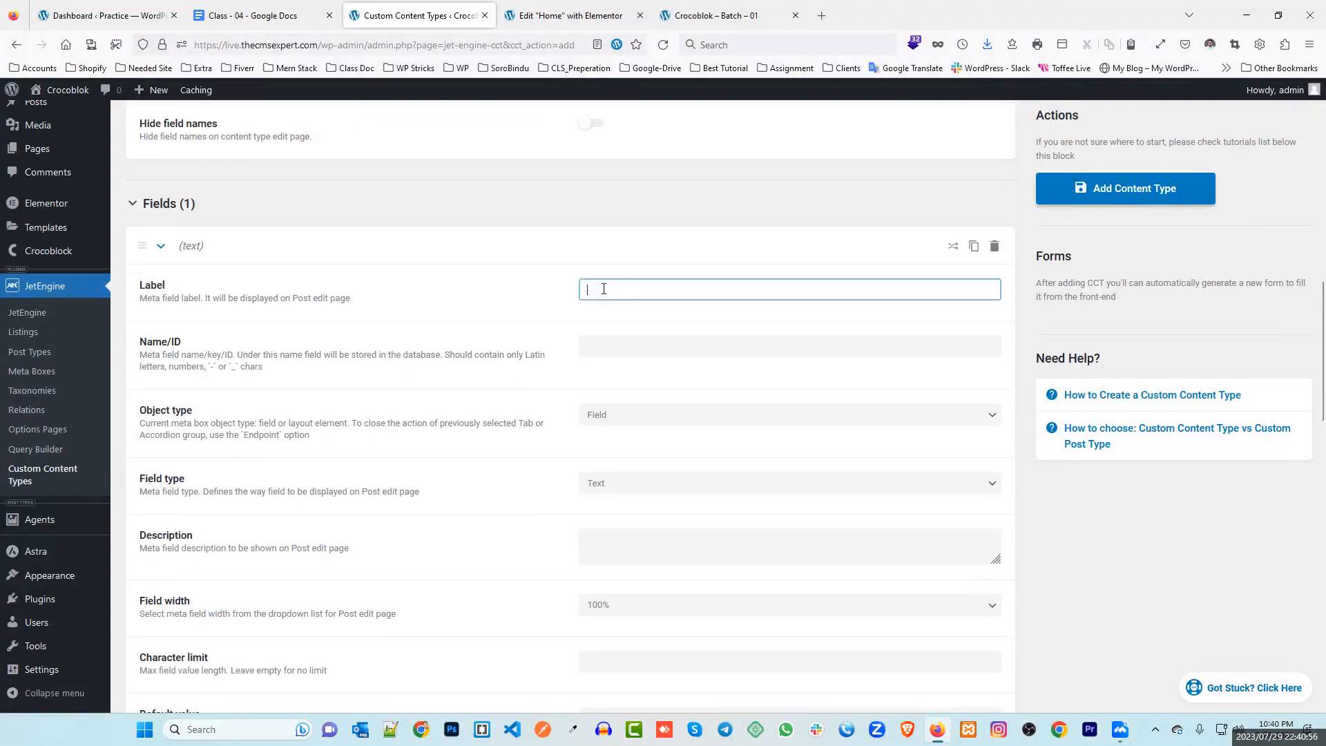
pyautogui.write('Titl')
pyautogui.press('BackSpace')
pyautogui.press('BackSpace')
pyautogui.press('BackSpace')
pyautogui.press('BackSpace')
pyautogui.write('Name')
pyautogui.click(482, 293)
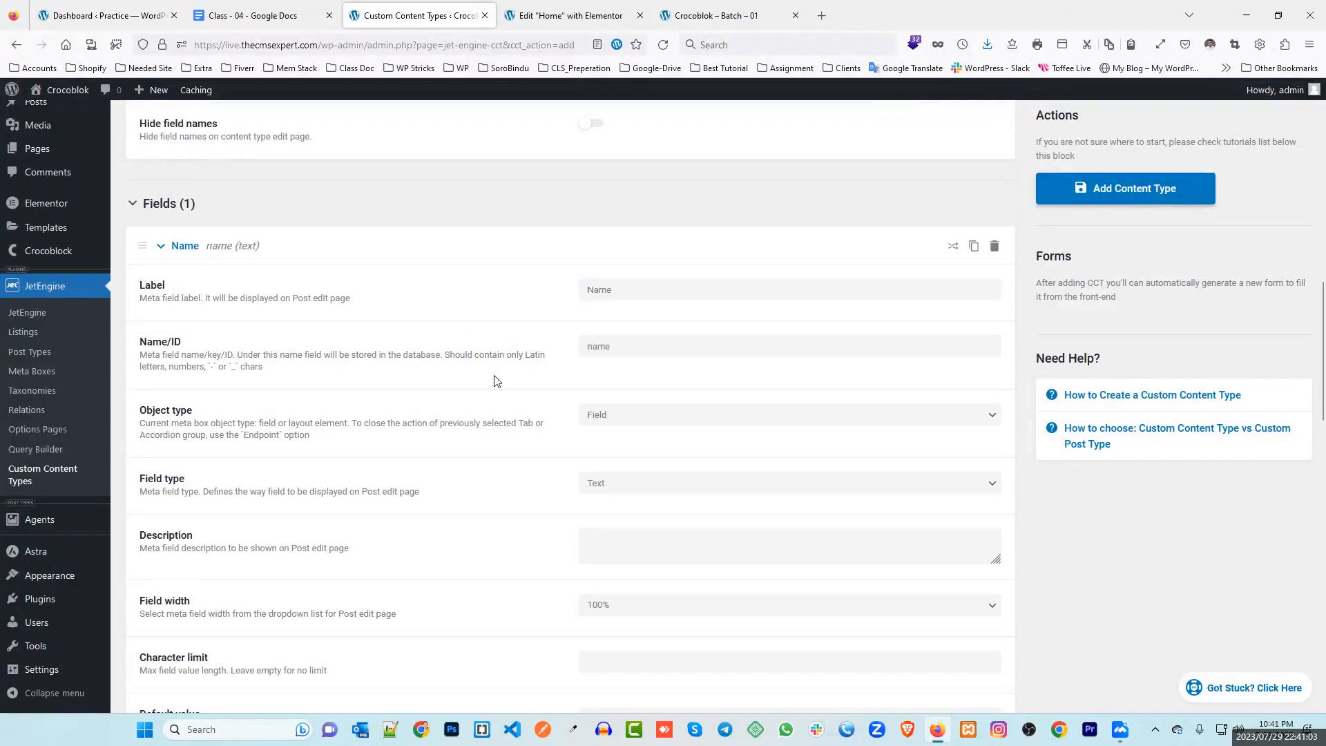
pyautogui.scroll(-2, 566, 363)
pyautogui.scroll(4, 372, 445)
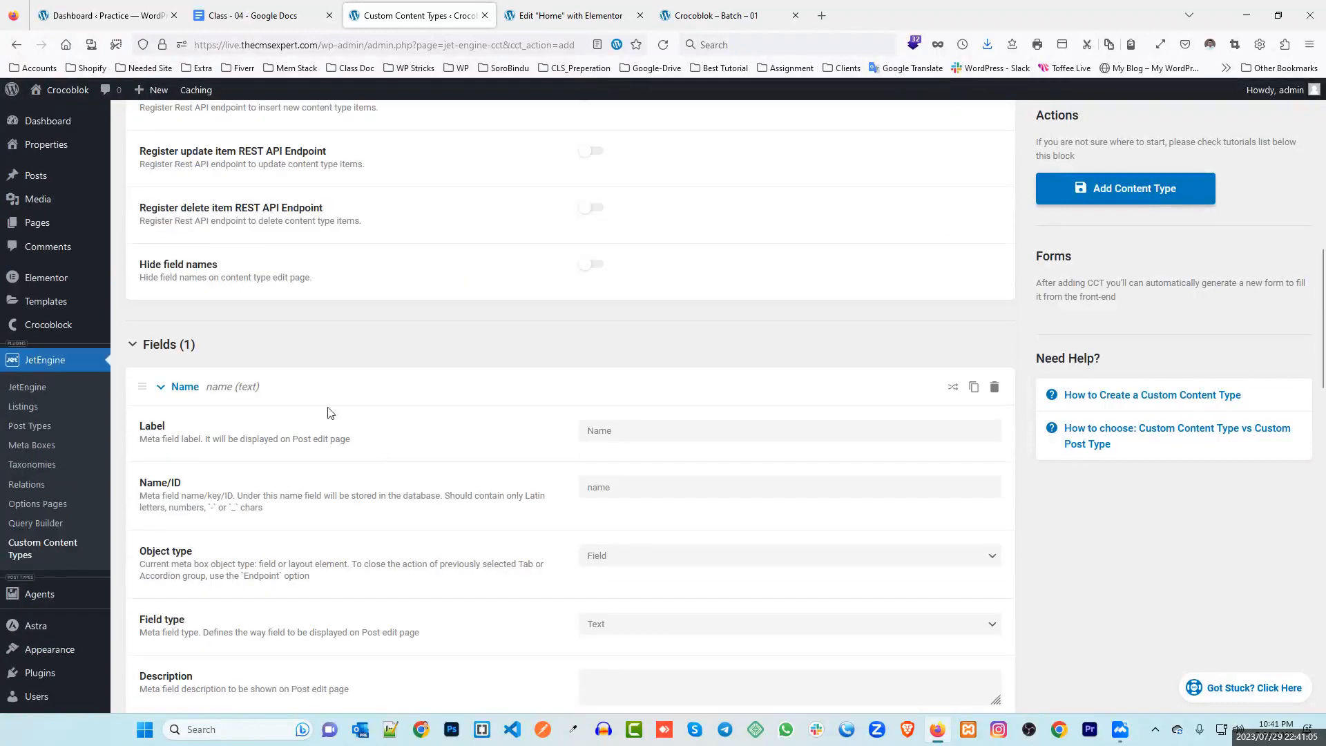
pyautogui.scroll(-2, 245, 394)
pyautogui.click(180, 247)
# Add two more text fields, Position and Skill, with IDs position and skill
pyautogui.click(173, 304)
pyautogui.click(601, 344)
pyautogui.write('Position')
pyautogui.click(496, 357)
pyautogui.click(187, 305)
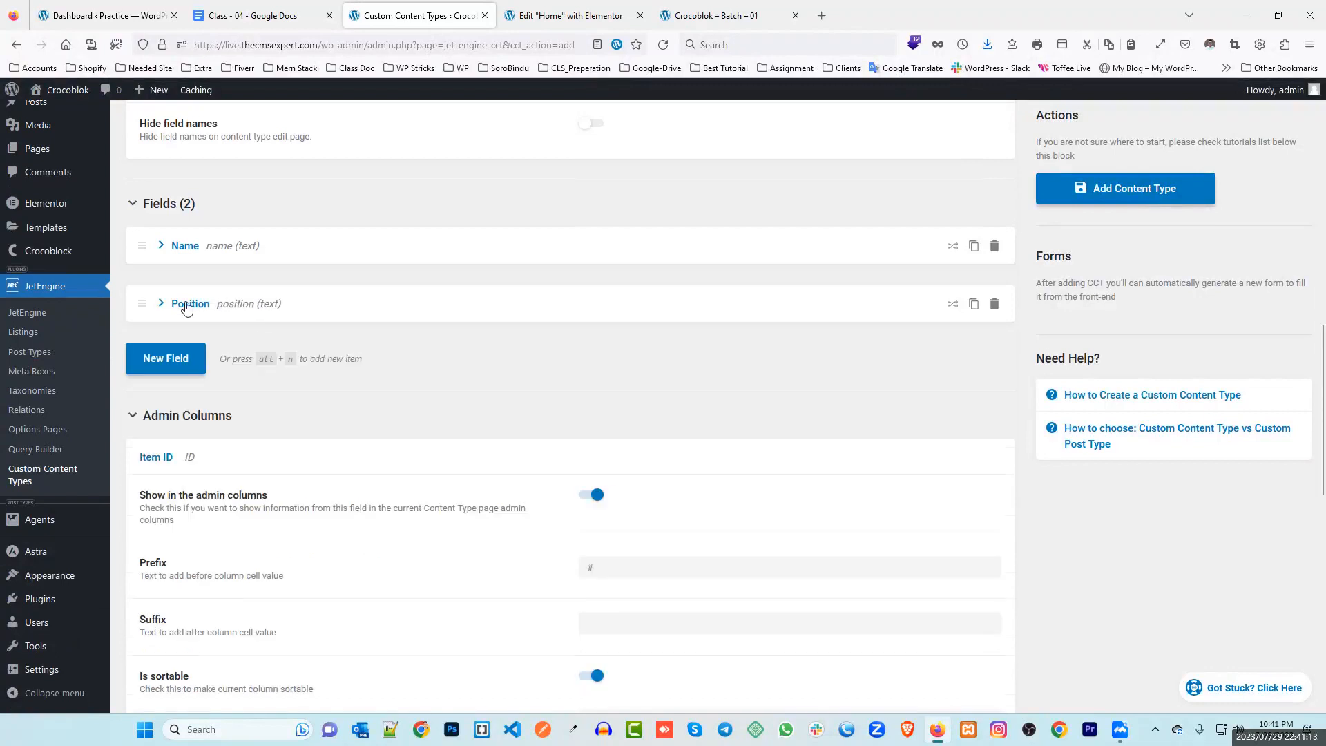
pyautogui.click(188, 365)
pyautogui.click(605, 404)
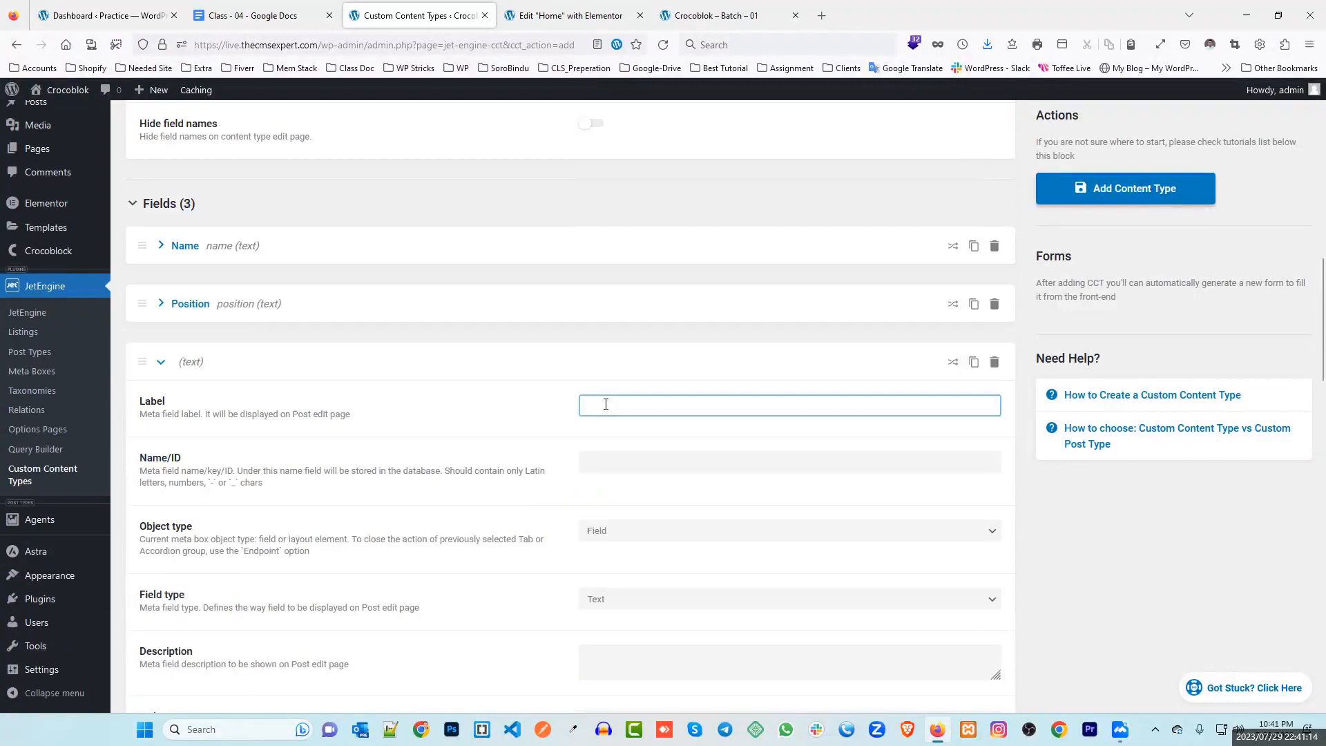
pyautogui.write('Skill')
pyautogui.click(397, 379)
pyautogui.click(193, 365)
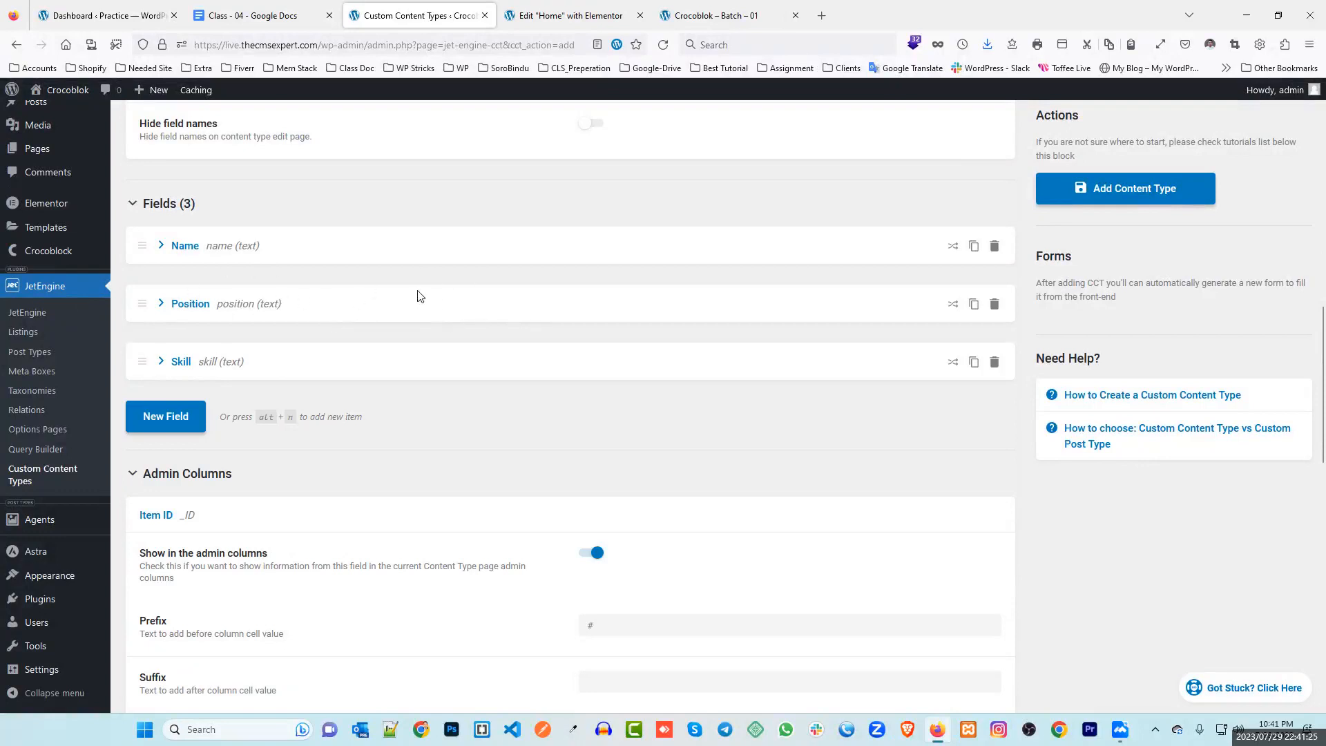
pyautogui.scroll(-3, 421, 297)
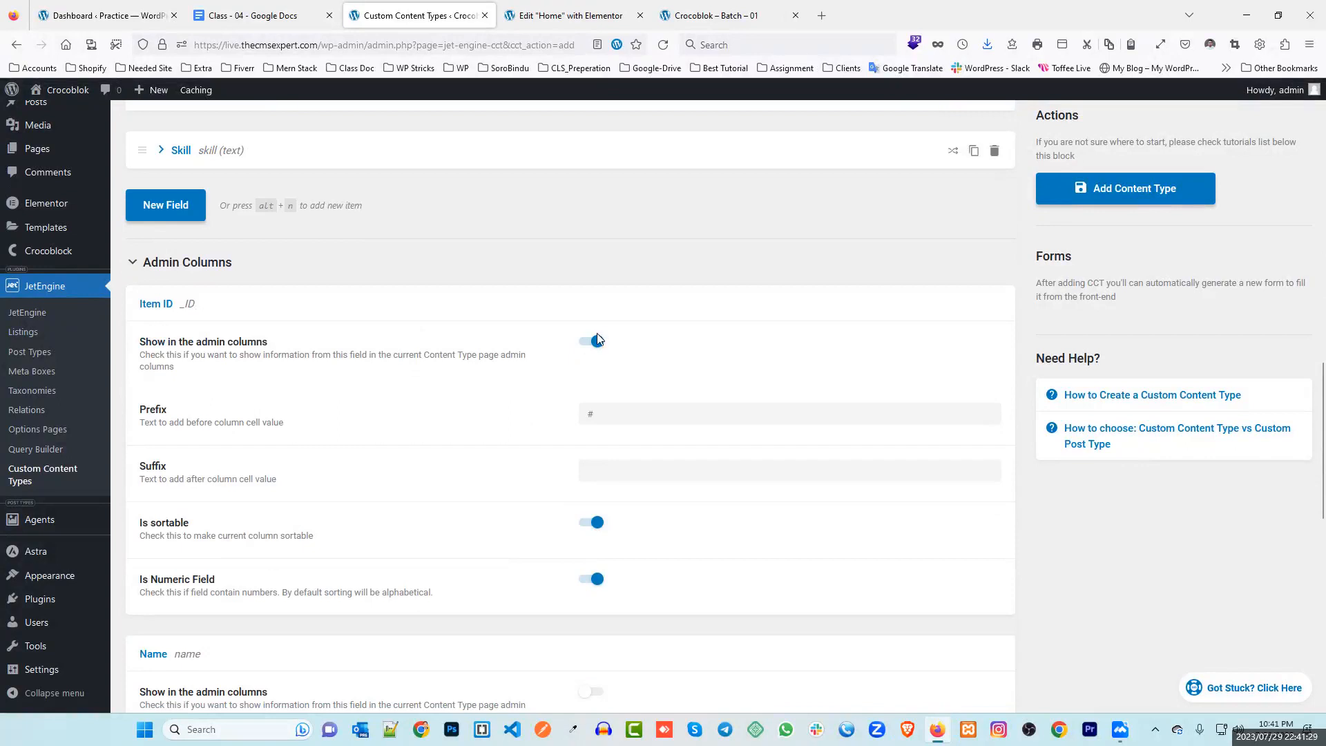
pyautogui.scroll(7, 274, 414)
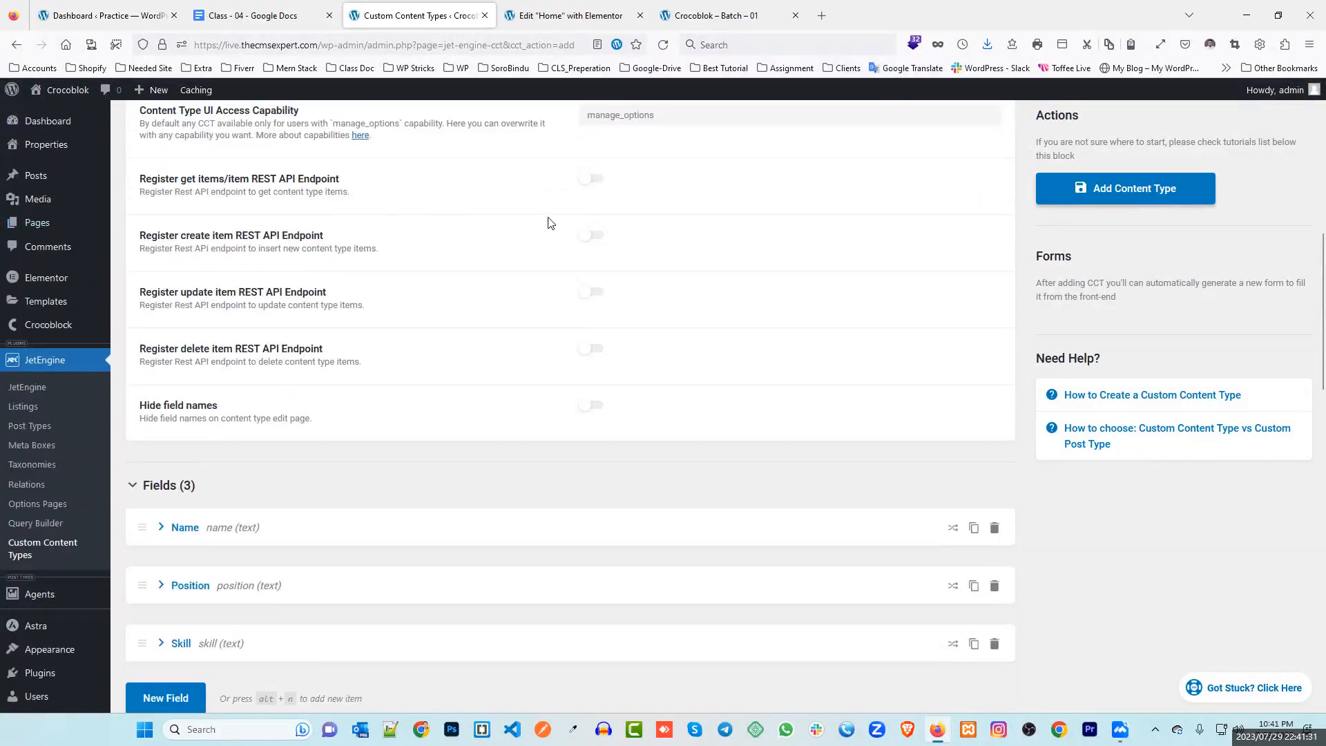
# Create and update the Team member content type, opening its empty item list in a new tab
pyautogui.click(1146, 189)
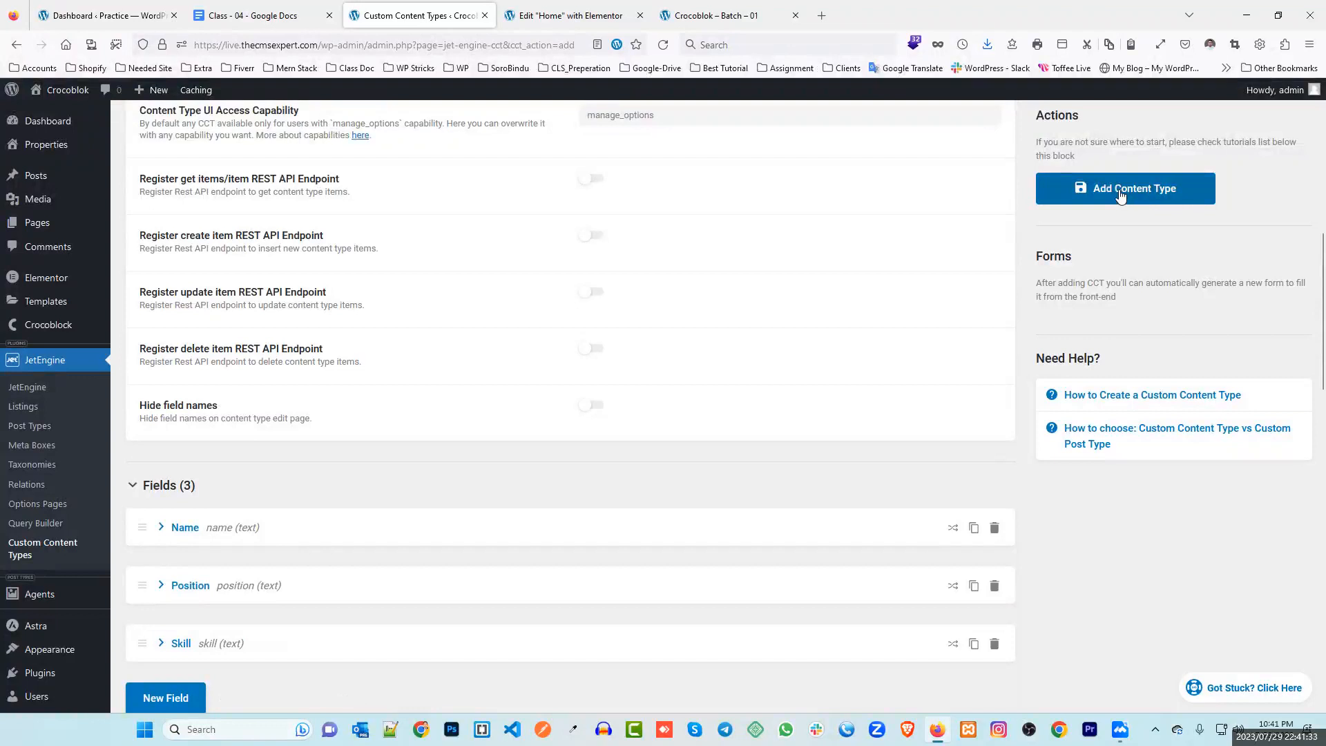
pyautogui.scroll(5, 964, 259)
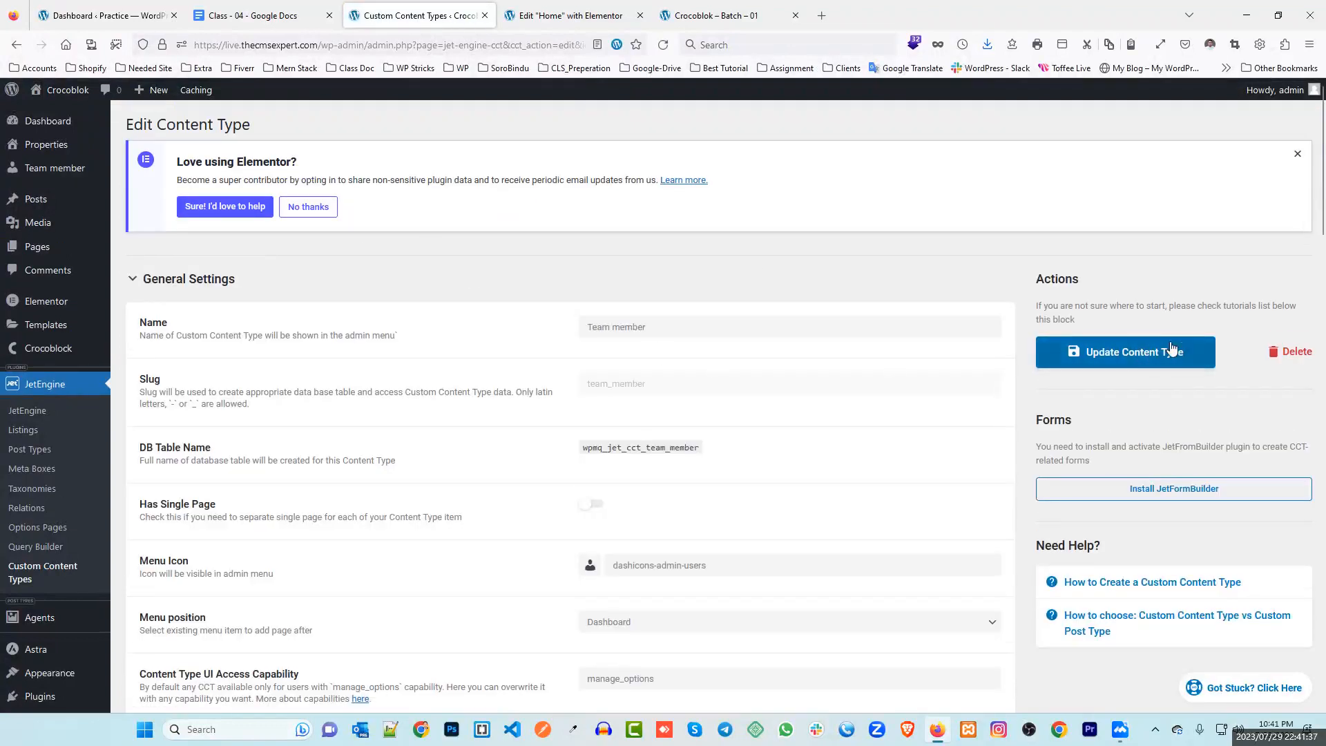
pyautogui.click(1128, 350)
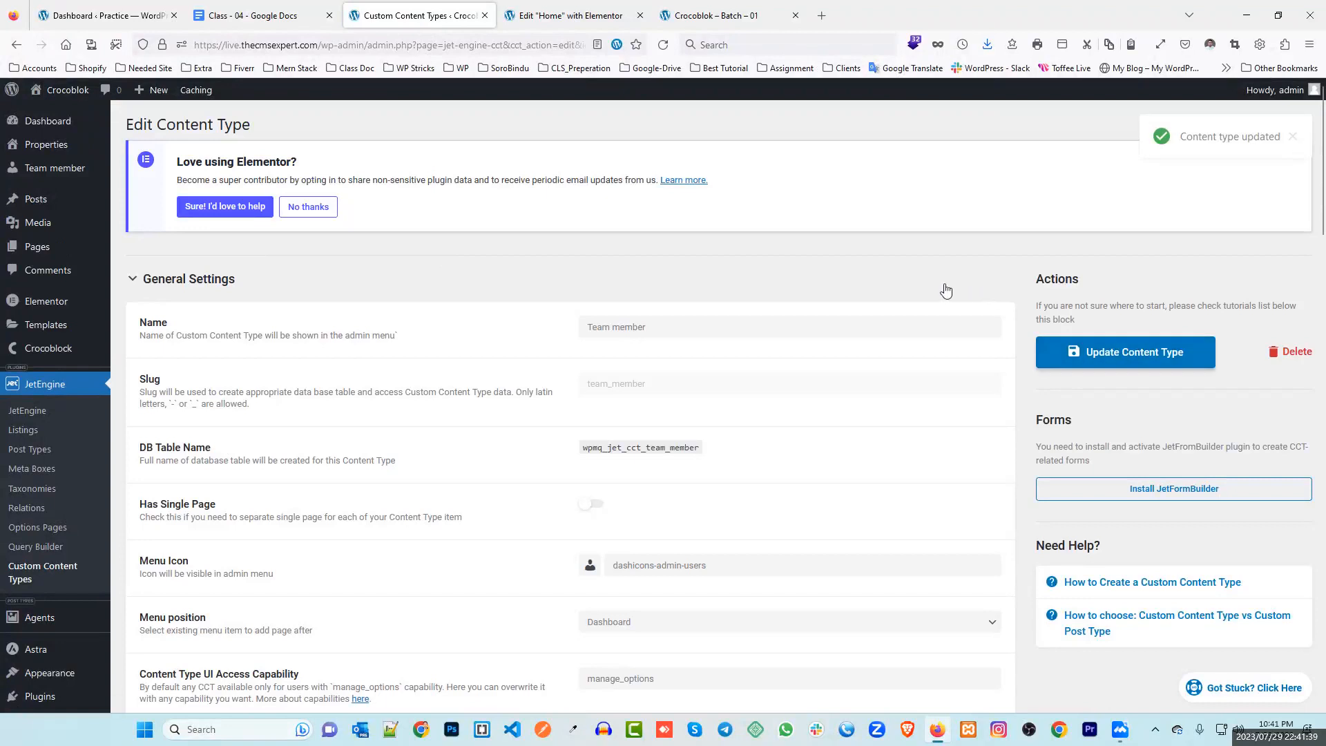
pyautogui.middleClick(54, 168)
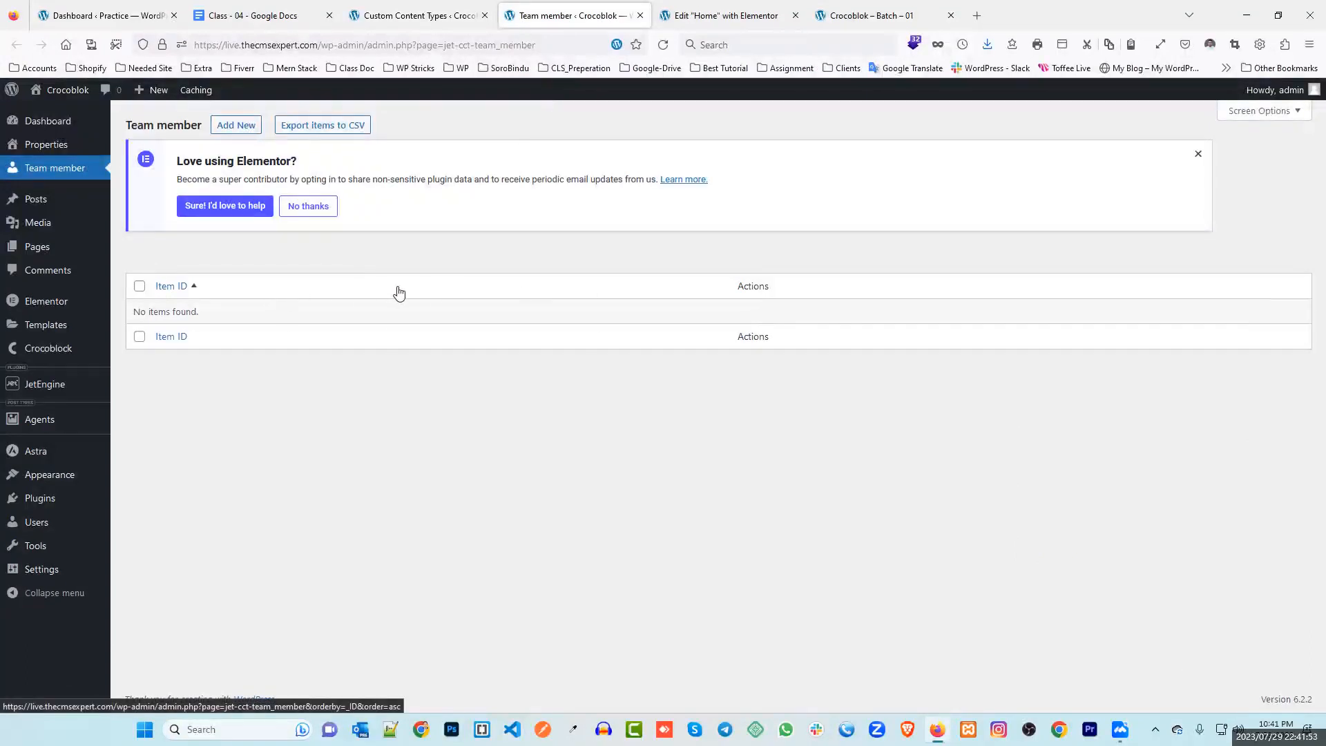
pyautogui.click(411, 16)
# Turn on admin columns for Item ID, Name and Position
pyautogui.scroll(-10, 213, 289)
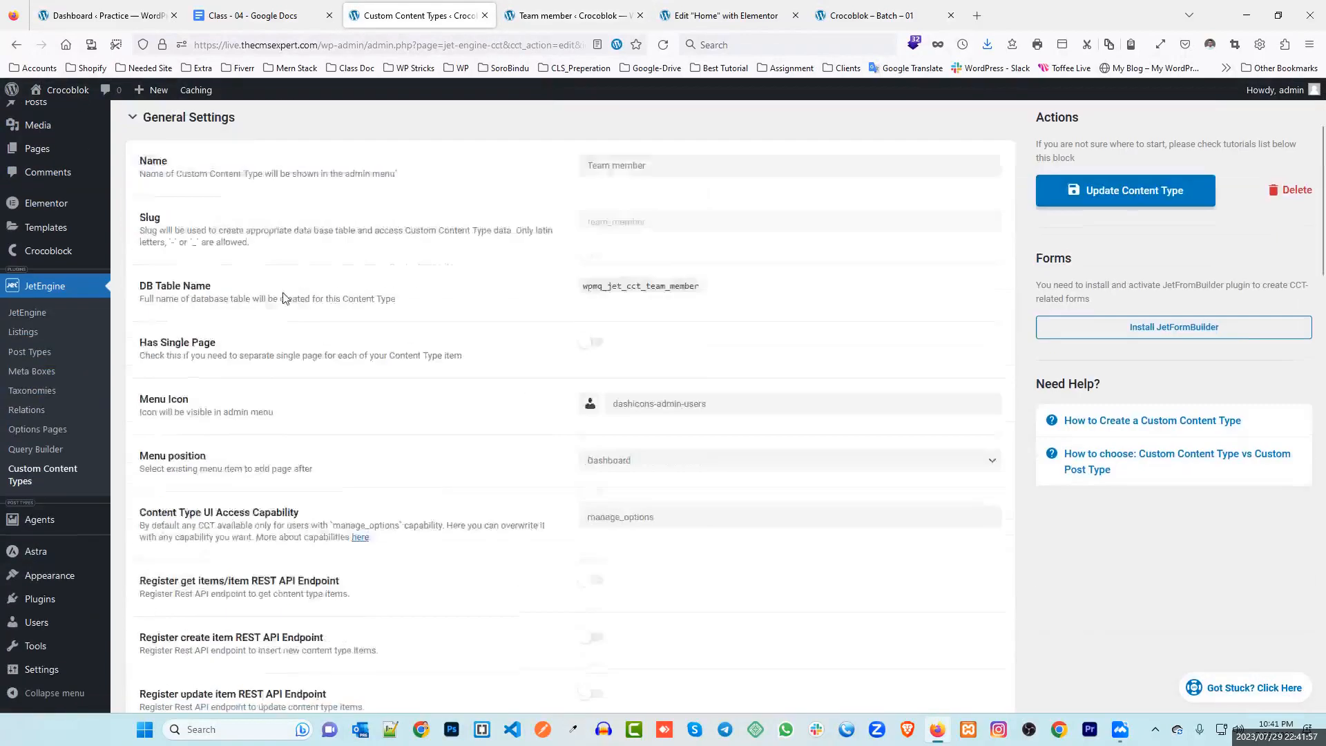
pyautogui.scroll(-4, 200, 397)
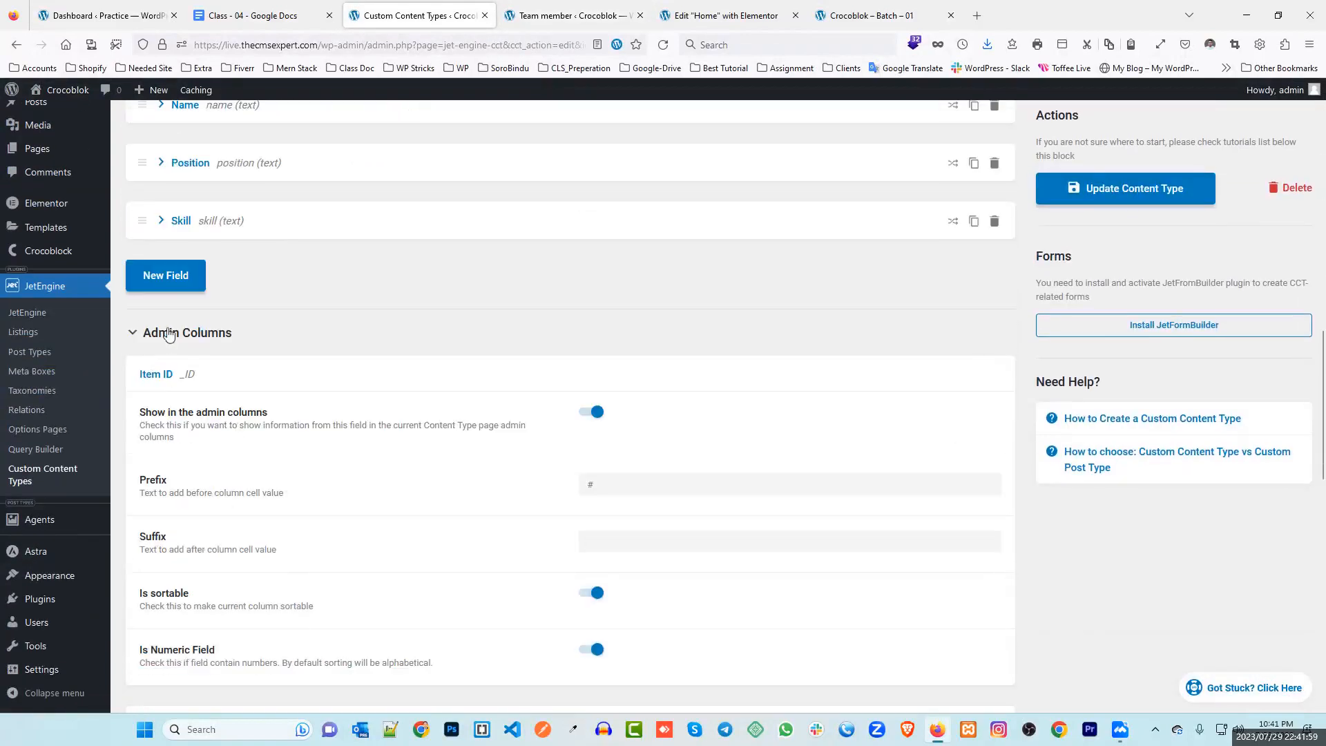
pyautogui.scroll(2, 276, 338)
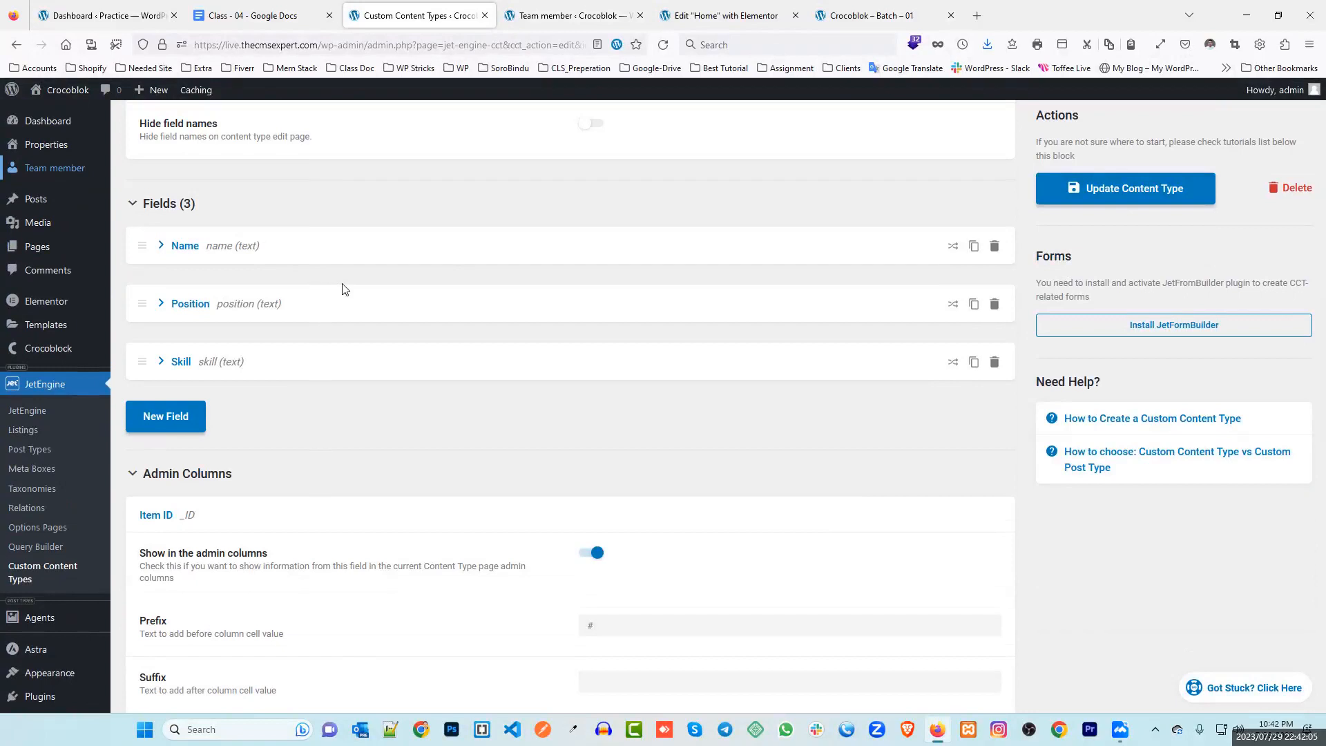
pyautogui.scroll(-5, 340, 289)
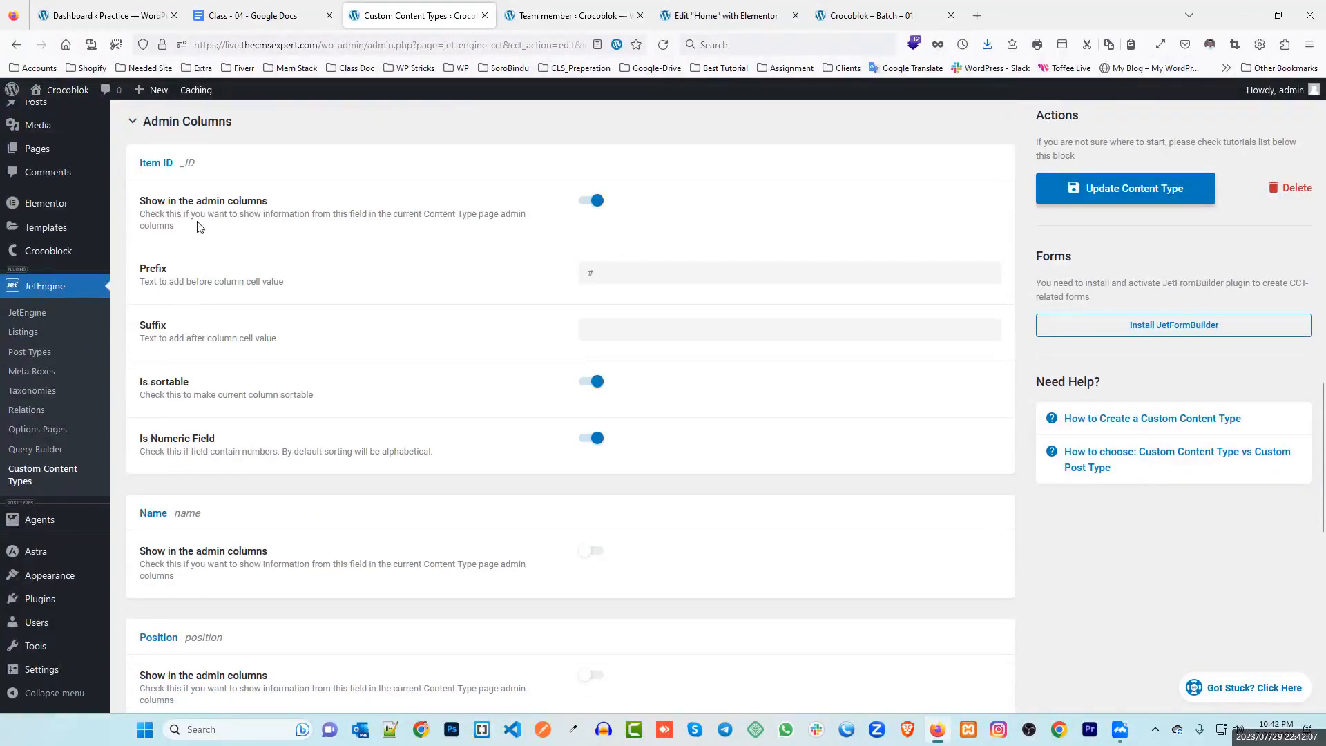
pyautogui.click(593, 201)
pyautogui.click(566, 16)
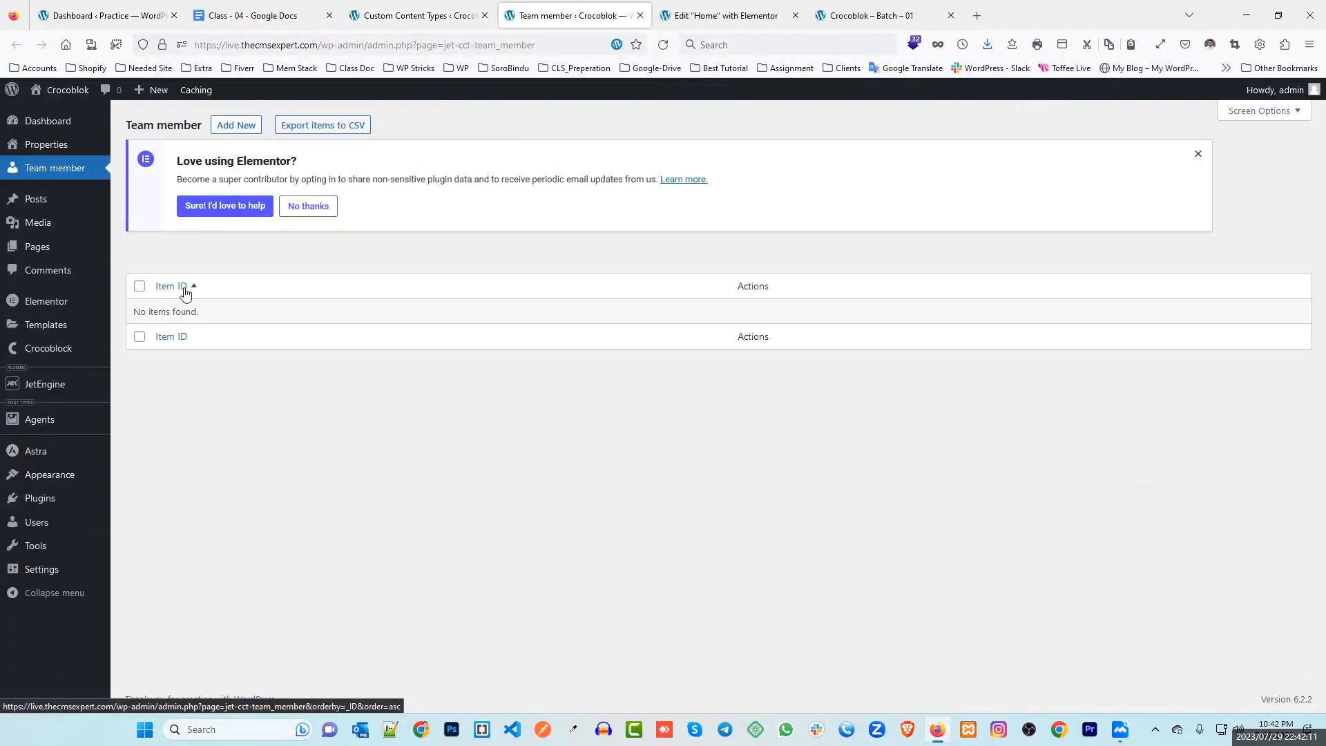
pyautogui.click(424, 15)
pyautogui.click(588, 201)
pyautogui.scroll(-4, 177, 261)
pyautogui.click(598, 270)
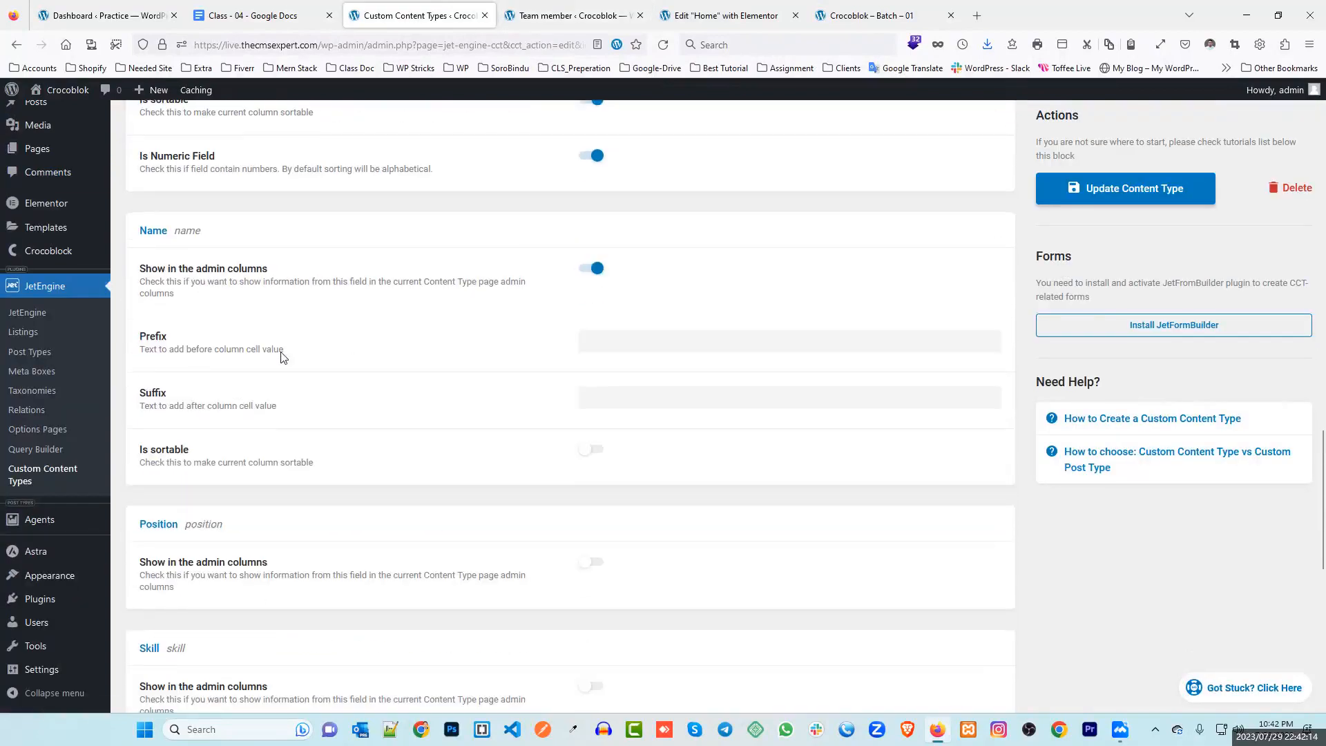
pyautogui.scroll(-2, 293, 413)
pyautogui.click(598, 415)
pyautogui.scroll(-3, 296, 435)
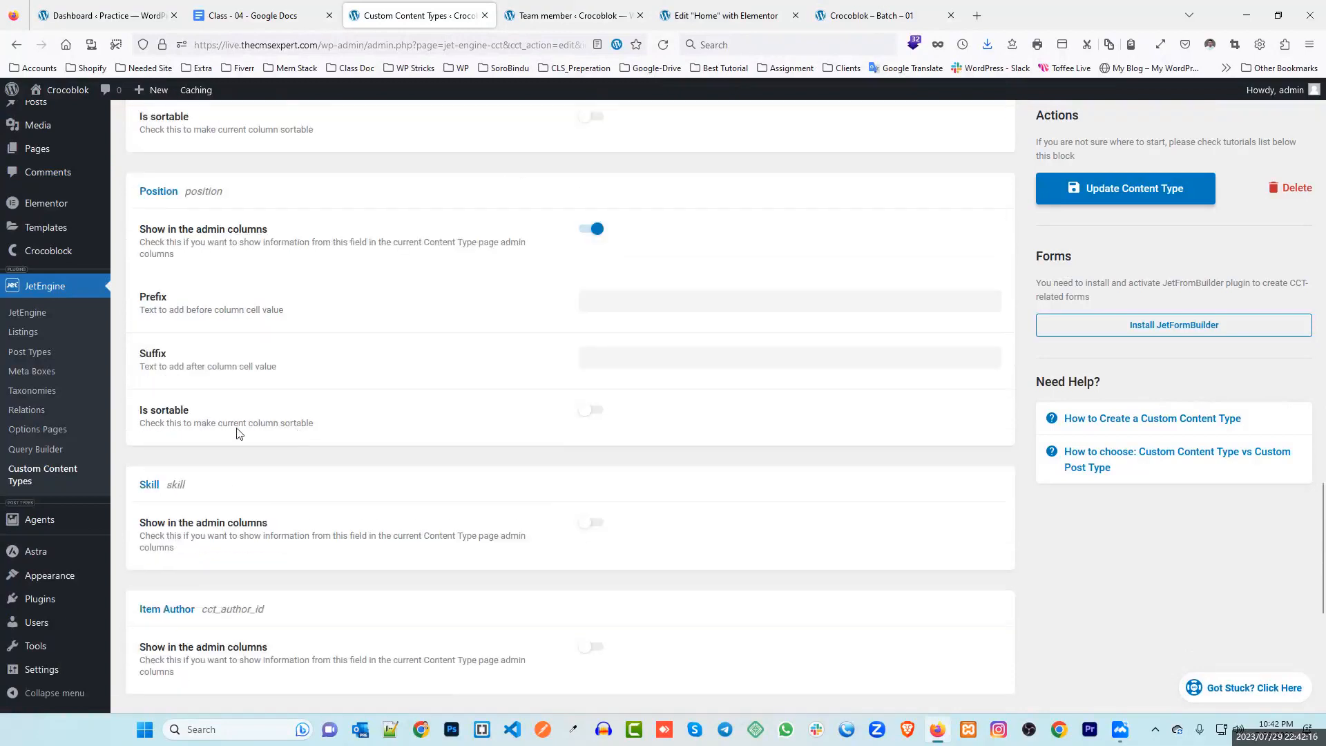
pyautogui.click(596, 345)
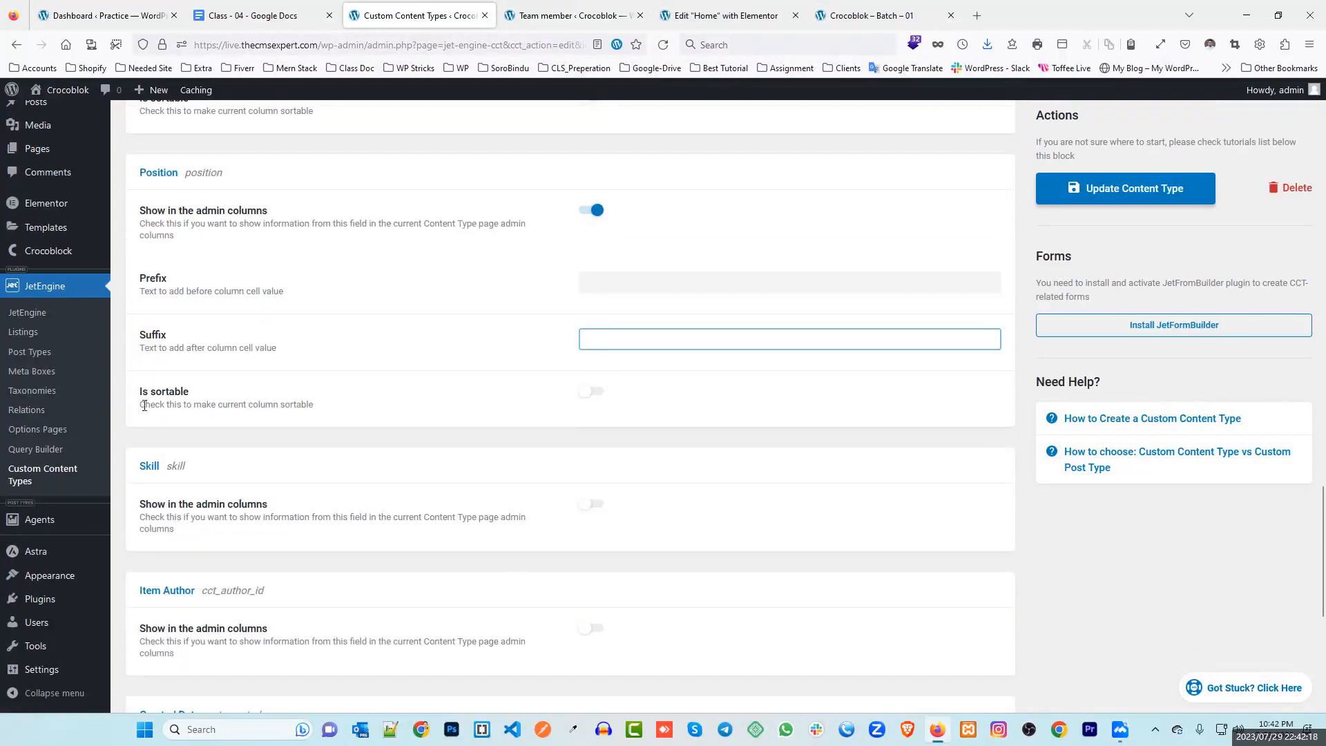
# Enable the Skill admin column as well and save with Update Content Type
pyautogui.click(568, 16)
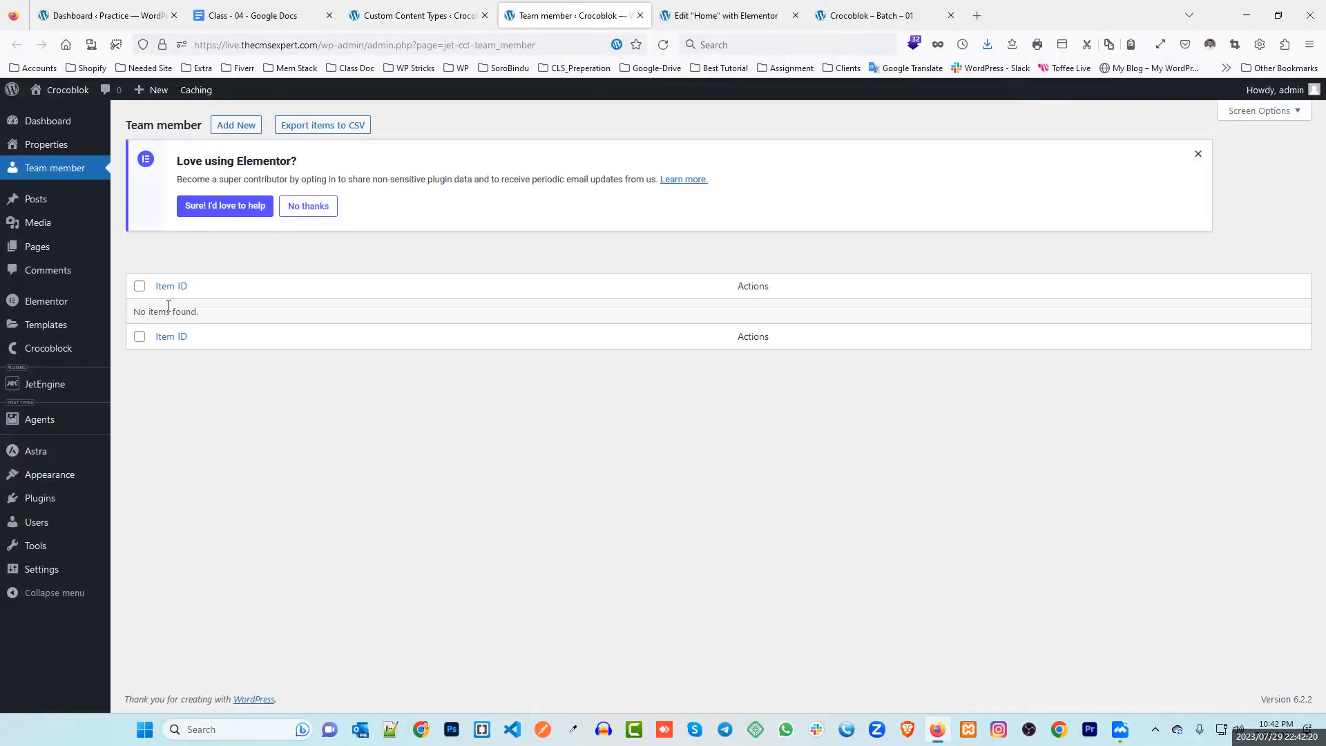
pyautogui.click(193, 290)
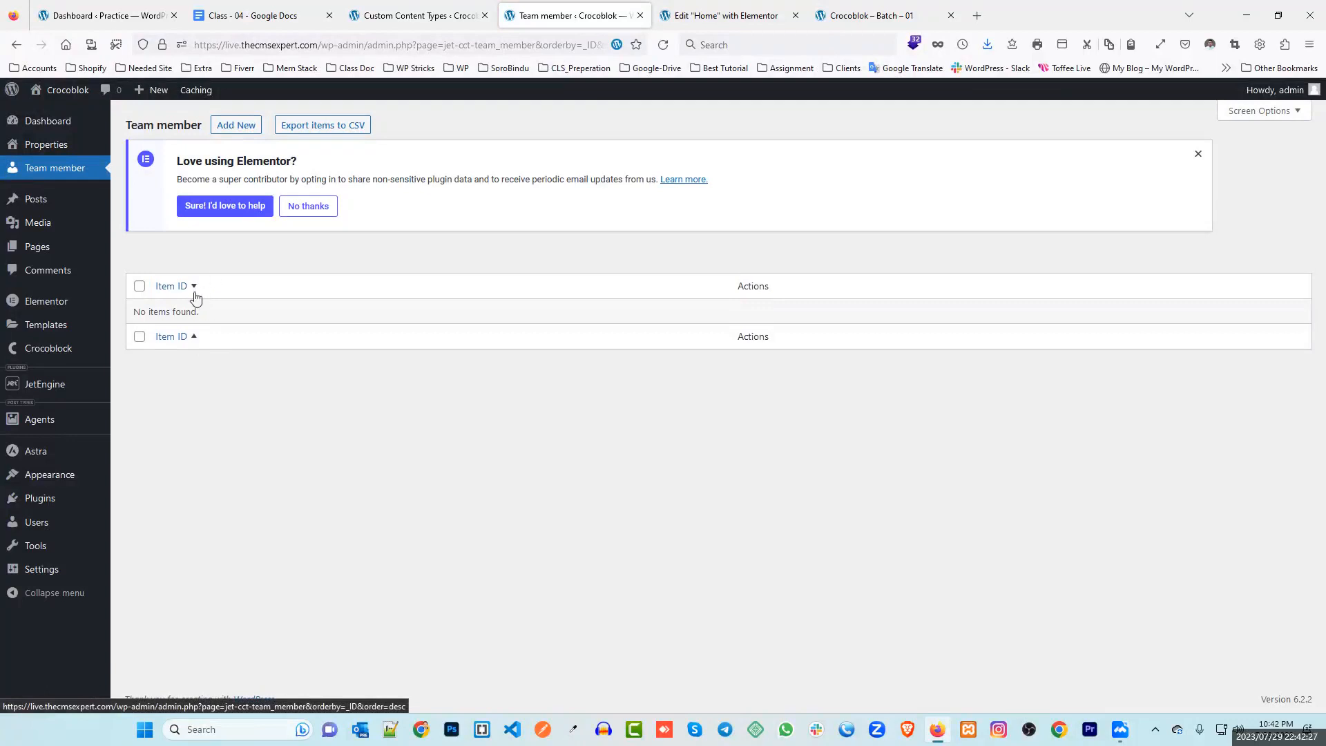
pyautogui.click(390, 15)
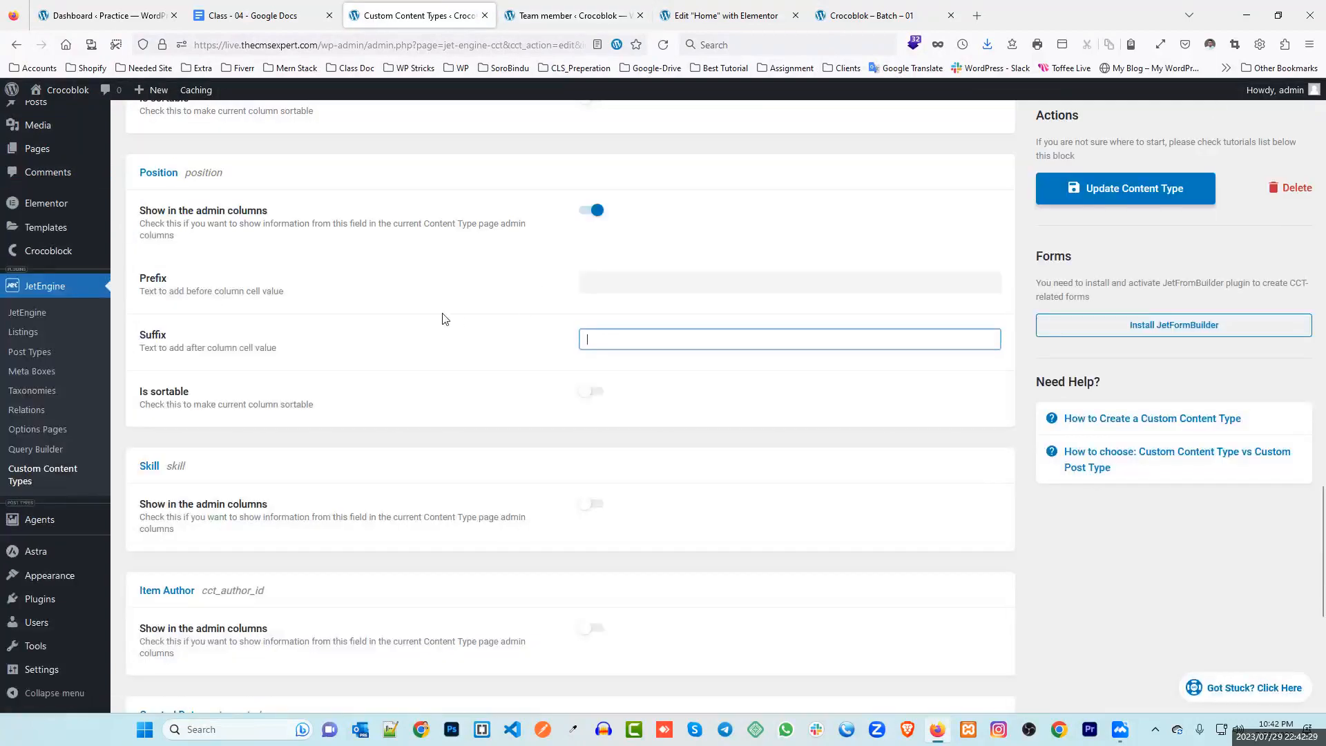
pyautogui.scroll(-1, 476, 345)
pyautogui.click(592, 365)
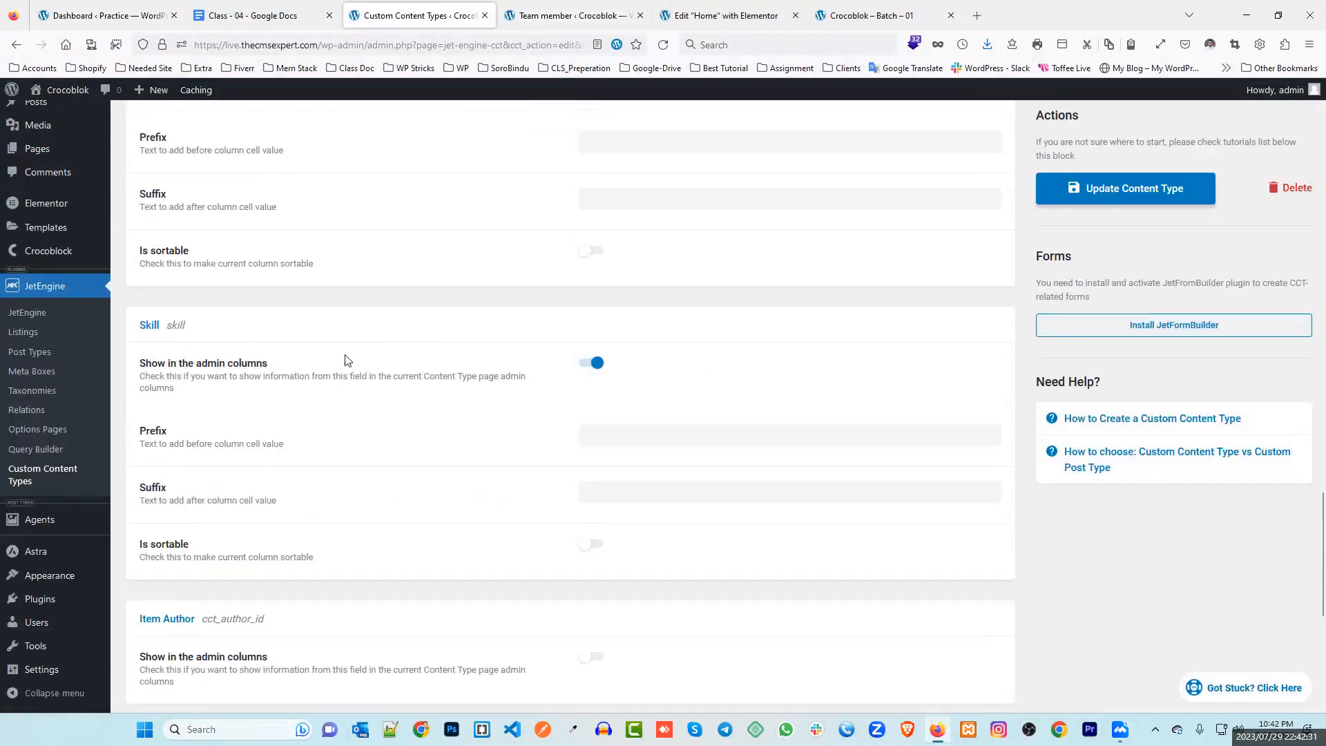
pyautogui.scroll(-4, 331, 373)
pyautogui.scroll(5, 414, 356)
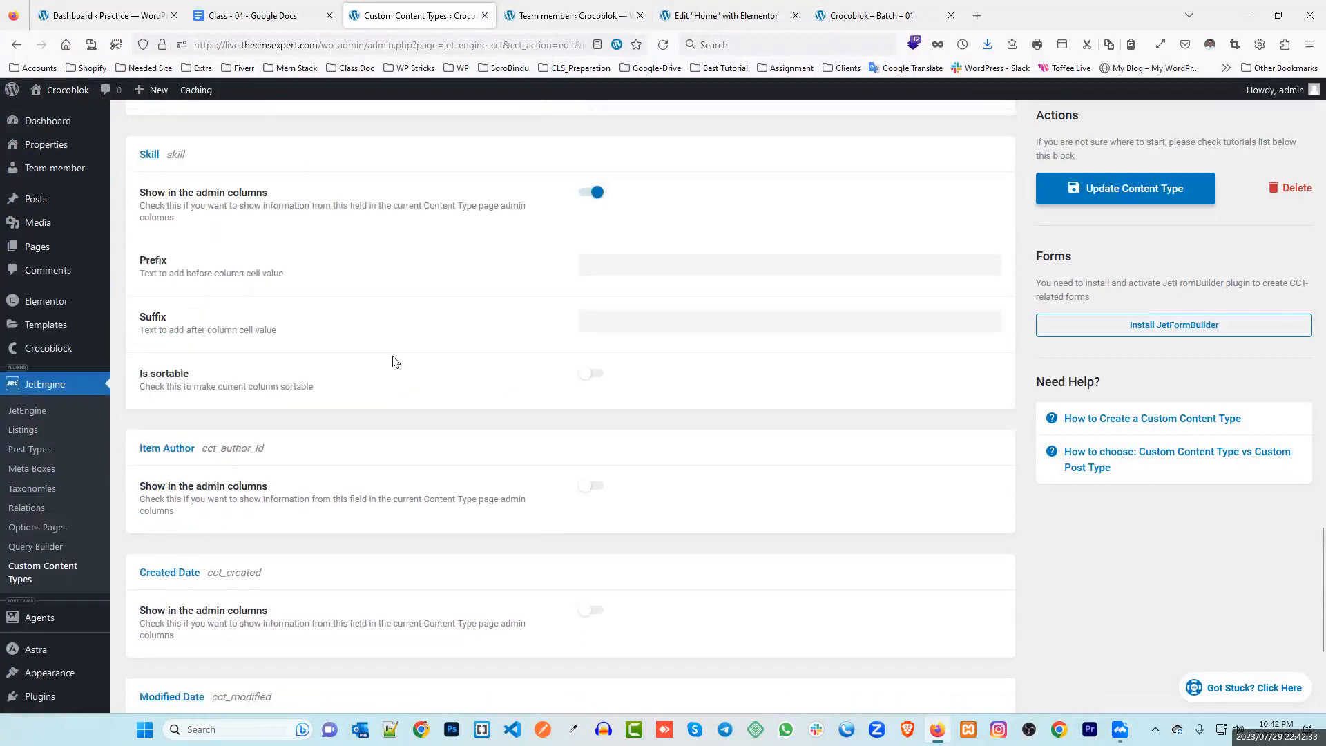
pyautogui.click(1139, 188)
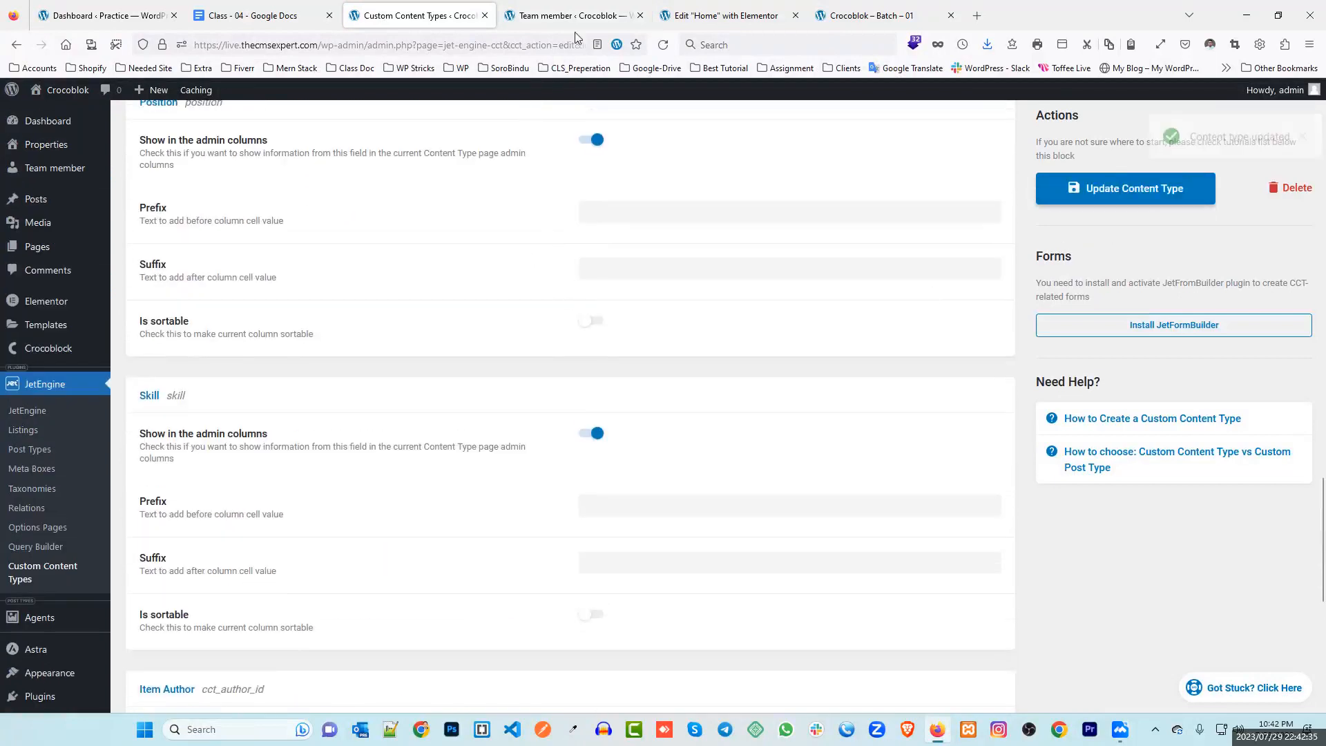
pyautogui.click(574, 16)
# Reload the Team member list to show the Item ID, Name, Position and Skill columns
pyautogui.click(661, 45)
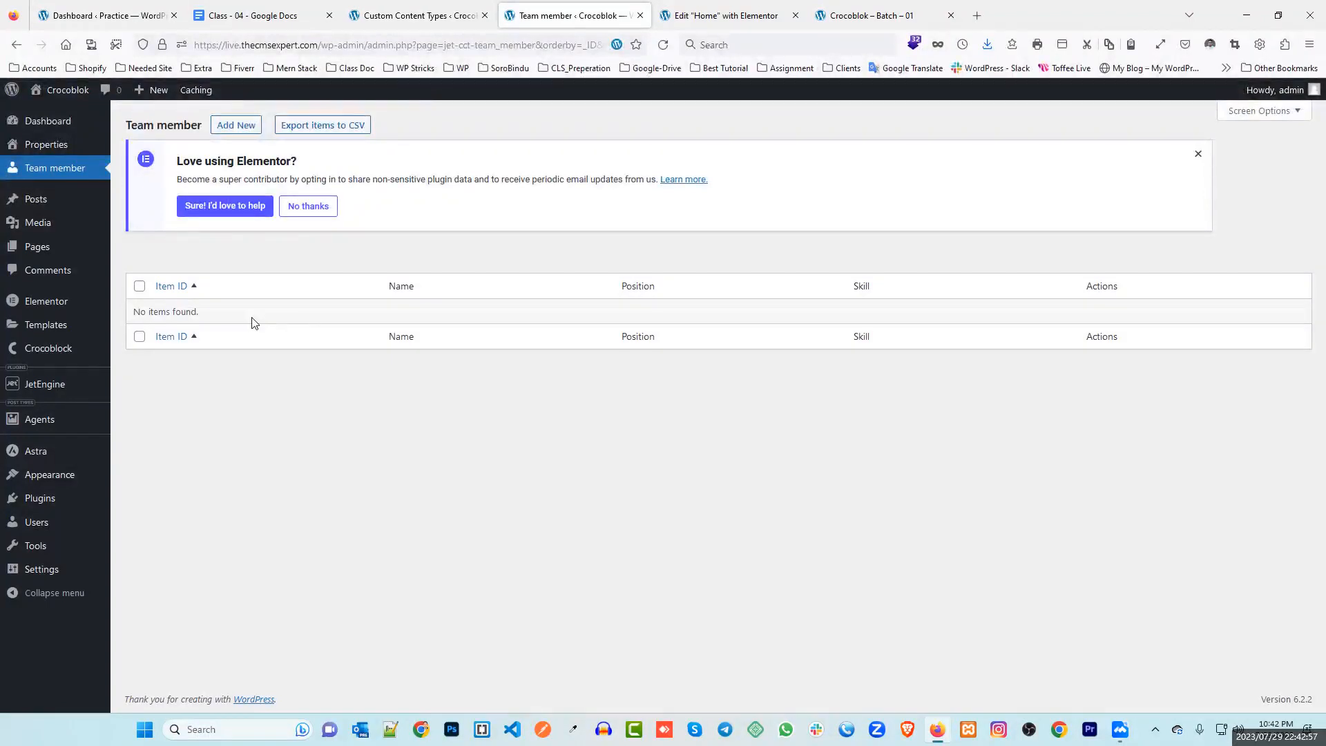
# Fill in a new Team member with the member's name, Co-Instructor position and Wordpress skill
pyautogui.click(242, 126)
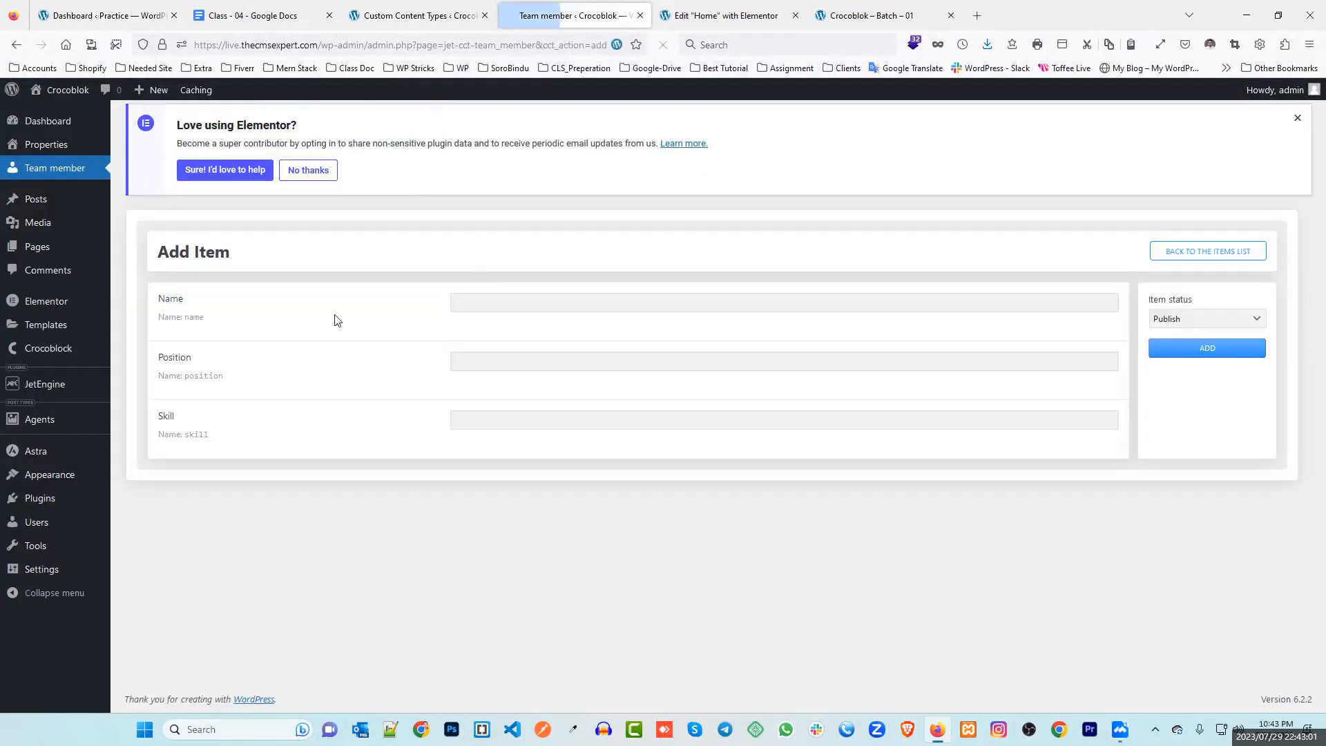
pyautogui.click(493, 302)
pyautogui.click(511, 365)
pyautogui.click(485, 422)
pyautogui.click(477, 300)
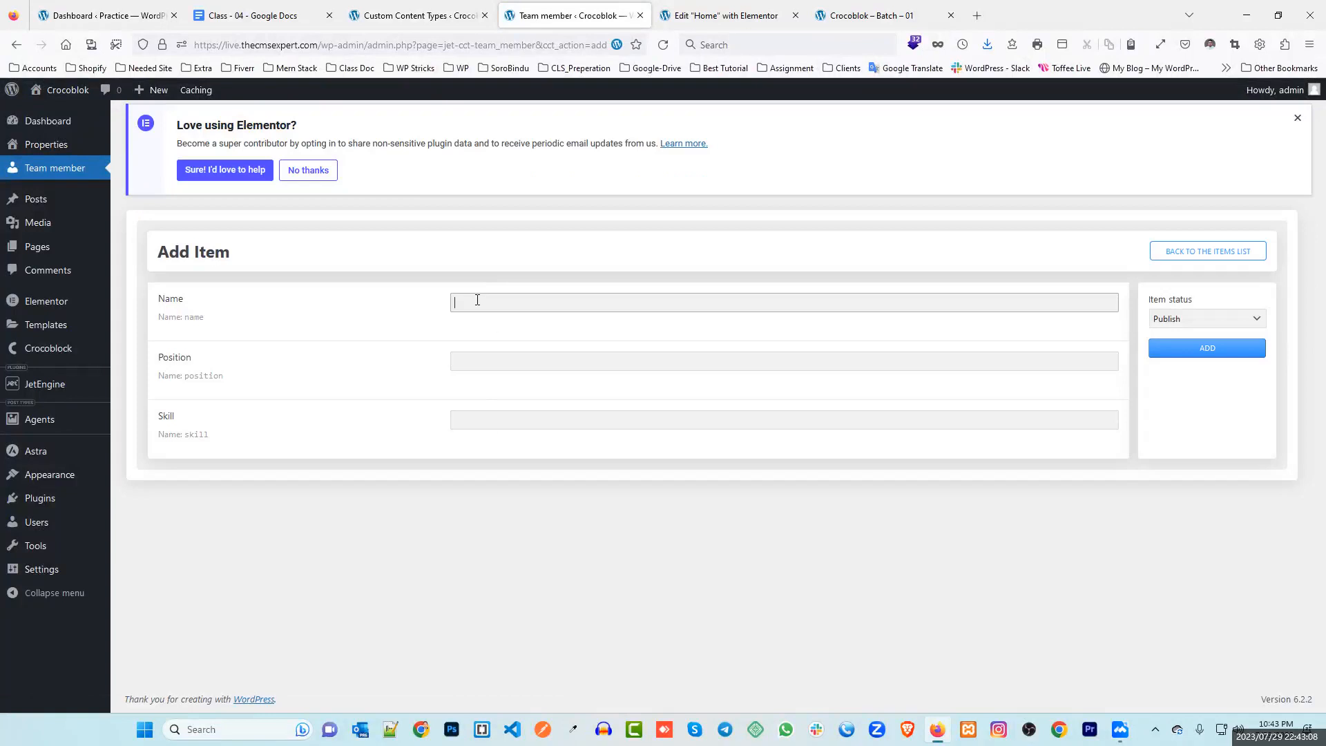
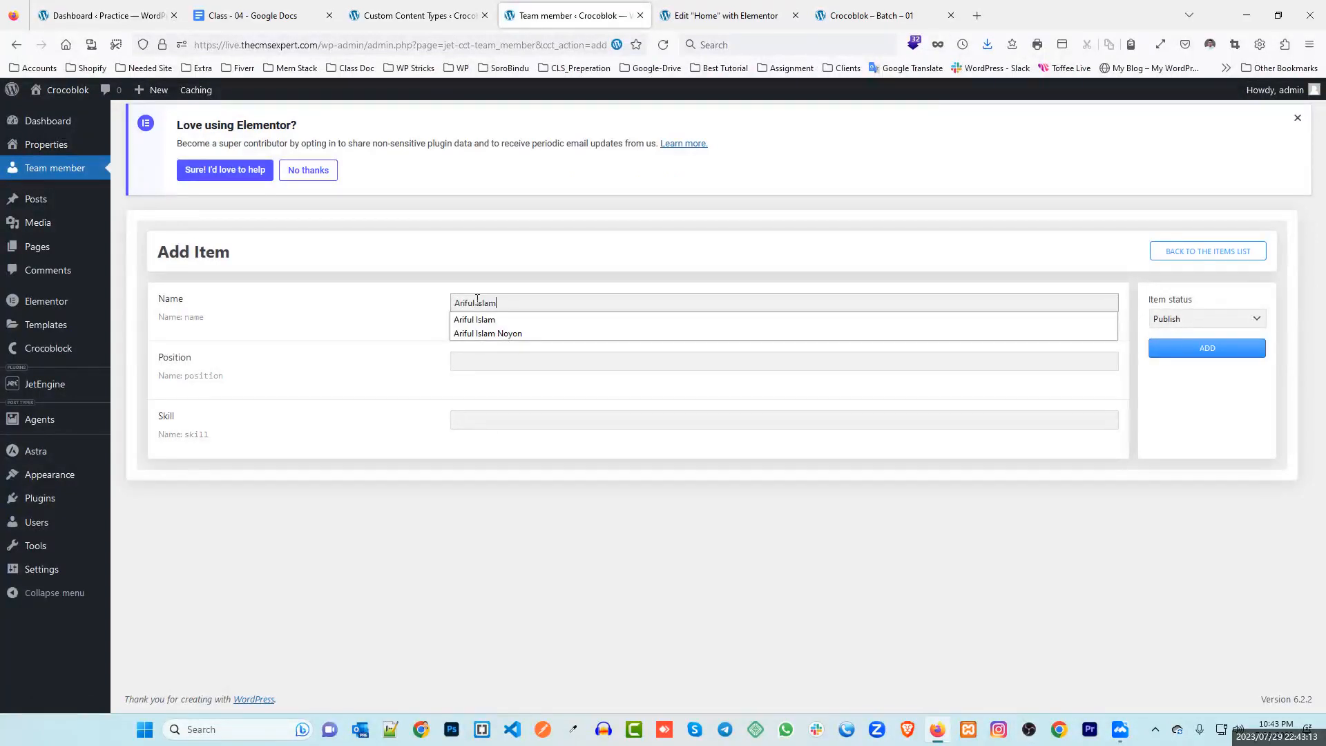
pyautogui.click(454, 360)
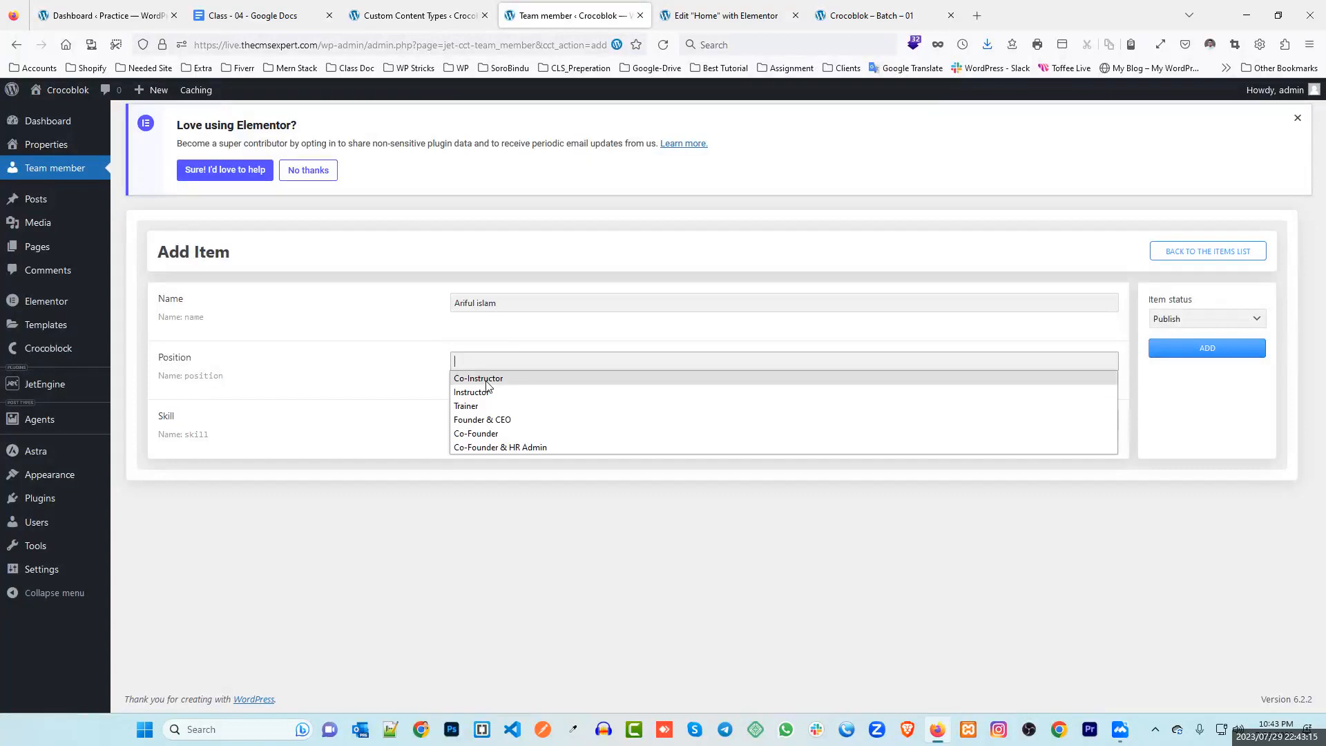
pyautogui.click(486, 380)
pyautogui.click(458, 419)
pyautogui.click(478, 452)
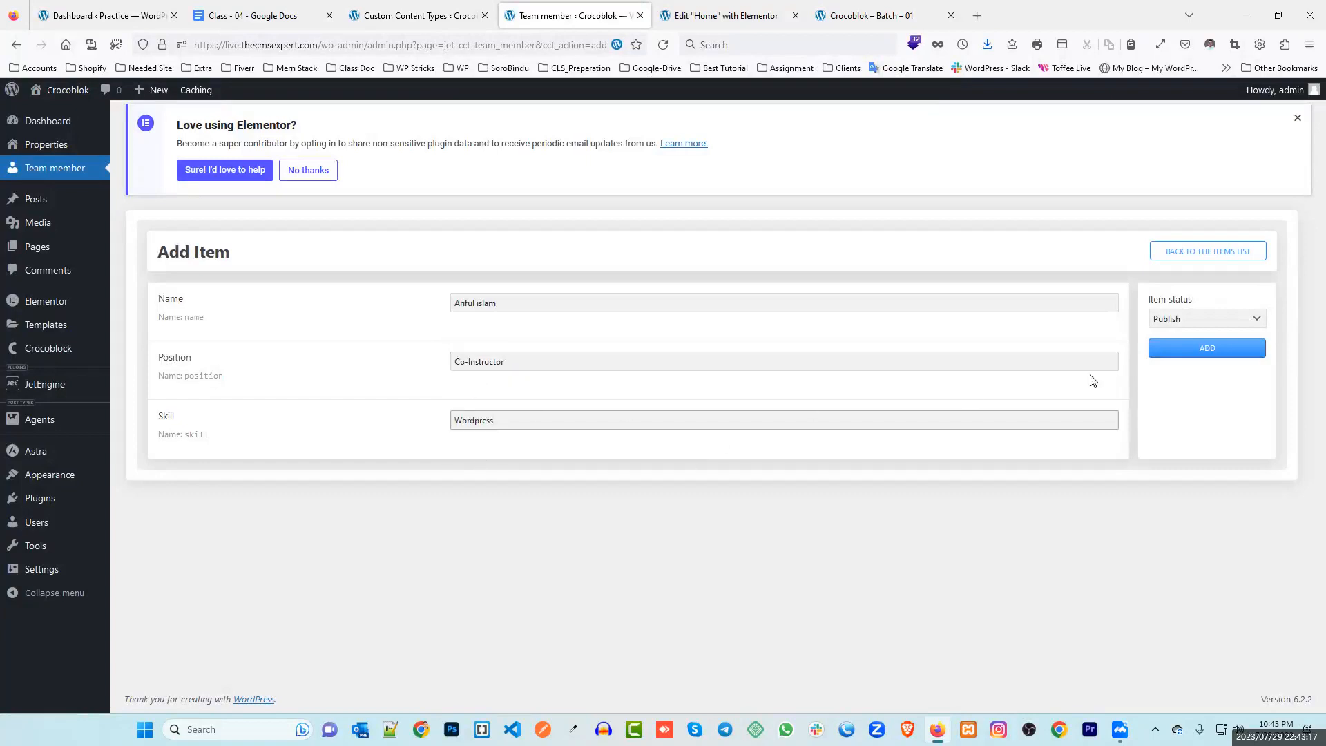
# Keep Item status on Publish and add the item
pyautogui.click(1217, 324)
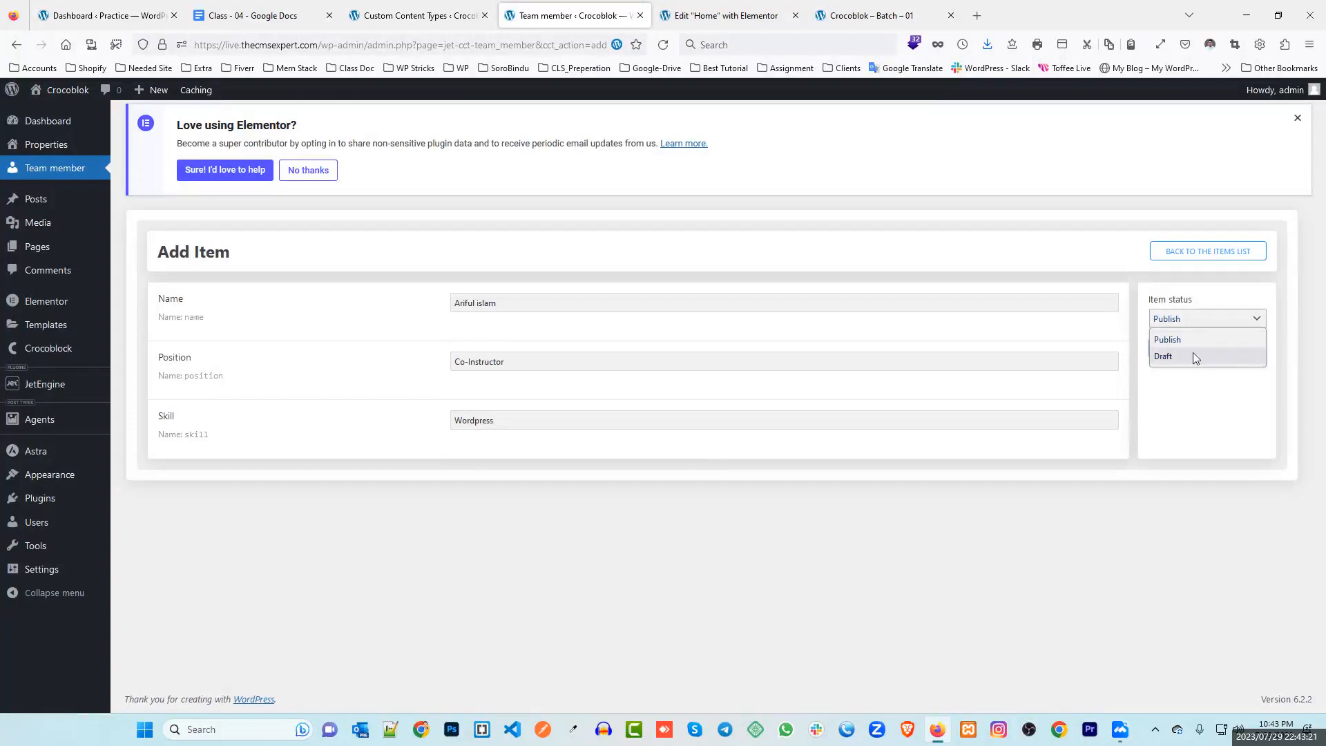
pyautogui.click(1200, 384)
pyautogui.click(1199, 349)
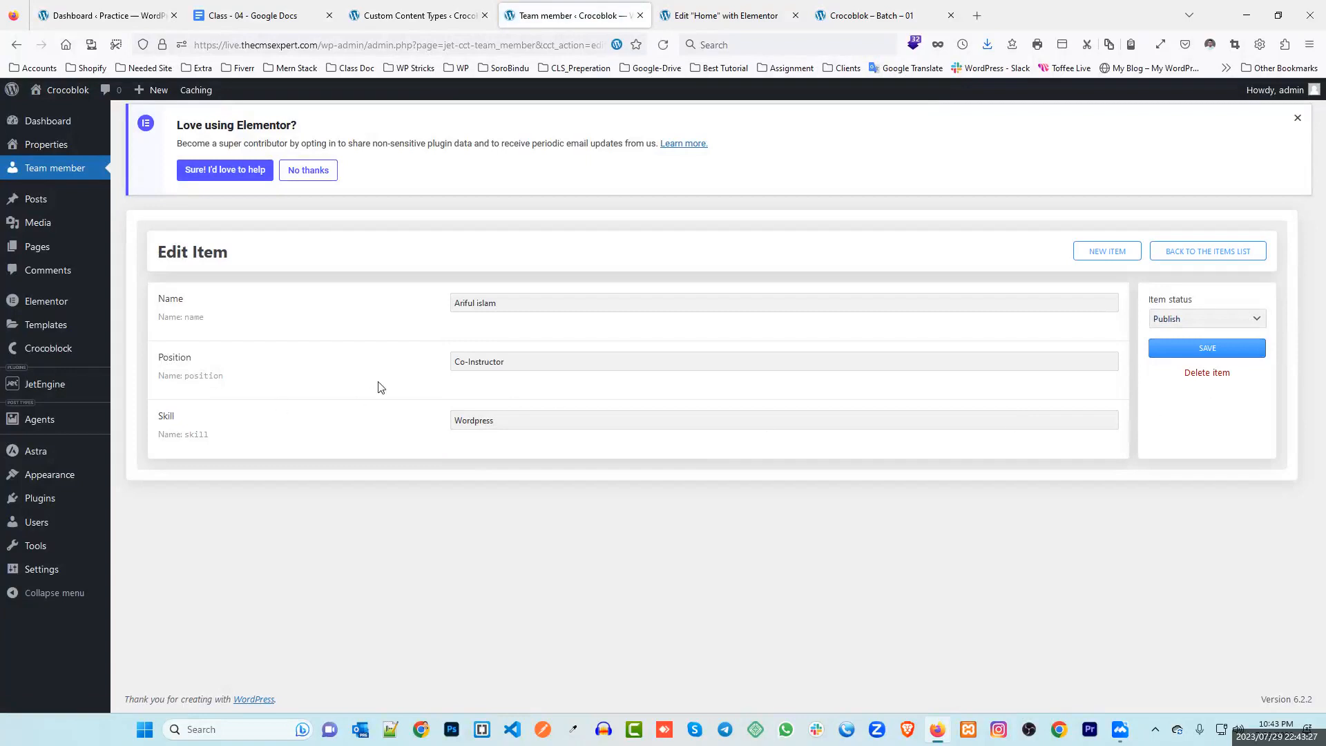
# Save the team member item and dismiss the Elementor feedback notice
pyautogui.click(1161, 352)
pyautogui.click(1205, 347)
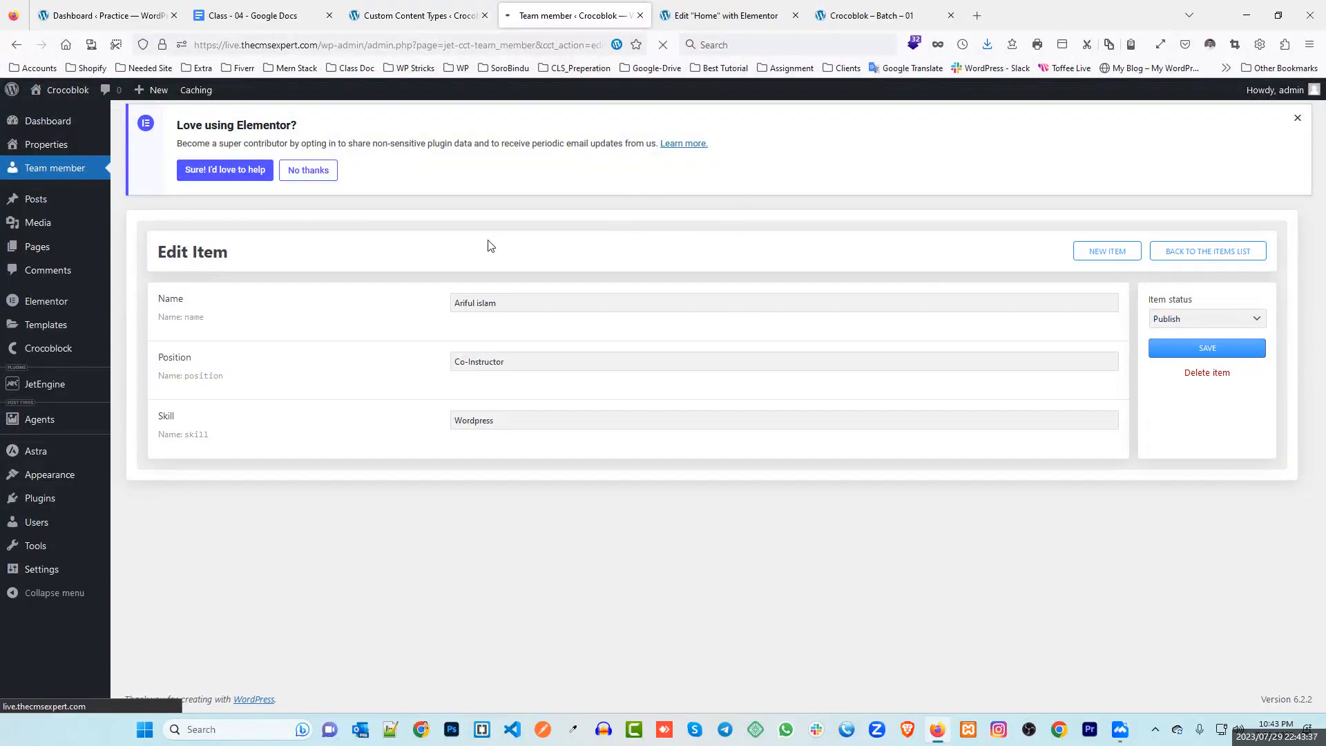
pyautogui.click(1297, 118)
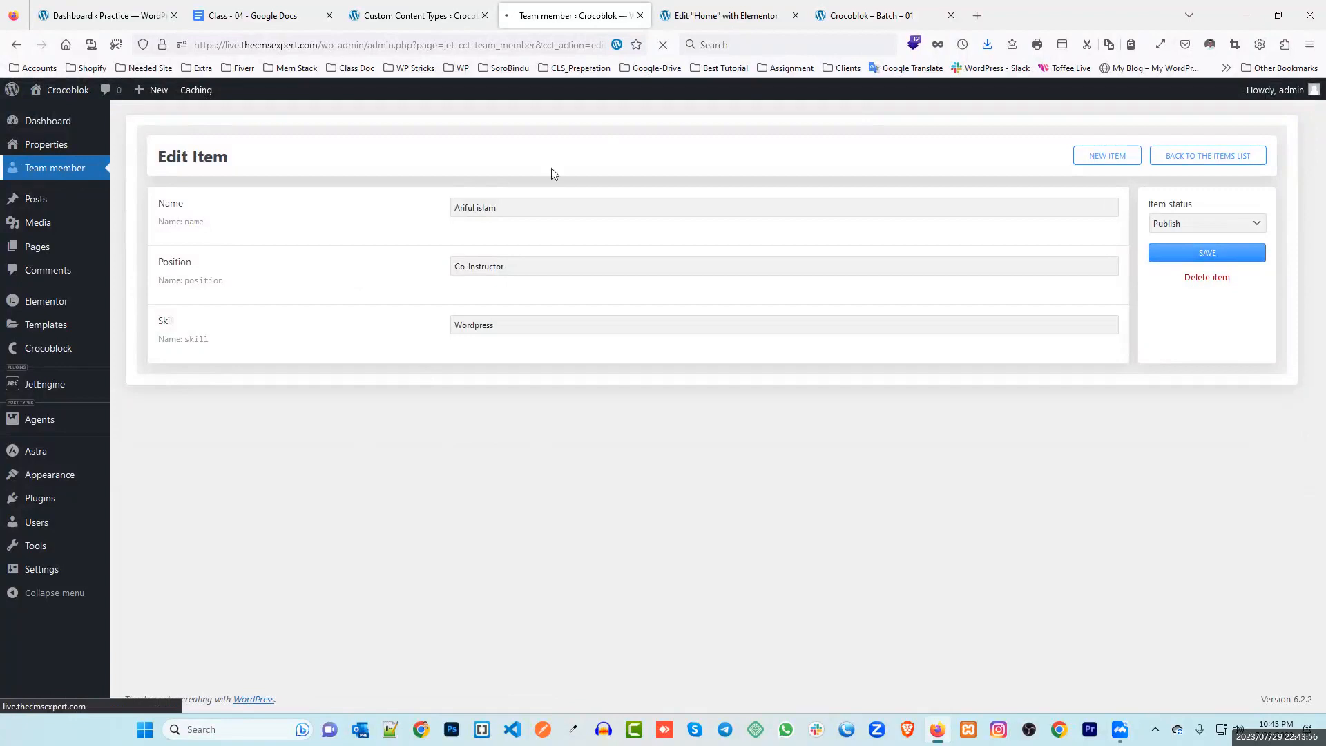
# Close the editing tab and bring up the Team member list showing item #1
pyautogui.click(39, 169)
pyautogui.click(663, 45)
pyautogui.click(640, 15)
pyautogui.click(56, 171)
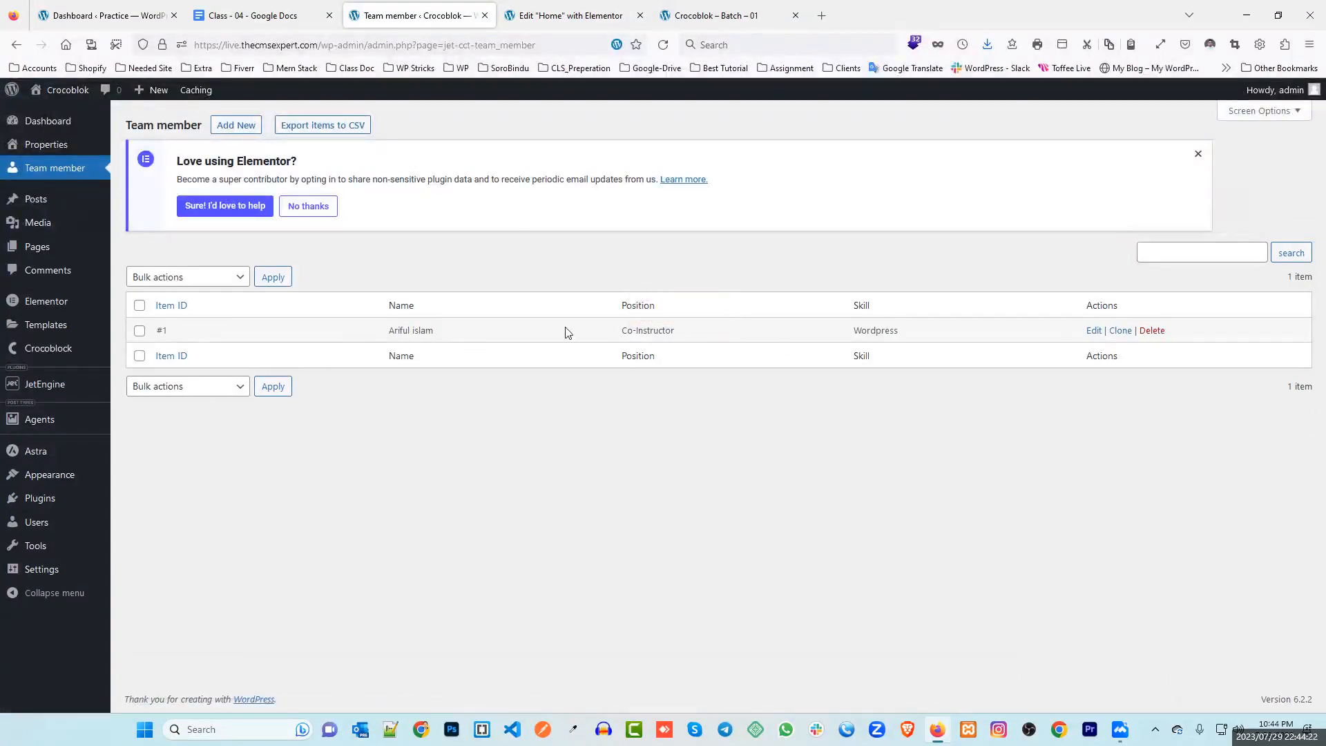
# Start a new JetEngine listing item with source Custom Content Type and content type Team member
pyautogui.moveTo(51, 389)
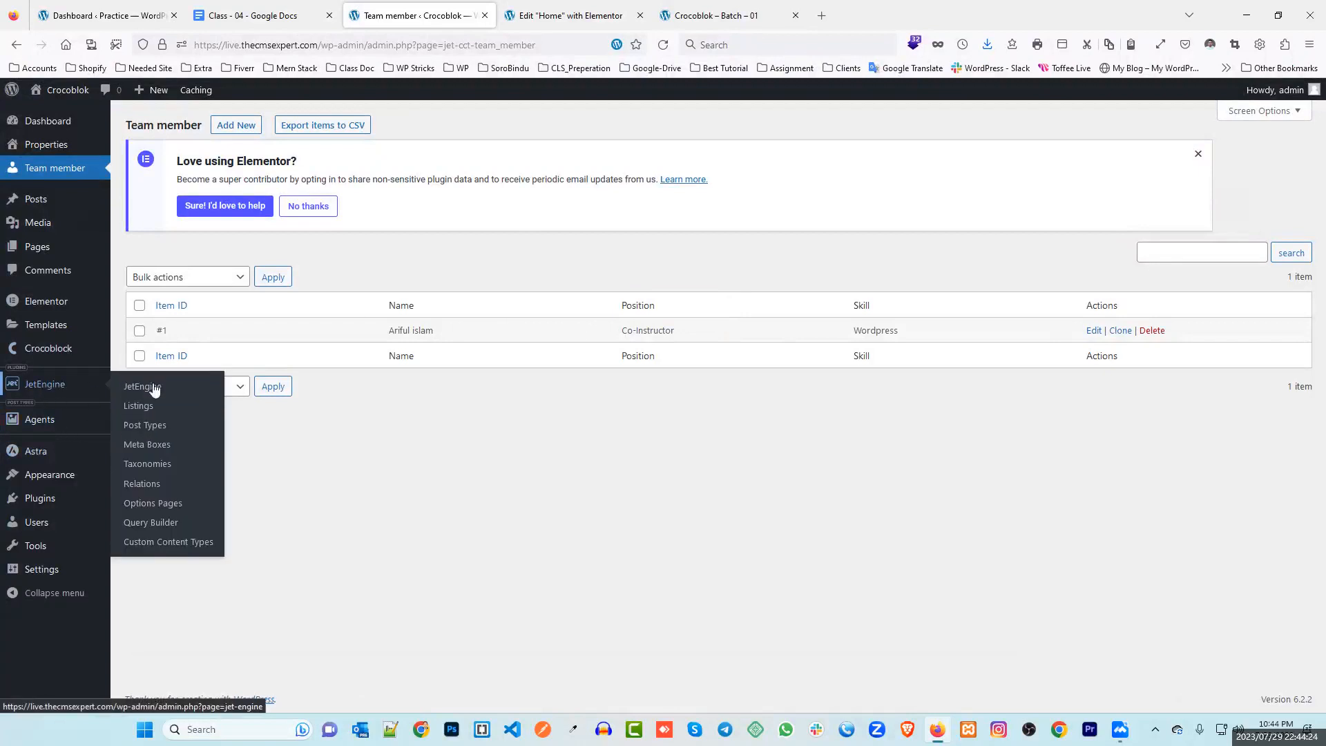
pyautogui.middleClick(144, 407)
pyautogui.click(542, 17)
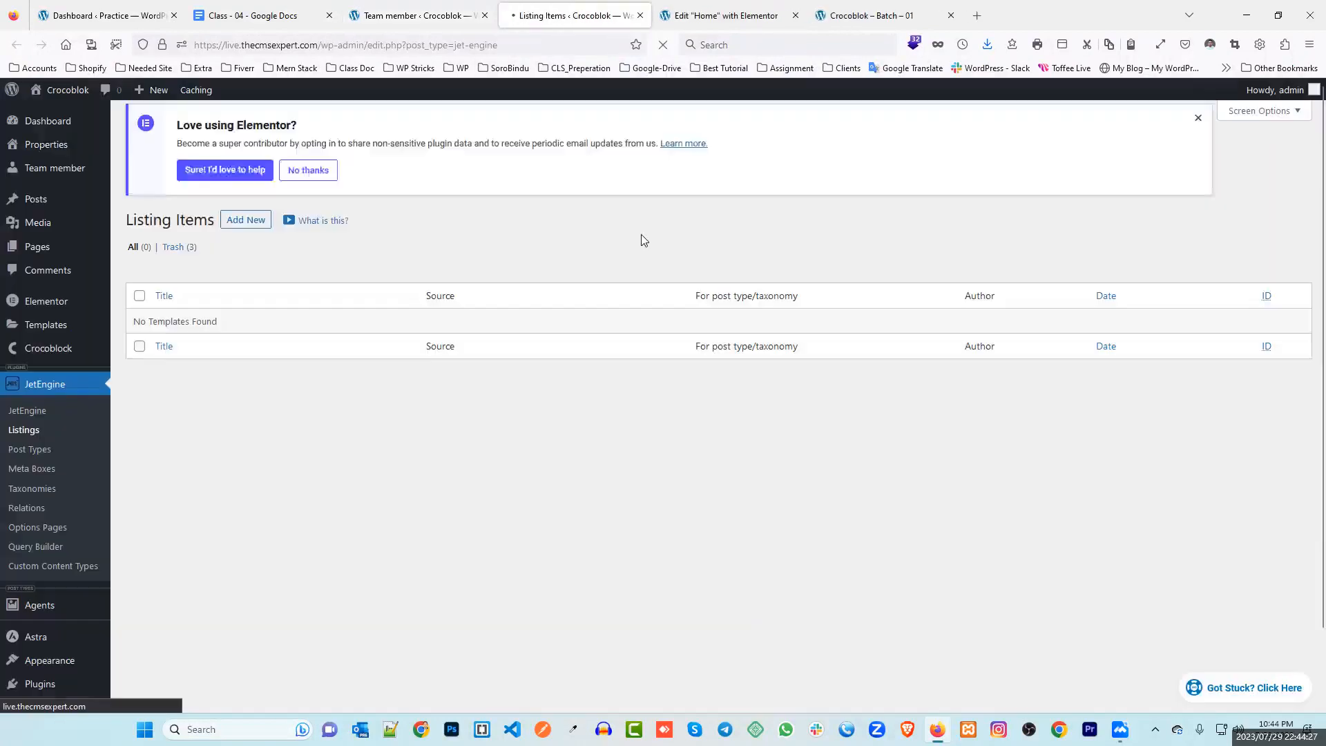
pyautogui.click(246, 125)
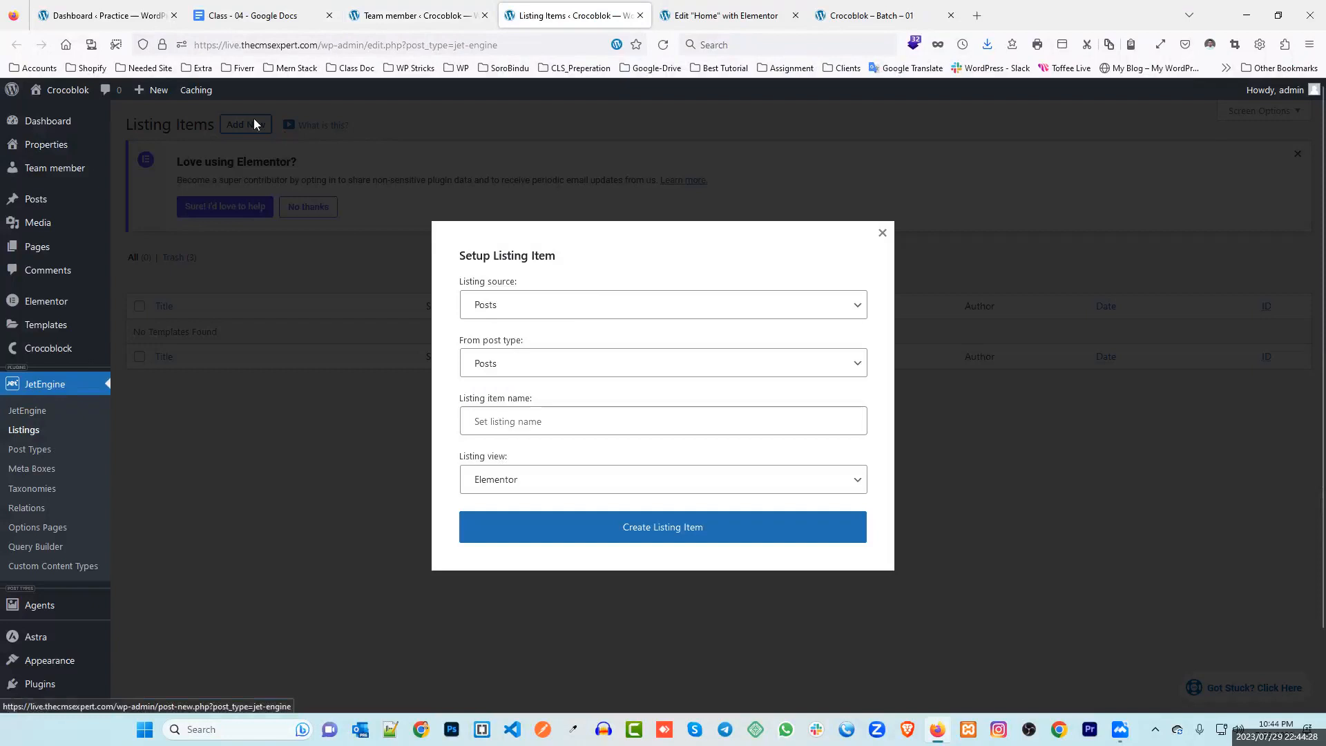
pyautogui.click(536, 307)
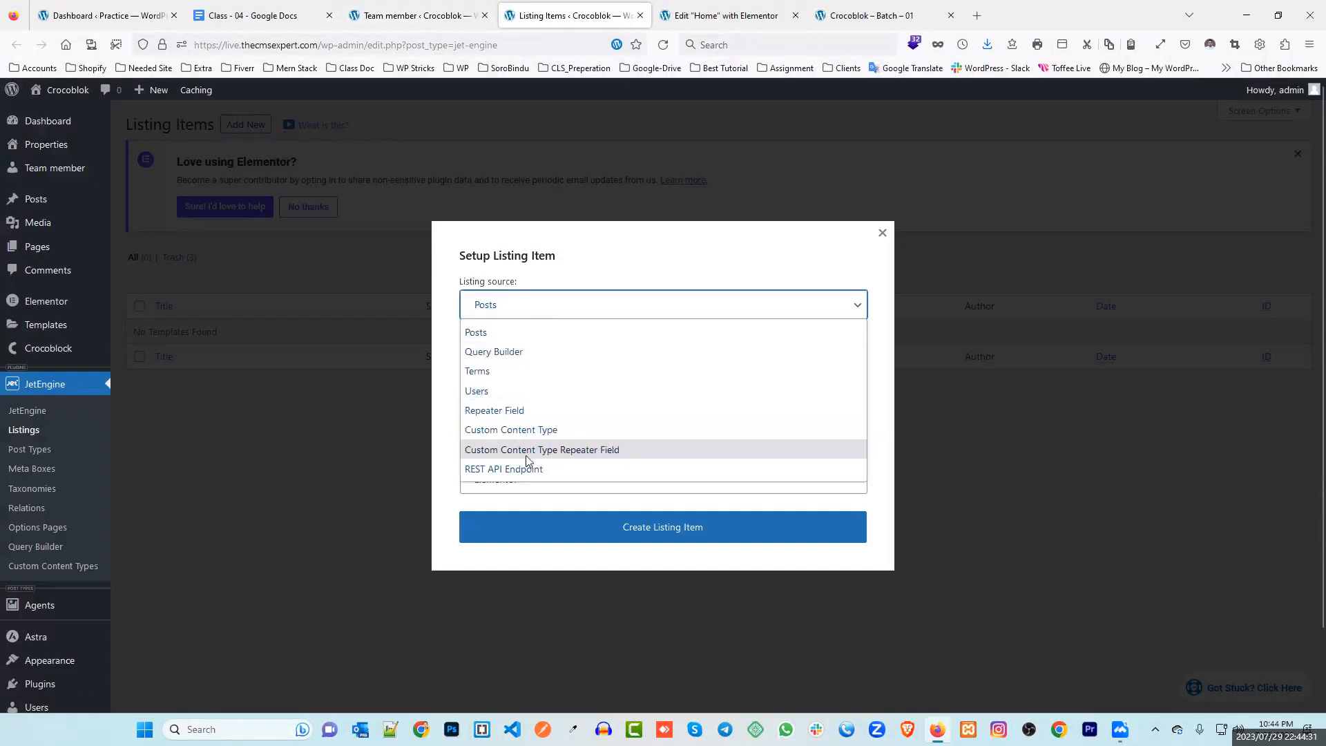
pyautogui.click(501, 431)
pyautogui.click(527, 364)
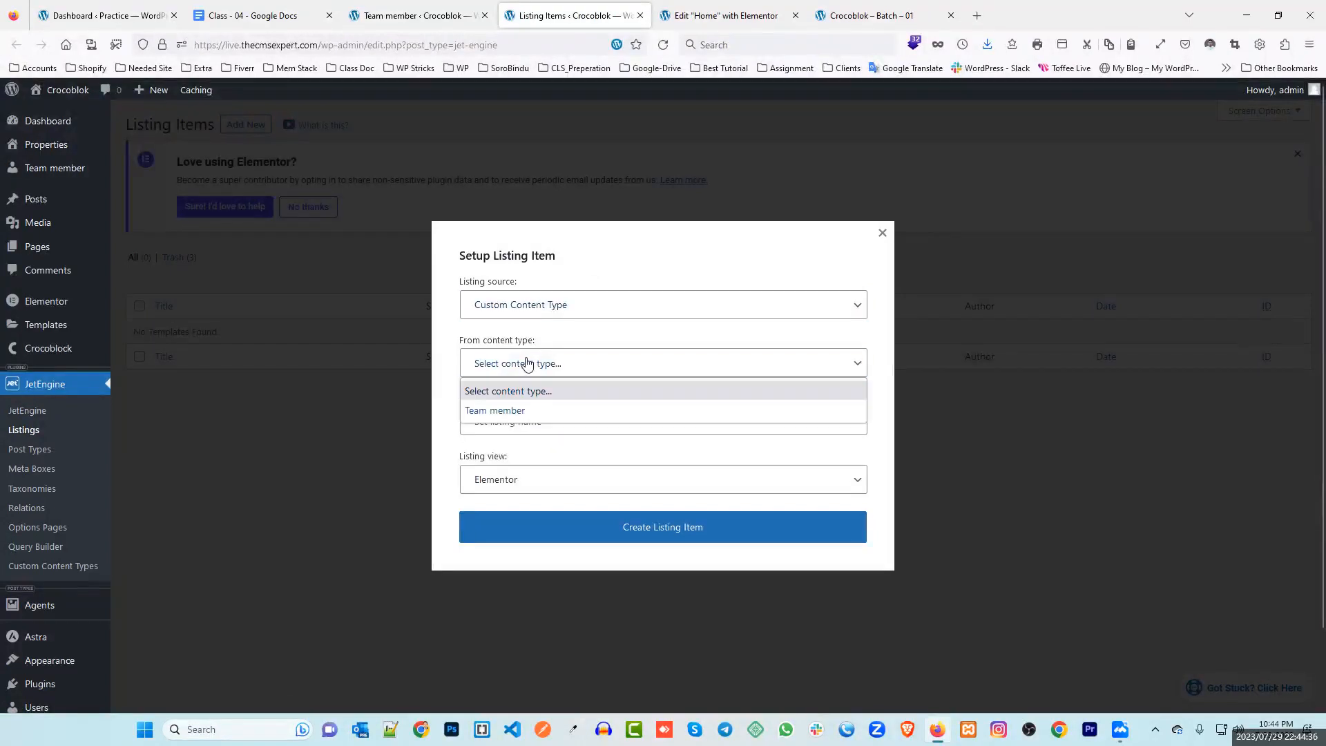
pyautogui.click(512, 413)
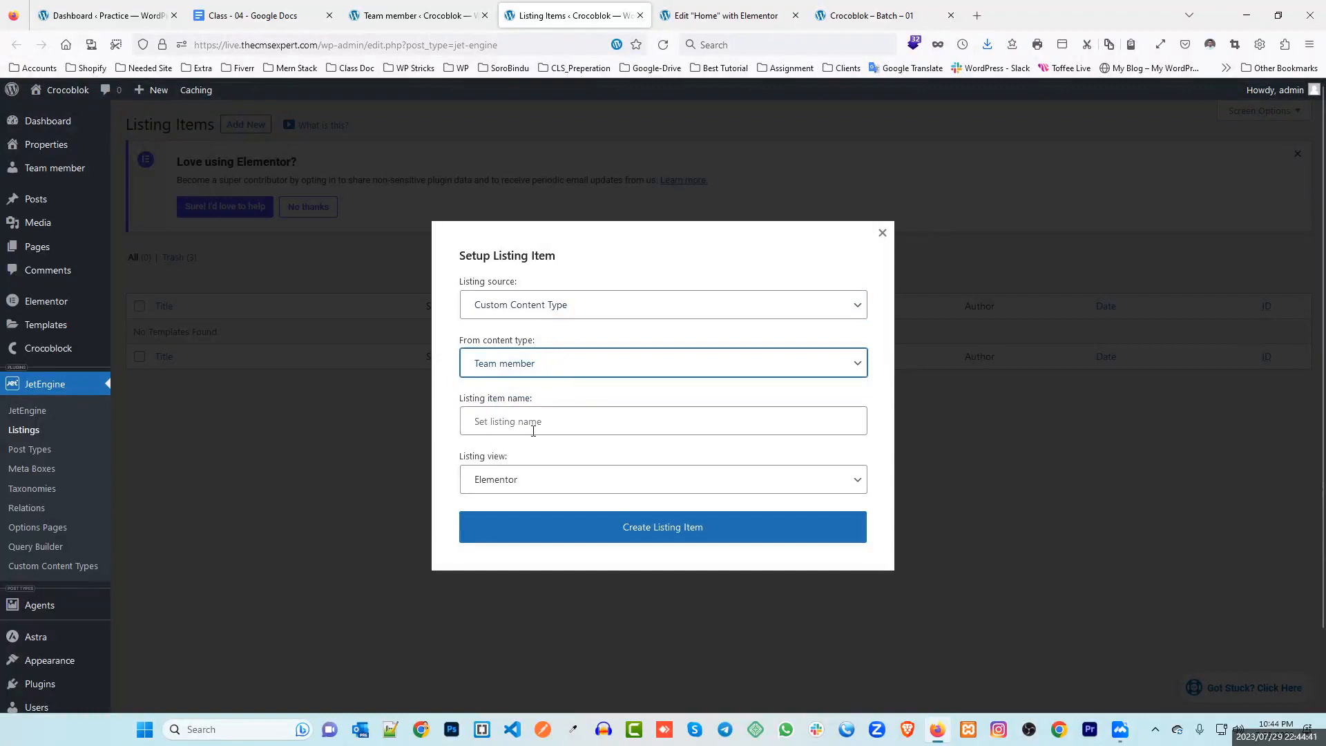
pyautogui.click(882, 233)
# Reopen the listing setup, name it Employee Listing, and create the listing item
pyautogui.click(722, 15)
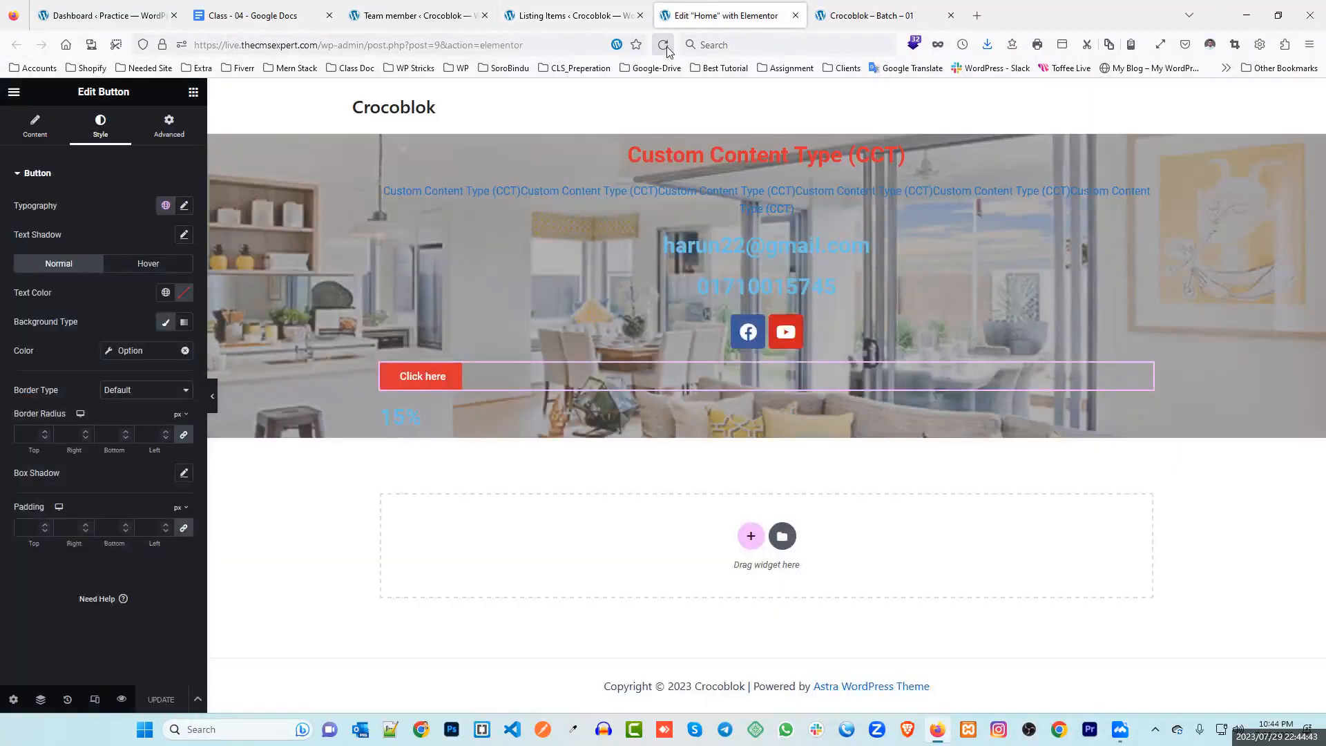
pyautogui.click(603, 12)
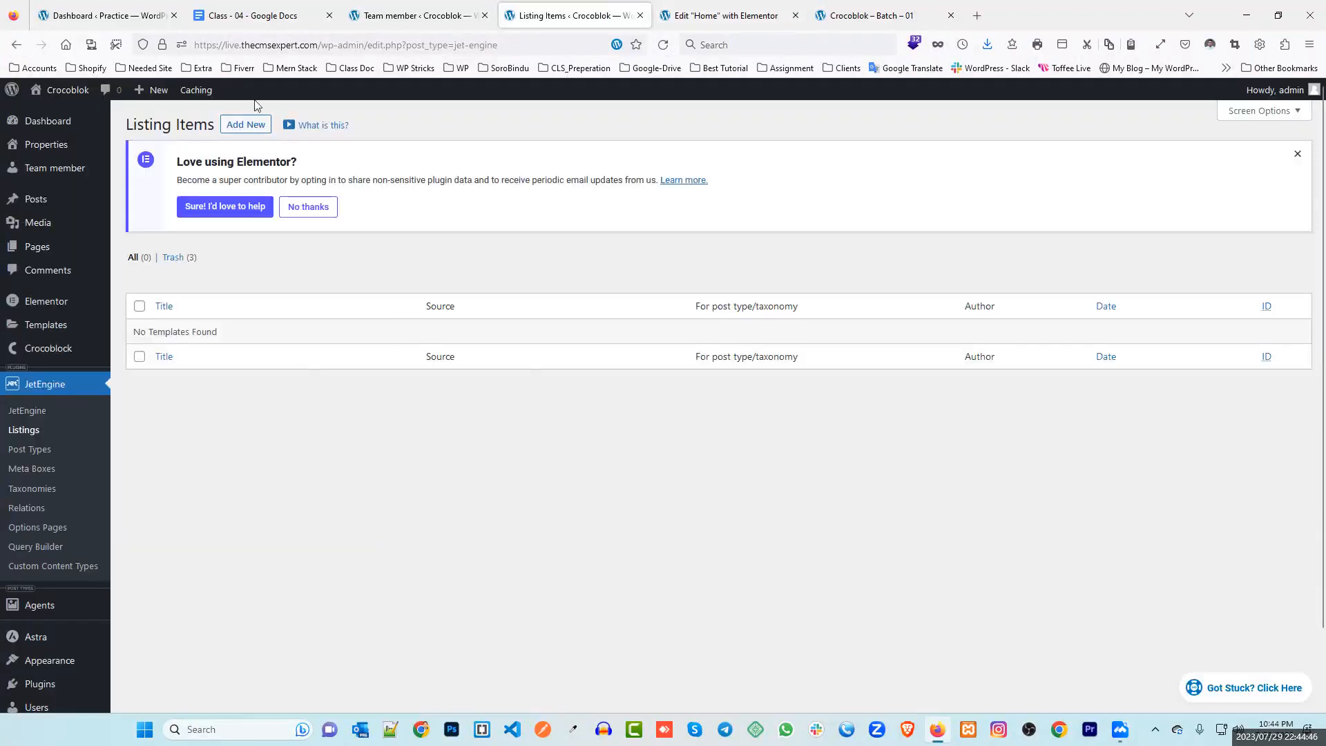
pyautogui.click(234, 126)
pyautogui.click(525, 422)
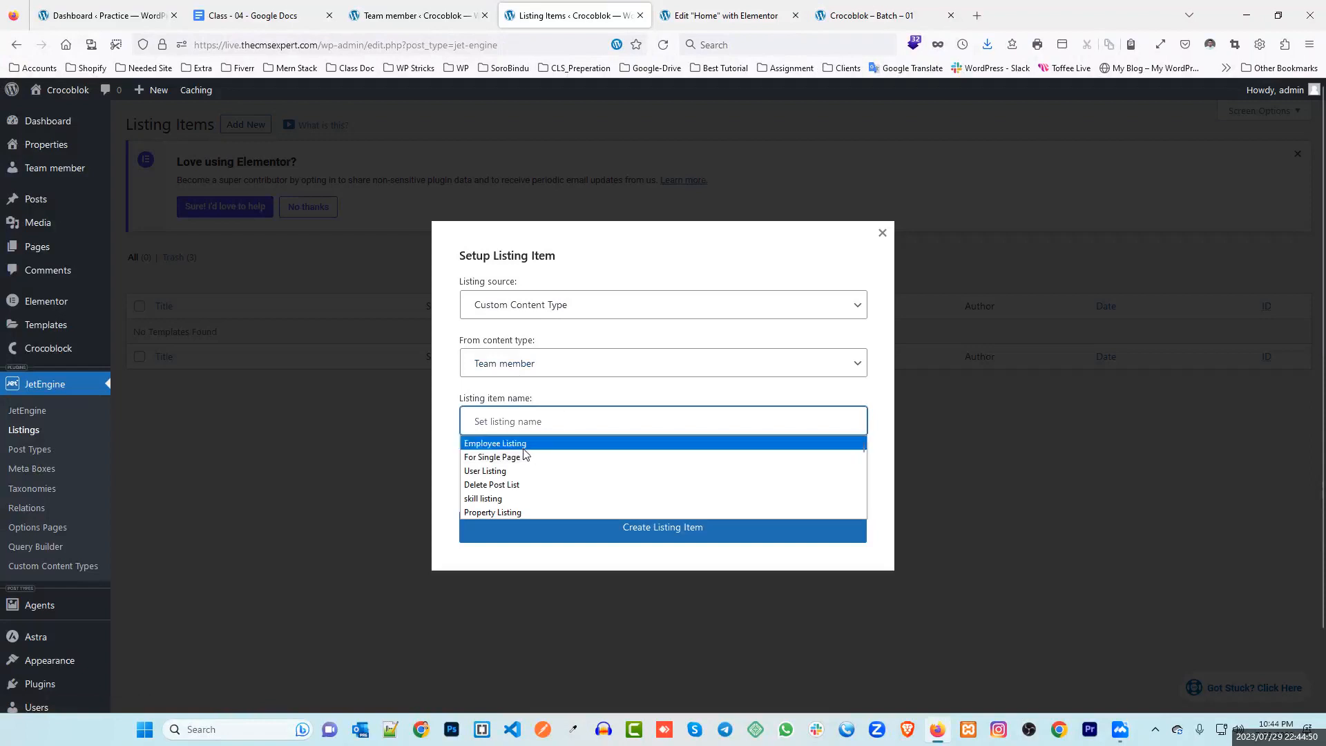
pyautogui.click(524, 445)
pyautogui.click(670, 535)
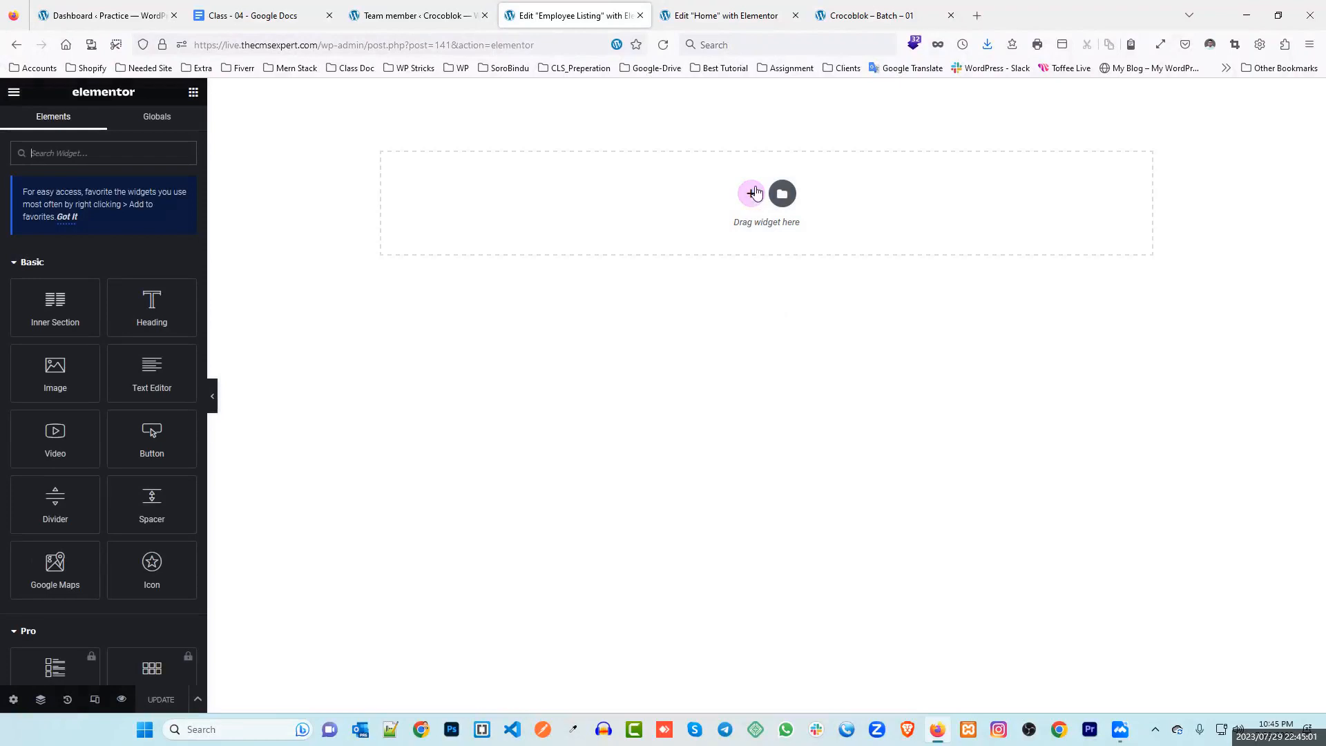
# Add a Dynamic Field widget (searched with 'dy') showing the team member's Name object field
pyautogui.moveTo(146, 305)
pyautogui.mouseDown()
pyautogui.moveTo(426, 395)
pyautogui.moveTo(756, 200)
pyautogui.moveTo(261, 306)
pyautogui.moveTo(163, 308)
pyautogui.mouseUp()
pyautogui.click(97, 156)
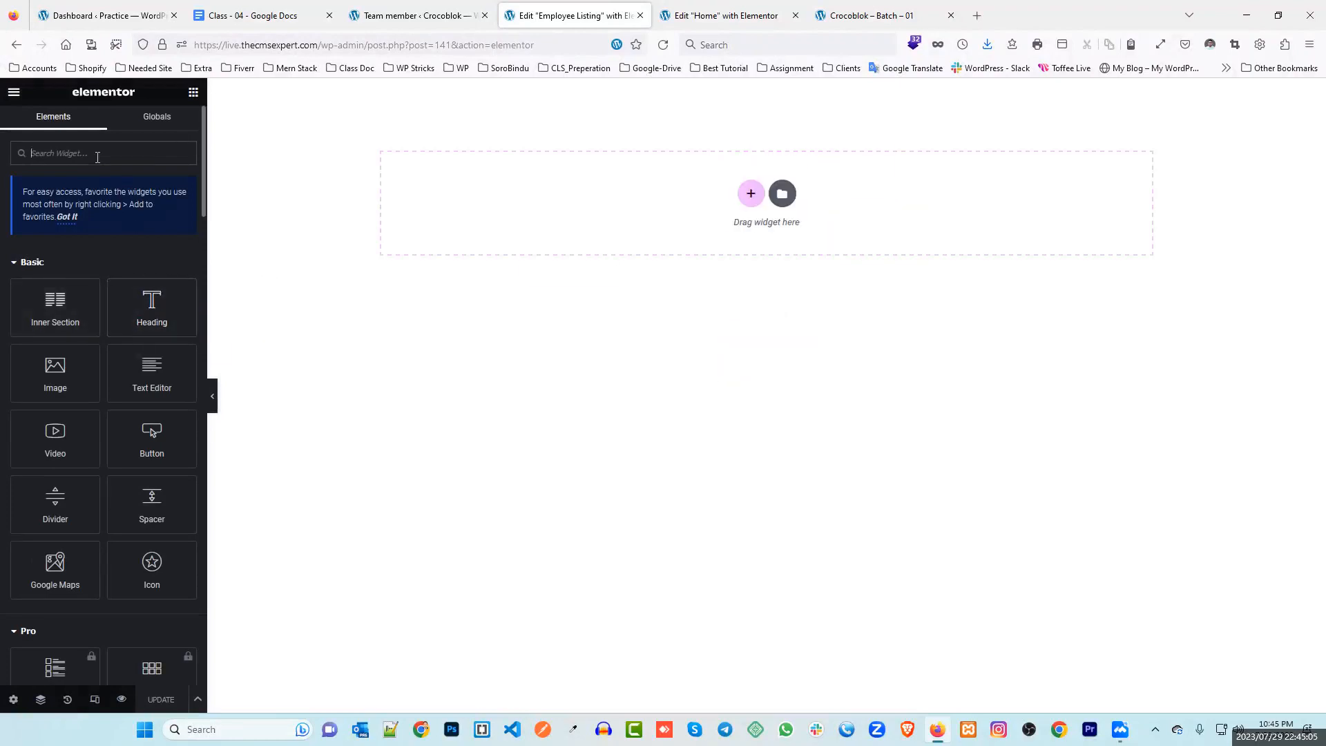
pyautogui.write('dy')
pyautogui.moveTo(46, 282); pyautogui.dragTo(753, 197)
pyautogui.click(136, 206)
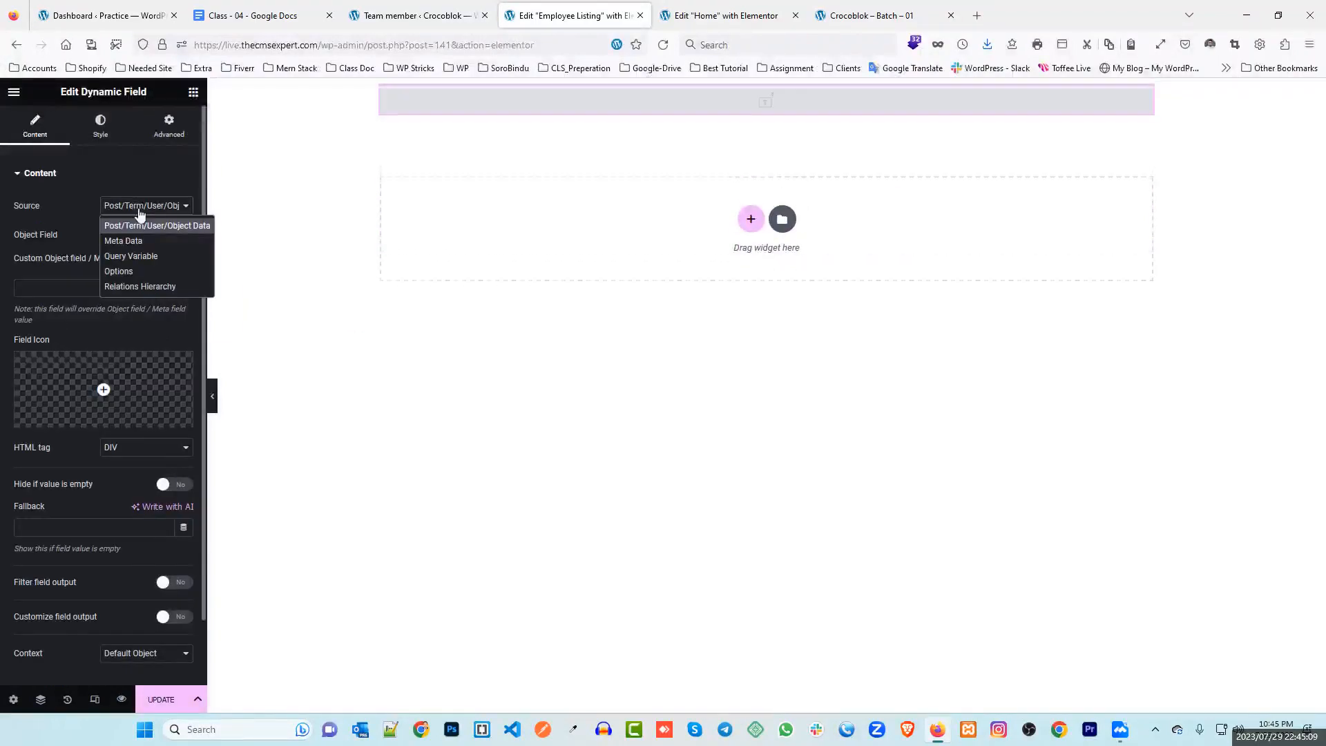
pyautogui.click(124, 241)
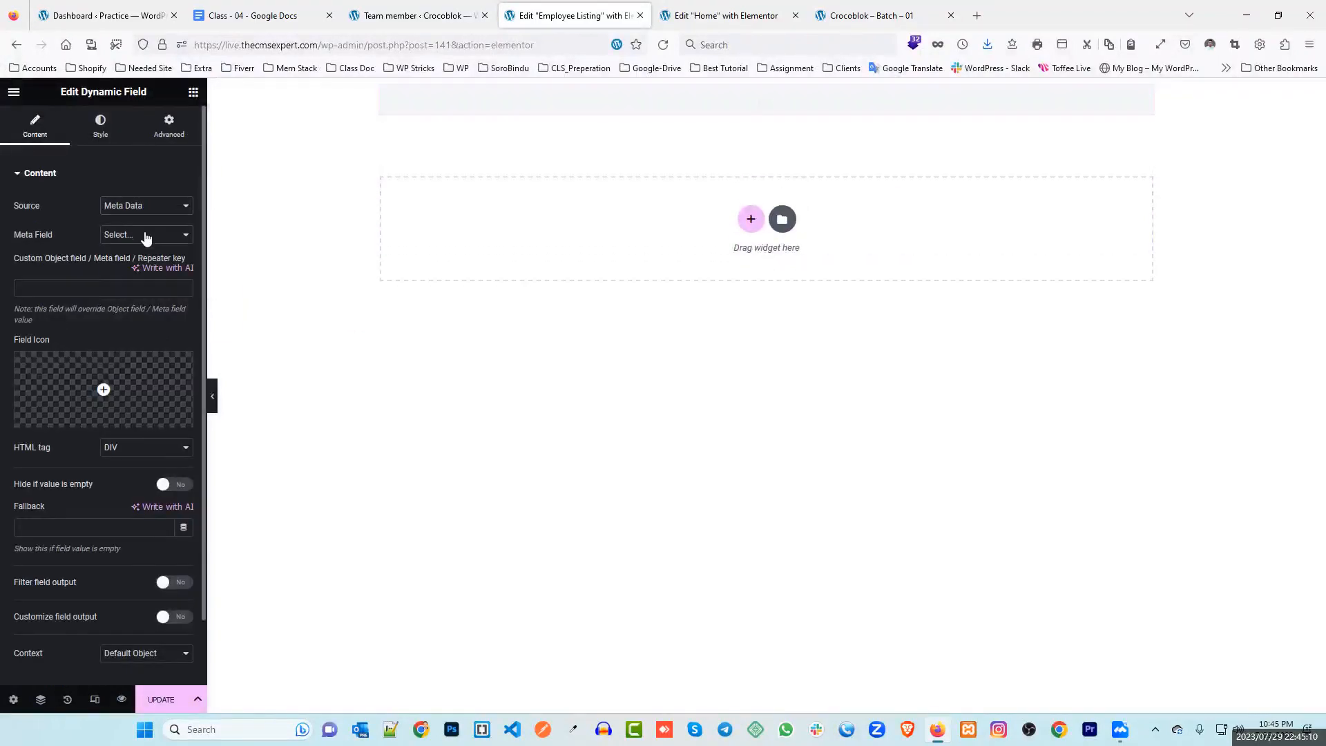
pyautogui.click(145, 236)
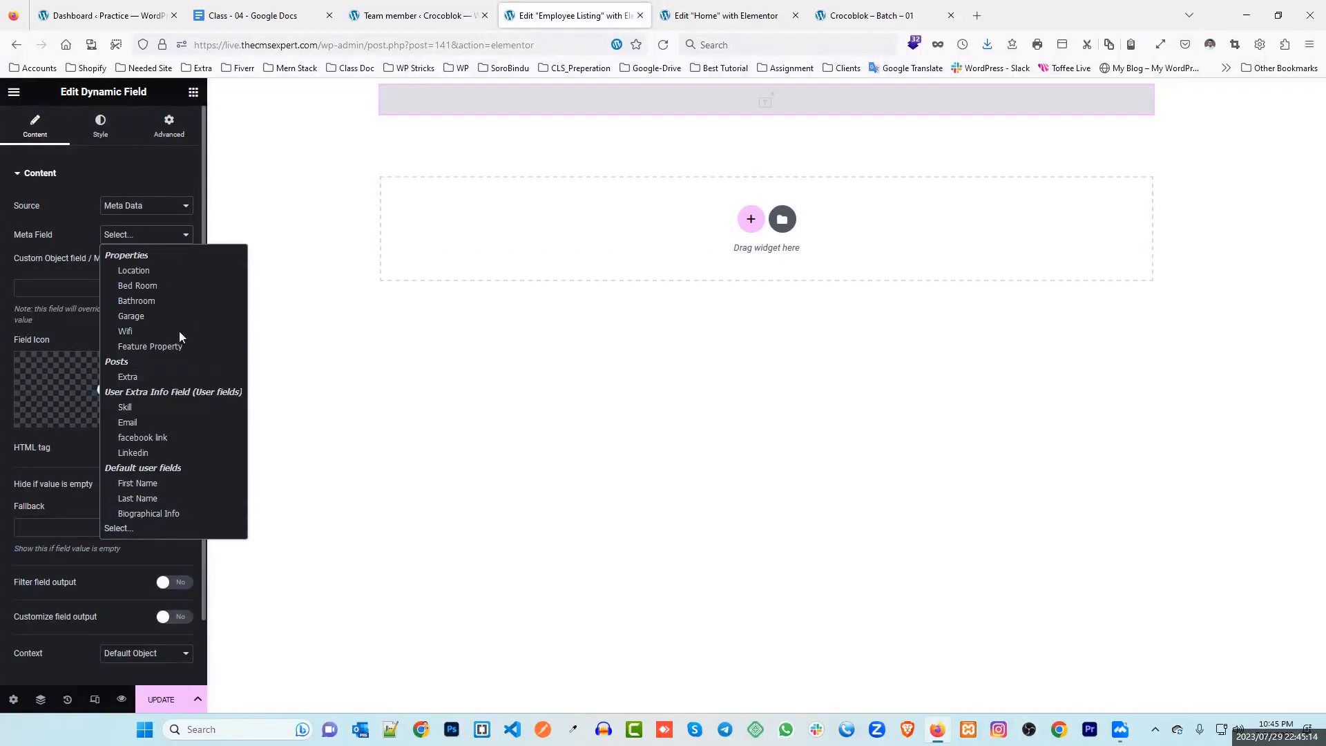
pyautogui.click(147, 205)
pyautogui.click(154, 230)
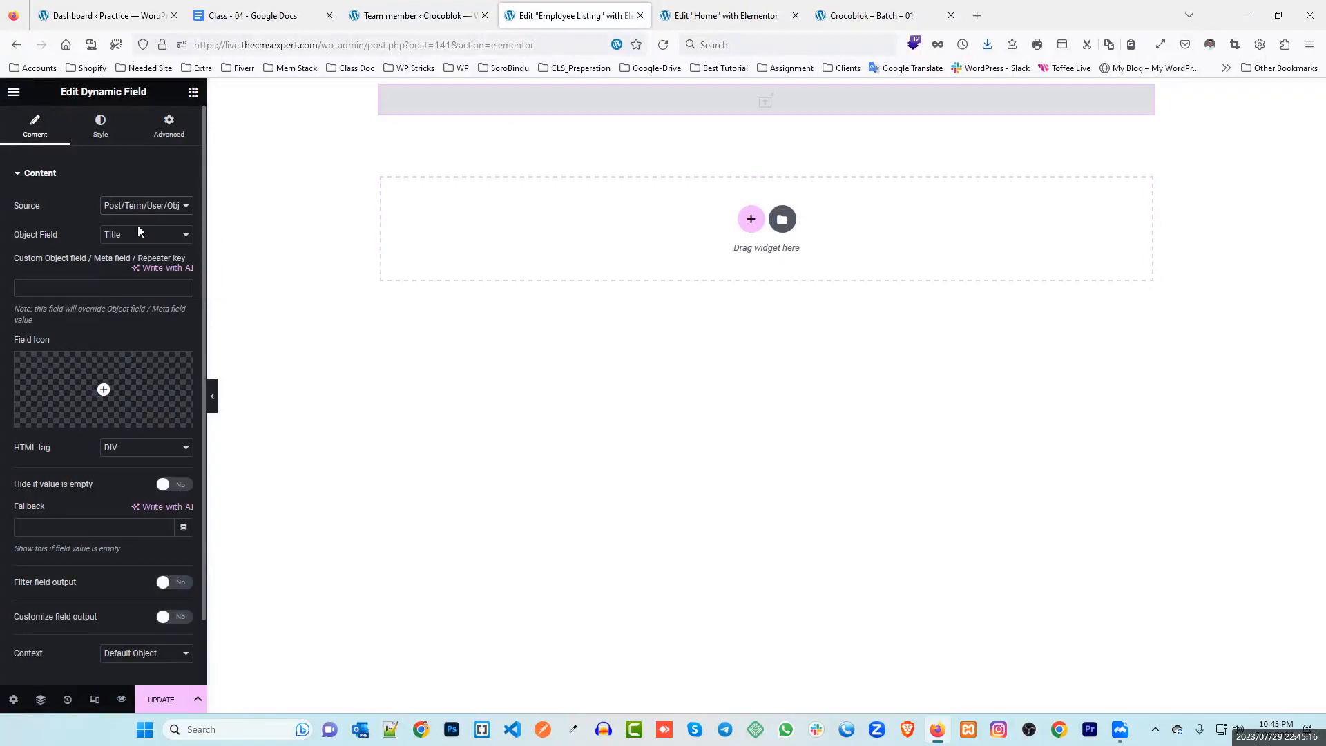
pyautogui.click(134, 235)
pyautogui.scroll(8, 162, 297)
pyautogui.scroll(-7, 167, 397)
pyautogui.scroll(-3, 164, 374)
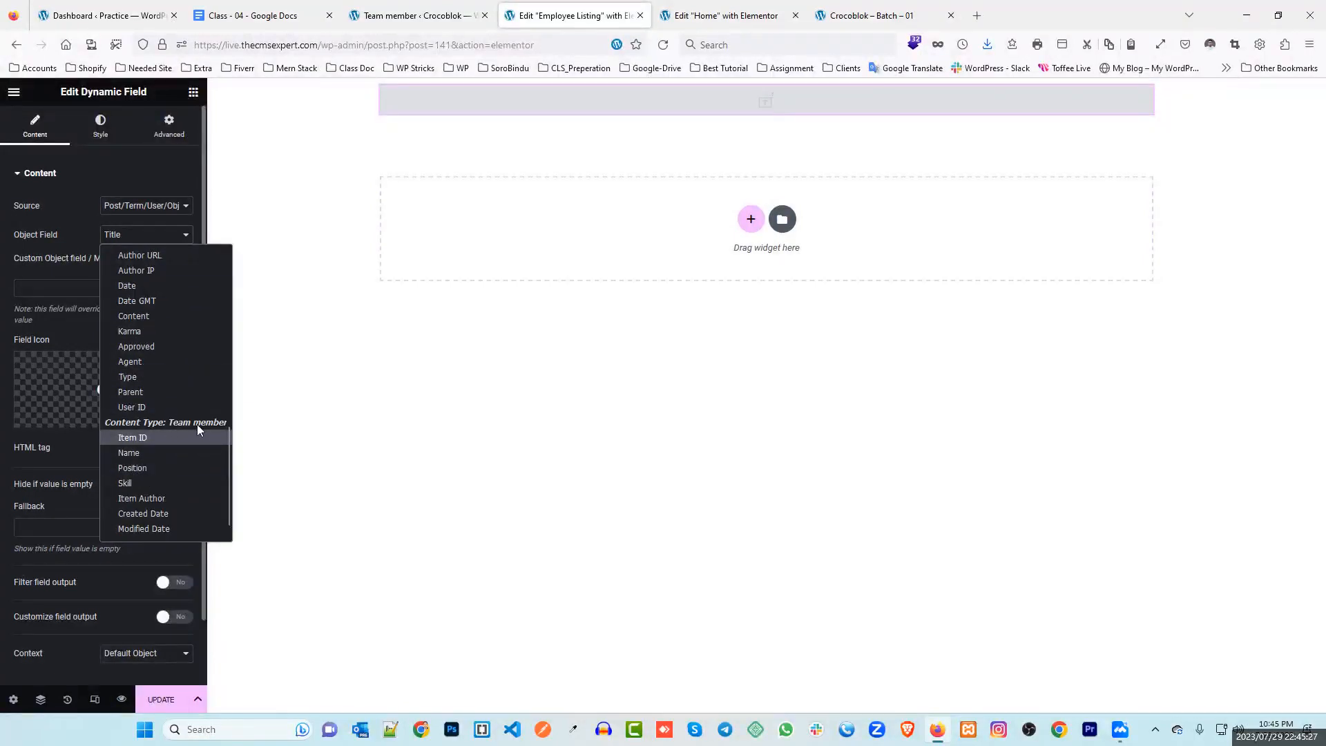
pyautogui.click(163, 450)
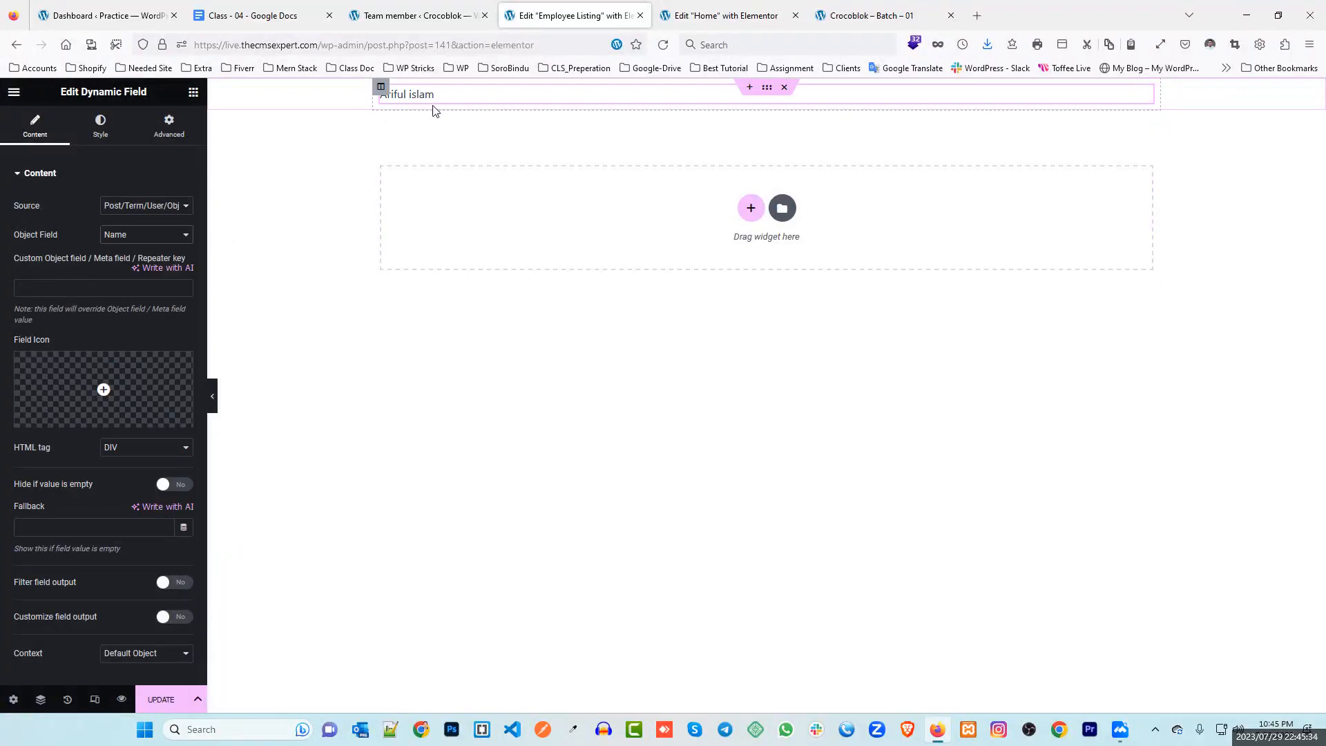
# Duplicate the Name field widget and make the copy show Position
pyautogui.rightClick(520, 94)
pyautogui.click(560, 125)
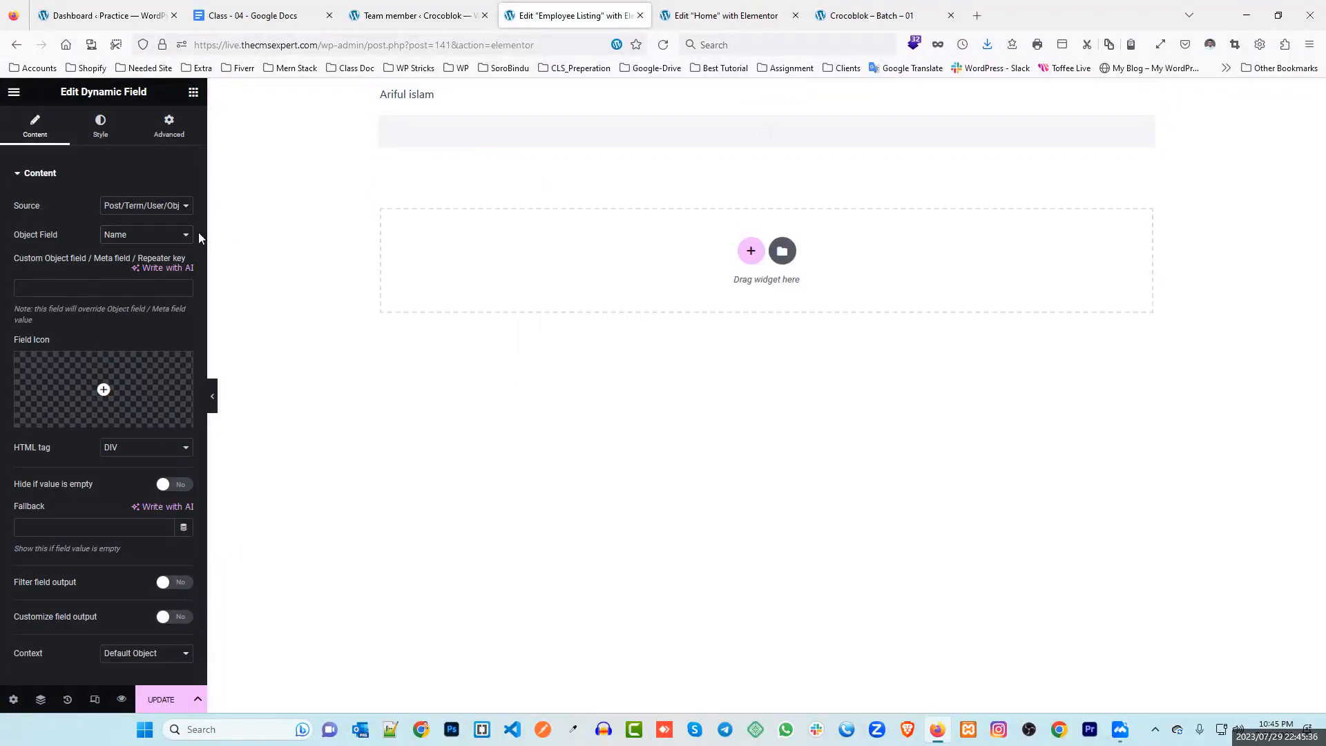
pyautogui.click(141, 235)
pyautogui.scroll(-3, 172, 484)
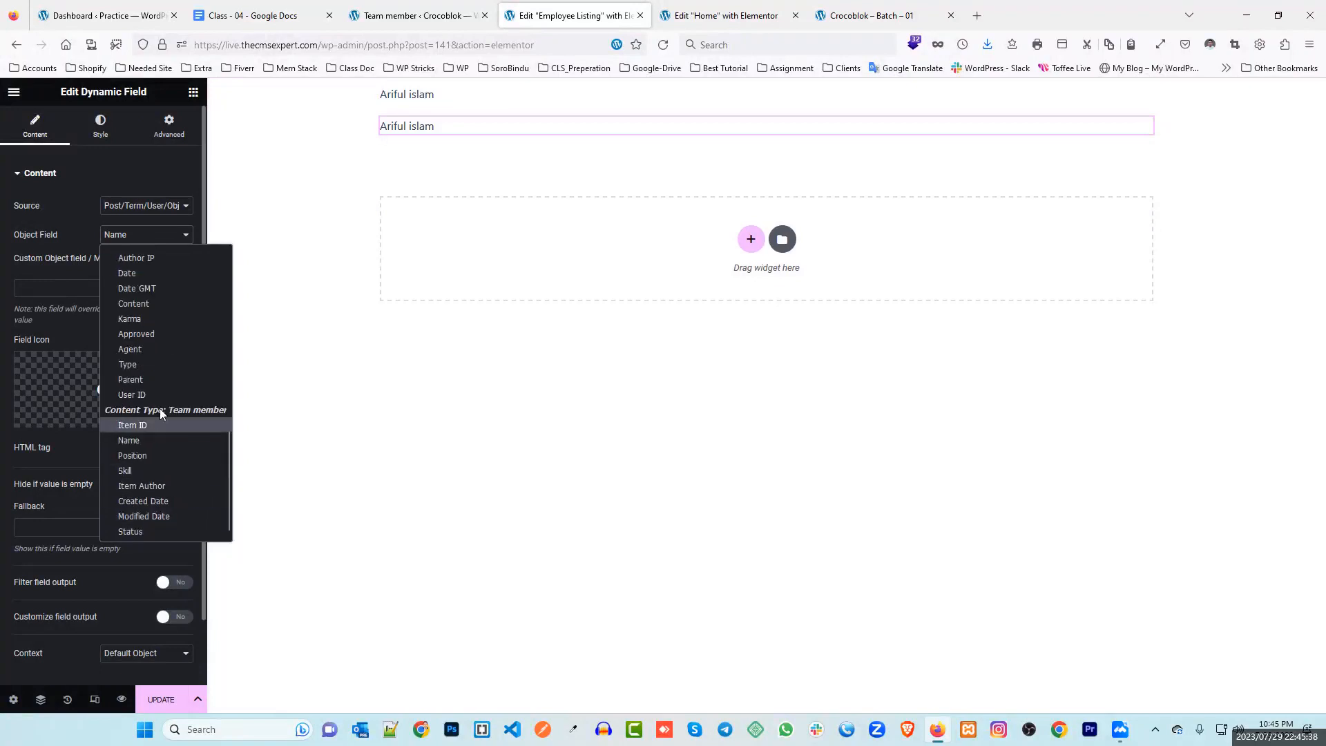
pyautogui.click(155, 454)
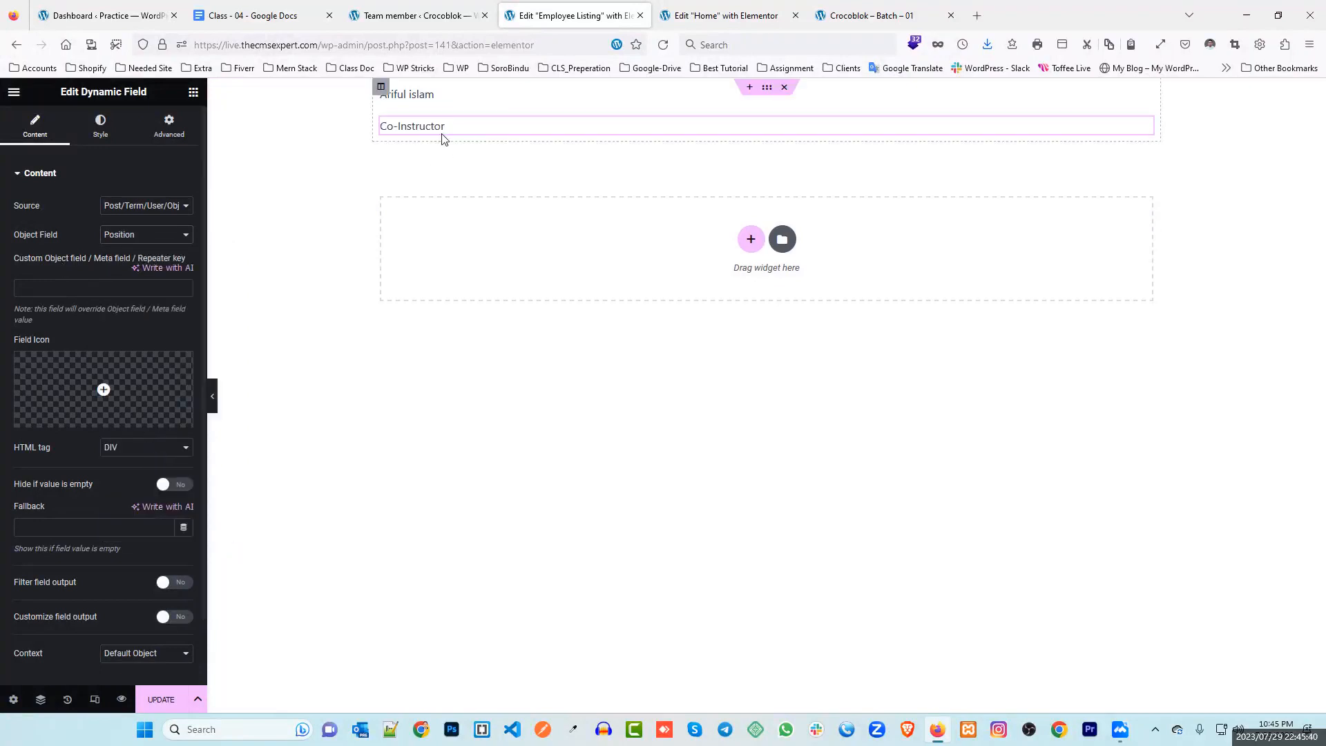
# Duplicate again for a third field showing Item ID, then update the listing template
pyautogui.rightClick(472, 120)
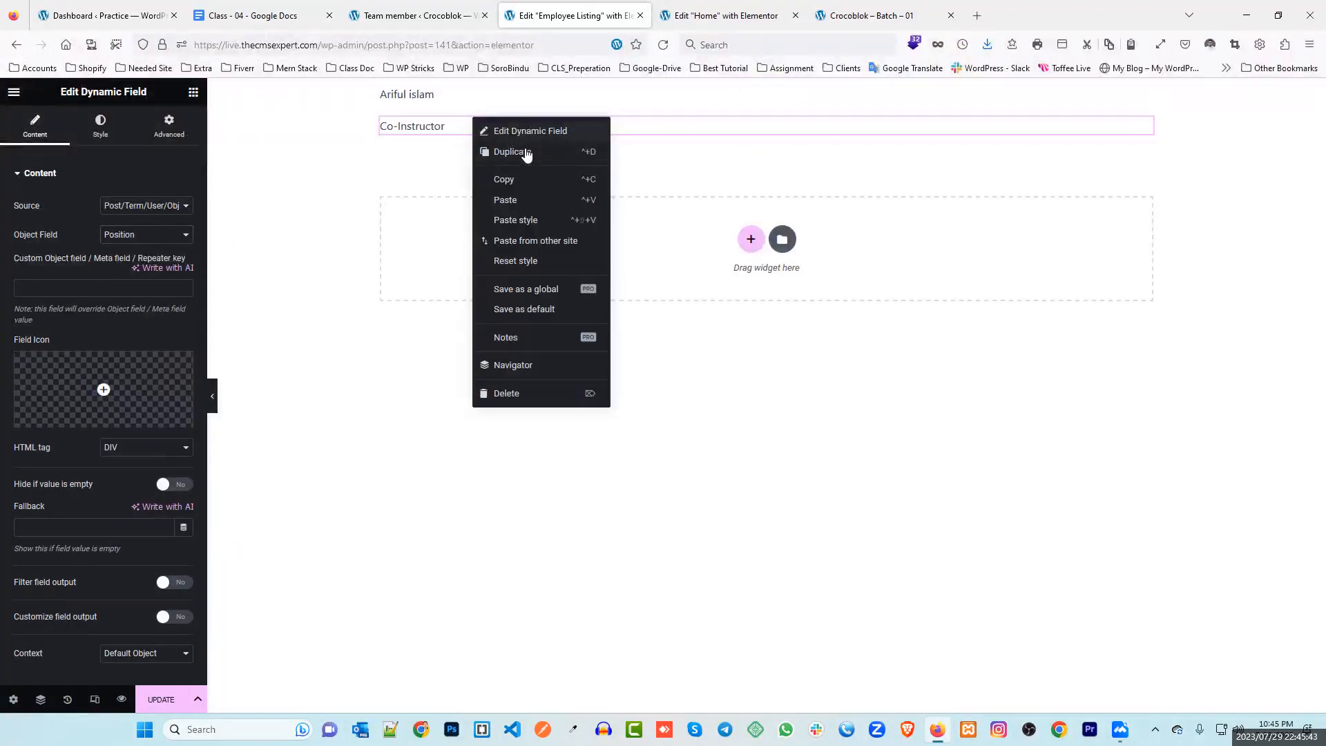
pyautogui.click(520, 151)
pyautogui.click(145, 234)
pyautogui.scroll(-2, 170, 507)
pyautogui.click(150, 459)
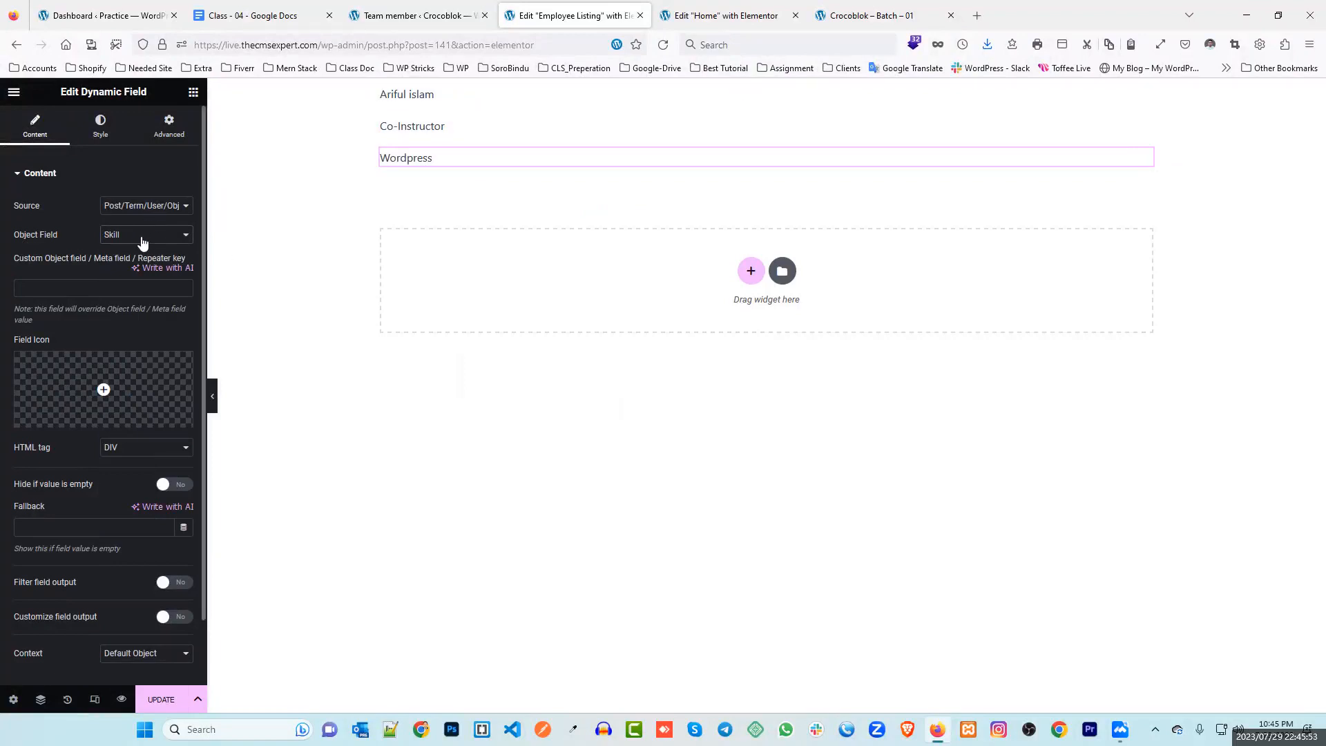
pyautogui.click(134, 238)
pyautogui.scroll(1, 159, 298)
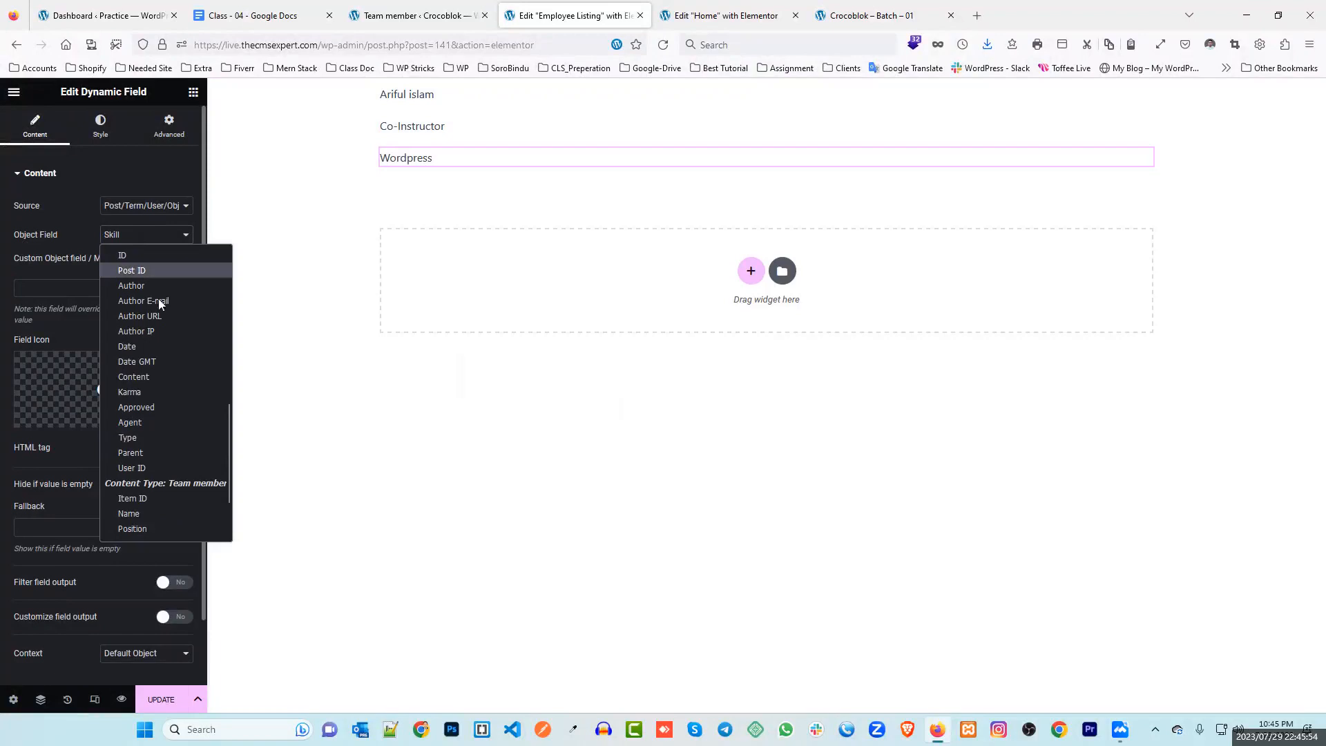
pyautogui.click(147, 499)
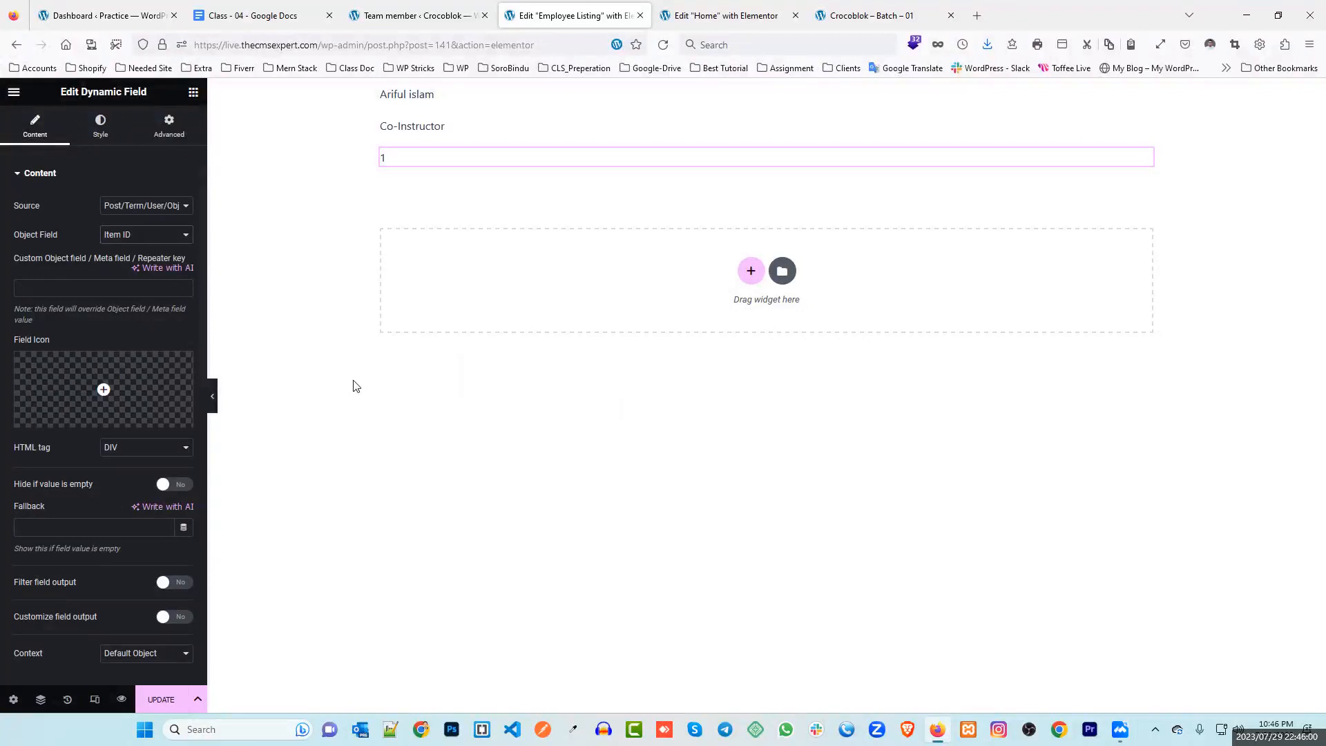
pyautogui.click(161, 700)
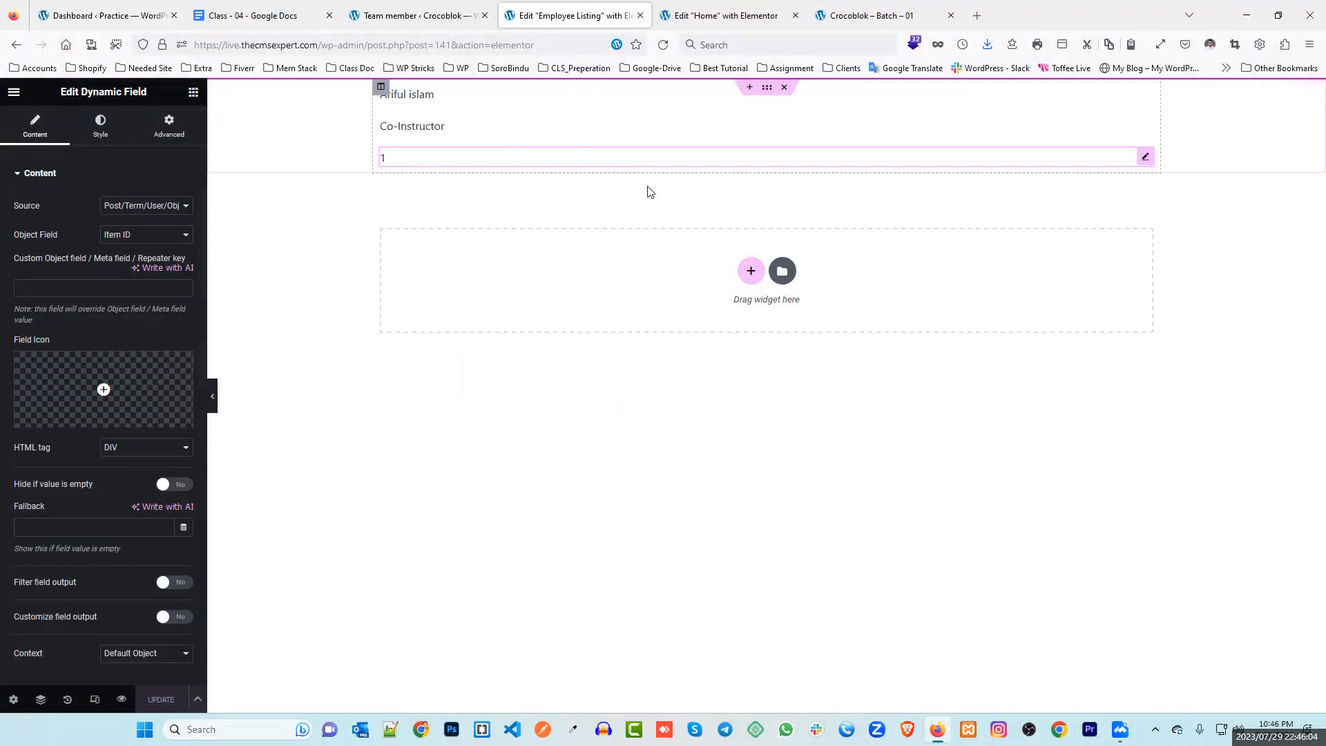
# On the Practice site dashboard, open the Employee items list with its two records
pyautogui.click(255, 15)
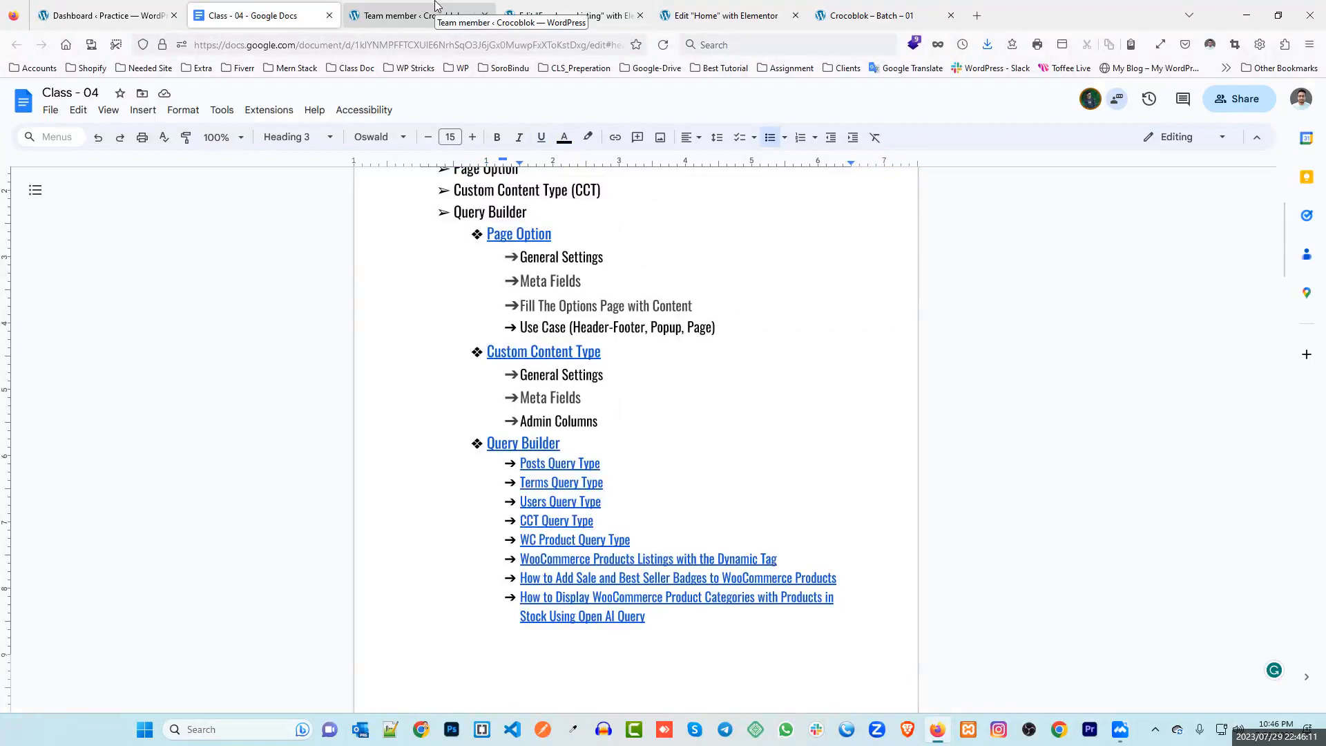
pyautogui.click(435, 8)
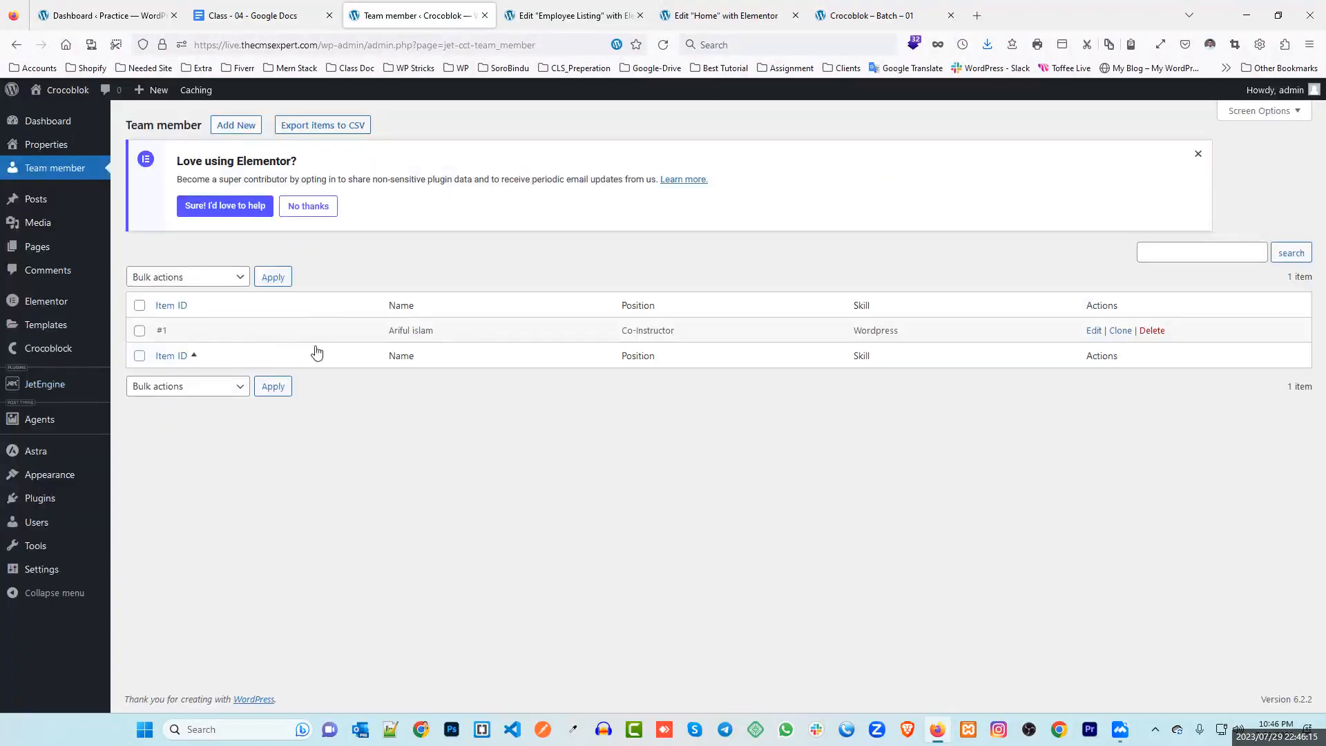
pyautogui.click(120, 21)
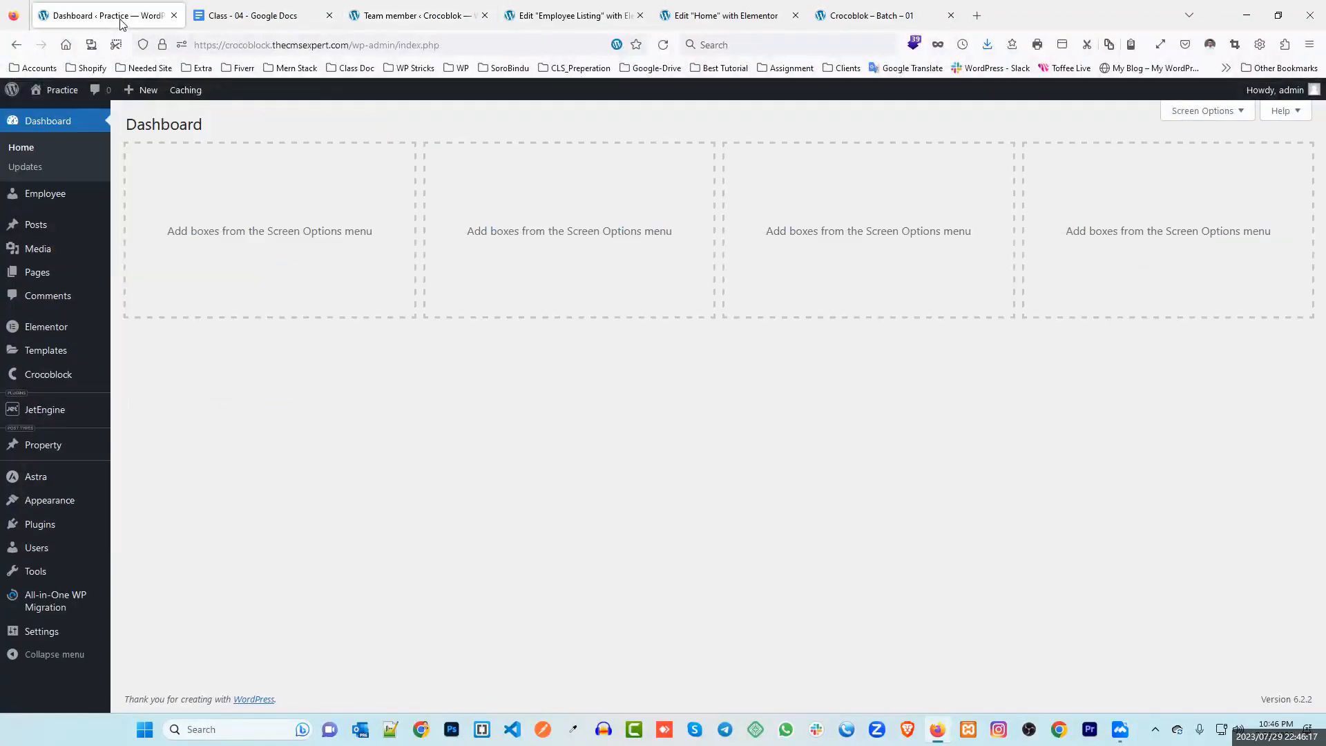
pyautogui.moveTo(85, 333)
pyautogui.click(38, 199)
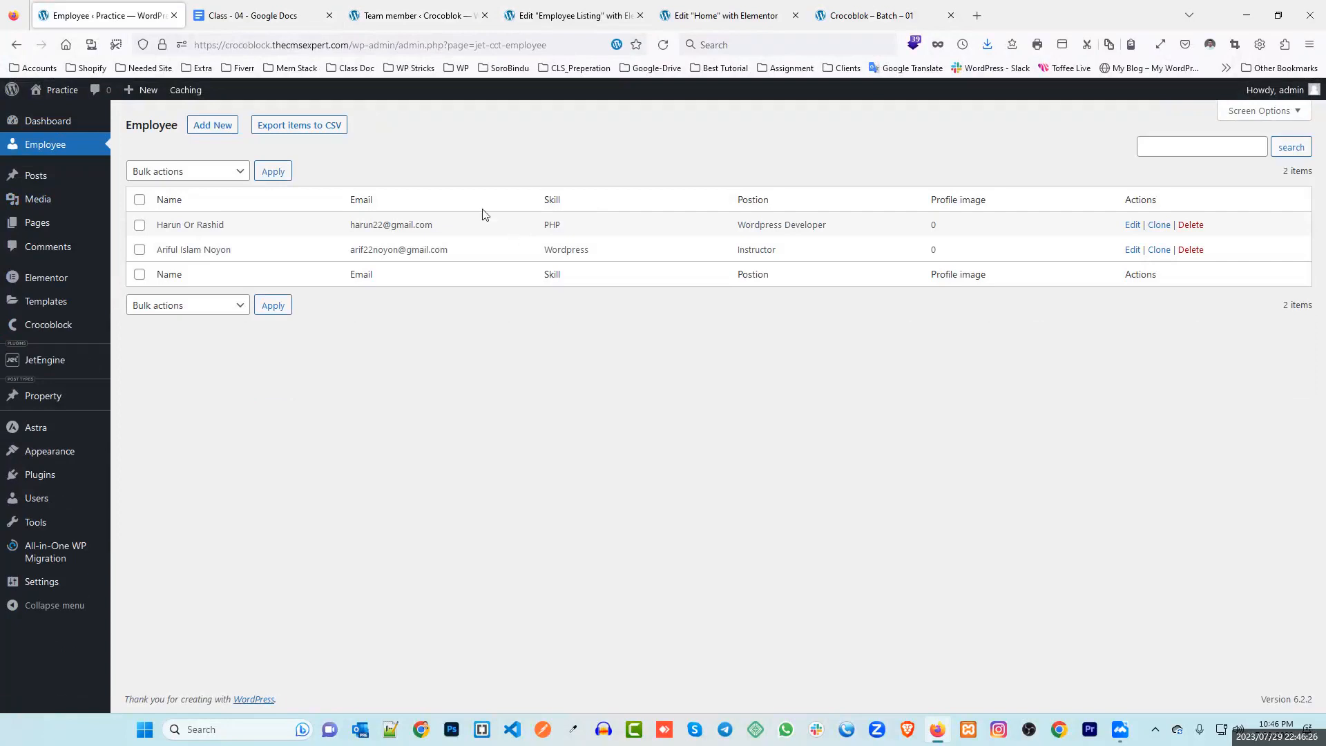
# Compare the Team member site's and Practice site's domains in their address bars
pyautogui.click(434, 10)
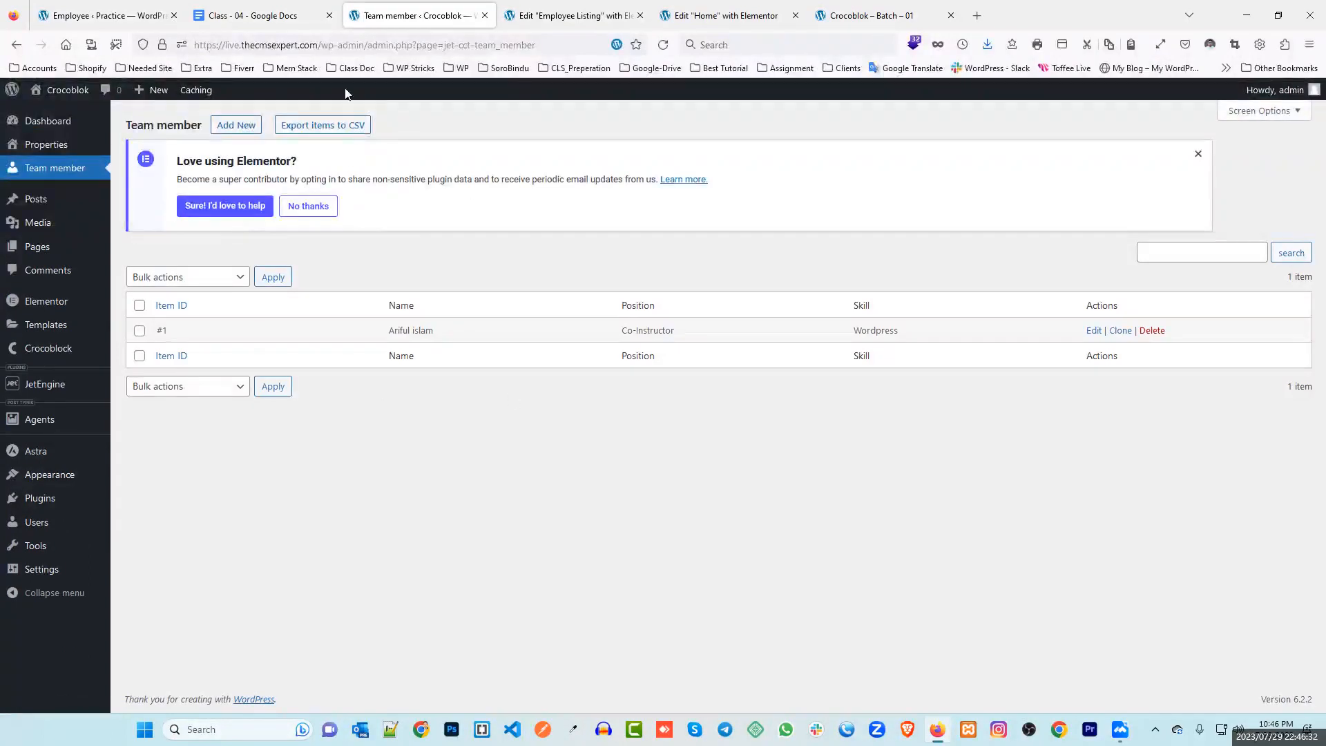
pyautogui.click(236, 46)
pyautogui.moveTo(226, 45); pyautogui.dragTo(307, 43)
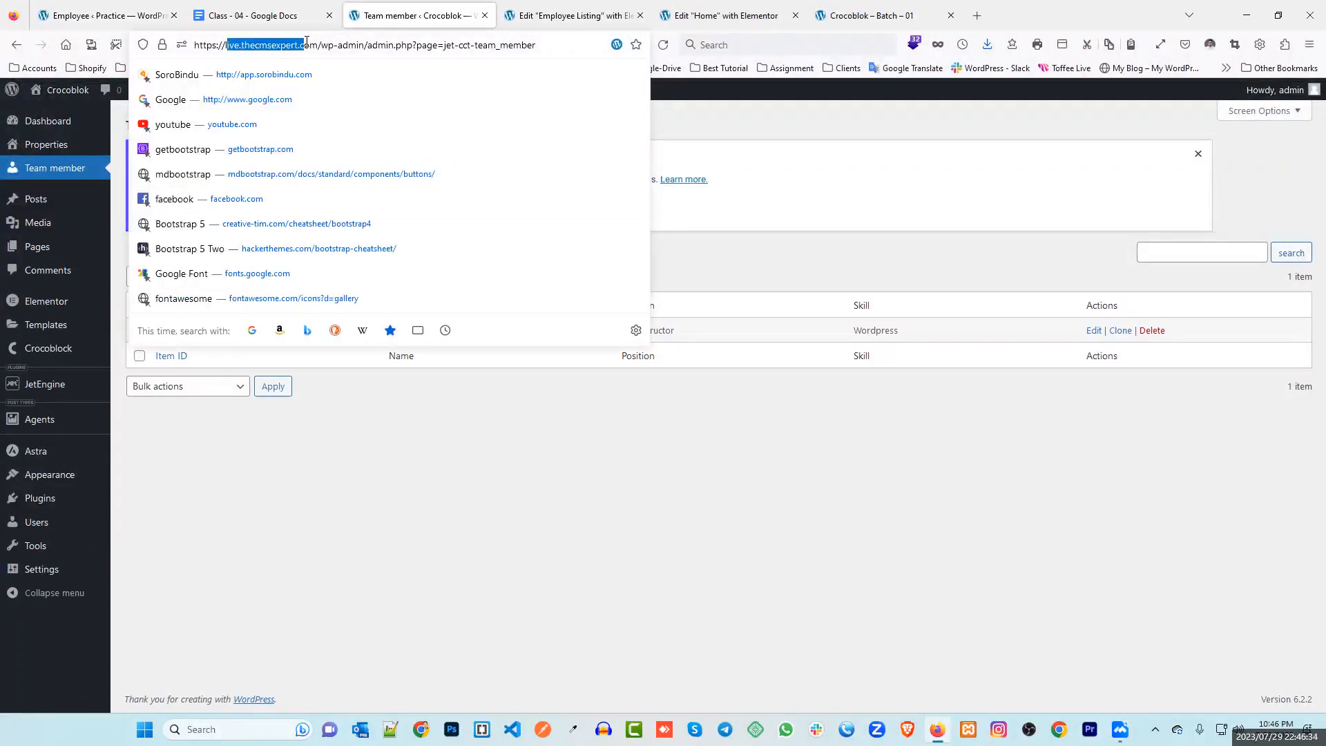
pyautogui.click(129, 17)
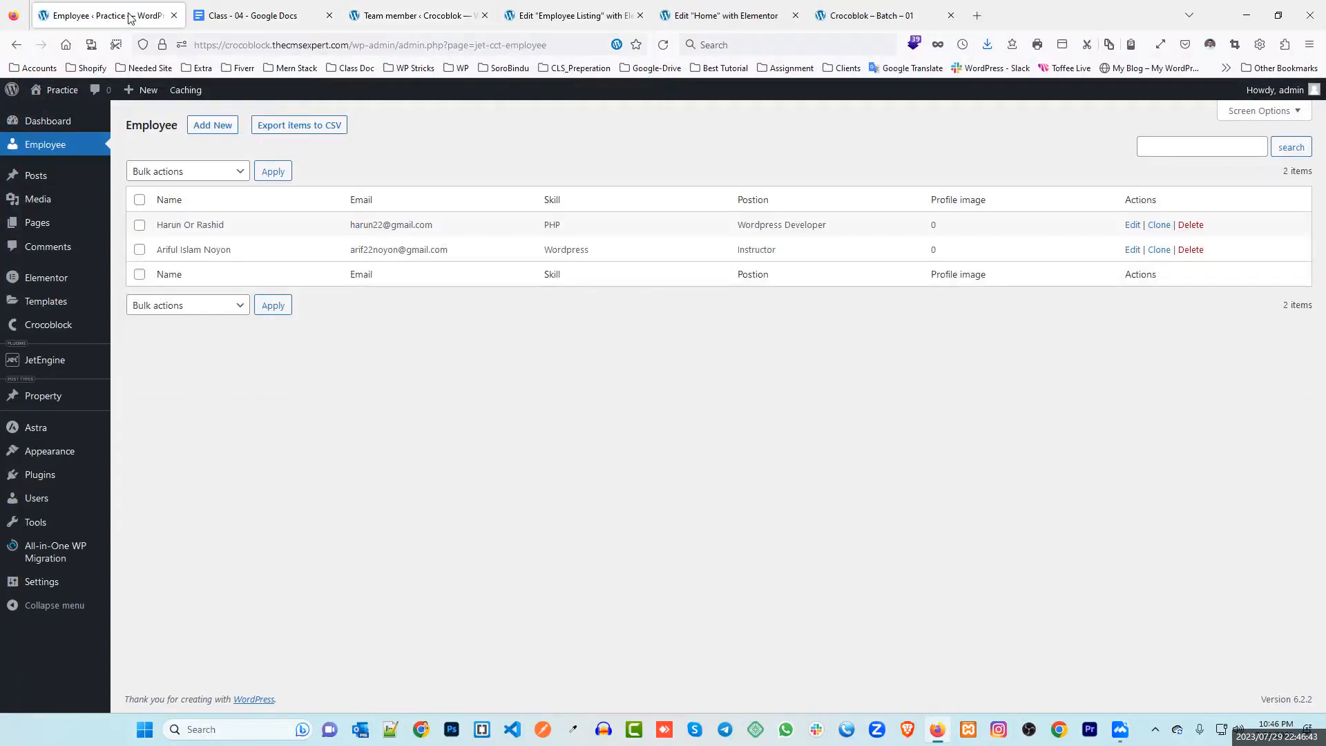
pyautogui.moveTo(225, 46); pyautogui.dragTo(312, 45)
pyautogui.click(398, 10)
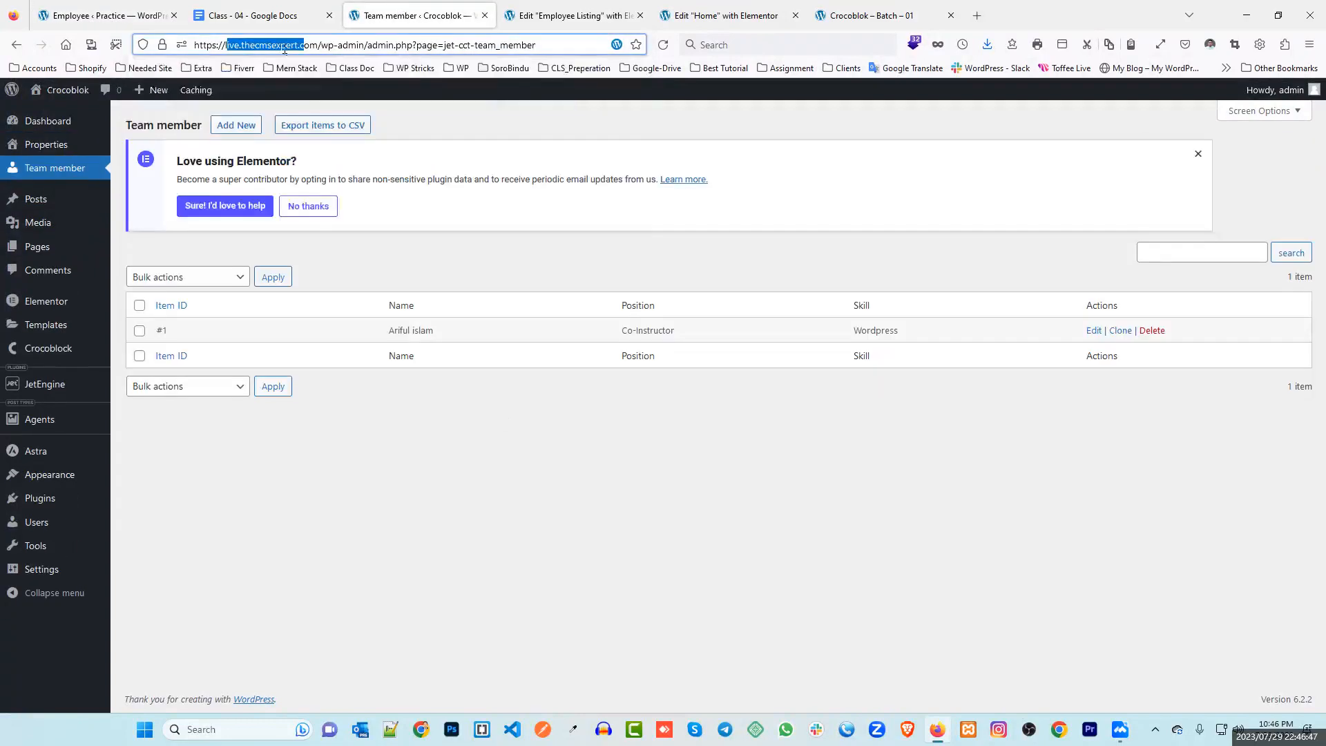
pyautogui.click(241, 43)
pyautogui.click(104, 21)
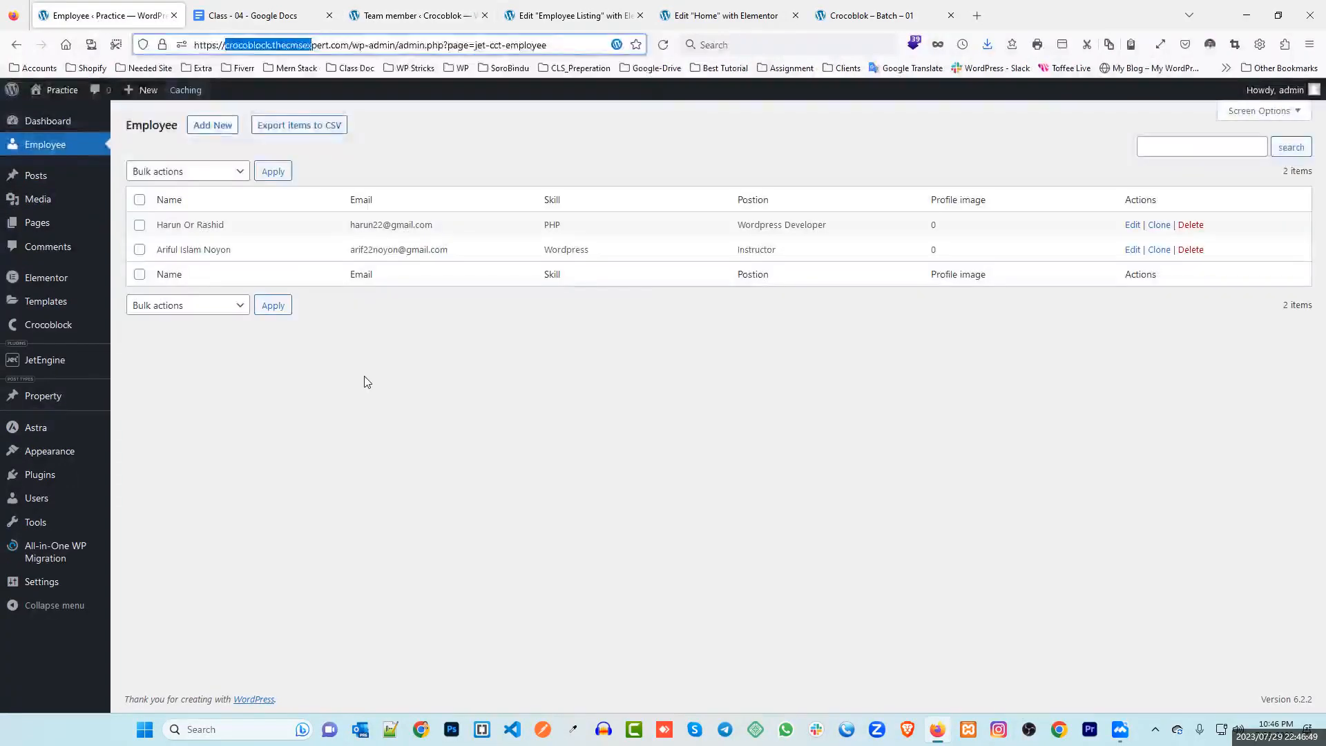
pyautogui.click(360, 378)
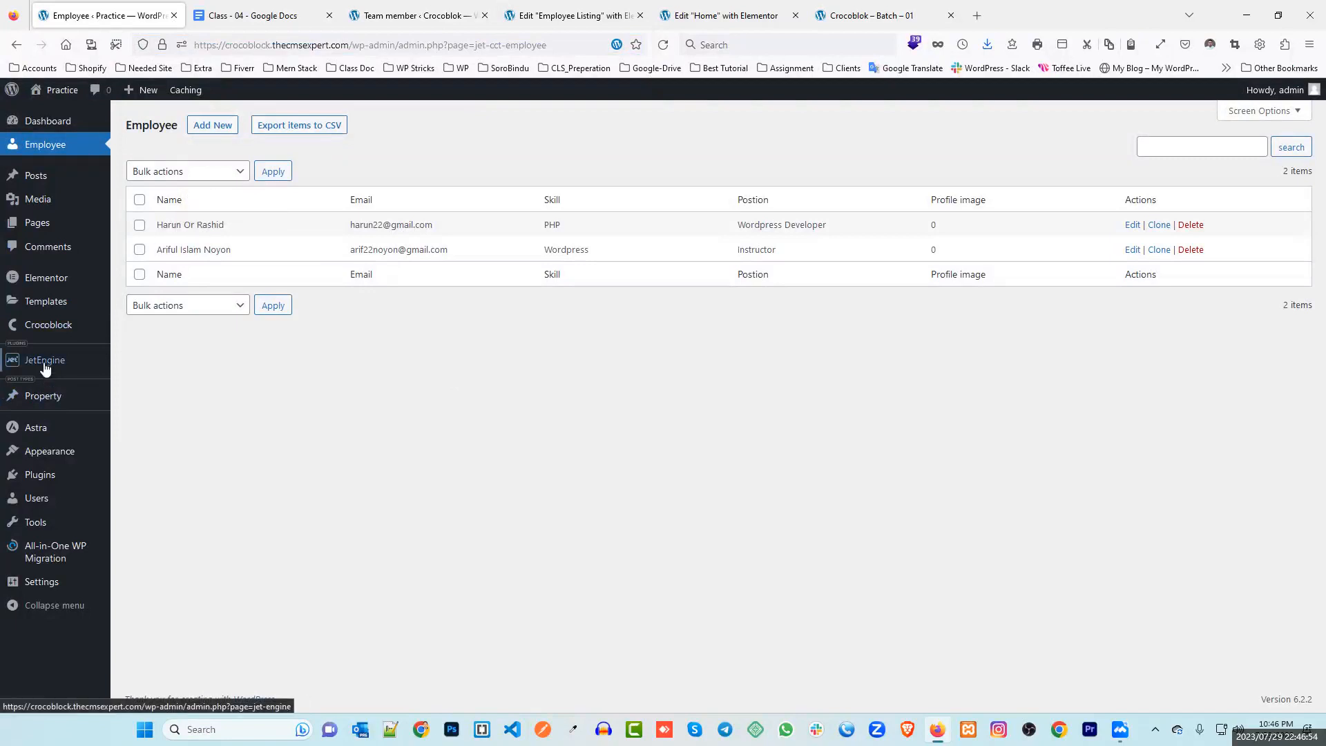
pyautogui.moveTo(45, 360)
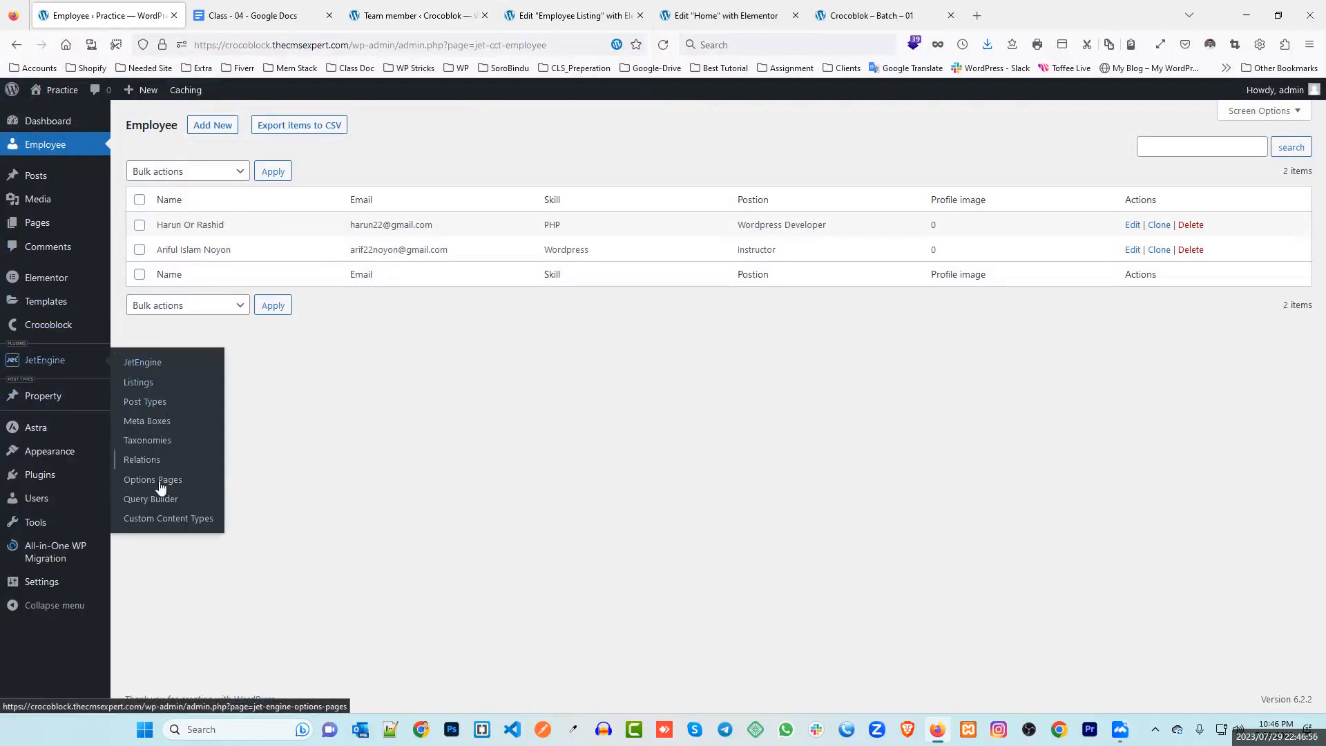
# Open the Employee custom content type's settings in JetEngine
pyautogui.click(173, 525)
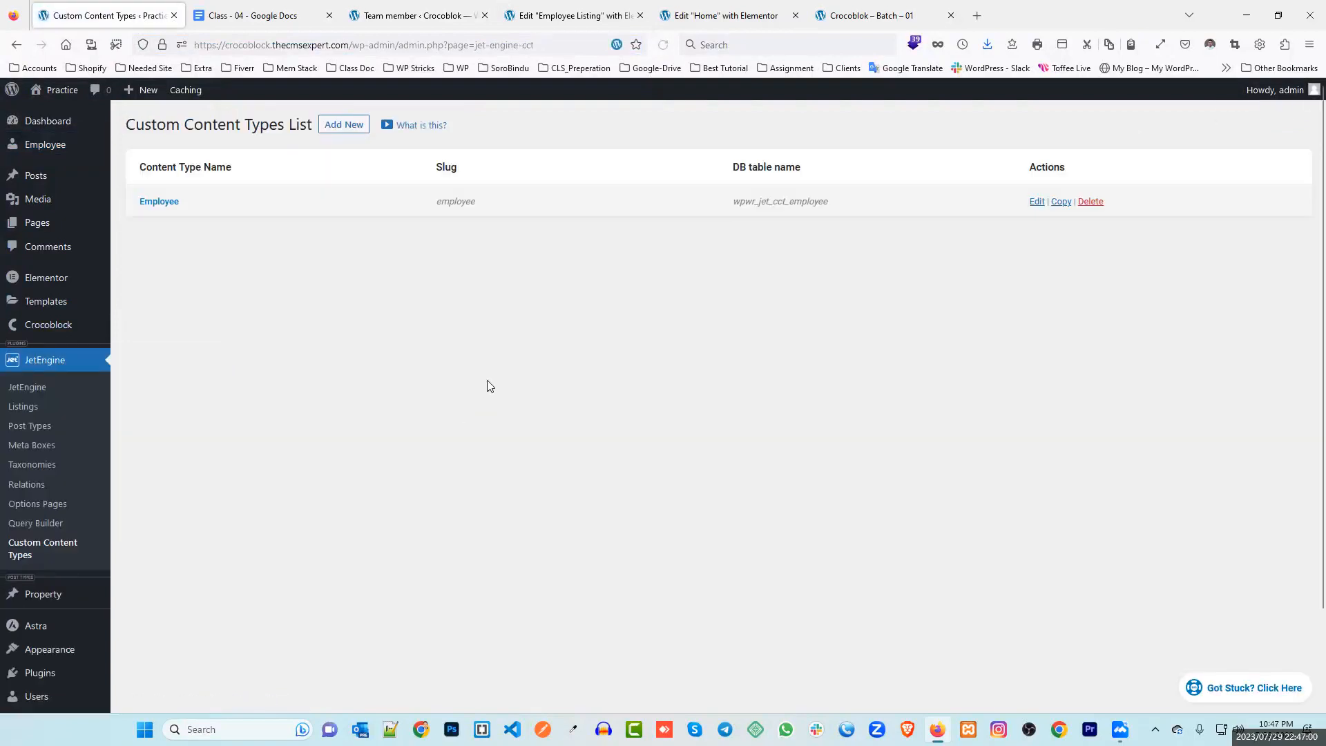
pyautogui.click(160, 202)
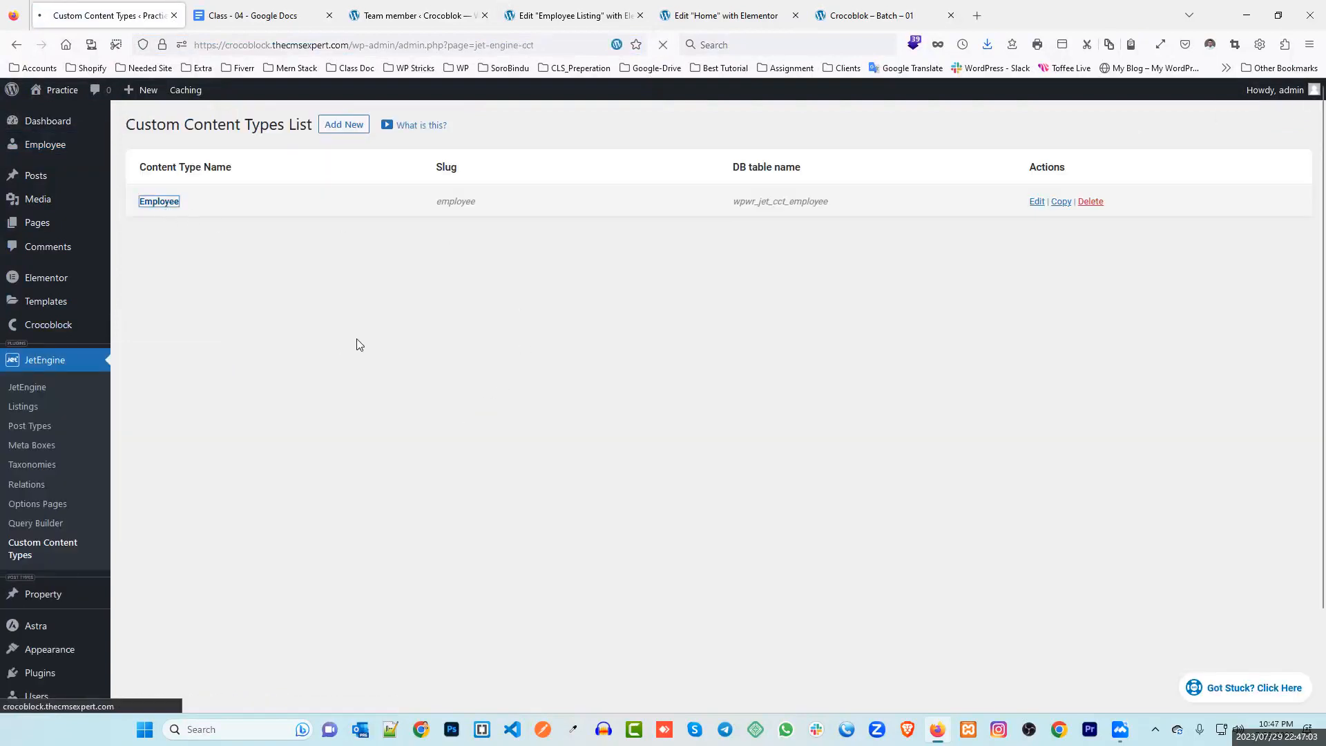
pyautogui.scroll(-10, 459, 333)
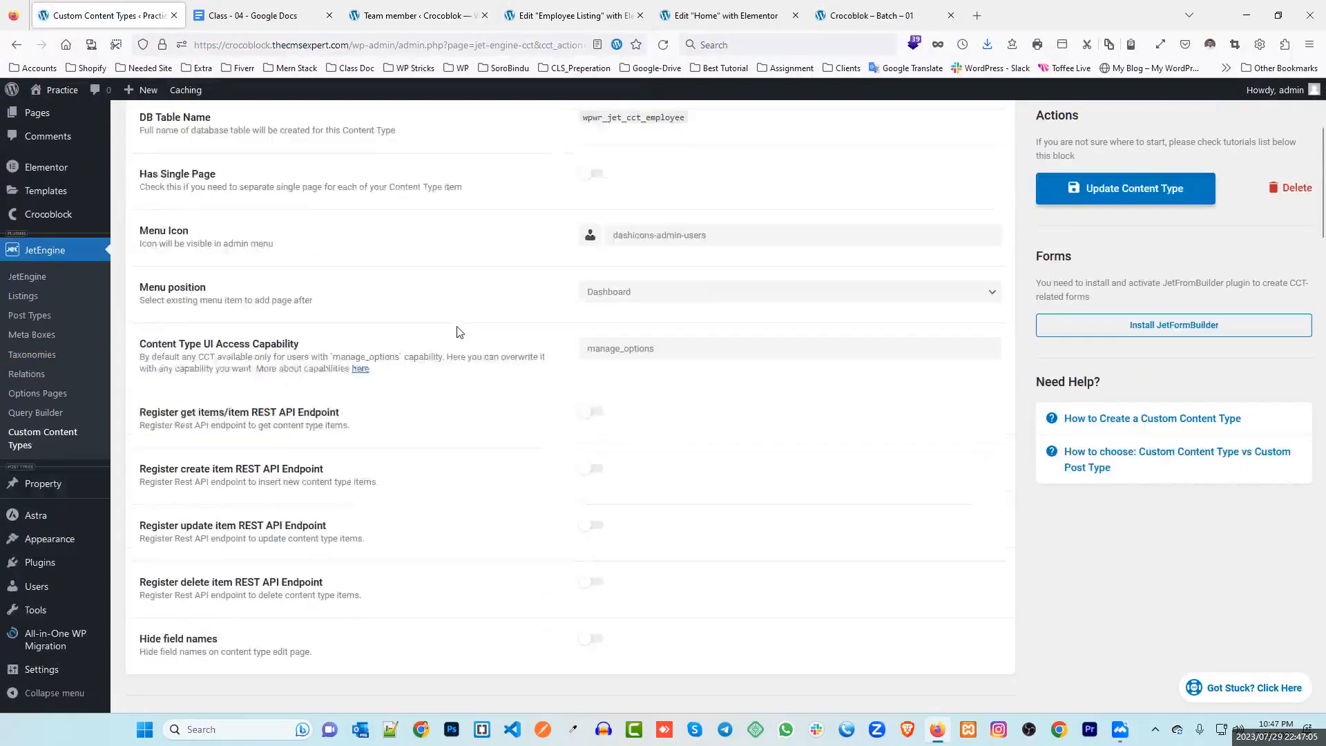
pyautogui.scroll(4, 385, 342)
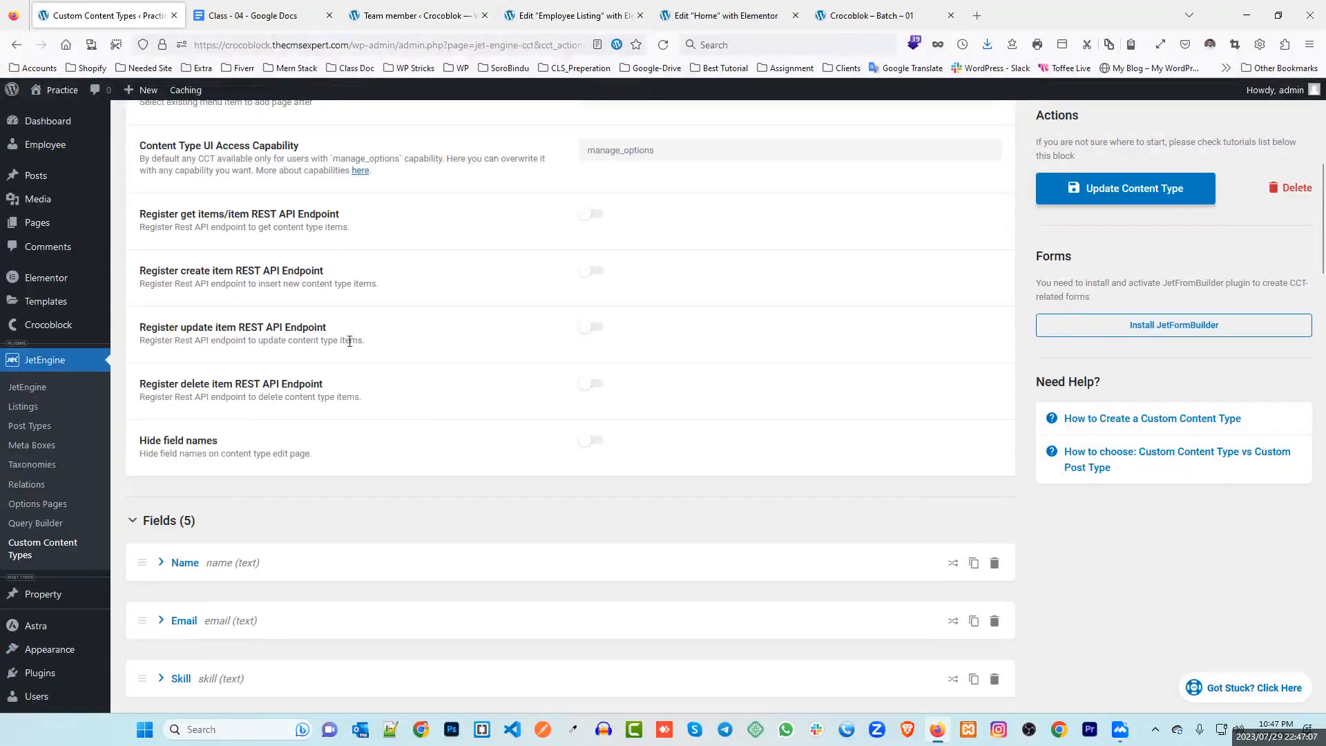
pyautogui.scroll(2, 263, 337)
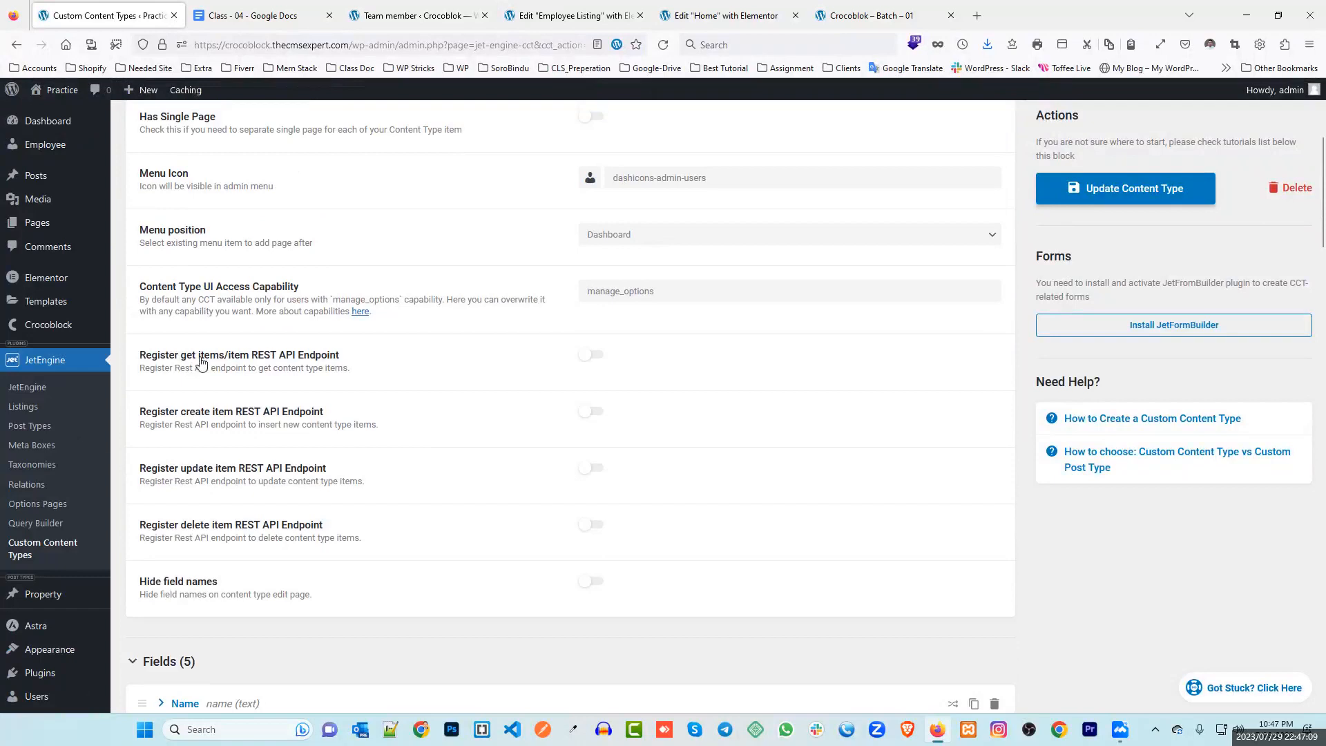
pyautogui.click(401, 10)
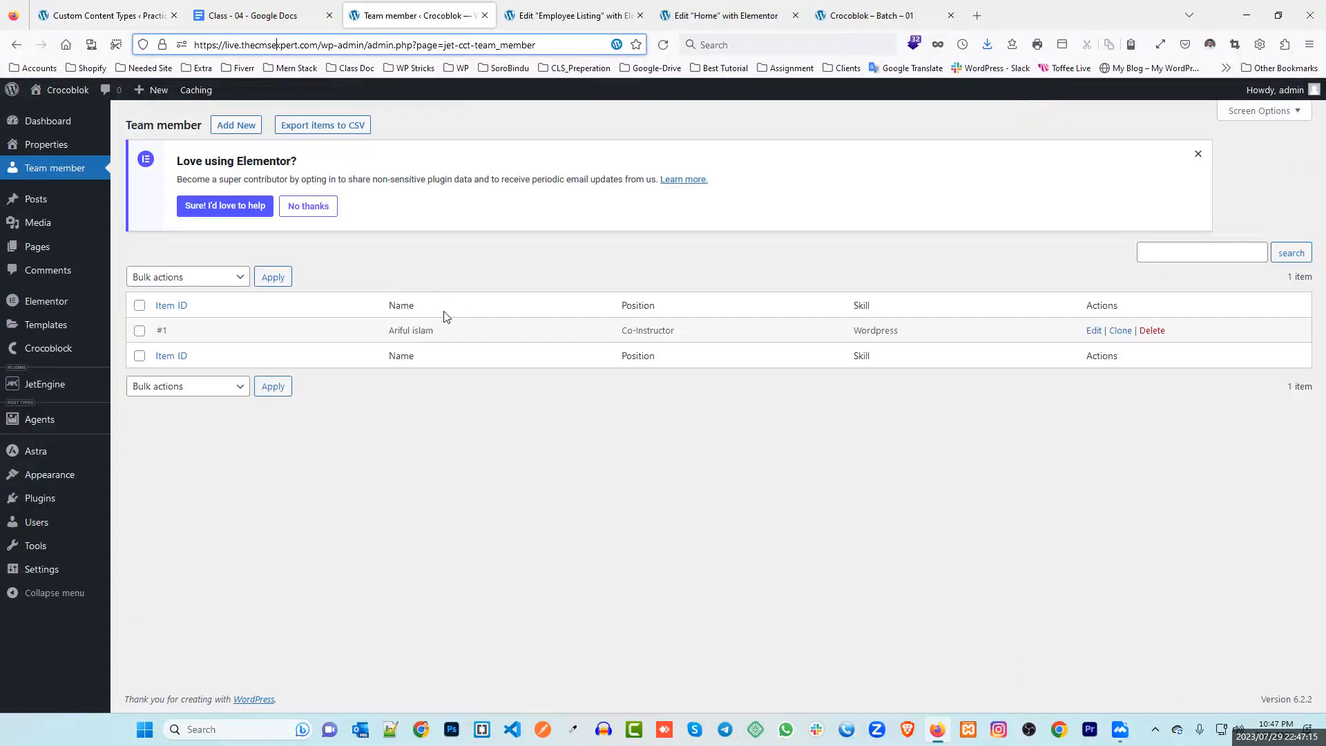
pyautogui.click(118, 15)
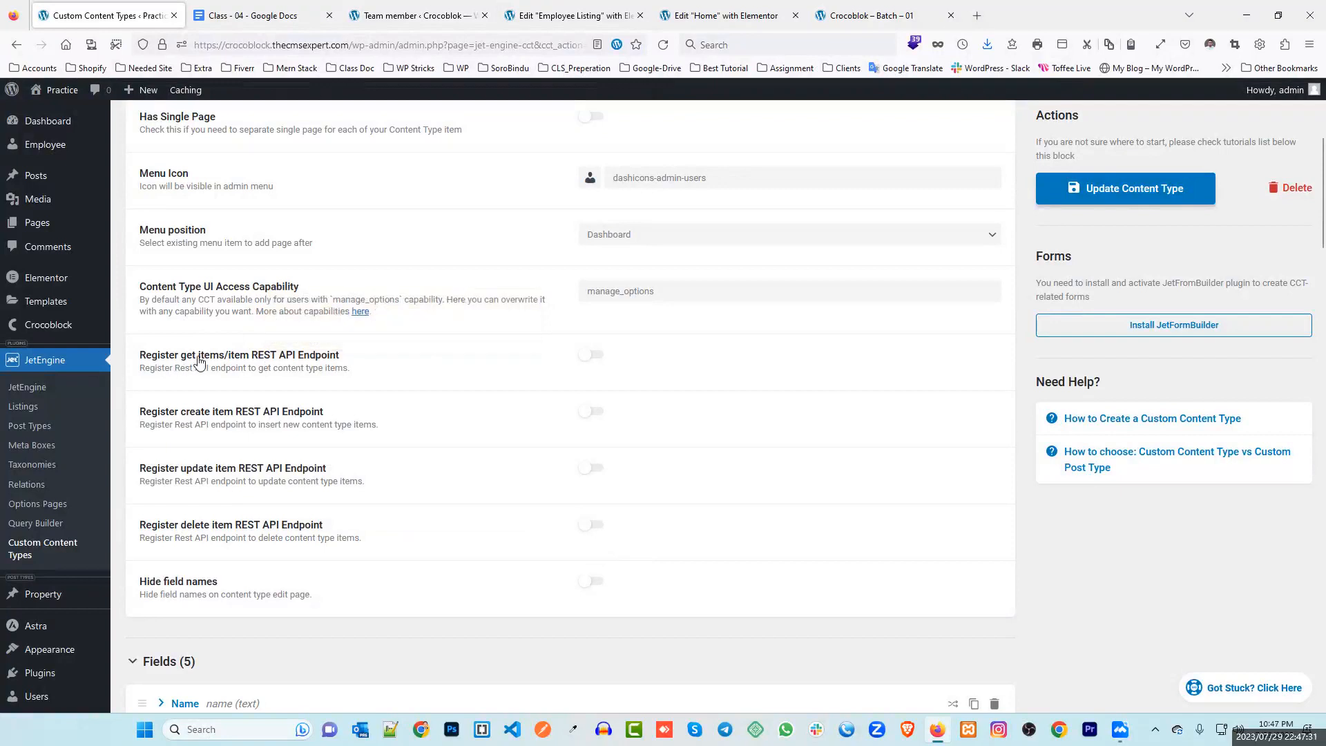
# Enable the get-items REST API endpoint, copy its /wp-json/jet-cct/employee URL, and update the type
pyautogui.click(596, 360)
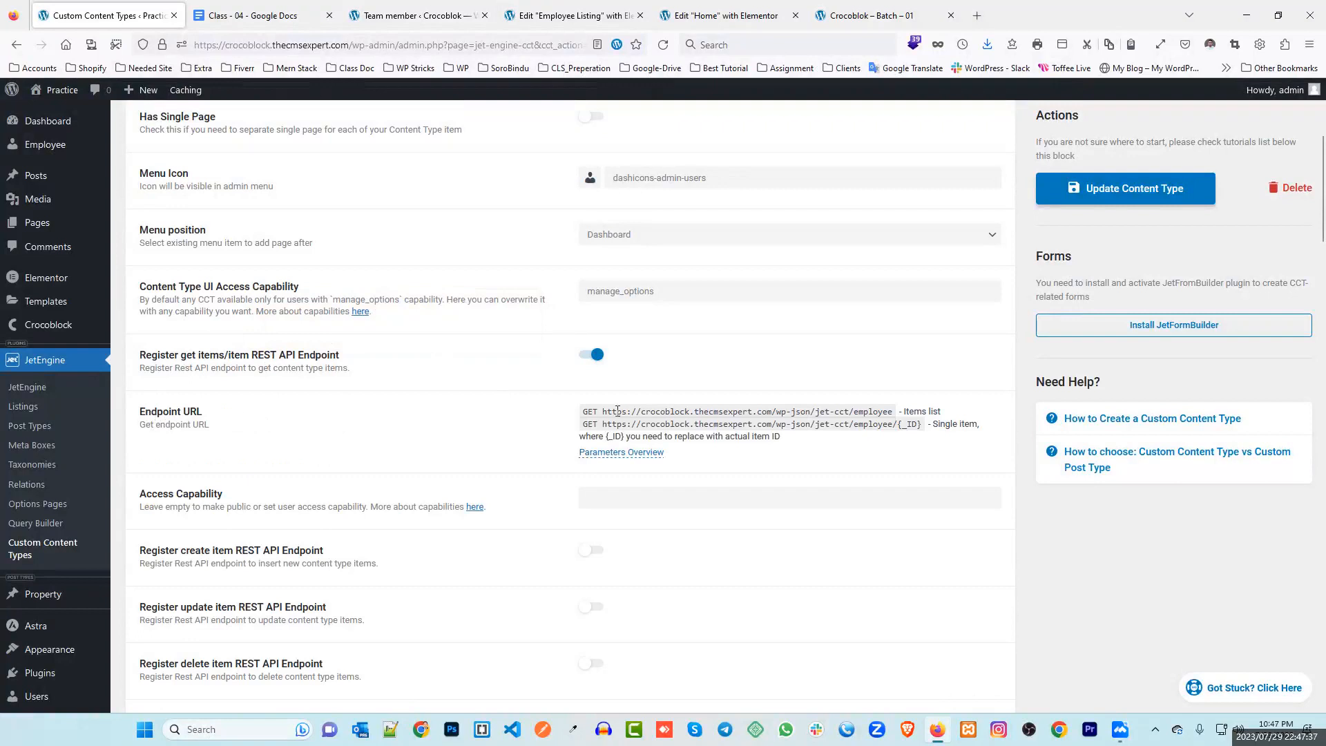
pyautogui.moveTo(602, 411); pyautogui.dragTo(885, 413)
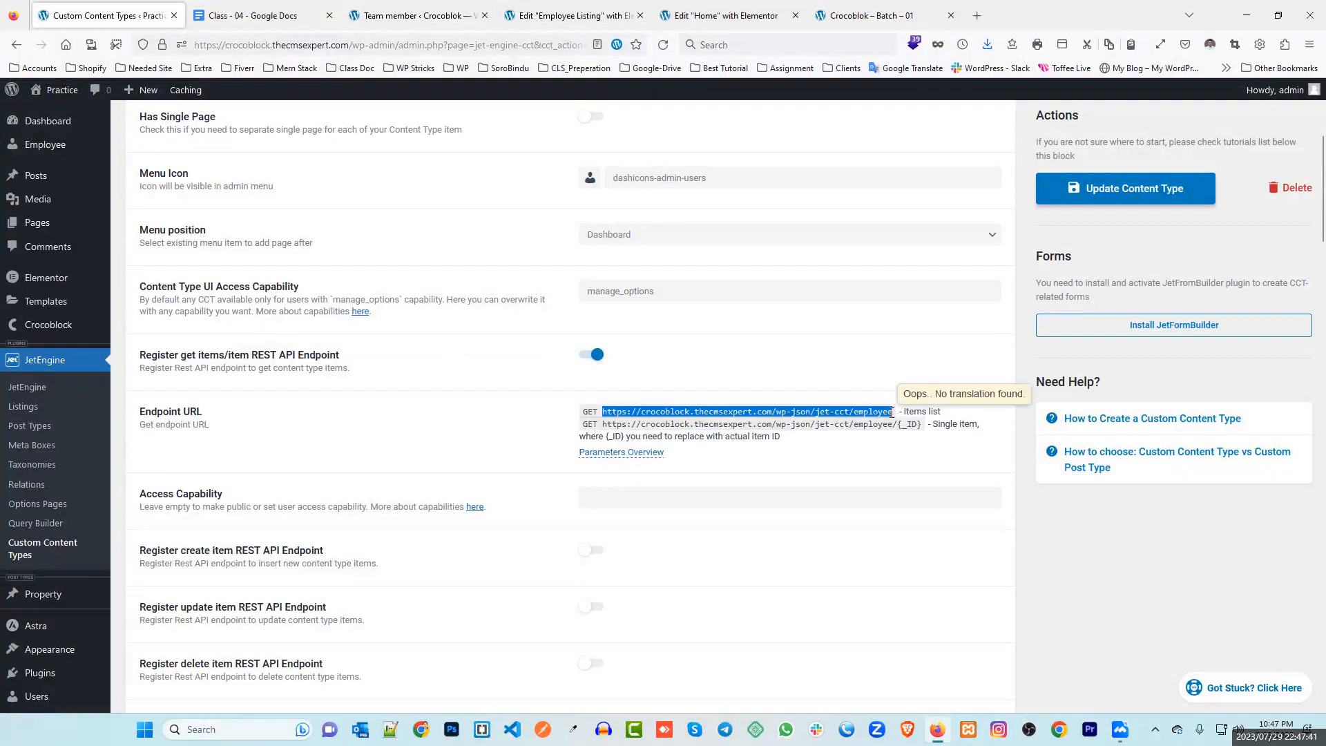
pyautogui.click(1138, 192)
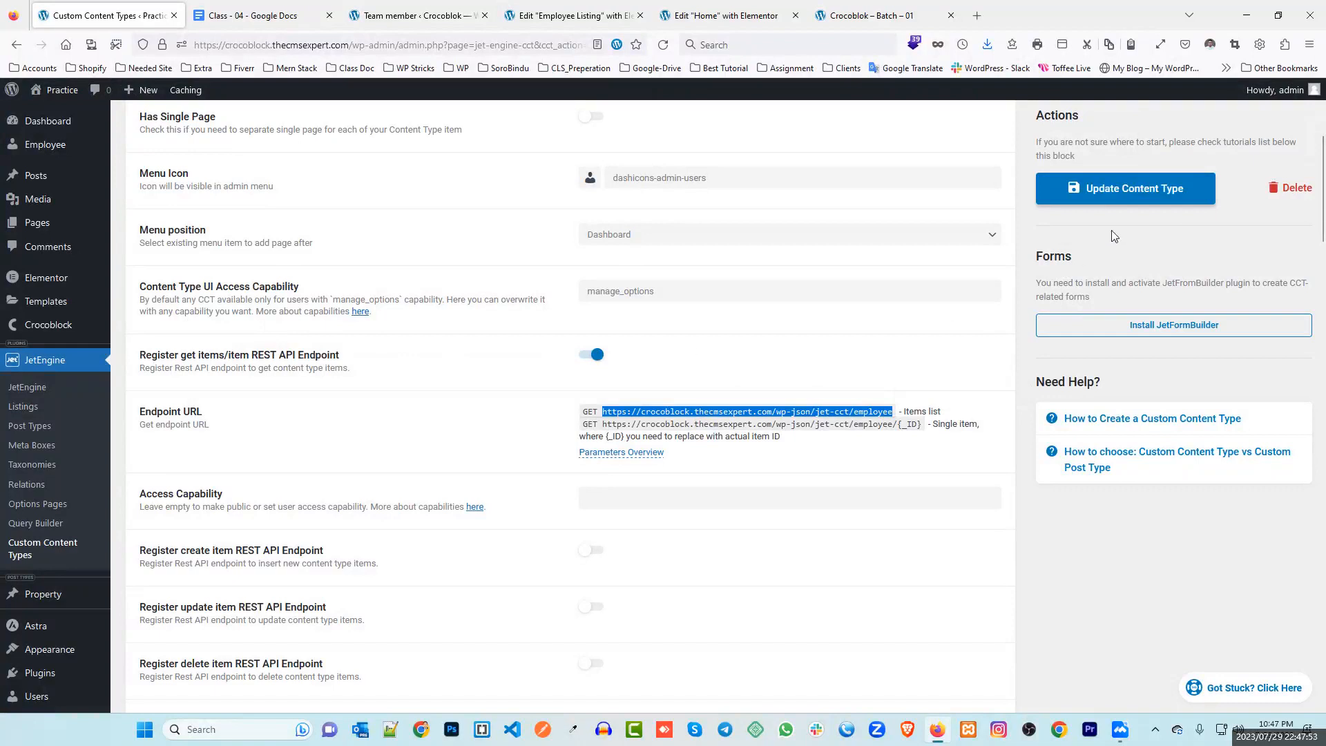
# In the other site's JetEngine, keep Rest API Listings enabled and add a new REST API endpoint
pyautogui.click(424, 10)
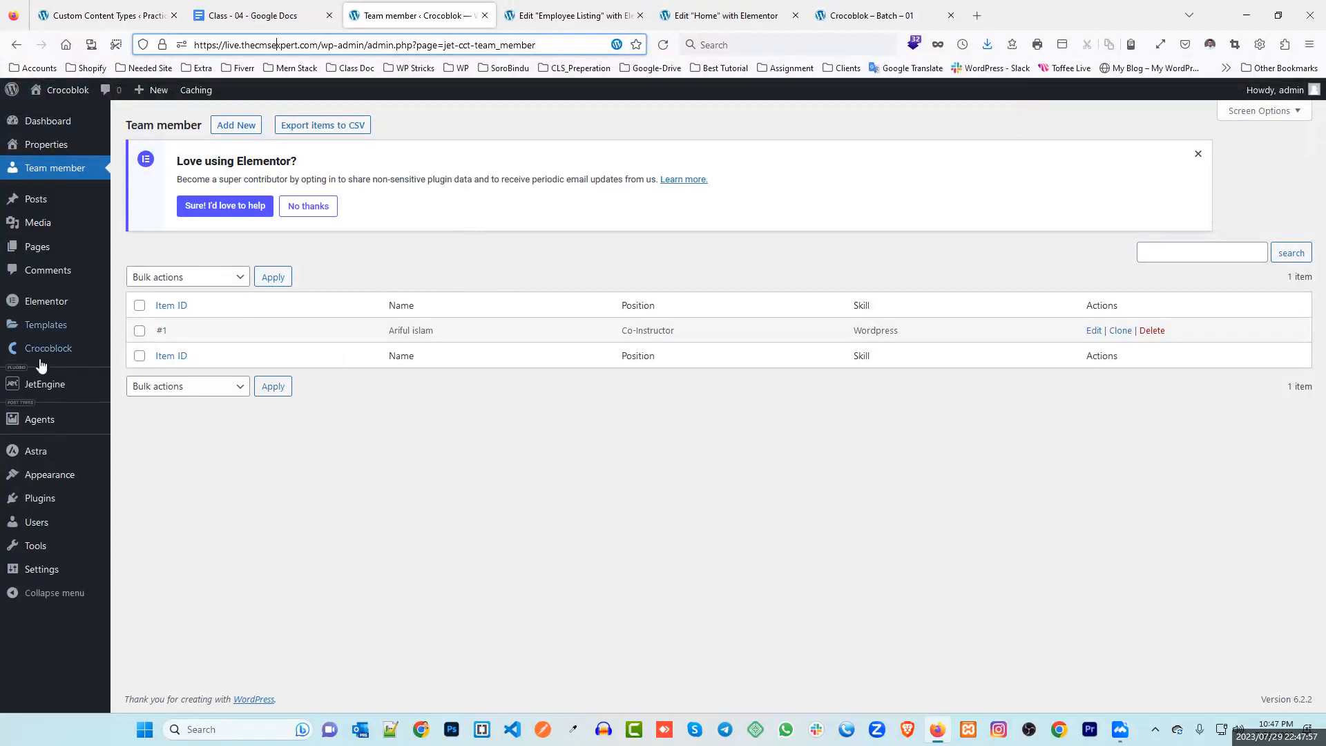
pyautogui.moveTo(45, 389)
pyautogui.click(153, 391)
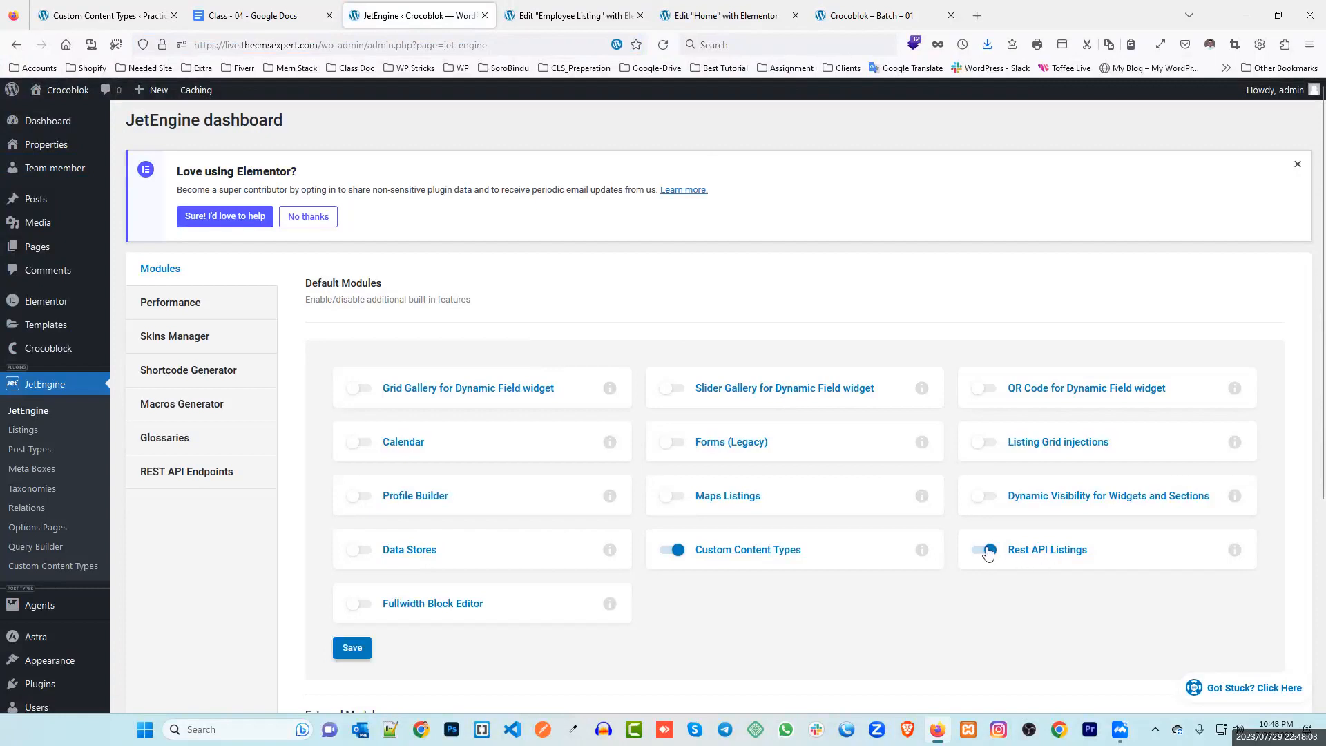
pyautogui.click(987, 551)
pyautogui.click(985, 550)
pyautogui.click(183, 475)
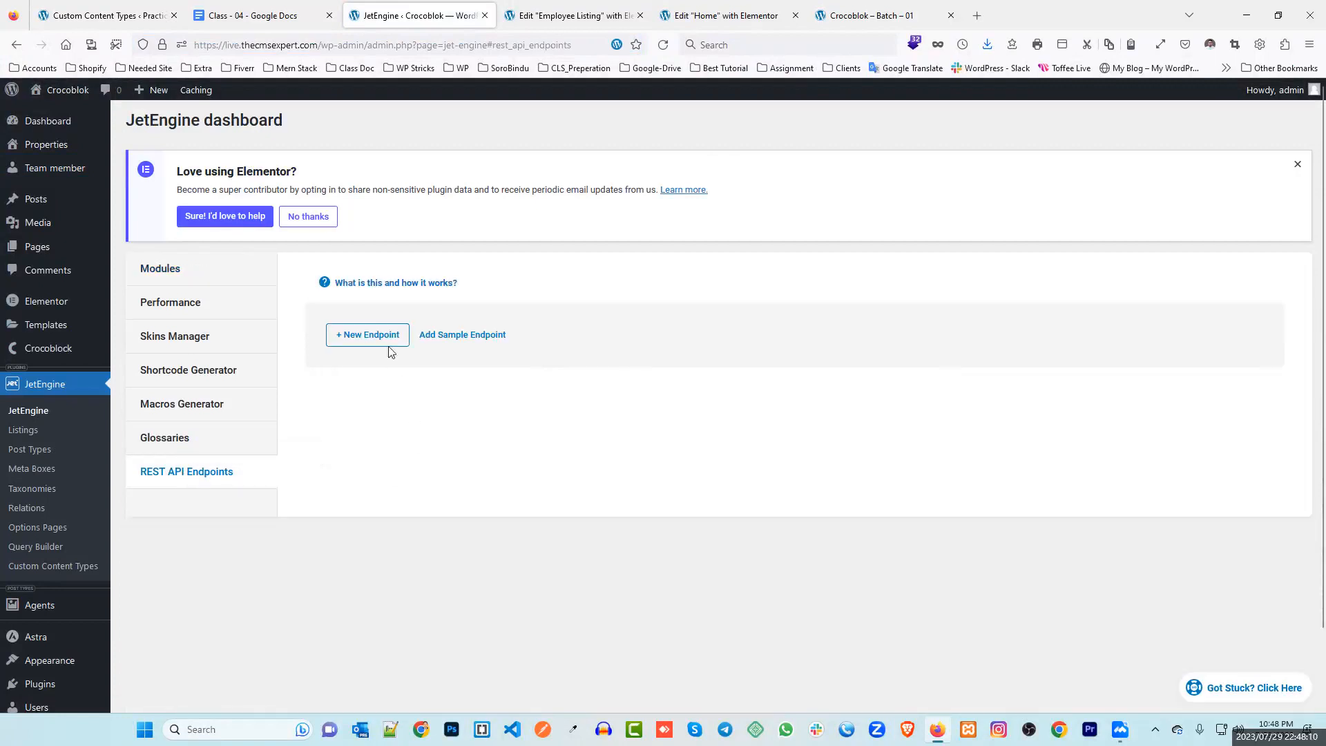
pyautogui.click(363, 336)
# Name the endpoint 'Employee Rest API' and paste the copied /wp-json/jet-cct/employee URL
pyautogui.click(833, 393)
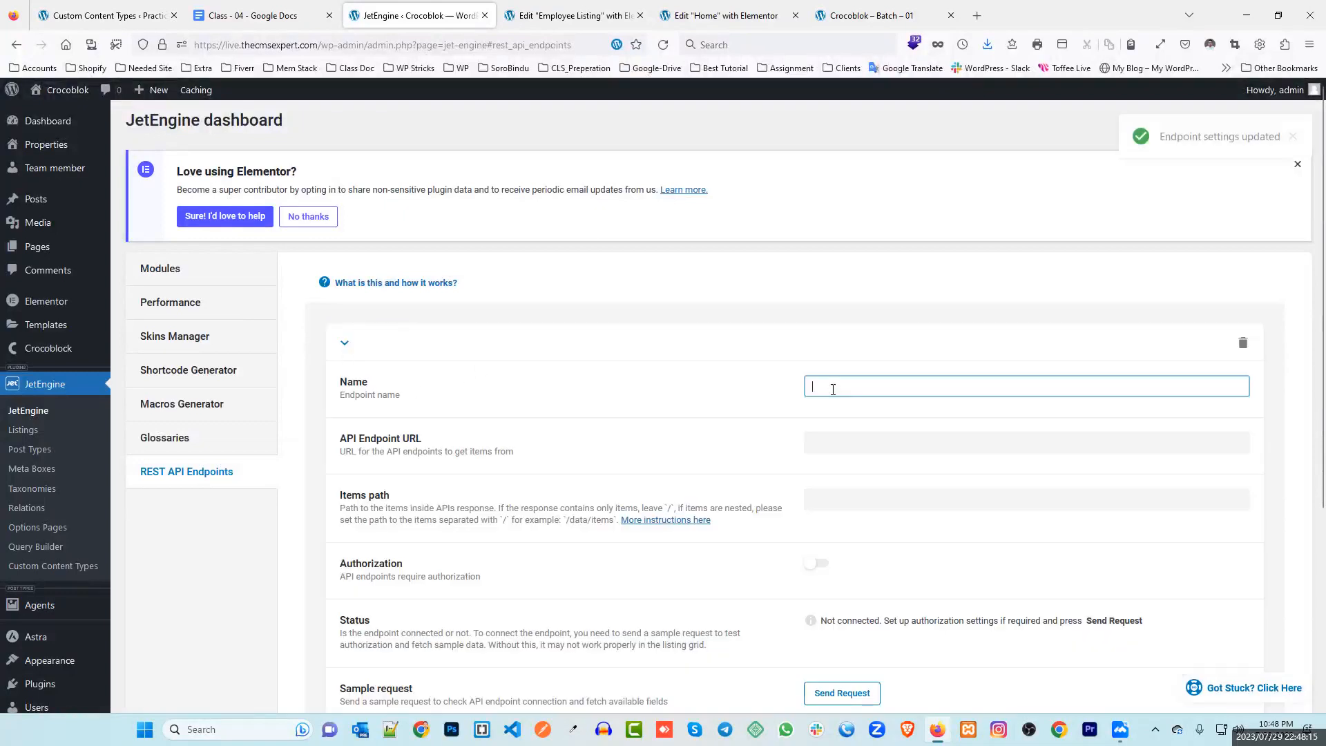
pyautogui.write('Employee')
pyautogui.click(735, 384)
pyautogui.click(882, 389)
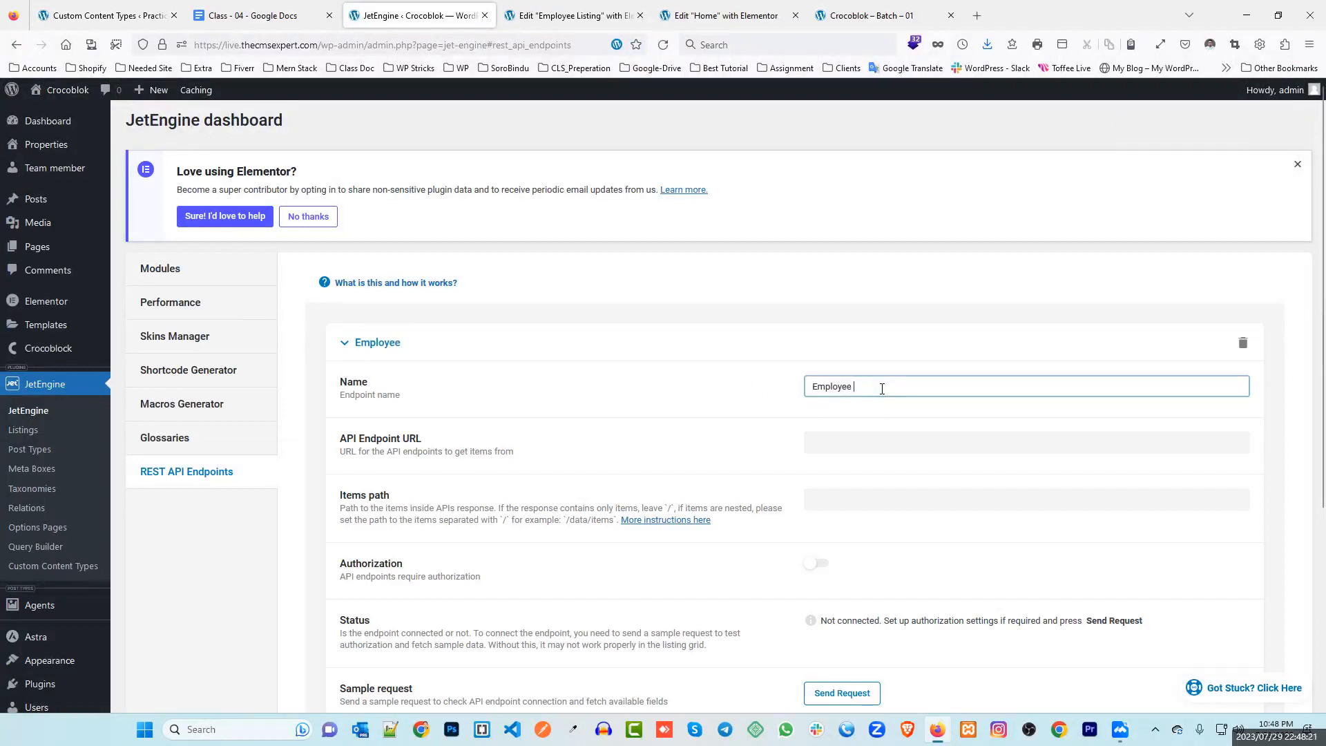
pyautogui.write('ee Rest A')
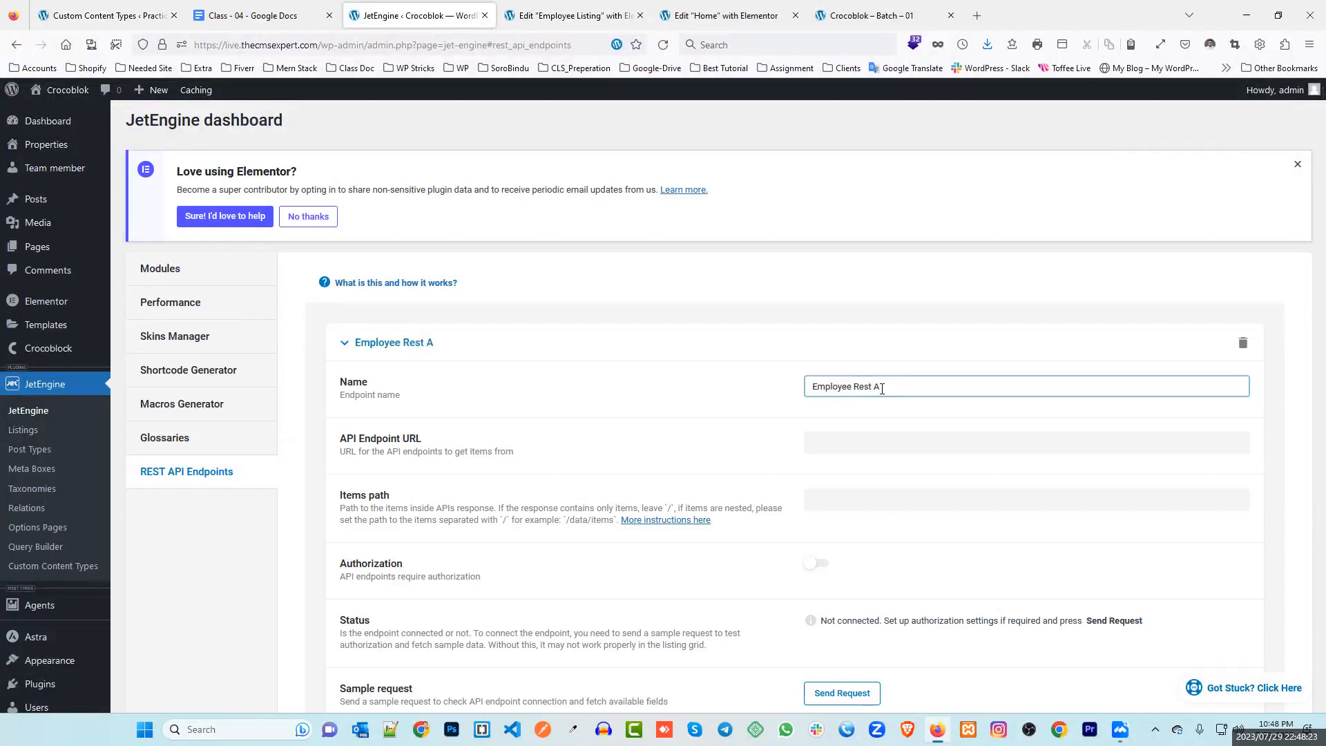
pyautogui.write('PI')
pyautogui.click(766, 402)
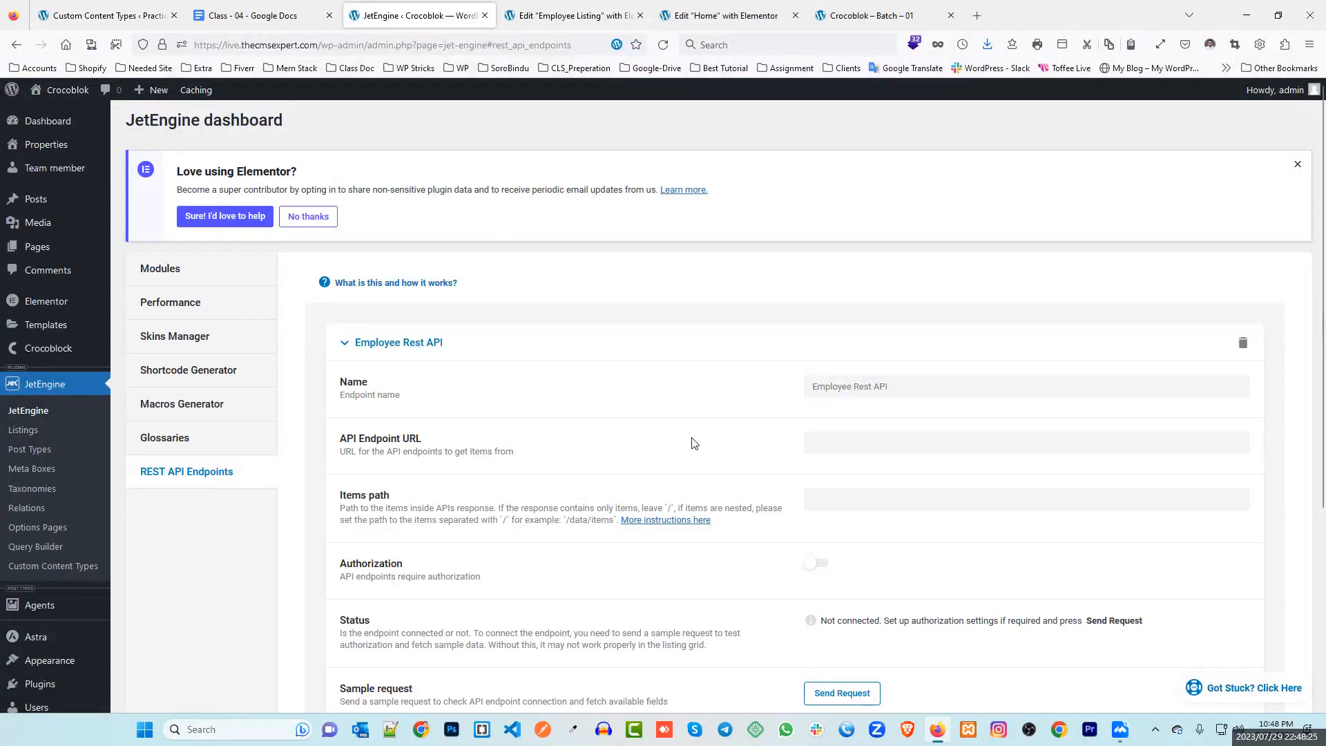
pyautogui.scroll(-2, 798, 391)
pyautogui.click(839, 302)
pyautogui.write('https://crocoblock.thecmsexpert.com/wp-json/jet-cct/employee')
pyautogui.click(706, 312)
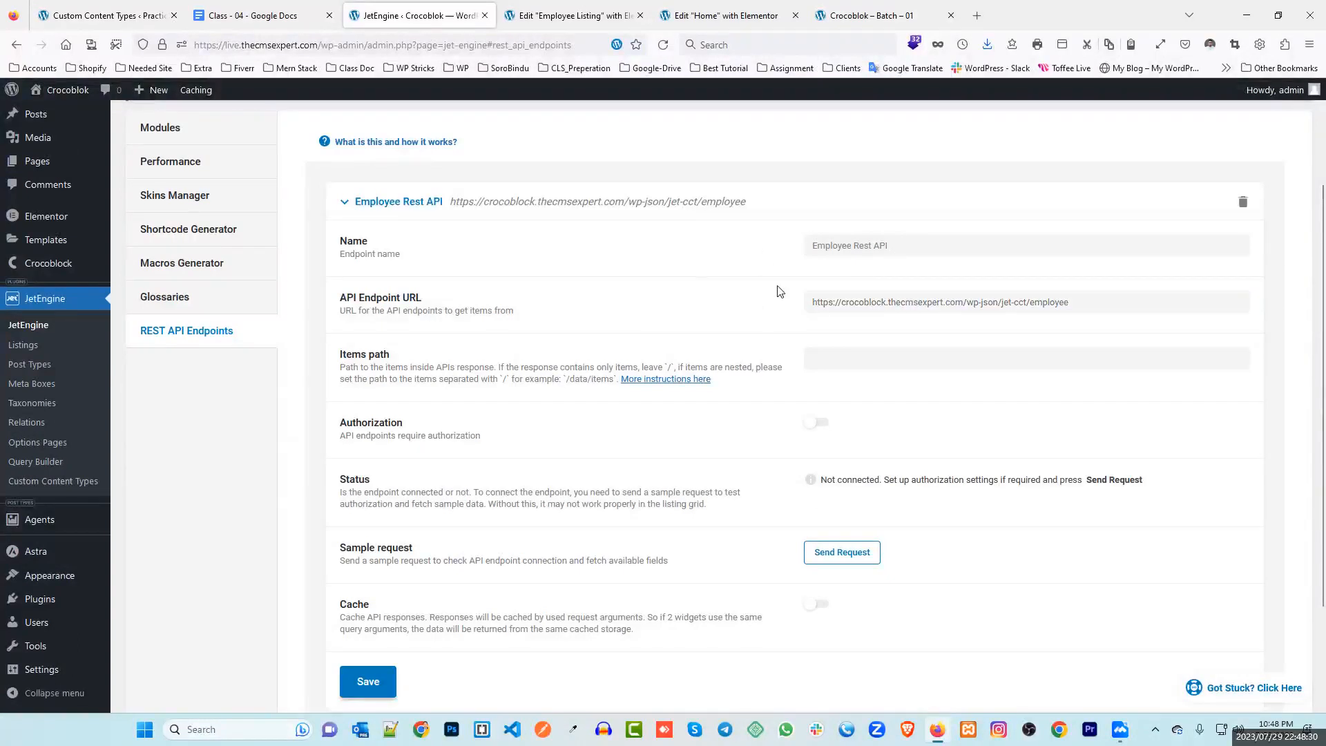
# Check the endpoint URL's crocoblock domain against the Employee content type's endpoint address
pyautogui.moveTo(892, 246); pyautogui.dragTo(790, 244)
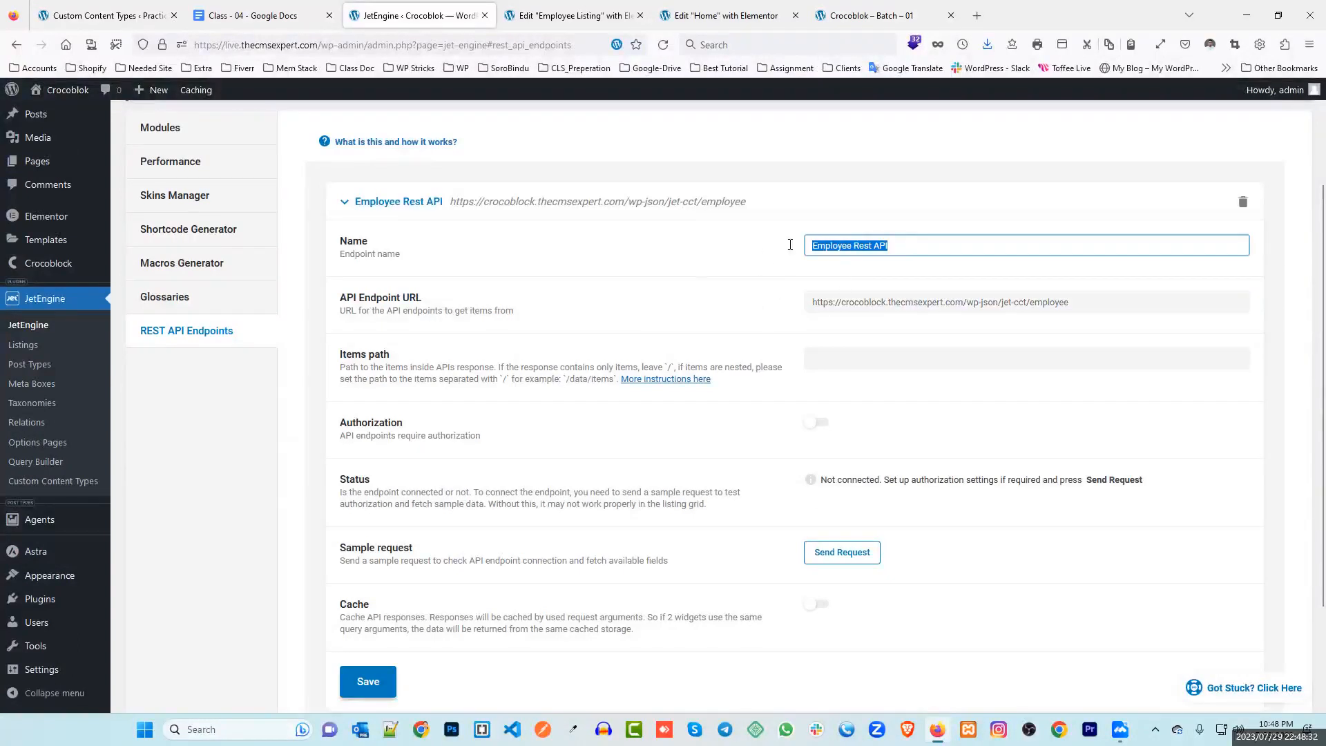
pyautogui.click(705, 254)
pyautogui.moveTo(1076, 306); pyautogui.dragTo(775, 303)
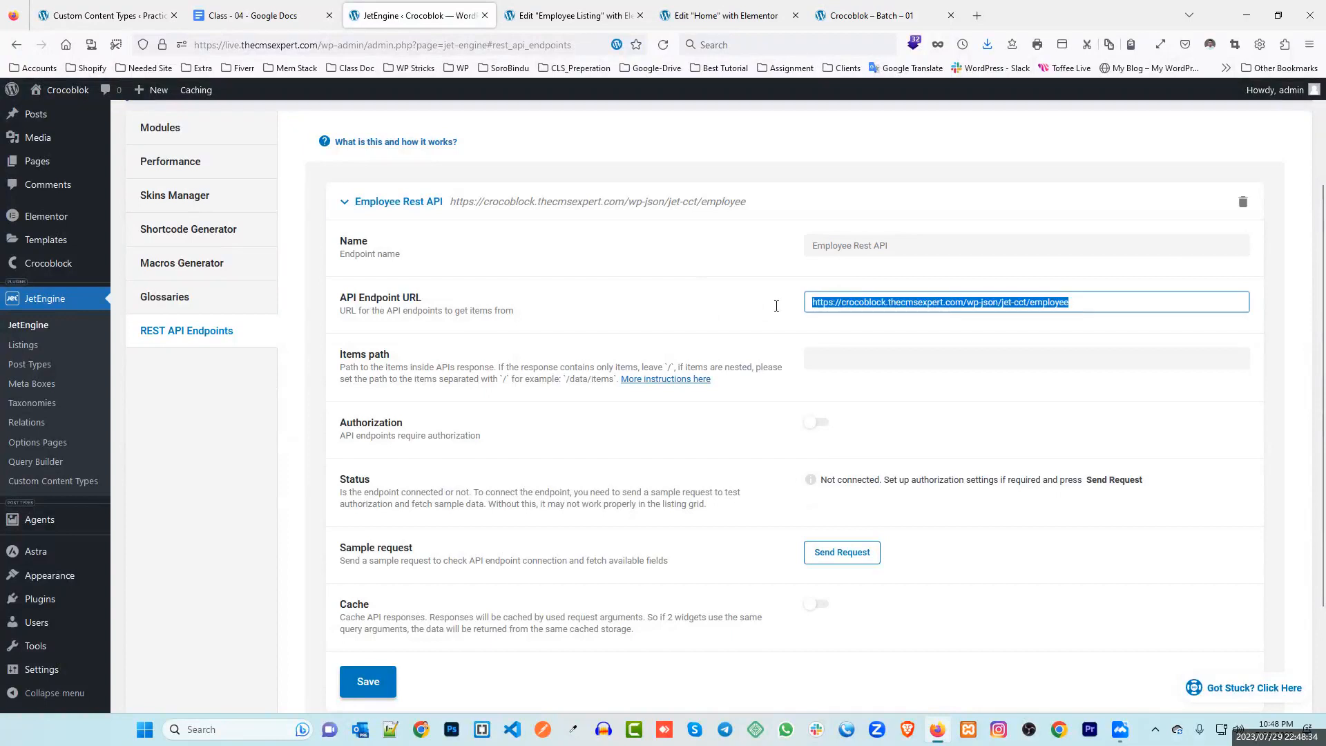
pyautogui.click(104, 8)
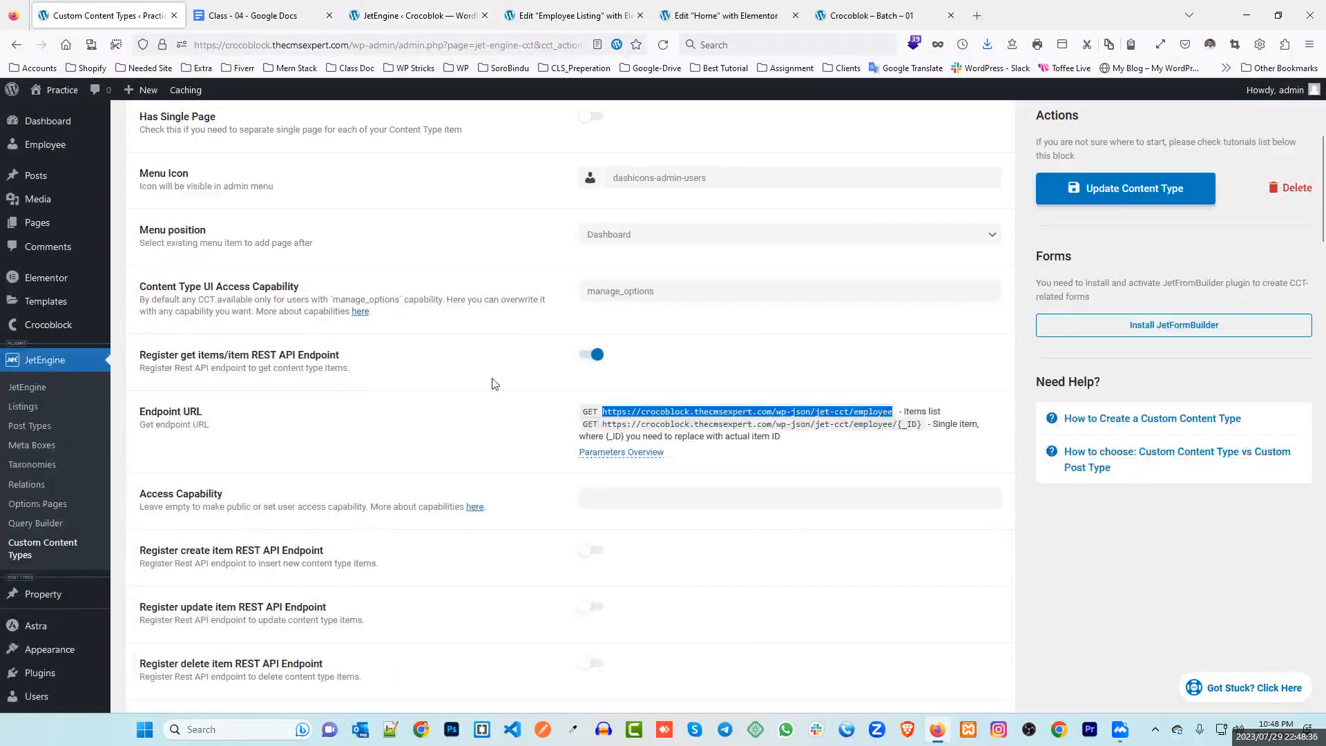
pyautogui.doubleClick(663, 412)
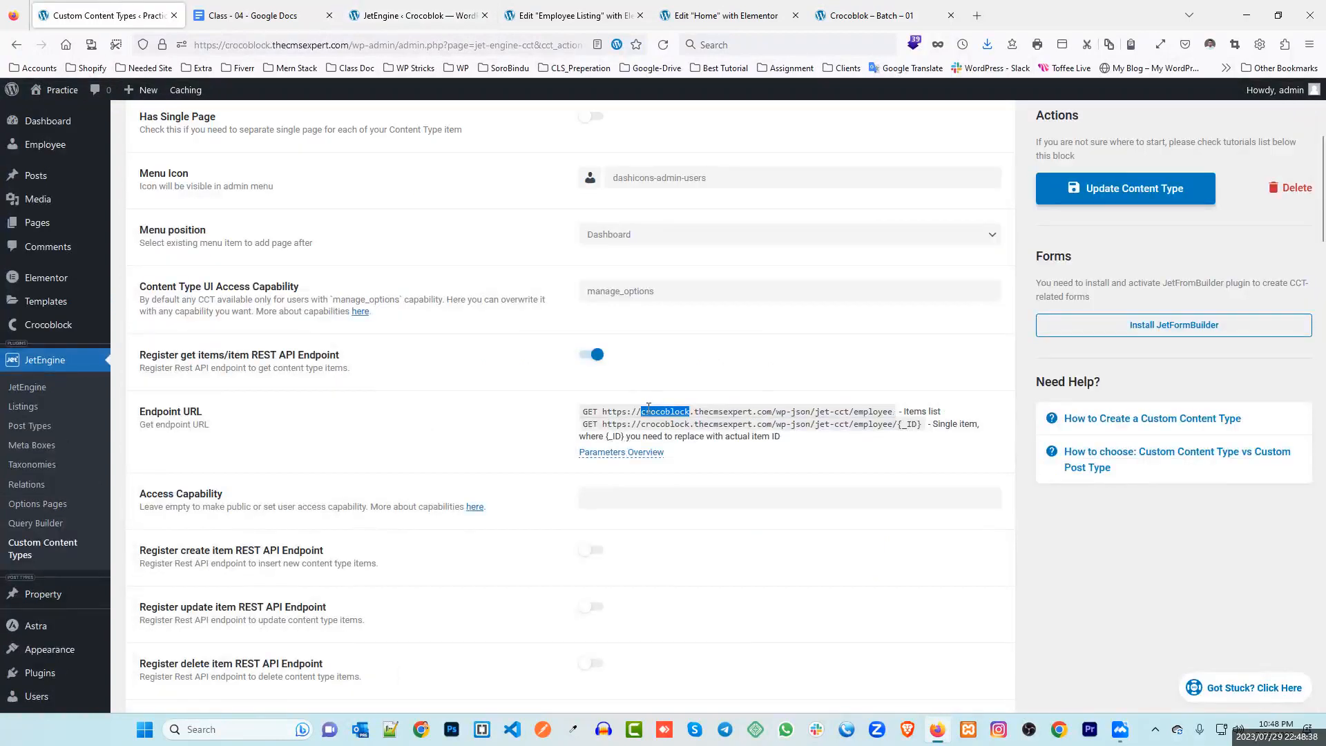
pyautogui.click(414, 15)
pyautogui.click(700, 320)
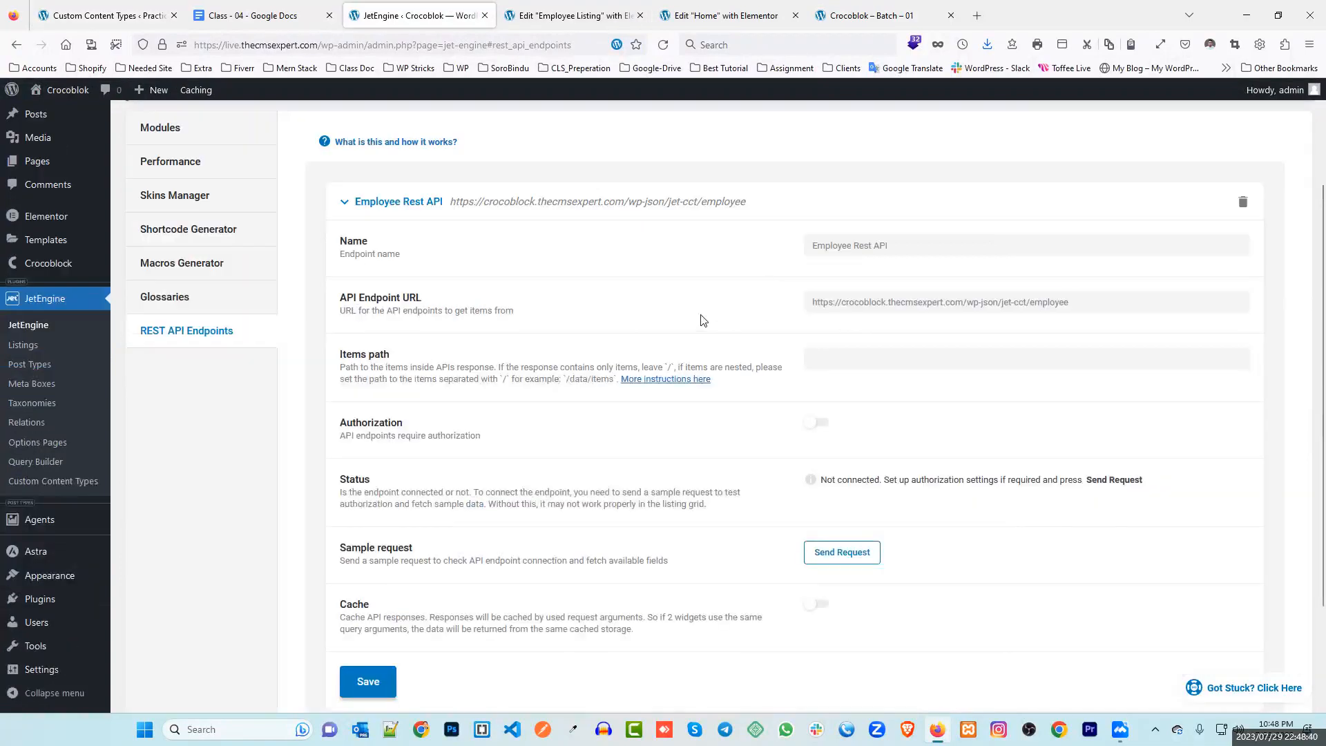
pyautogui.scroll(-1, 728, 362)
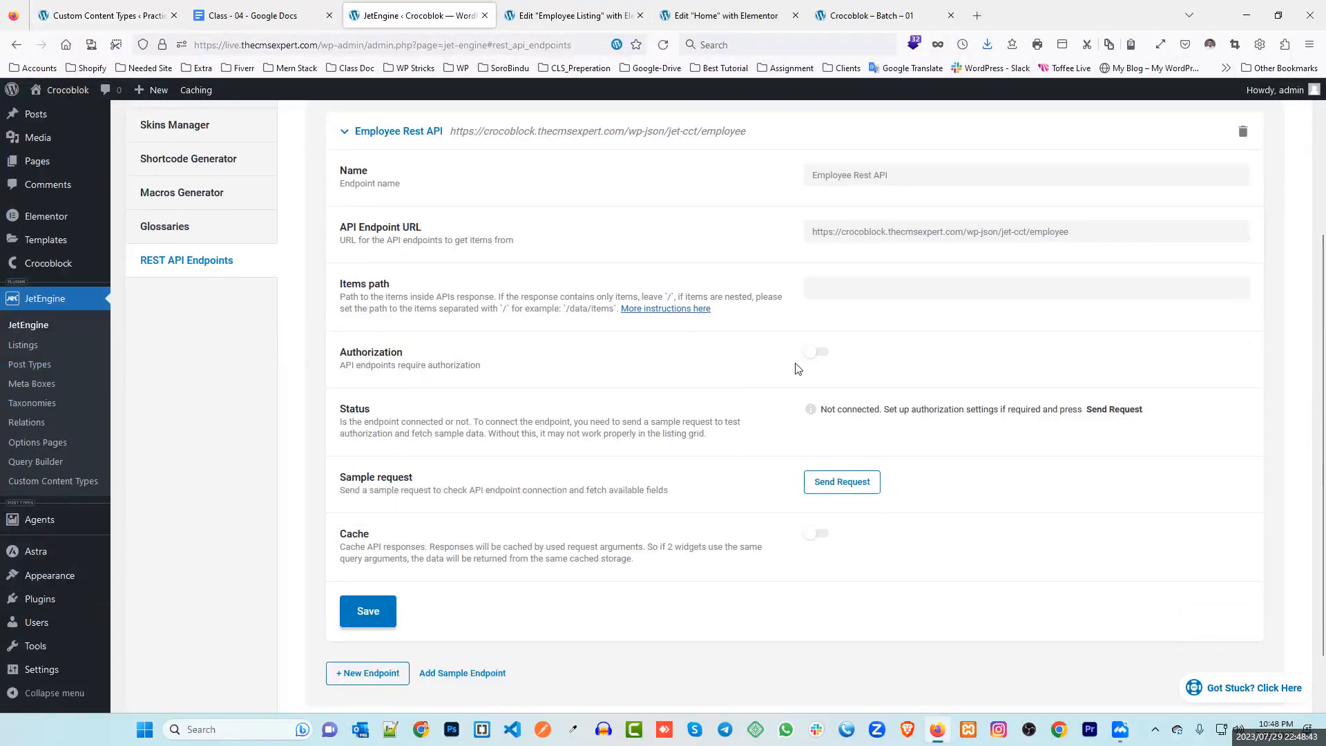
# Turn on Authorization with the Application Password type and focus the User:password string field
pyautogui.click(815, 352)
pyautogui.click(859, 412)
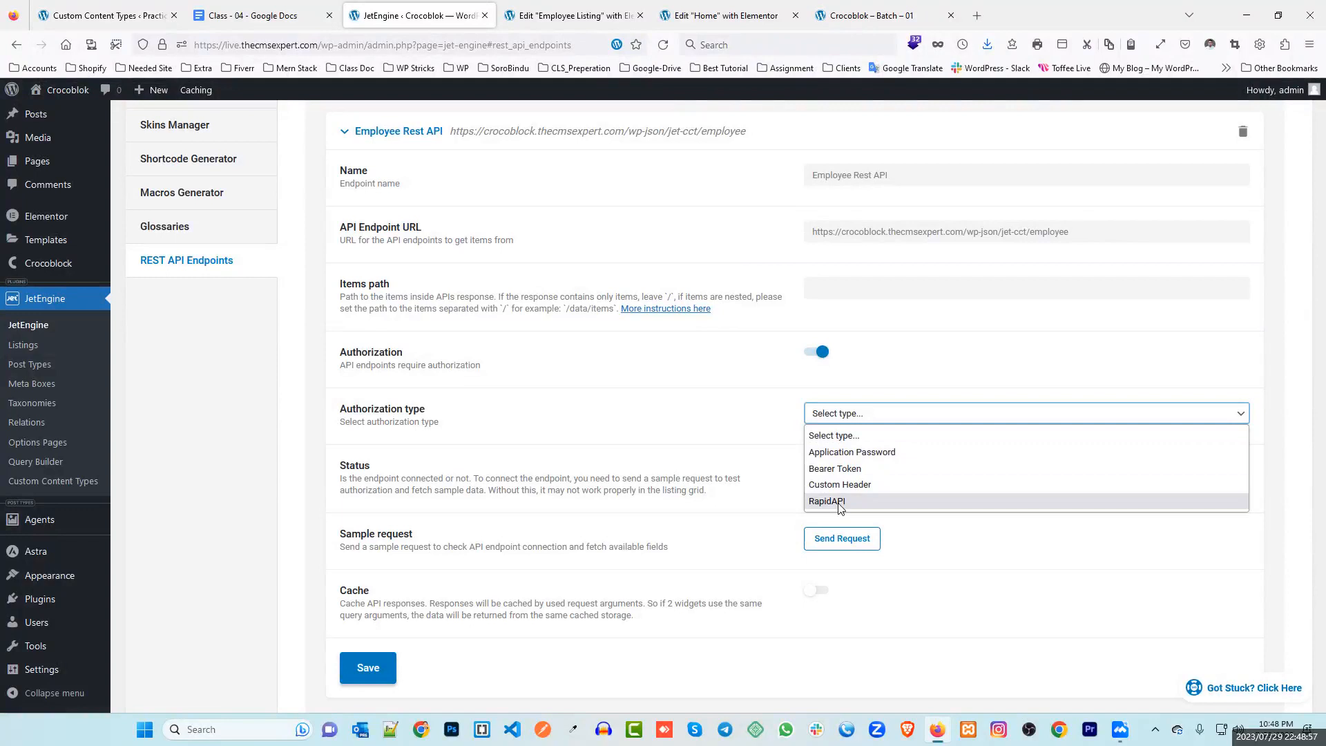
pyautogui.click(866, 454)
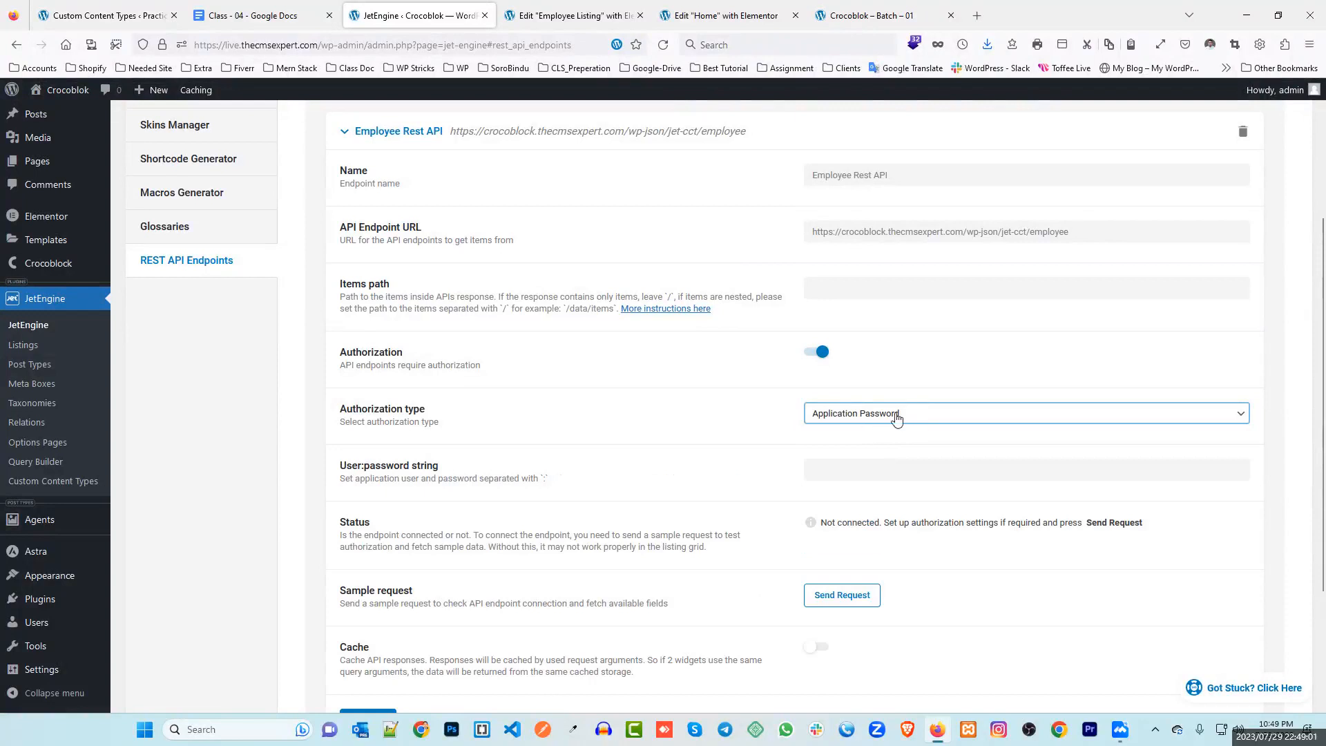
pyautogui.click(824, 471)
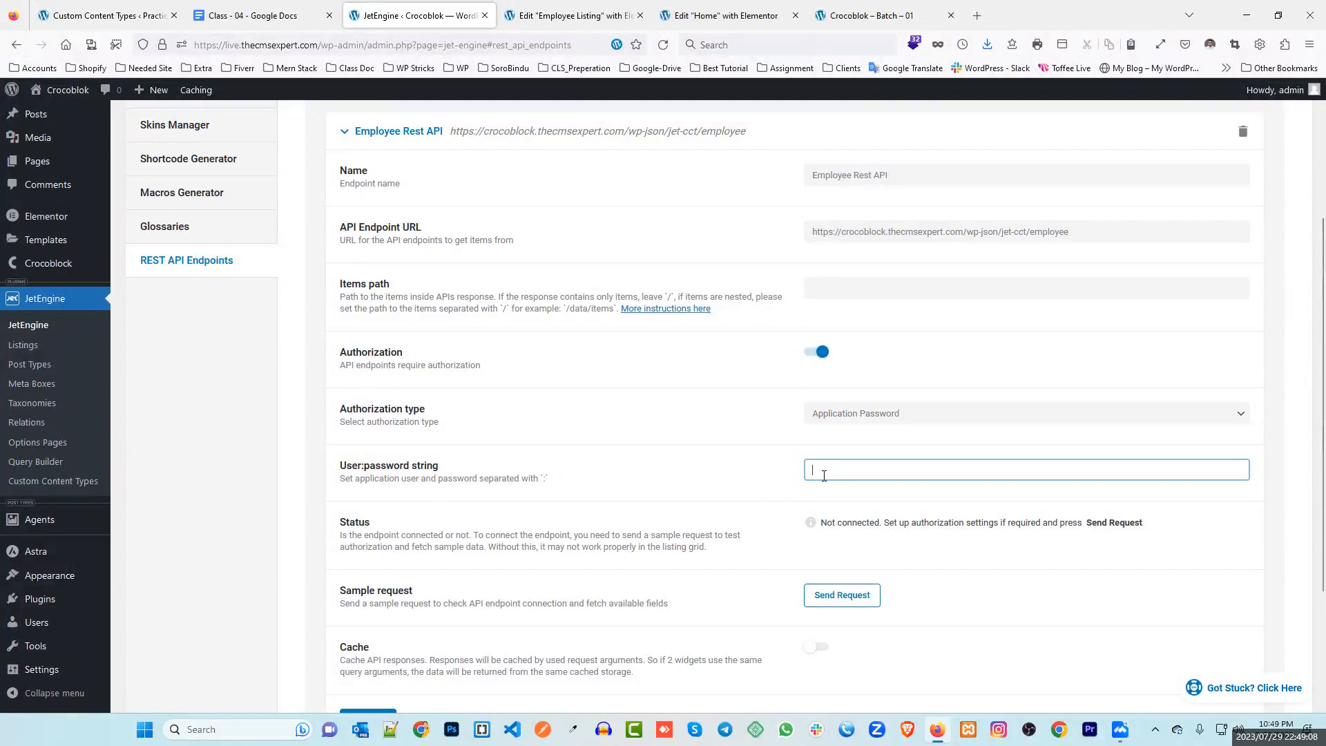
# On the Practice site, edit the admin user from All Users and scroll to Application Passwords
pyautogui.click(103, 15)
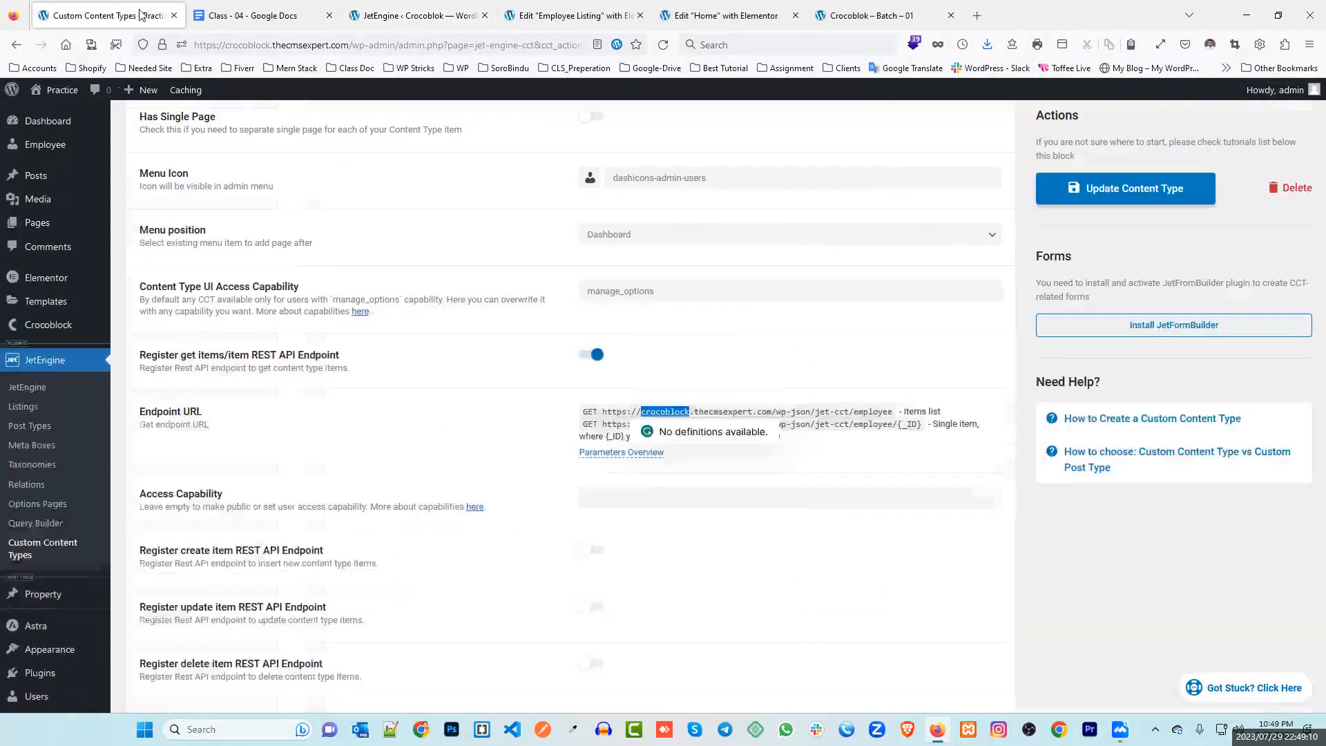
pyautogui.scroll(-4, 134, 366)
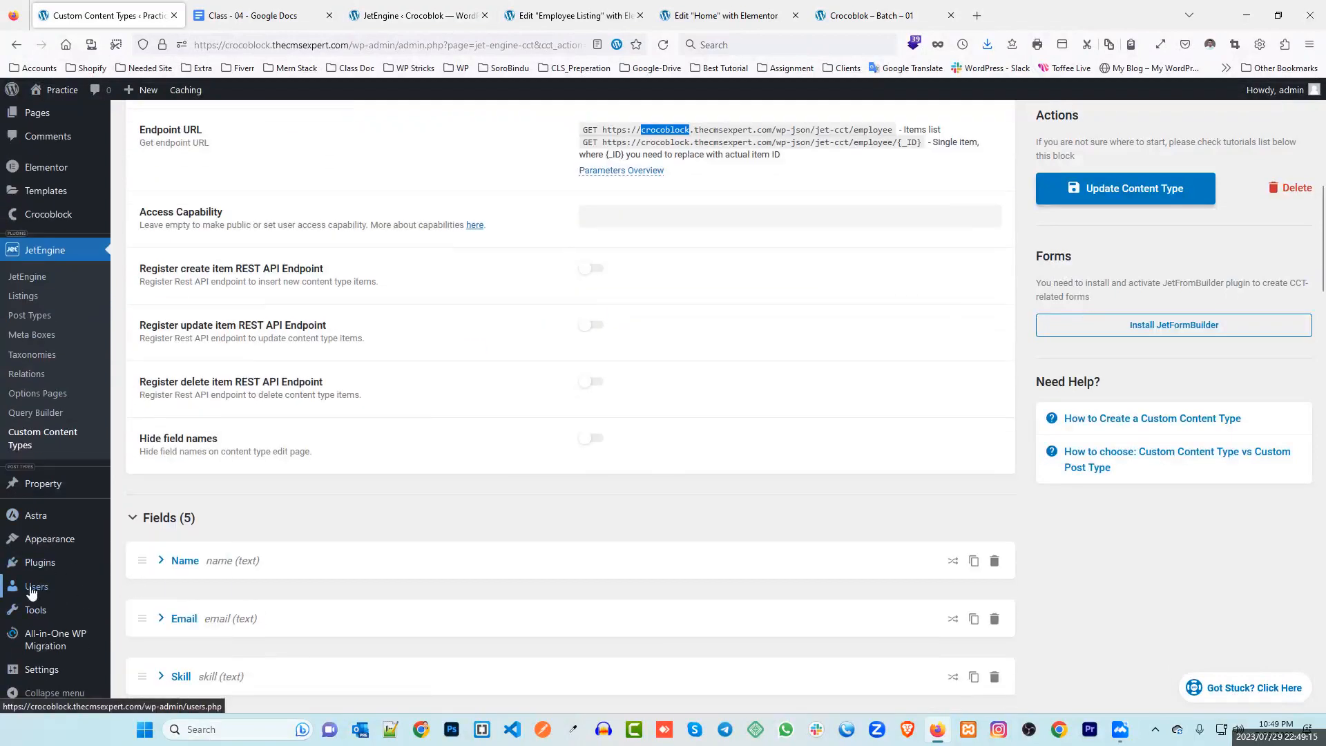
pyautogui.moveTo(67, 591)
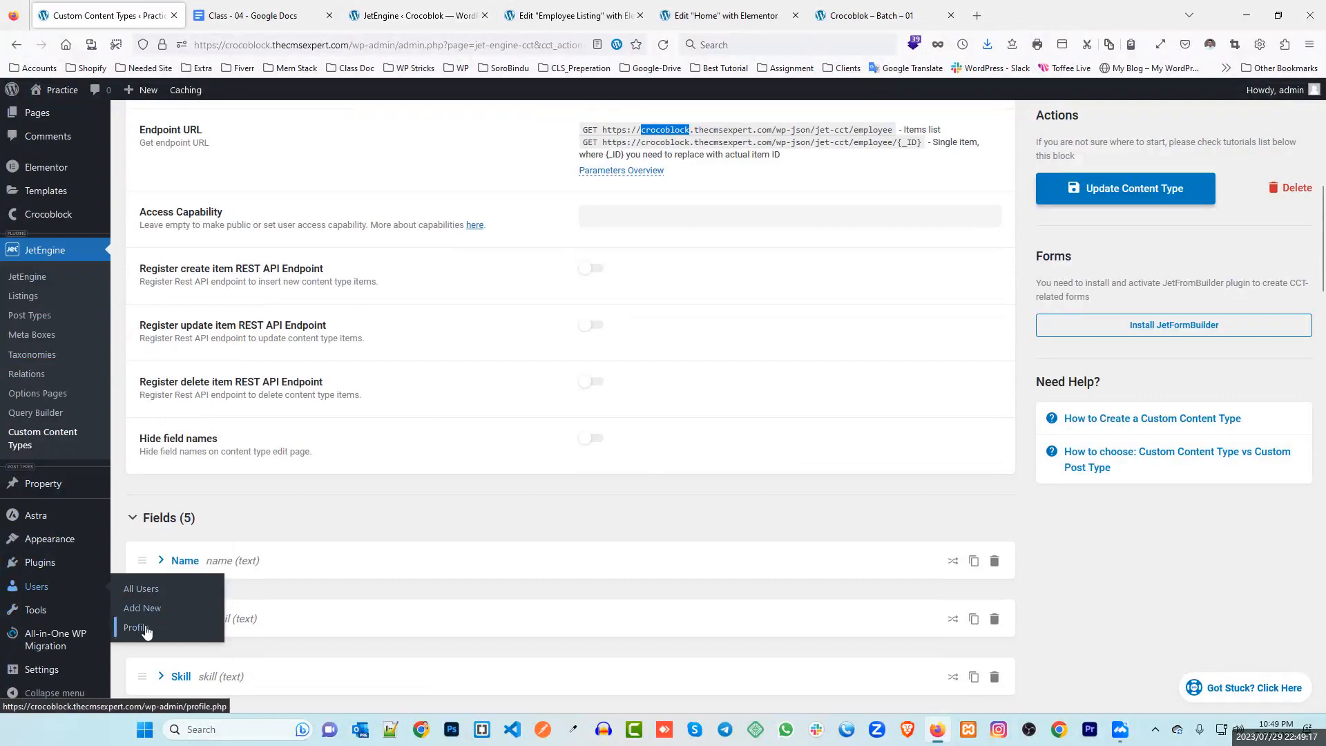
pyautogui.click(150, 597)
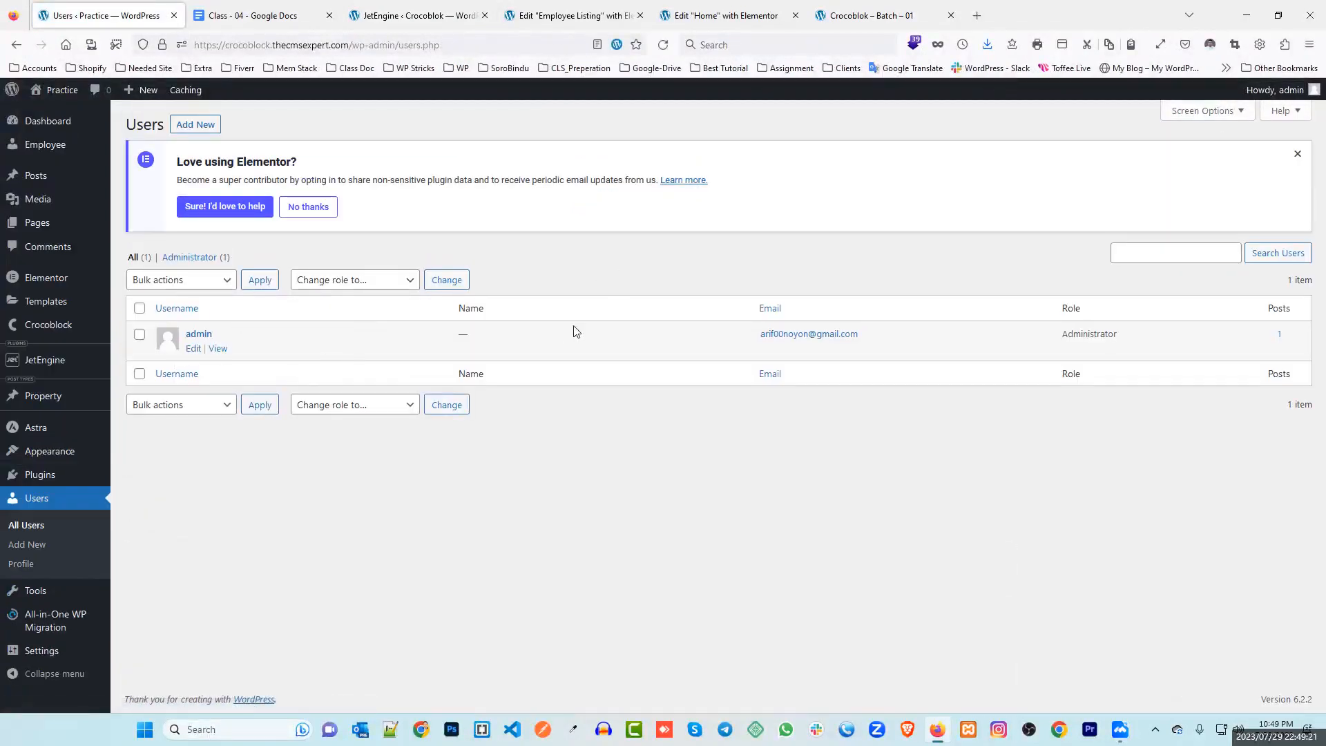
pyautogui.click(195, 352)
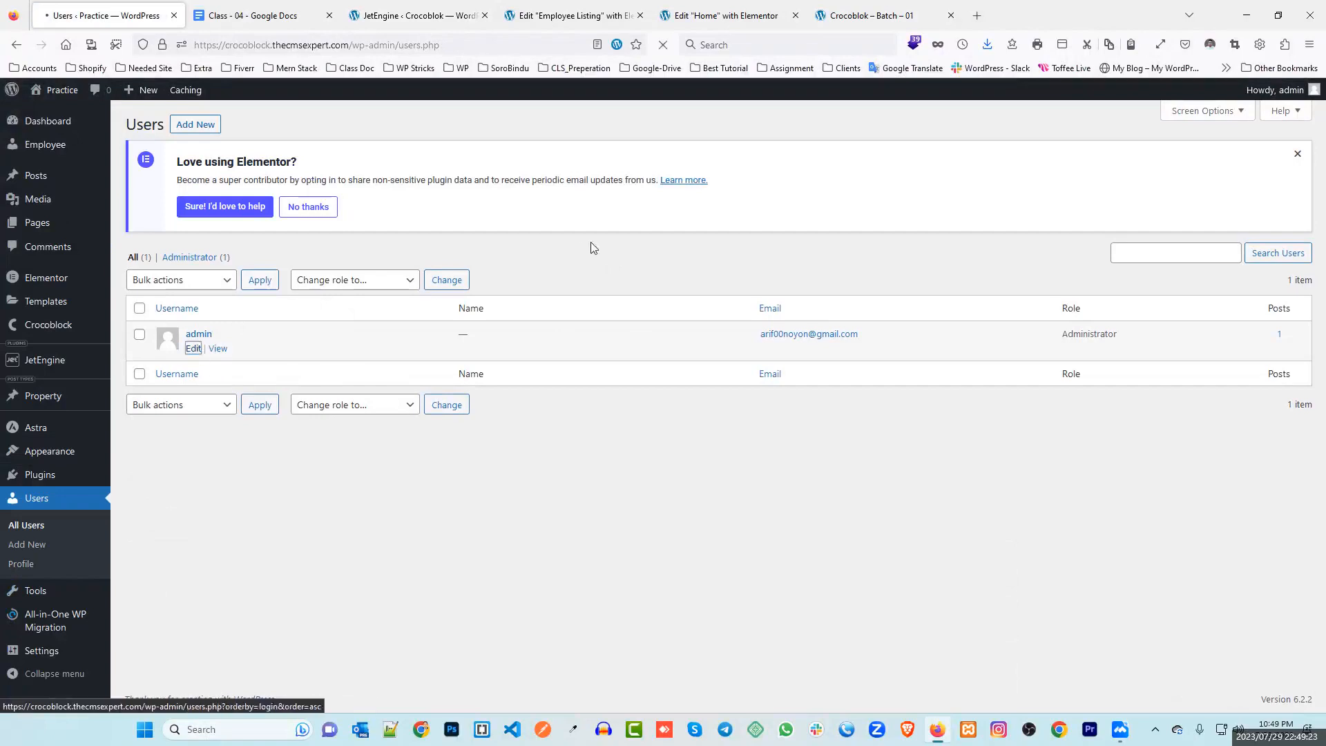
pyautogui.scroll(-4, 241, 337)
pyautogui.scroll(-9, 241, 338)
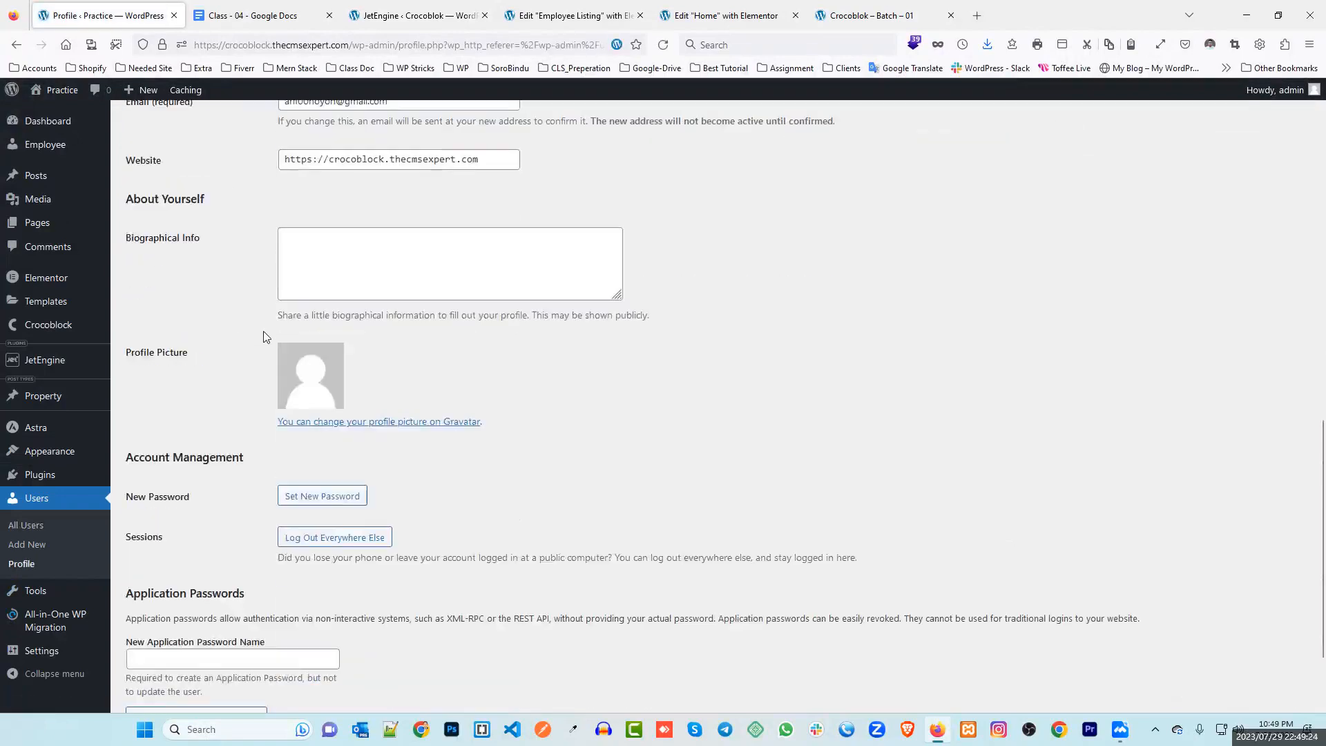
# Add an application password named employee and select the generated password to copy
pyautogui.click(163, 543)
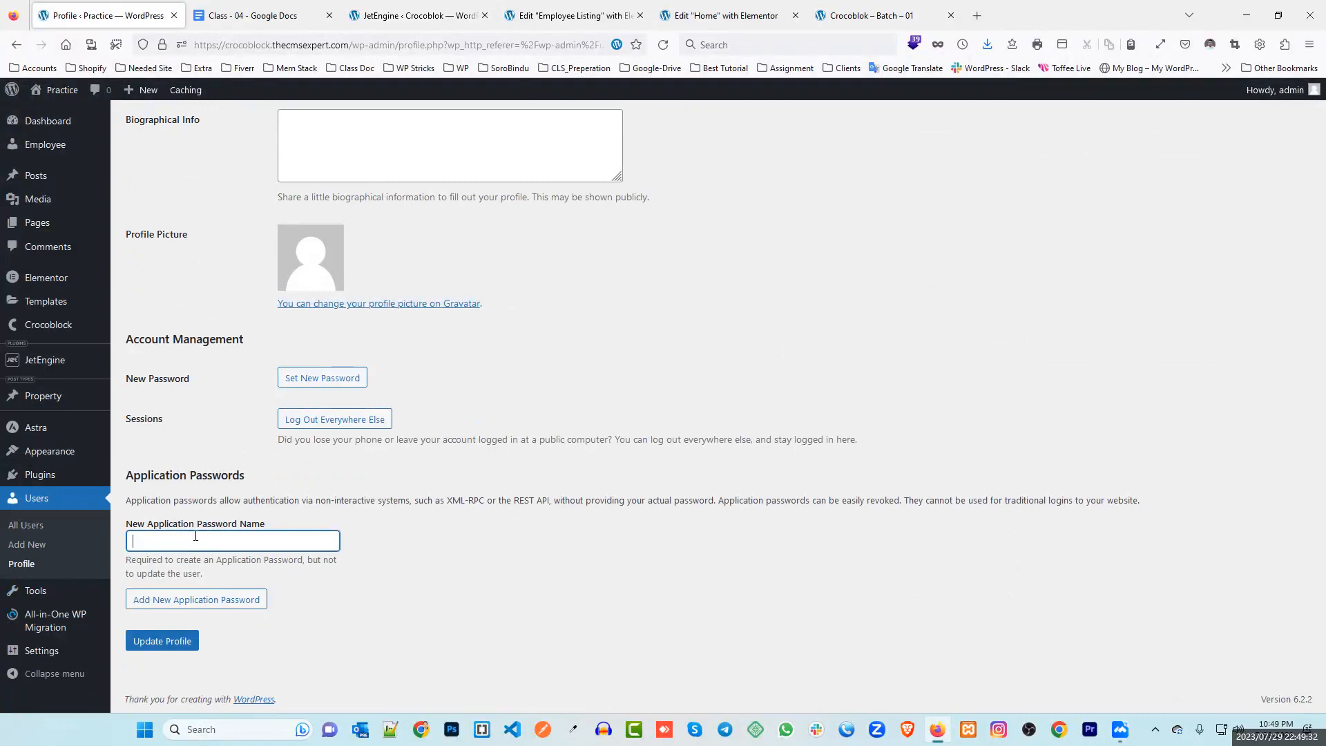
pyautogui.write('employee')
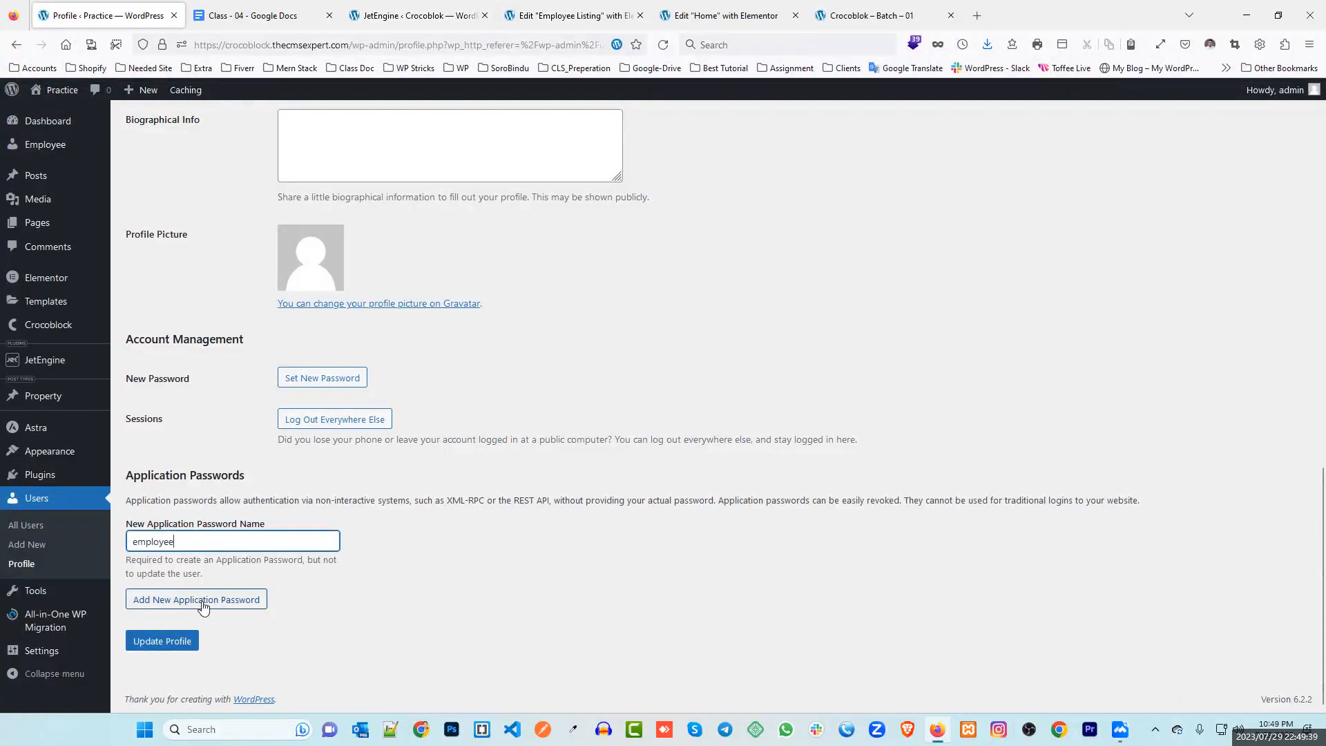
pyautogui.click(210, 604)
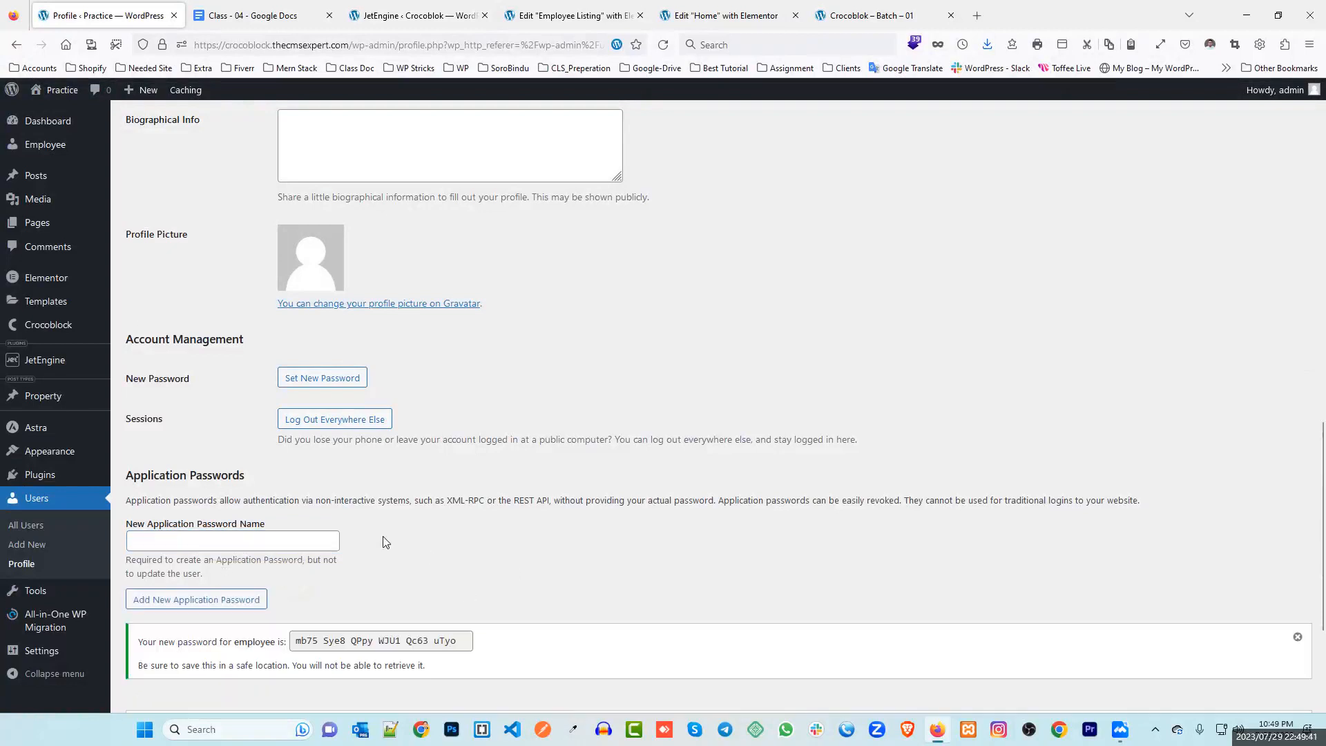
pyautogui.scroll(-3, 337, 562)
pyautogui.tripleClick(354, 499)
pyautogui.hotkey('ctrl', 'c')
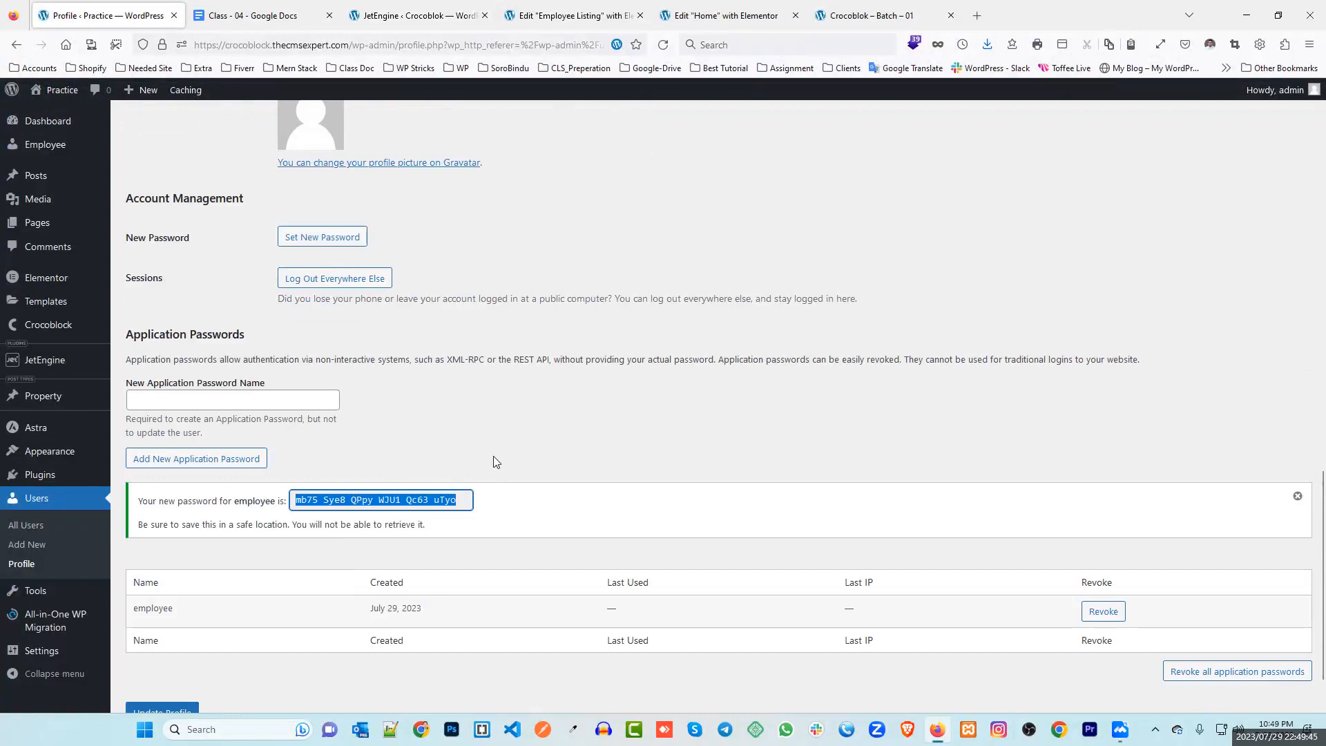
# Select the account's username on the profile, then head back to the JetEngine endpoint tab
pyautogui.scroll(15, 460, 442)
pyautogui.click(339, 426)
pyautogui.moveTo(333, 304); pyautogui.dragTo(284, 306)
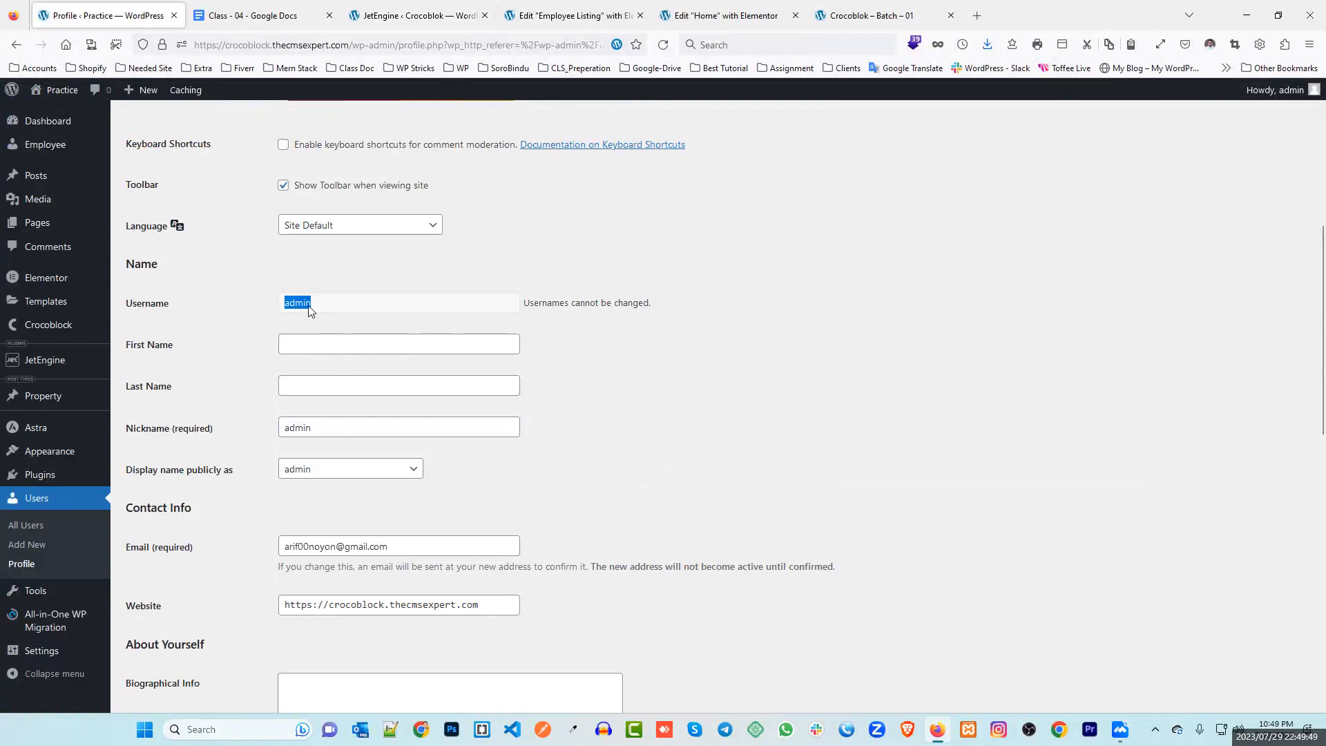
pyautogui.click(223, 310)
pyautogui.scroll(-13, 313, 303)
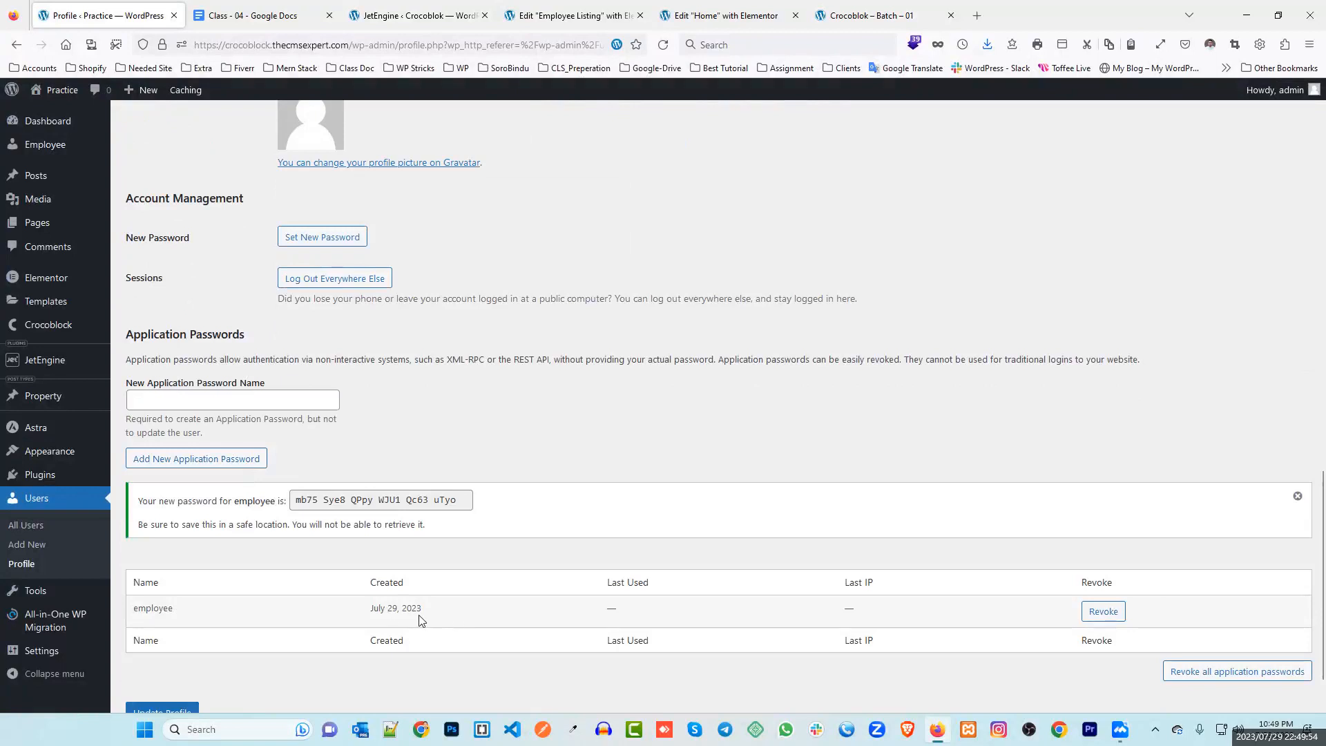
pyautogui.click(560, 14)
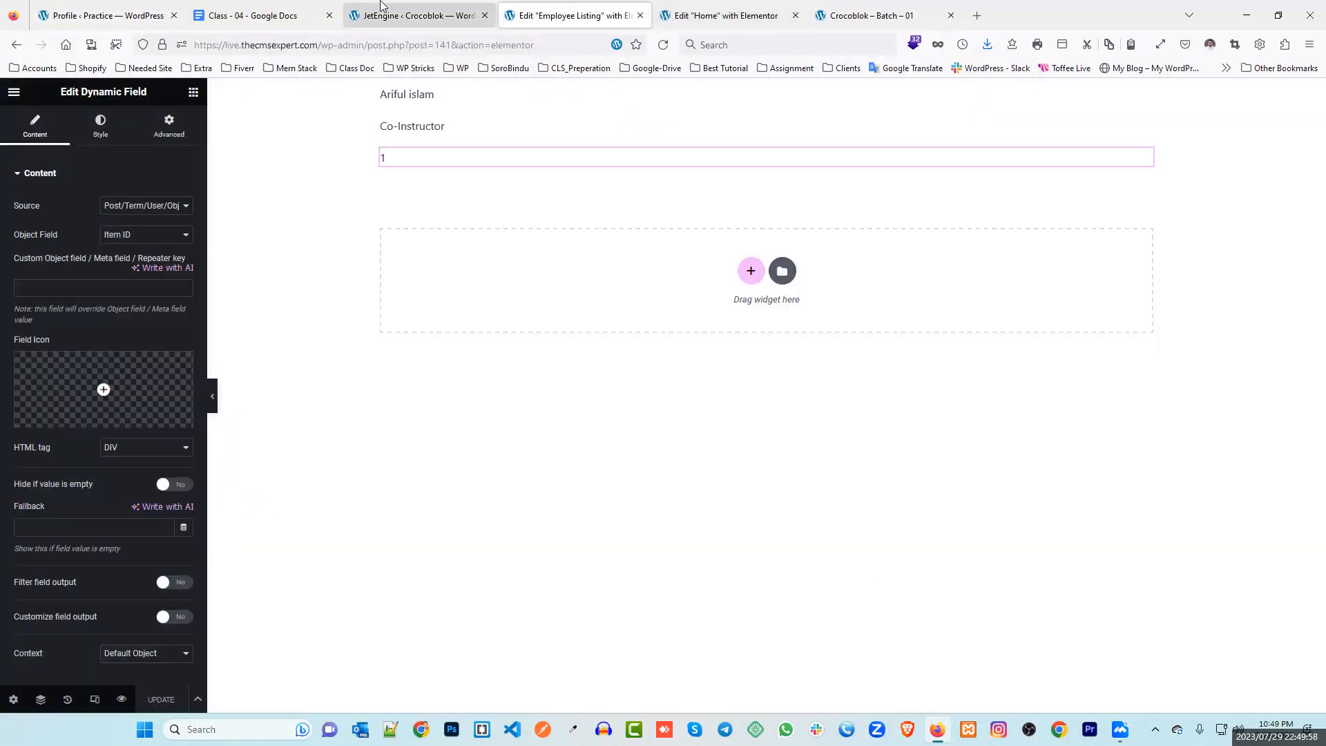
# Enter 'admin' plus the pasted application password as the endpoint's user:password string
pyautogui.click(381, 7)
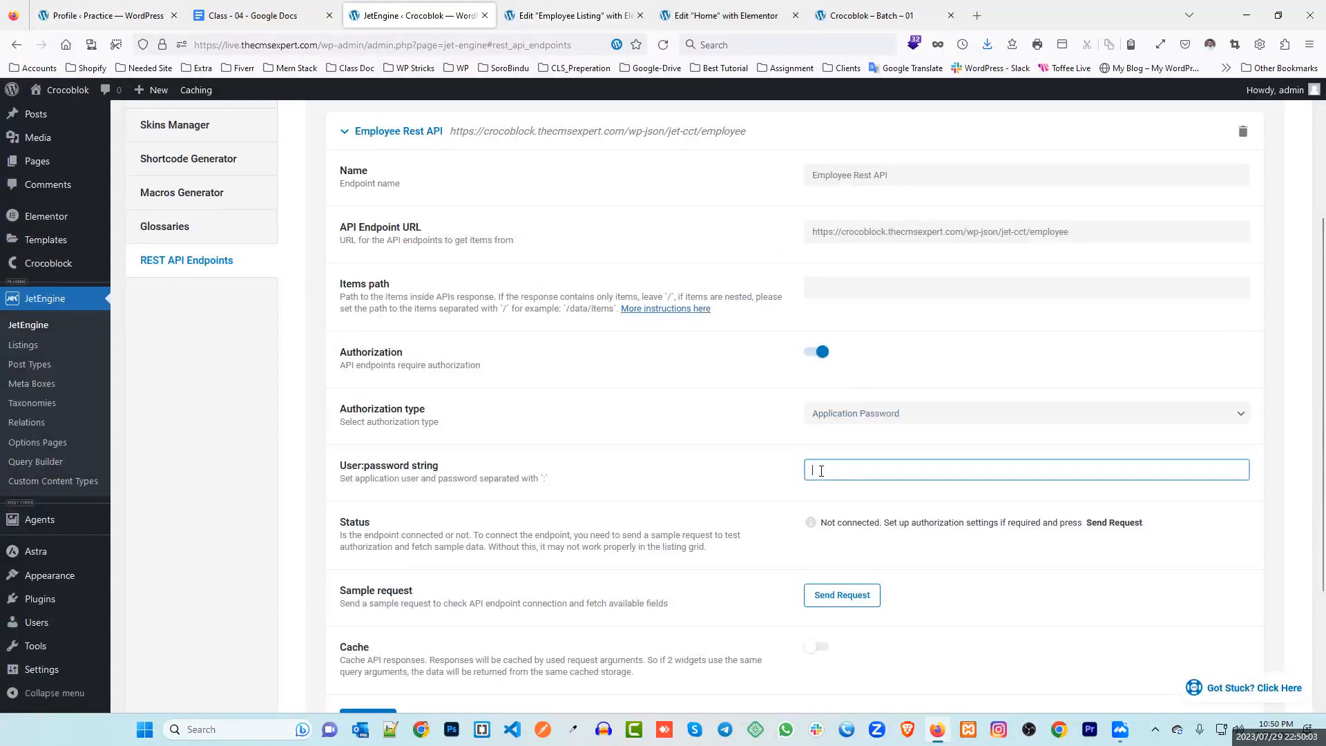
pyautogui.click(821, 470)
pyautogui.write('admin:')
pyautogui.hotkey('ctrl', 'v')
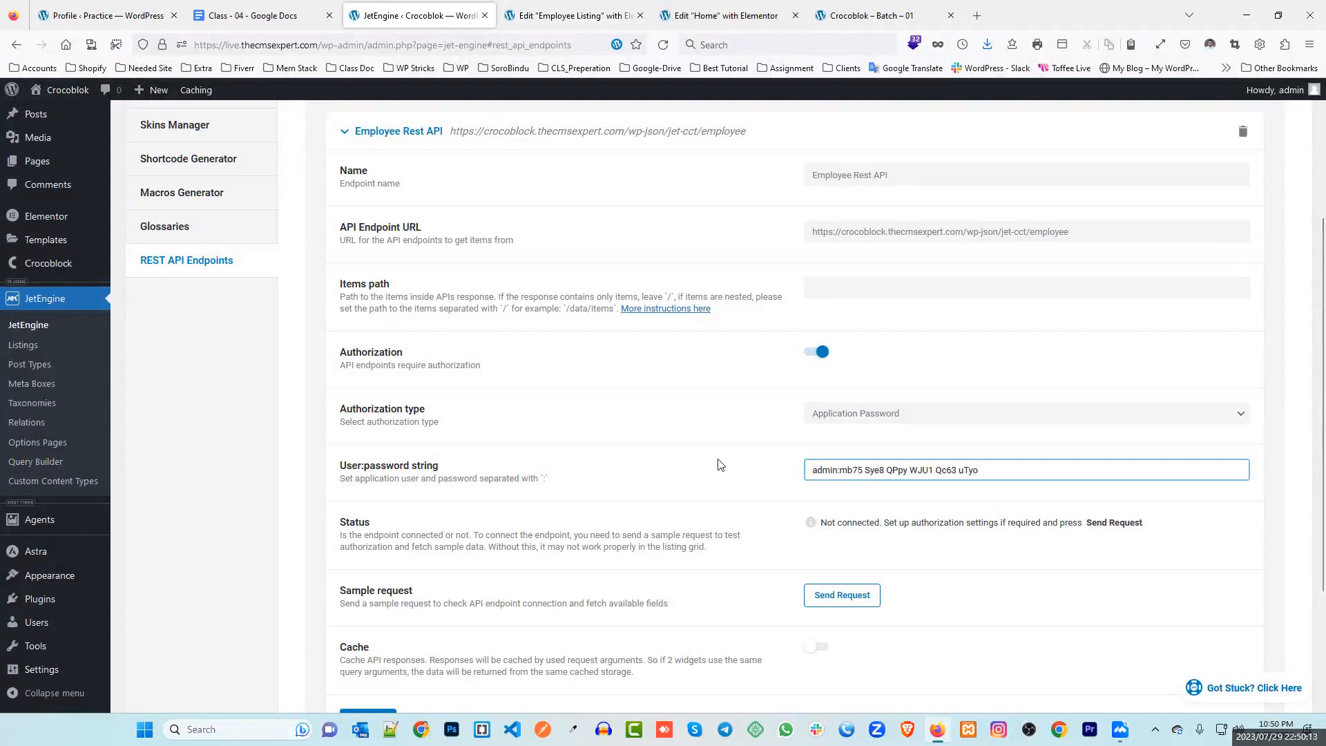
# Send a sample request, confirm the endpoint shows Connected, and save it
pyautogui.scroll(-2, 715, 465)
pyautogui.click(844, 454)
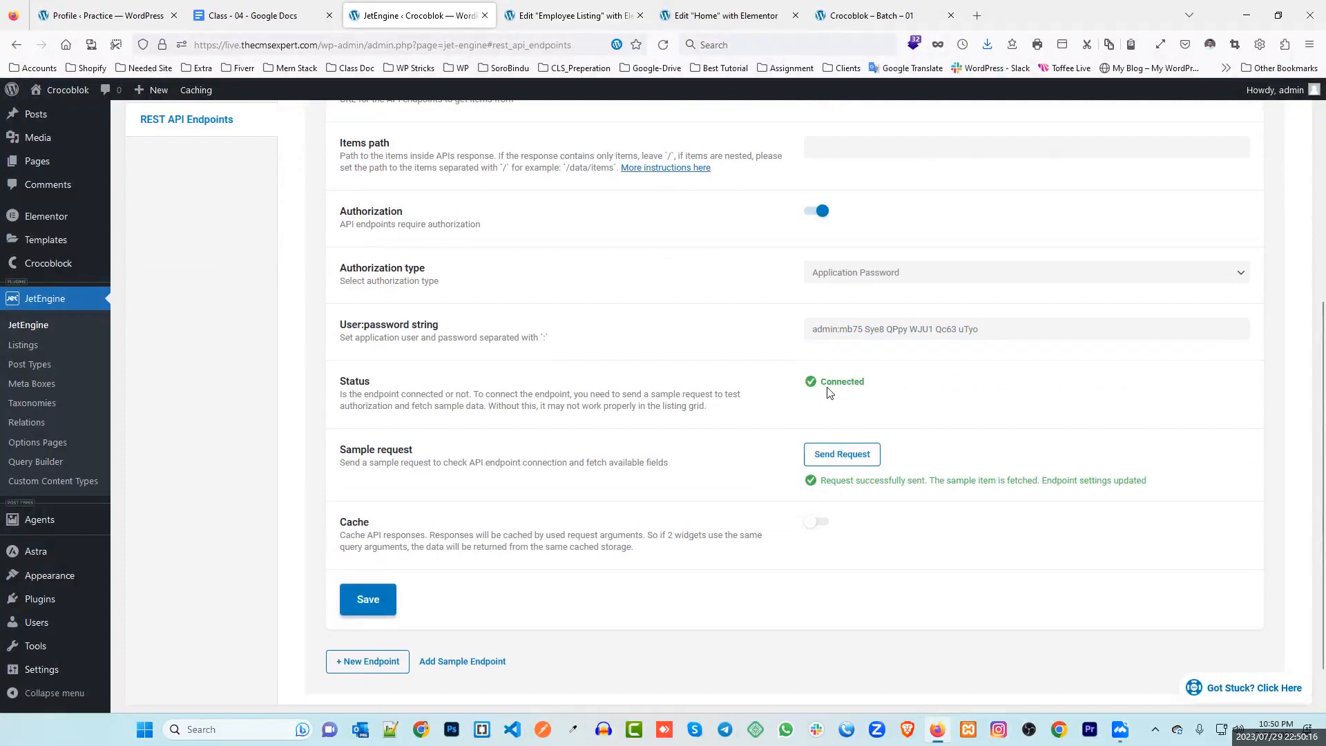
pyautogui.moveTo(821, 384); pyautogui.dragTo(867, 384)
pyautogui.click(369, 602)
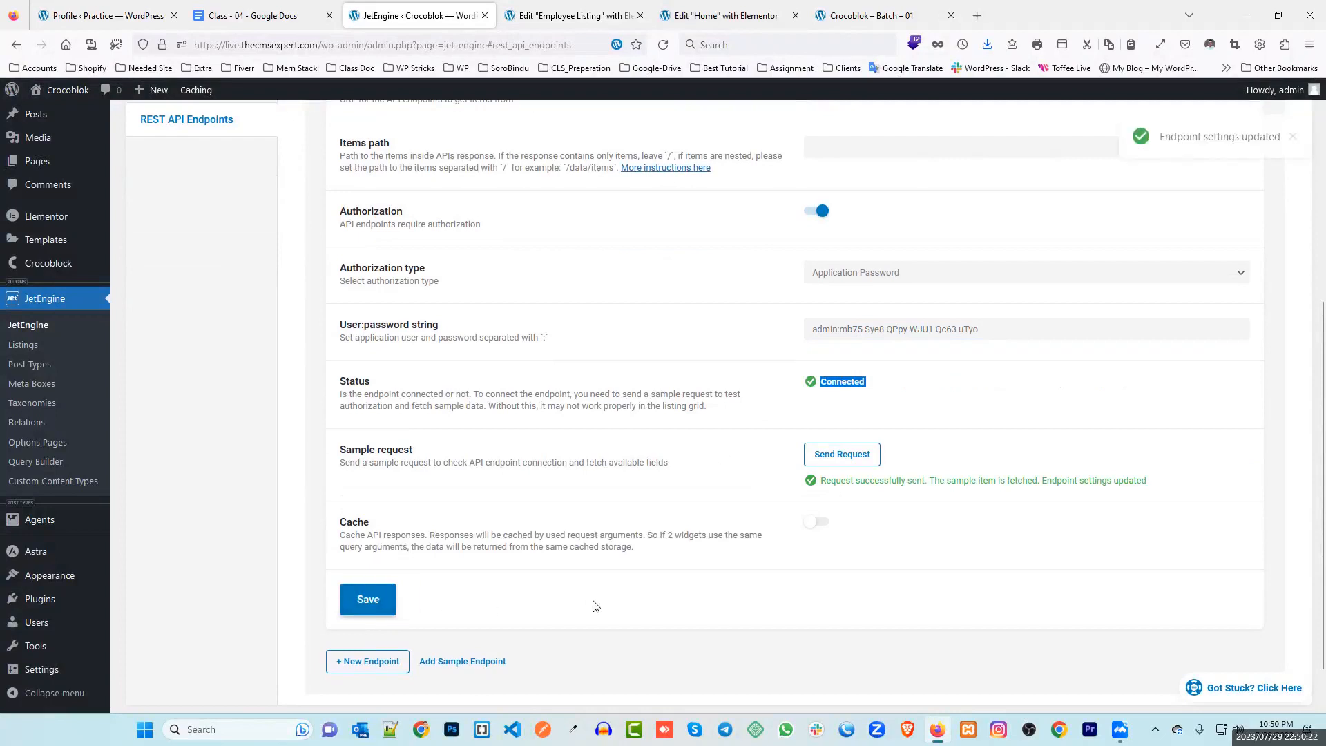
pyautogui.scroll(5, 587, 603)
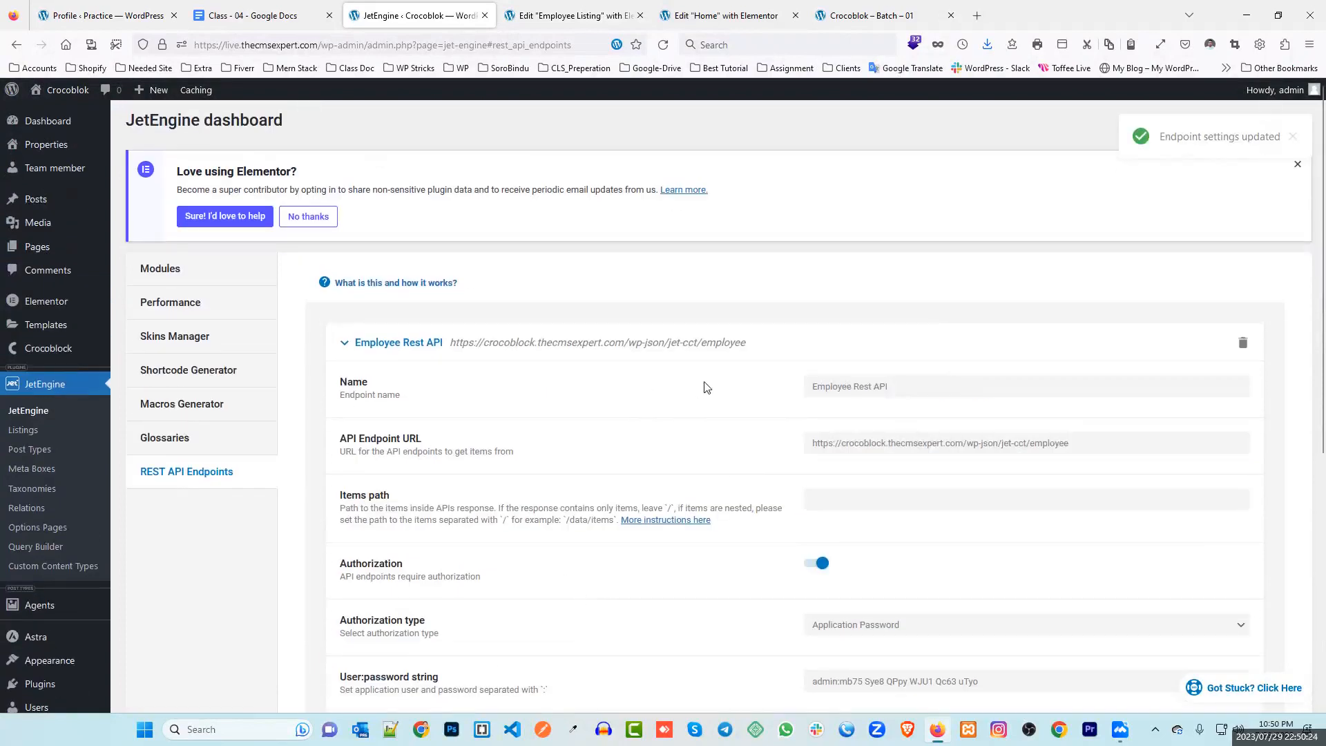
# Start a new listing item with REST API Endpoint source and the Employee Rest API endpoint
pyautogui.click(33, 432)
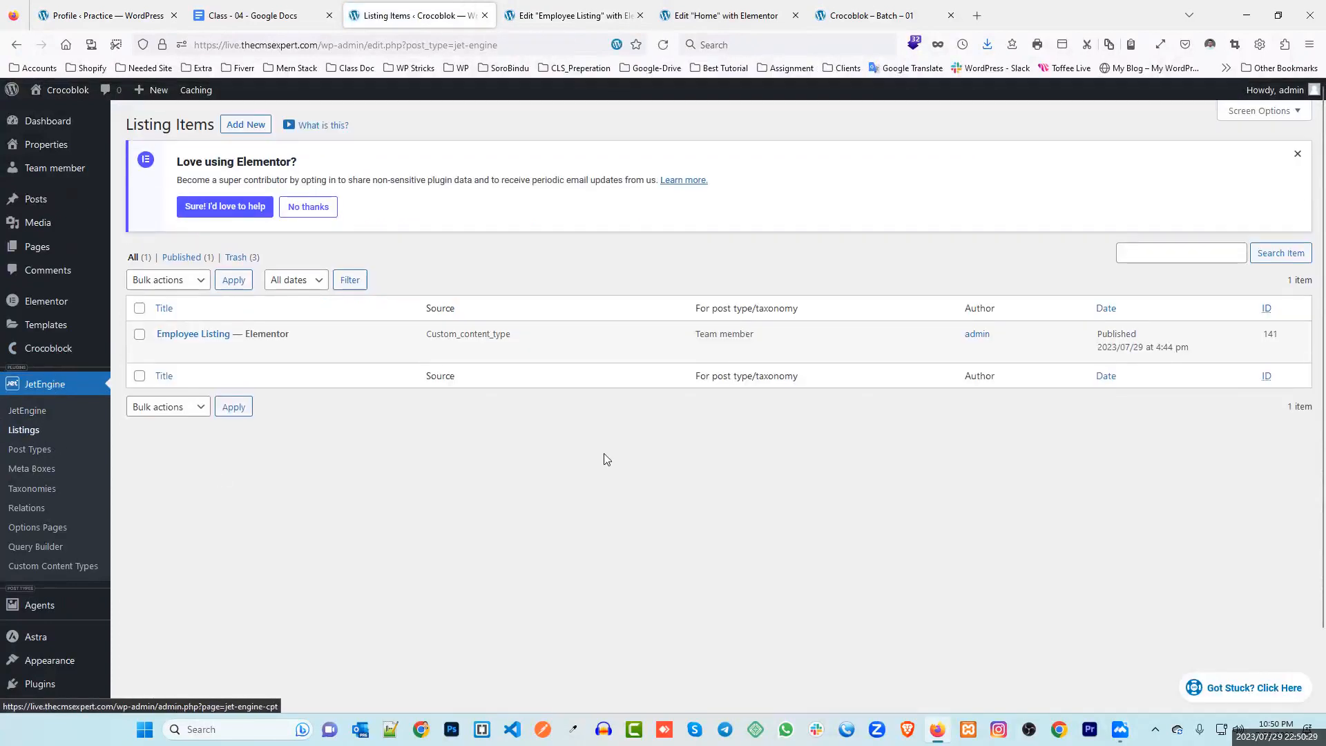
pyautogui.moveTo(362, 350)
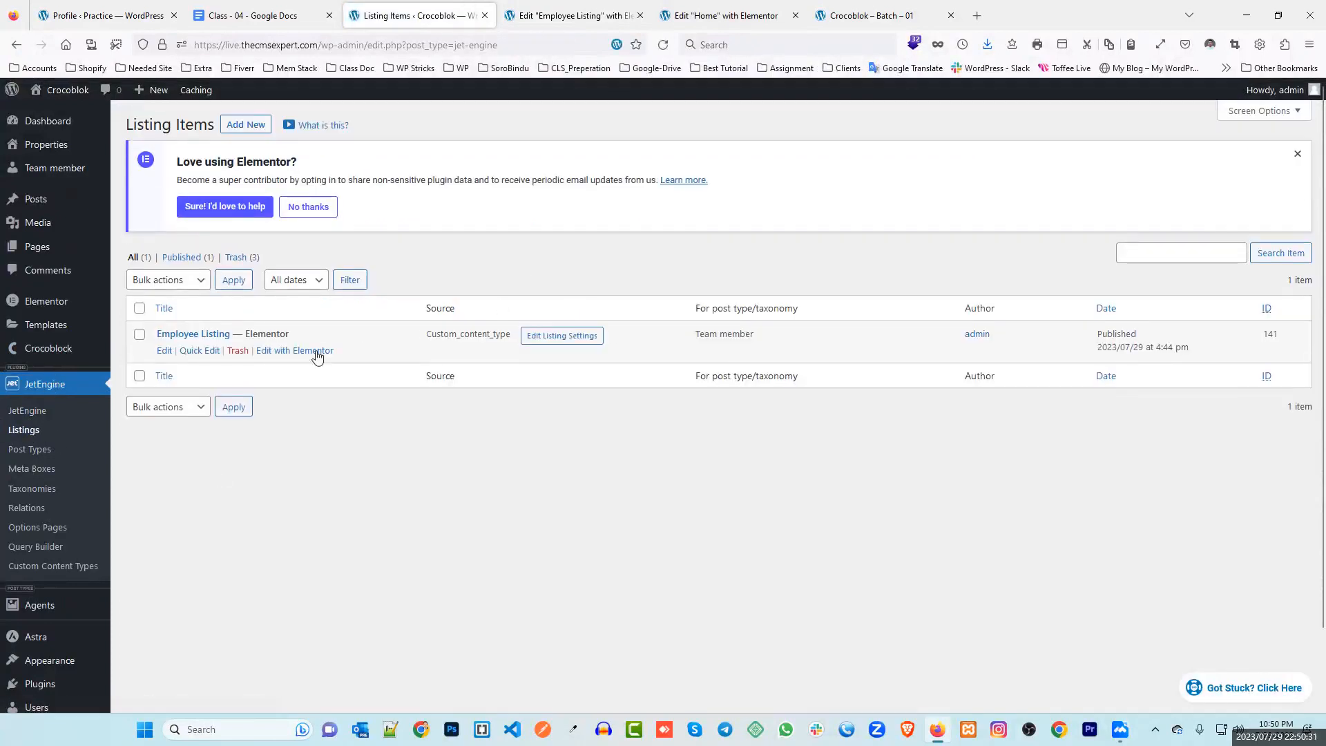
pyautogui.click(257, 129)
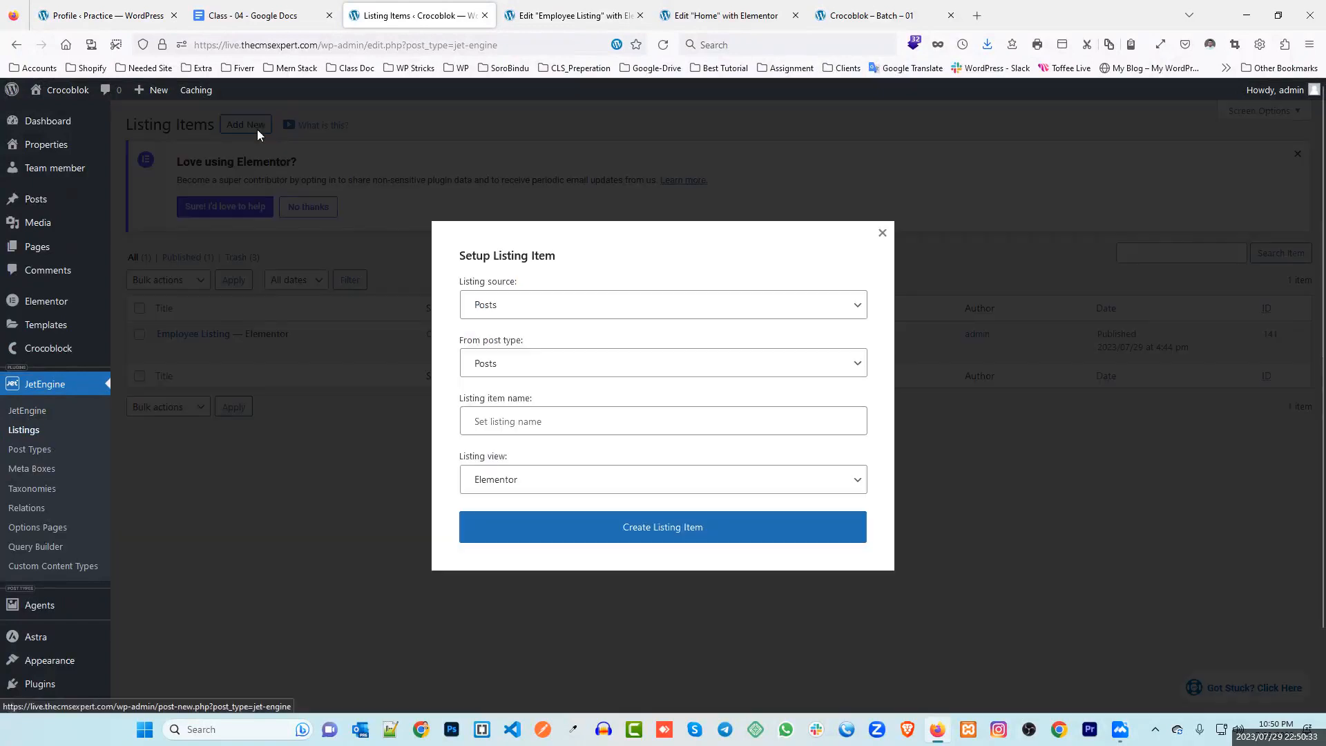
pyautogui.click(525, 306)
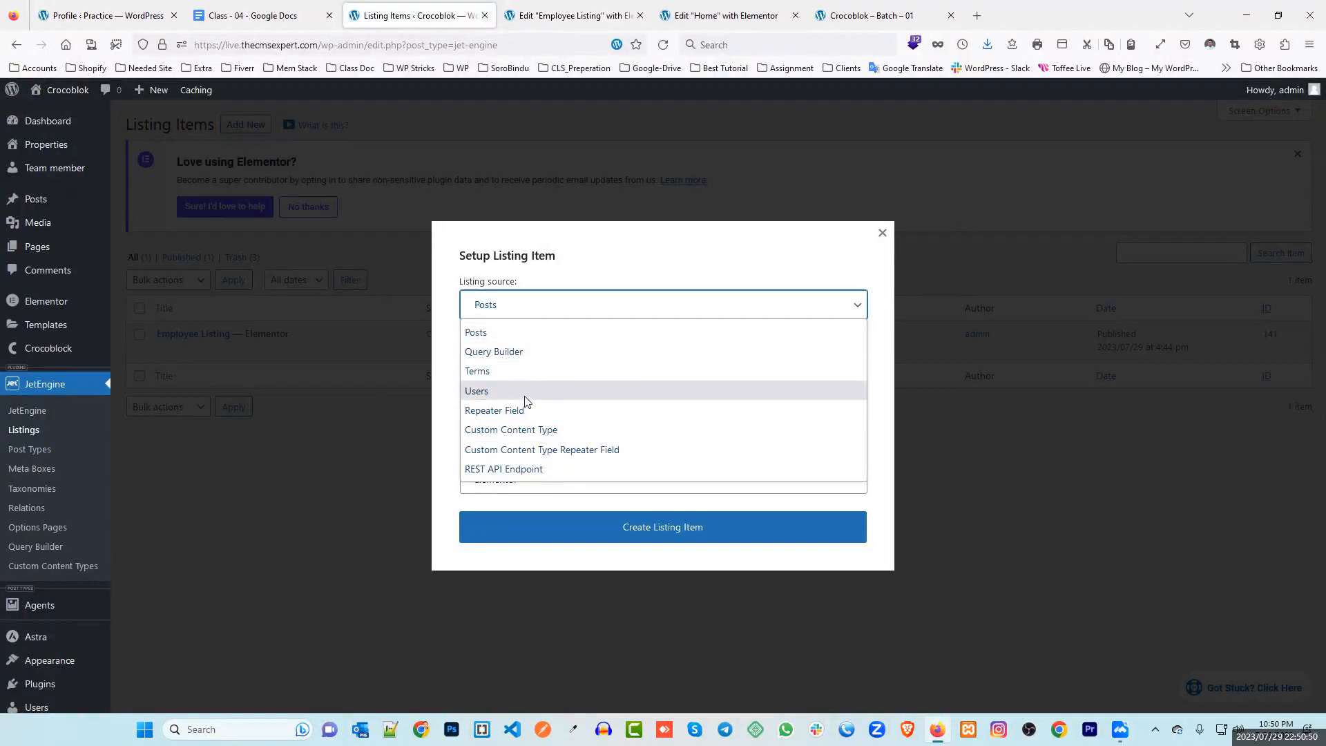
pyautogui.click(500, 471)
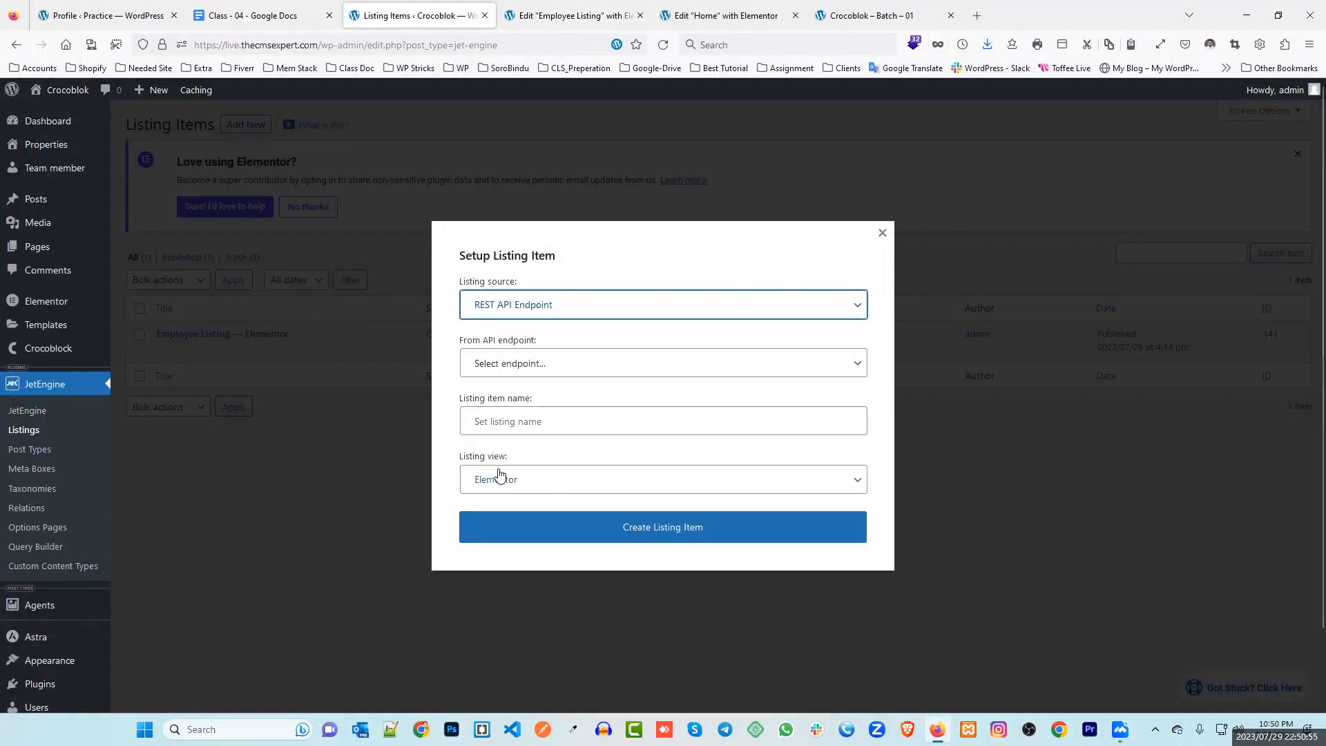
pyautogui.click(516, 362)
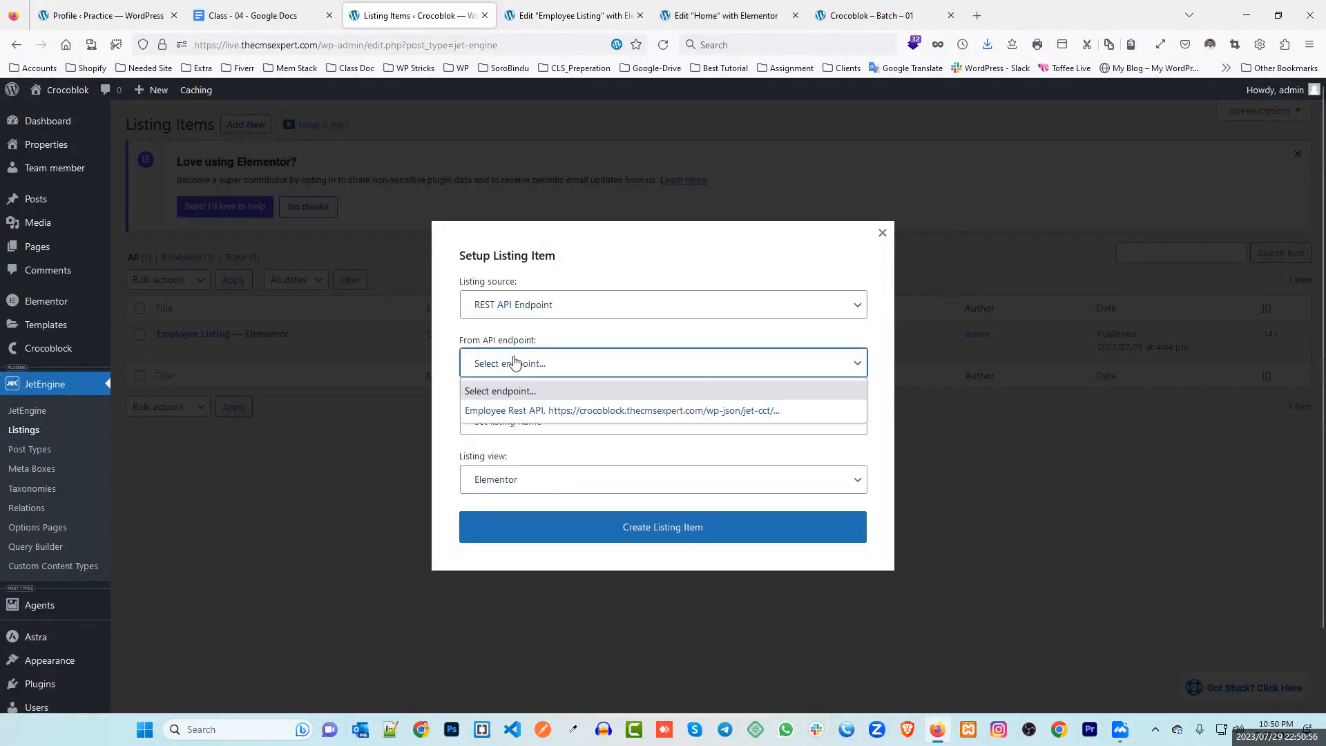
pyautogui.click(545, 413)
# Name the listing item Employee Listing API and create it
pyautogui.click(496, 422)
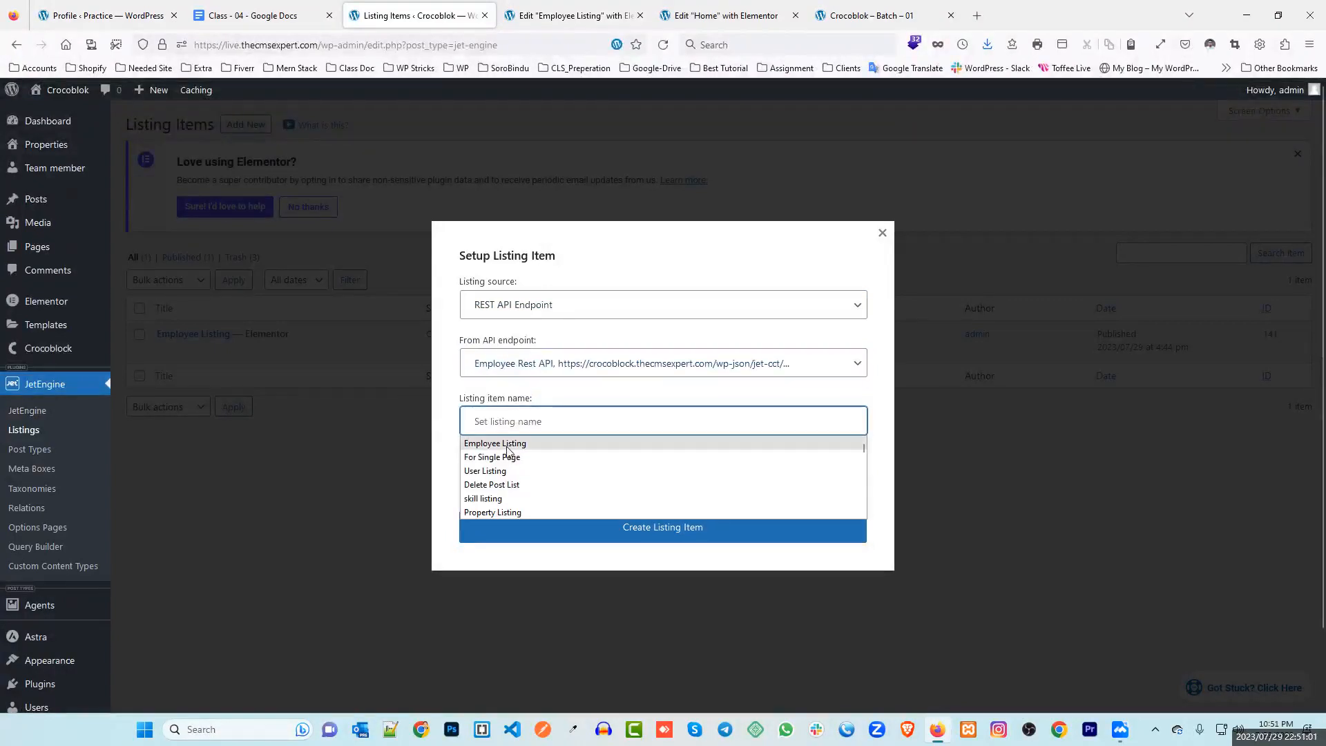
pyautogui.click(507, 446)
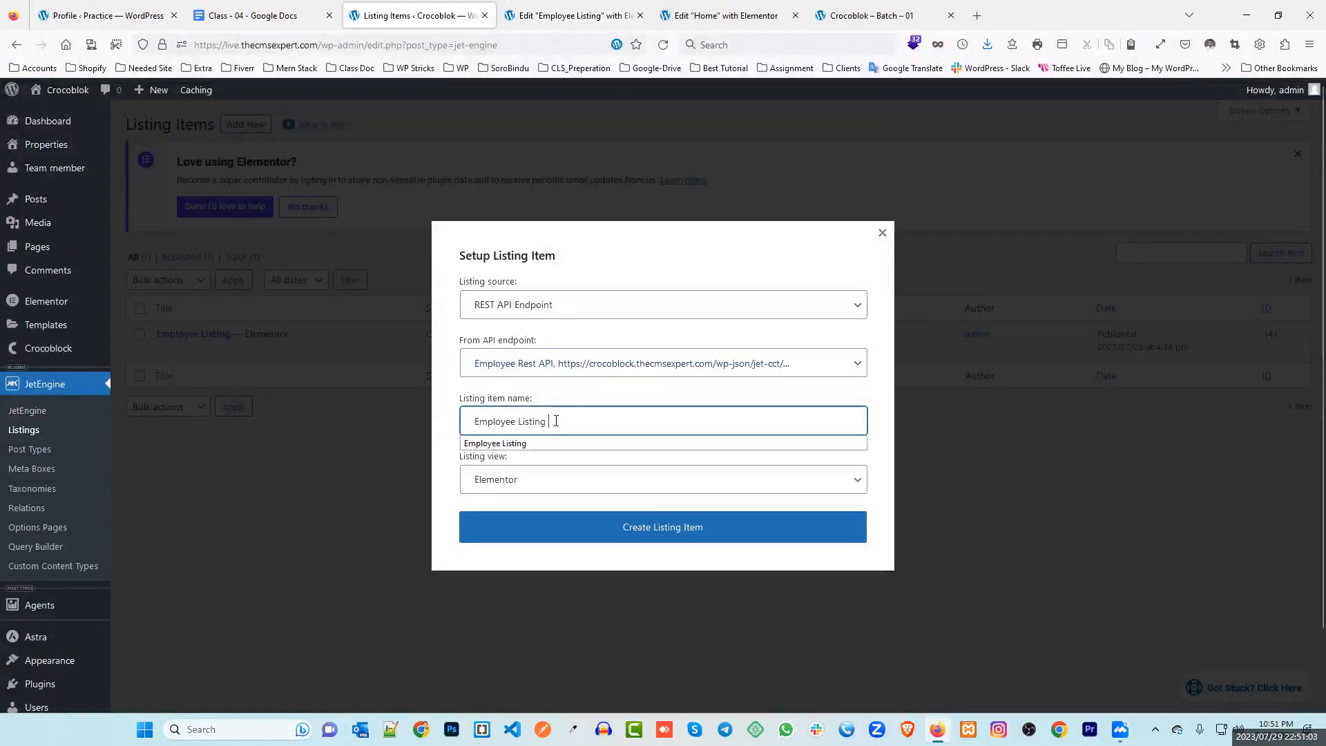
pyautogui.write('API')
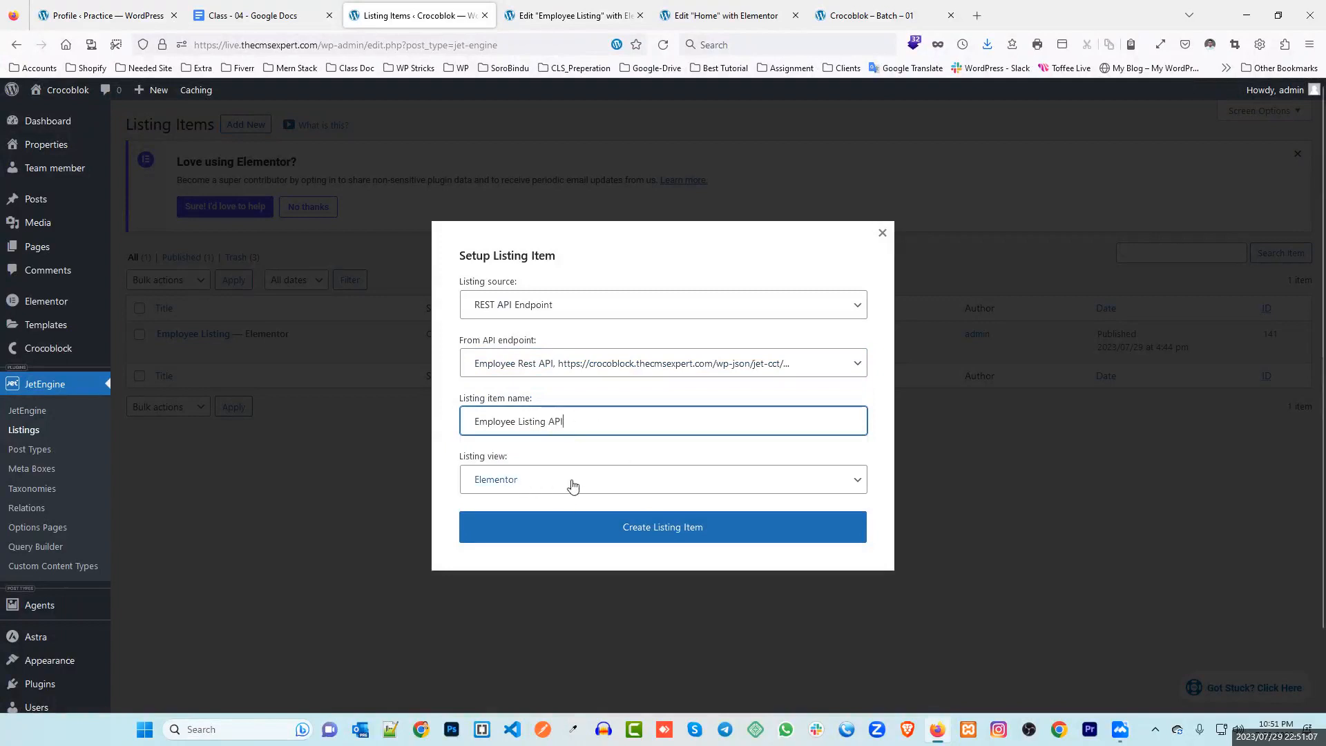
pyautogui.click(669, 529)
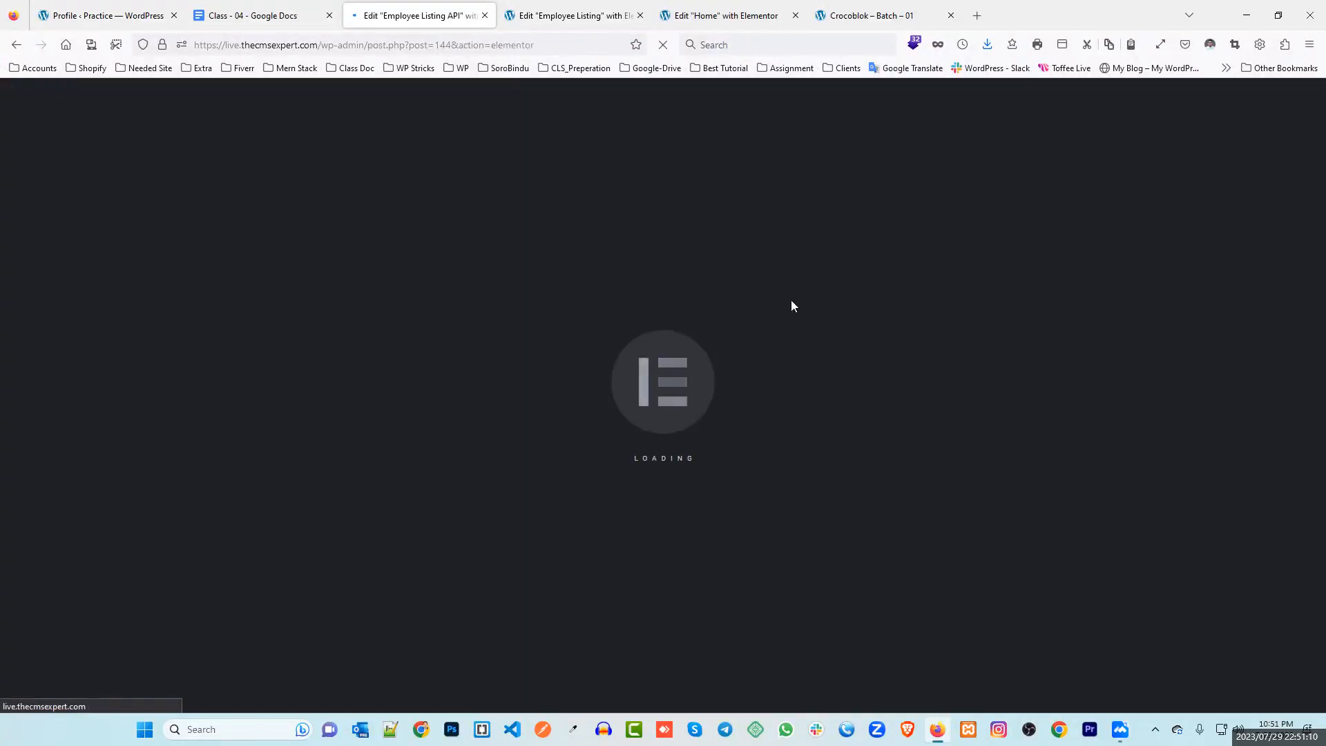
# Check the open tabs and switch to the Home page's Elementor editor
pyautogui.click(107, 16)
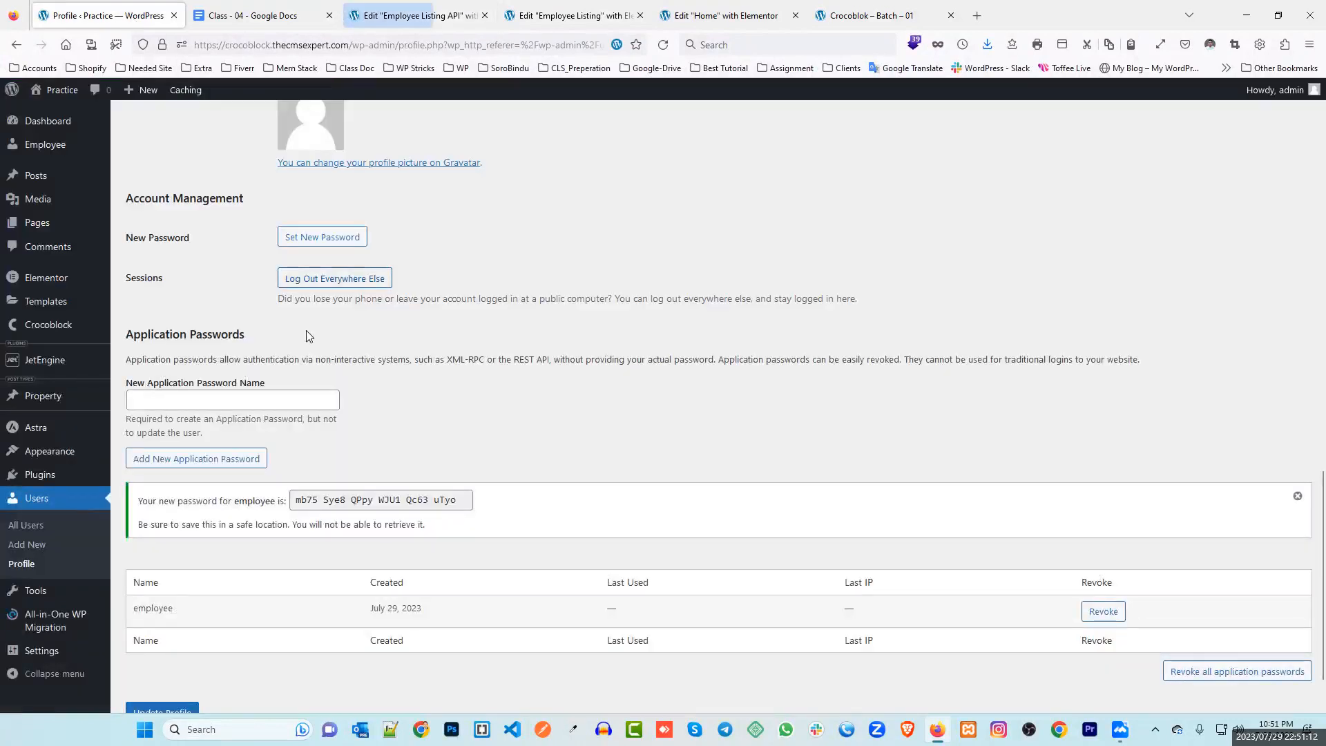
pyautogui.scroll(5, 317, 317)
pyautogui.scroll(10, 317, 317)
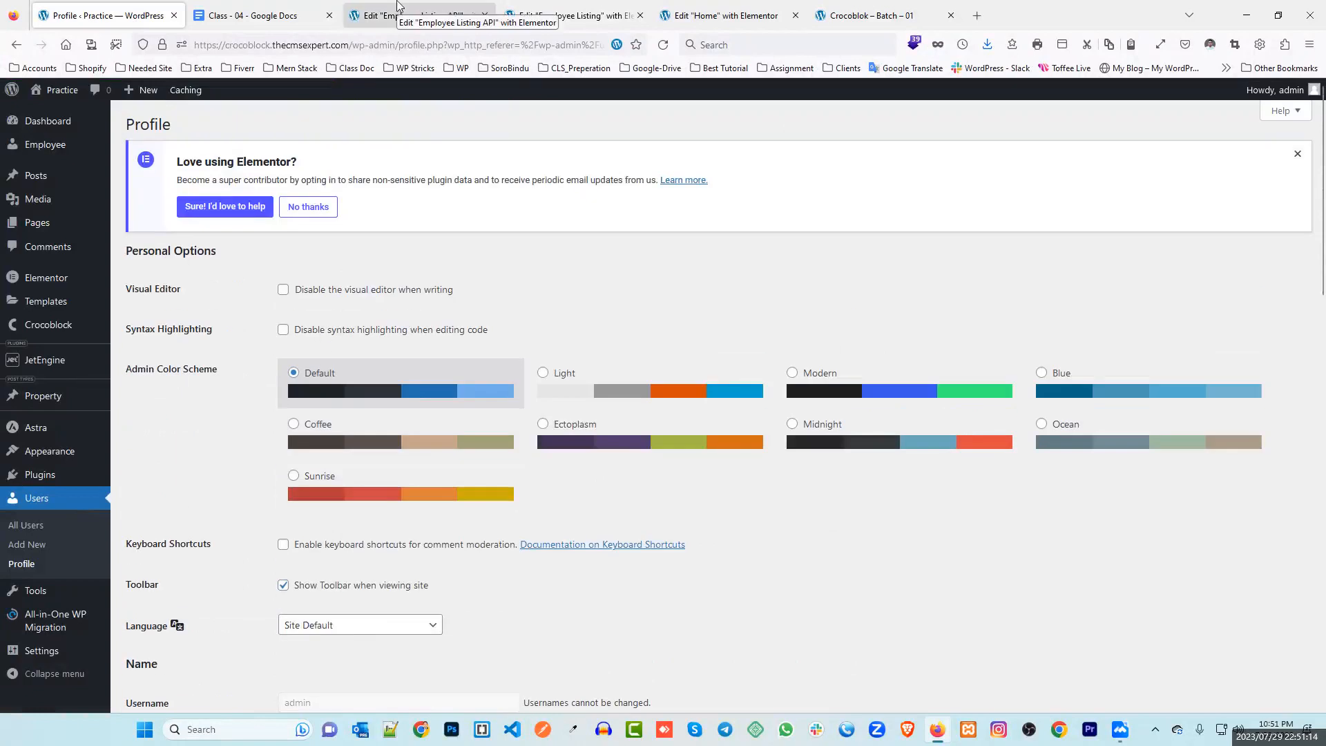
pyautogui.click(399, 5)
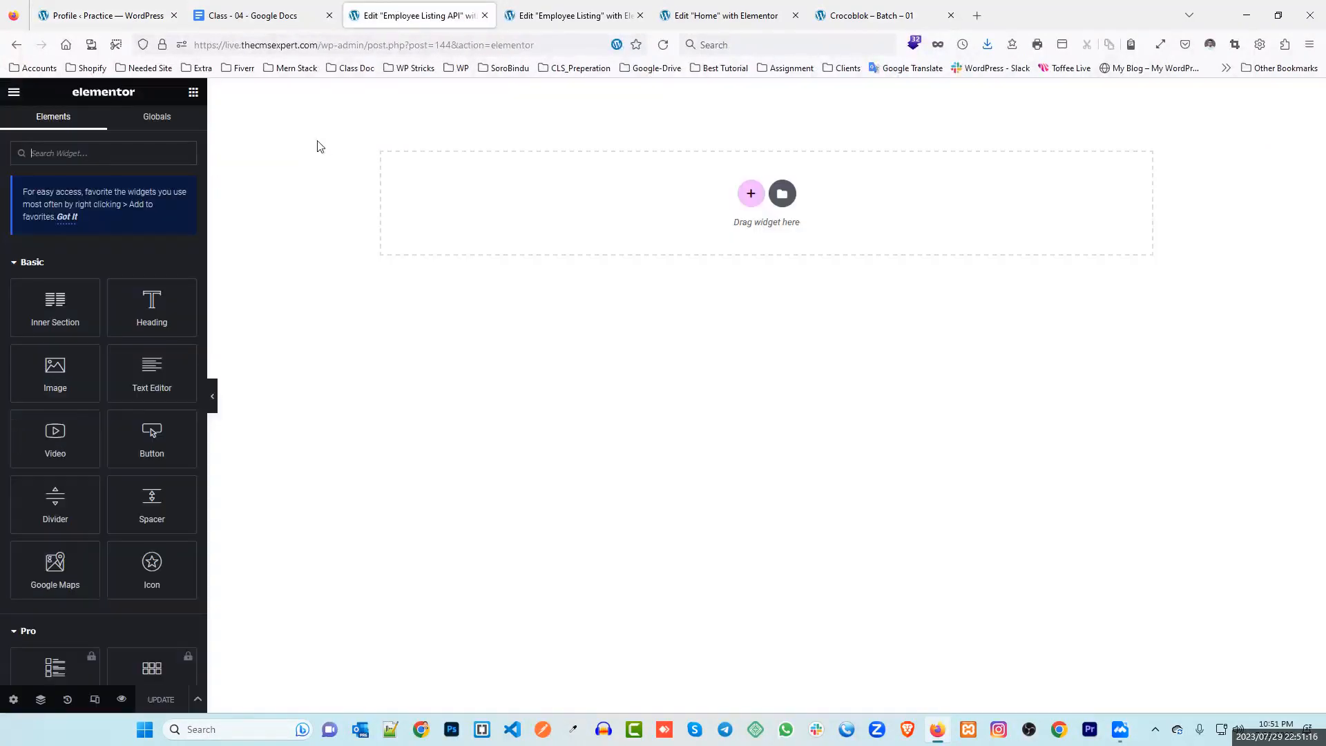
pyautogui.click(504, 18)
pyautogui.click(721, 15)
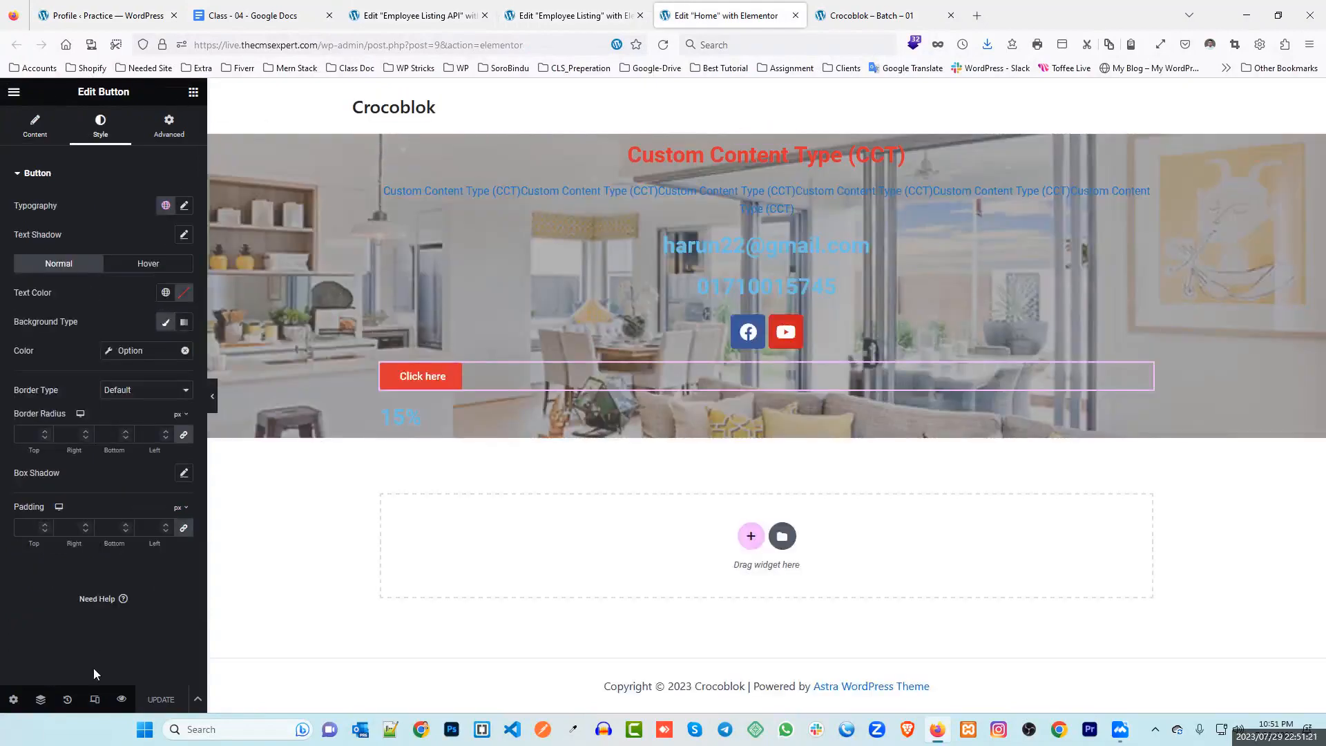
# Exit the Home page editor to the WP Dashboard, then go to the Practice profile tab
pyautogui.click(14, 704)
pyautogui.click(318, 623)
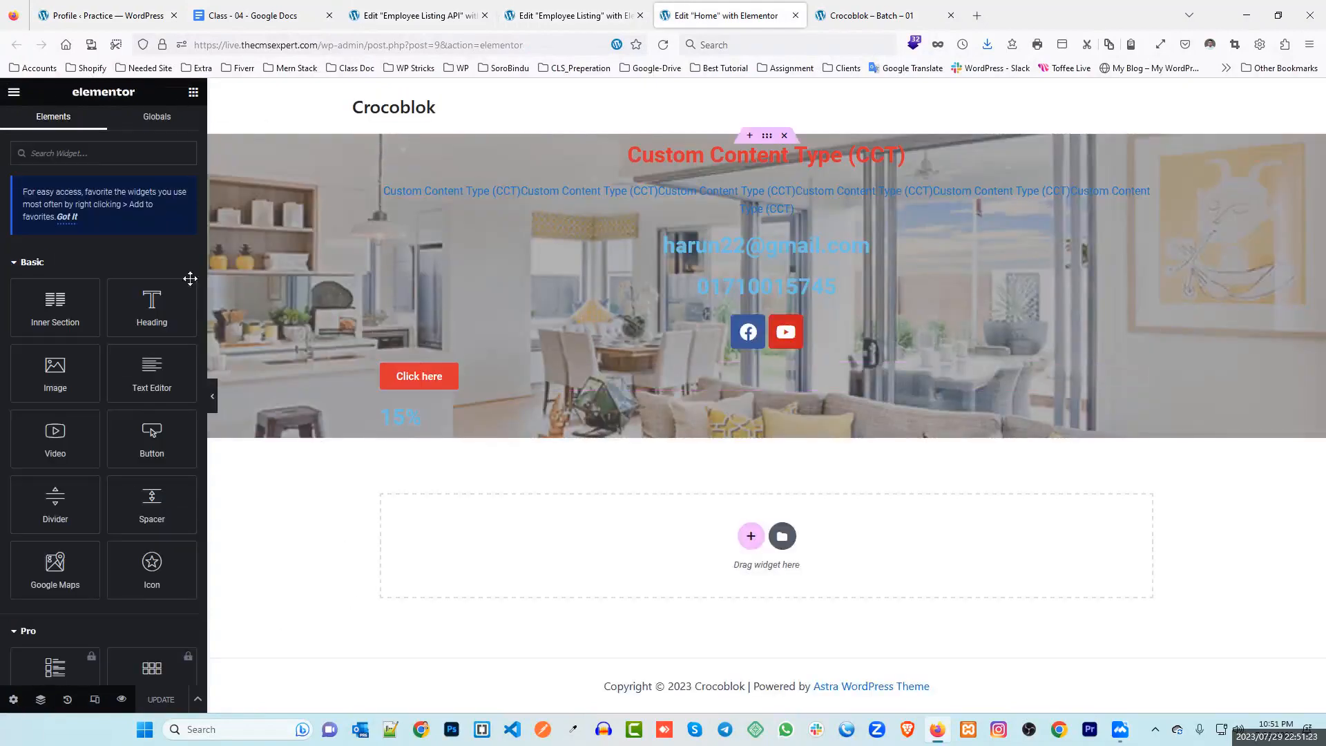
pyautogui.click(14, 92)
pyautogui.click(78, 362)
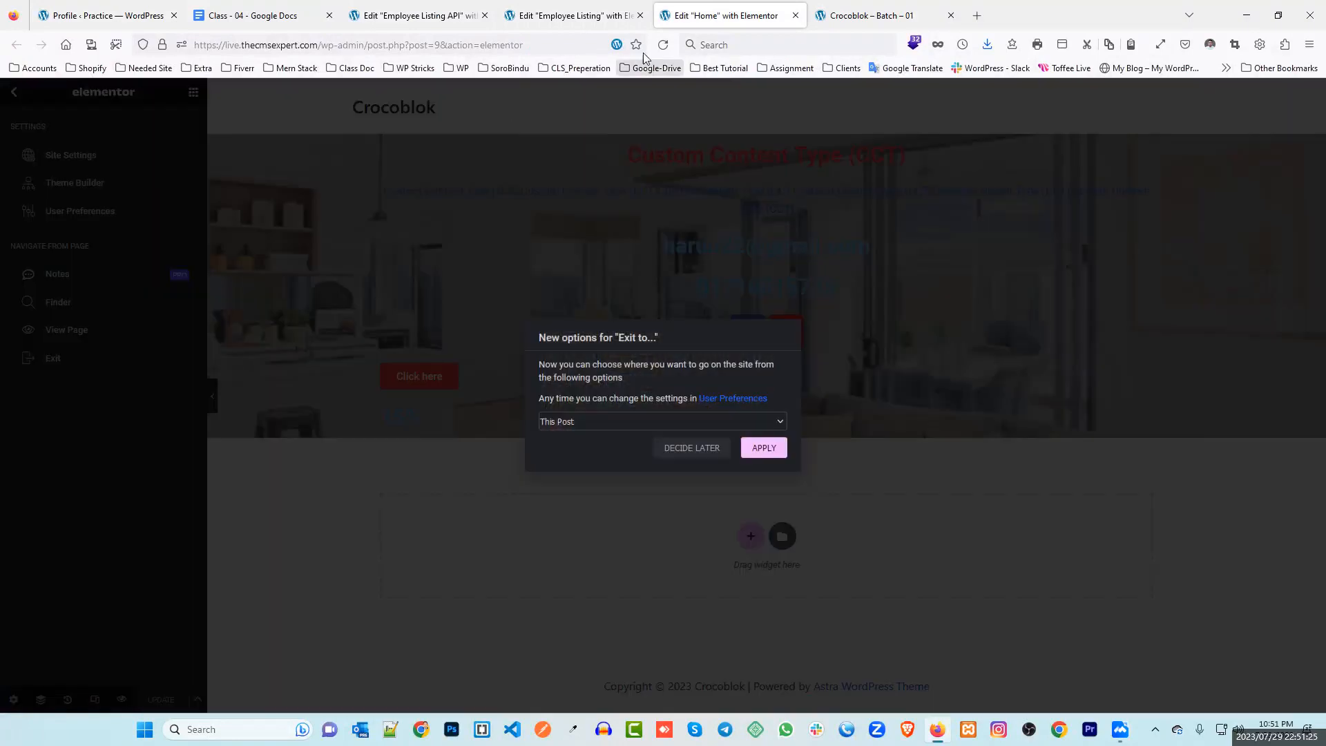
pyautogui.click(695, 420)
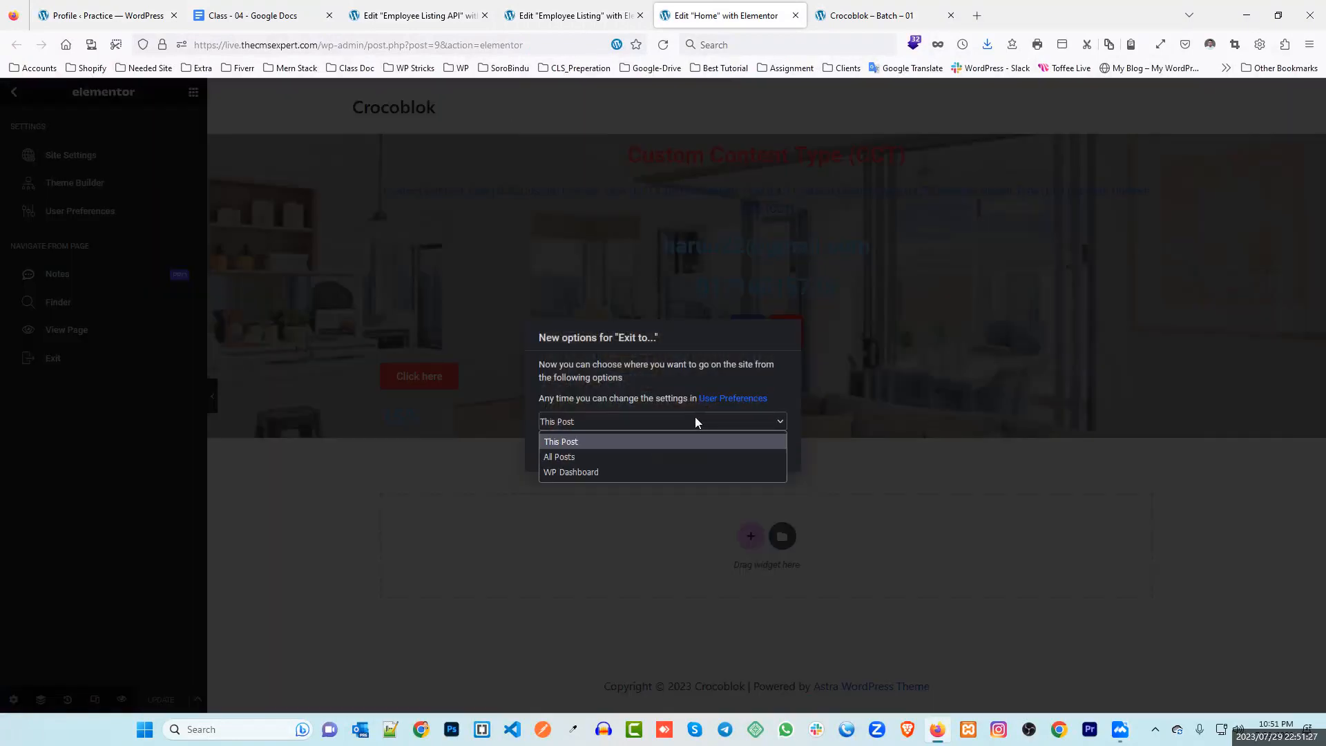
pyautogui.click(628, 474)
pyautogui.click(764, 449)
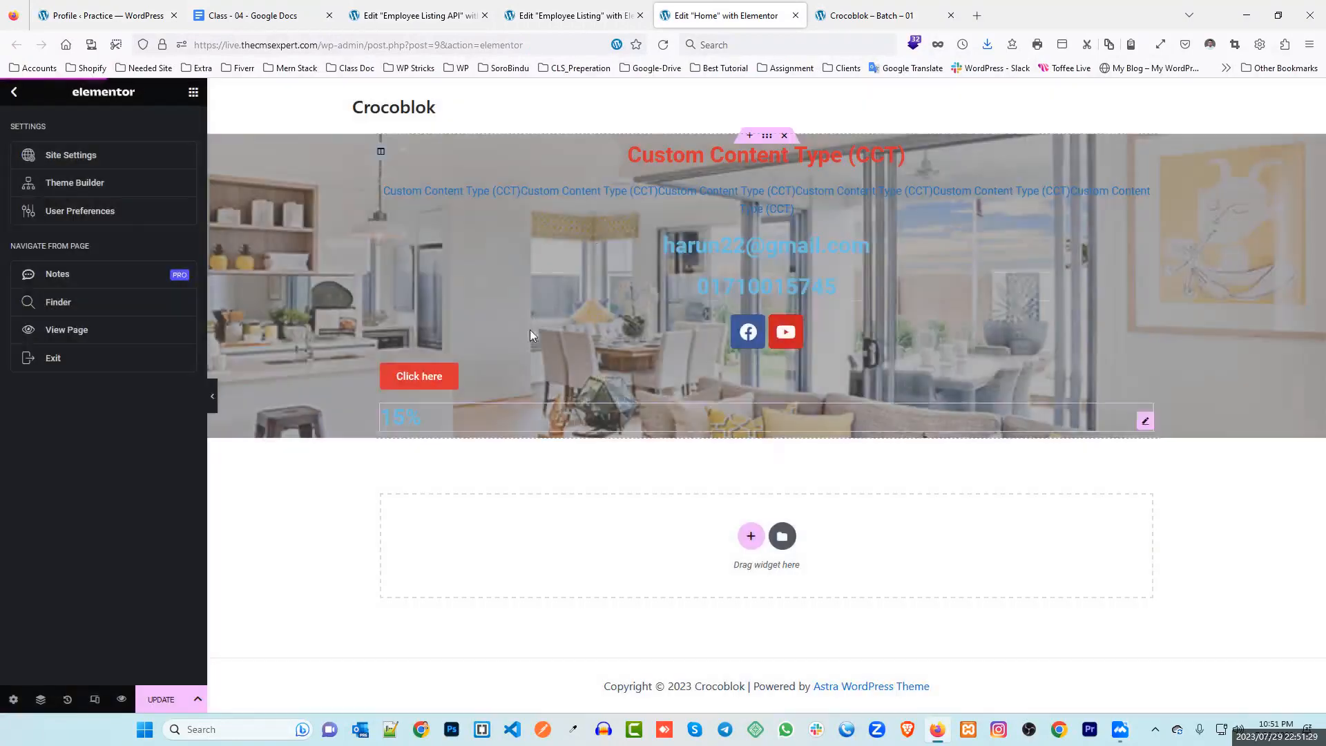
pyautogui.click(714, 424)
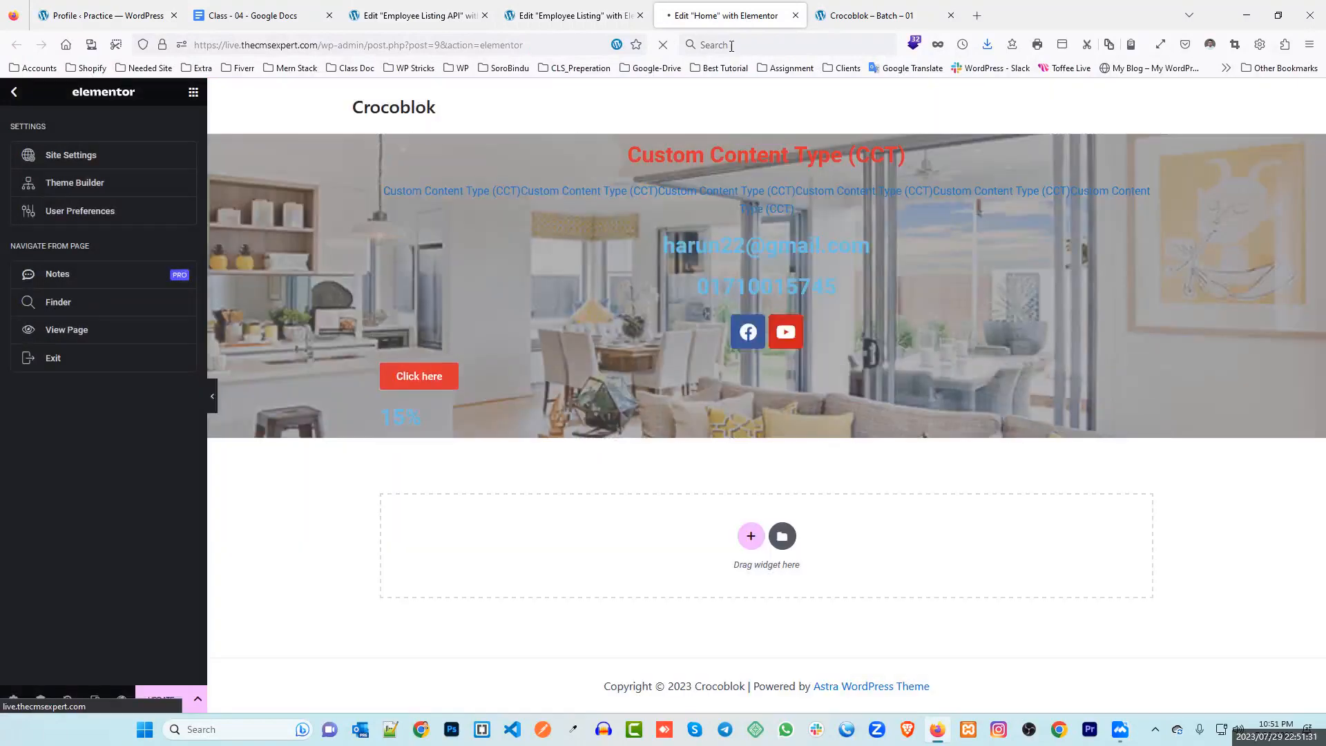
pyautogui.moveTo(749, 17); pyautogui.dragTo(442, 15)
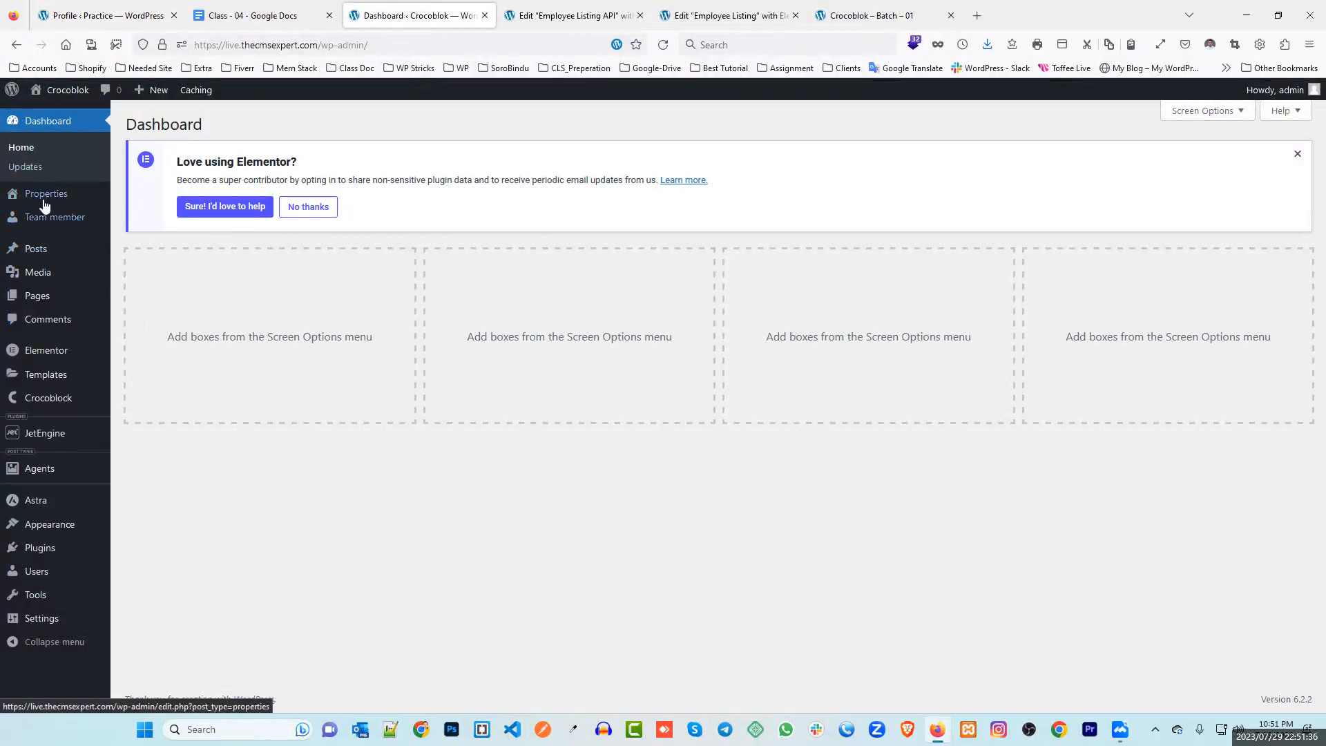
pyautogui.click(107, 16)
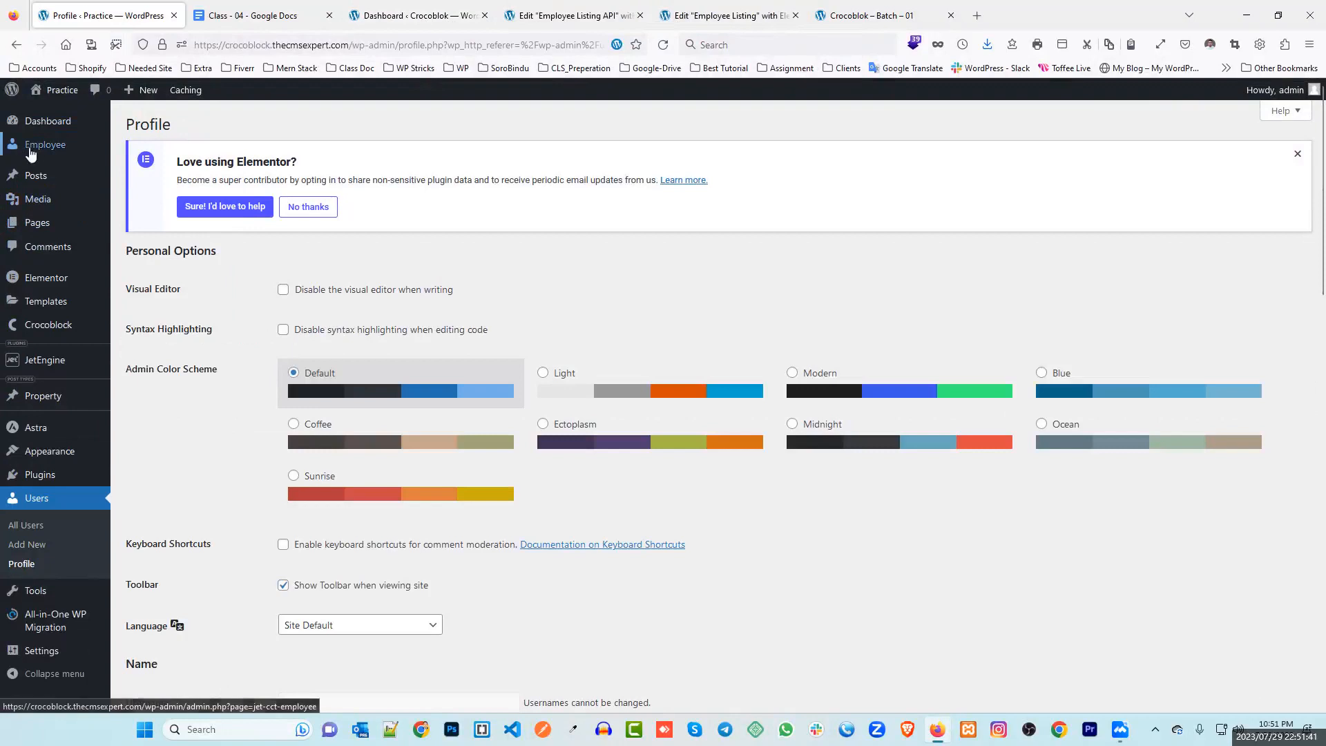
# In the Employee Listing API editor, add a one-column section and bring up its widgets
pyautogui.click(551, 13)
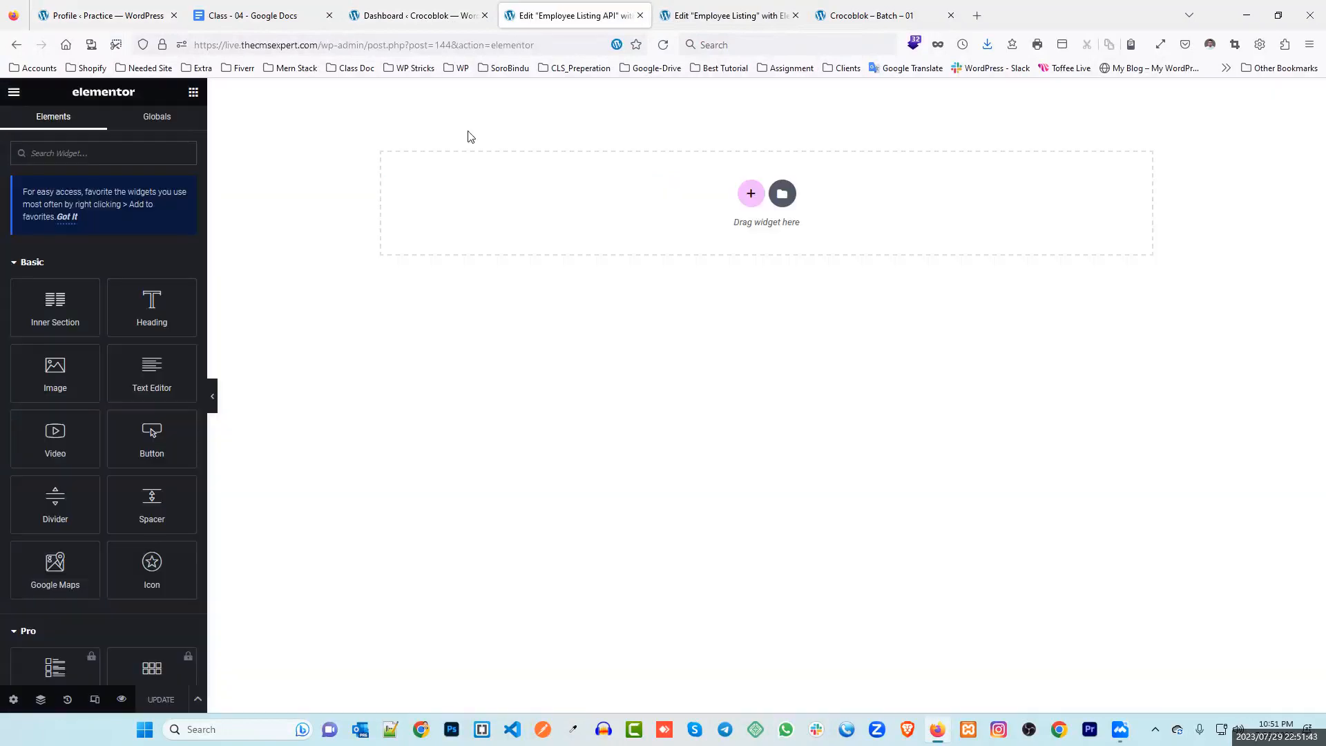
pyautogui.click(421, 15)
pyautogui.hotkey('ctrl', 'Tab')
pyautogui.click(750, 195)
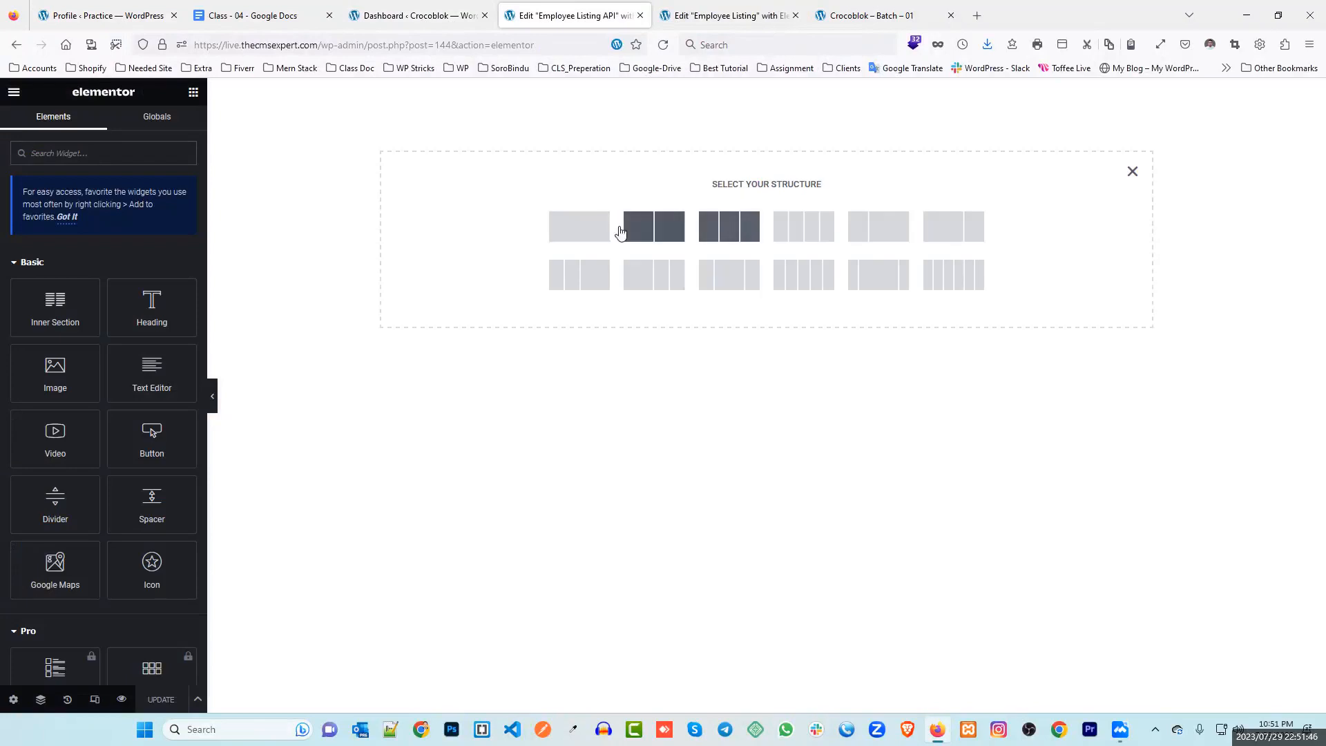
pyautogui.click(580, 227)
pyautogui.click(766, 100)
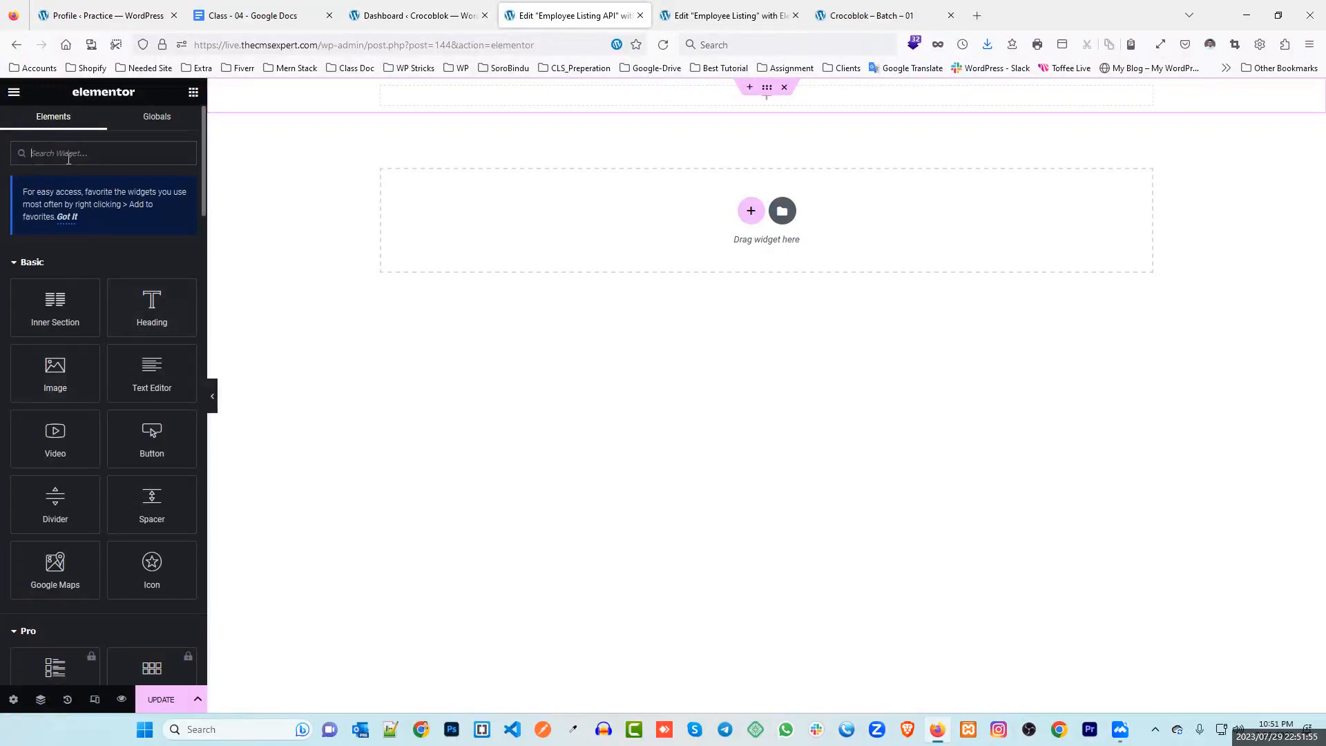
# Add a Dynamic Field widget to the column showing the _ID object field
pyautogui.write('dyn')
pyautogui.moveTo(56, 273); pyautogui.dragTo(697, 103)
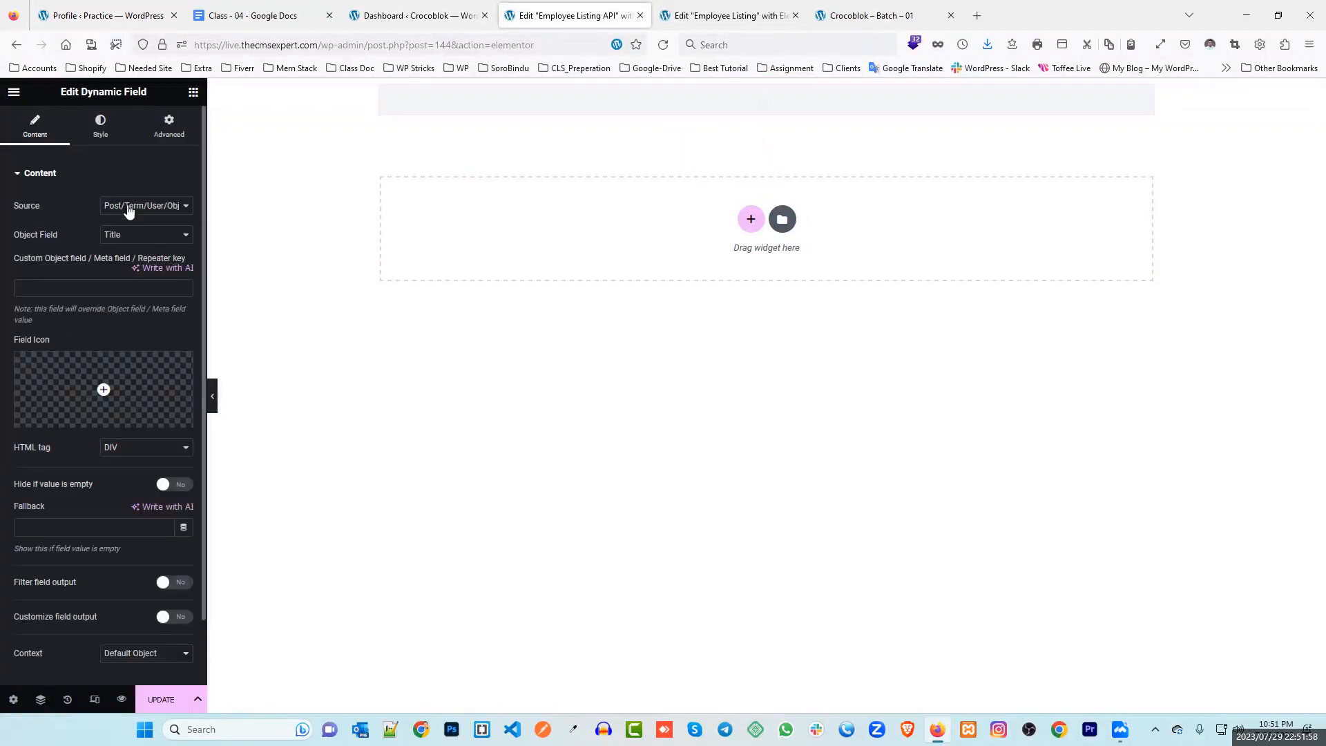
pyautogui.click(131, 235)
pyautogui.scroll(-3, 170, 450)
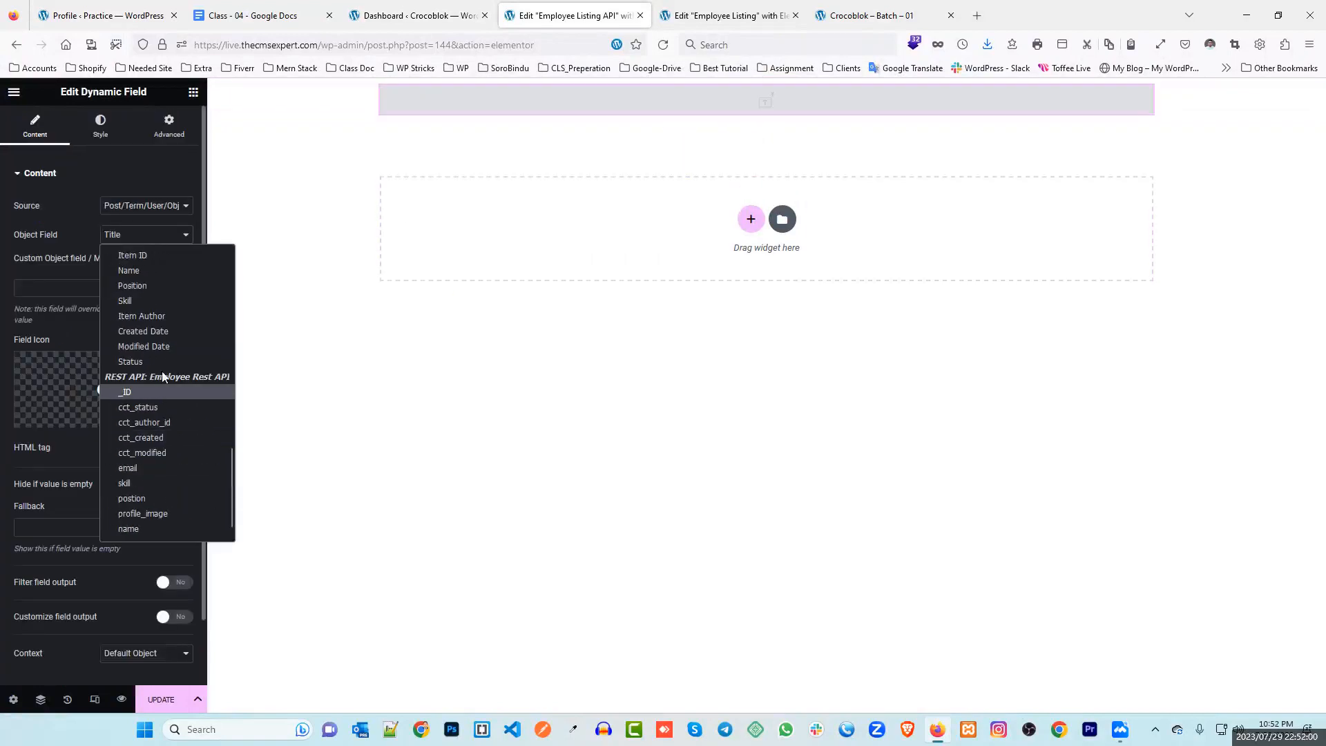
pyautogui.click(139, 392)
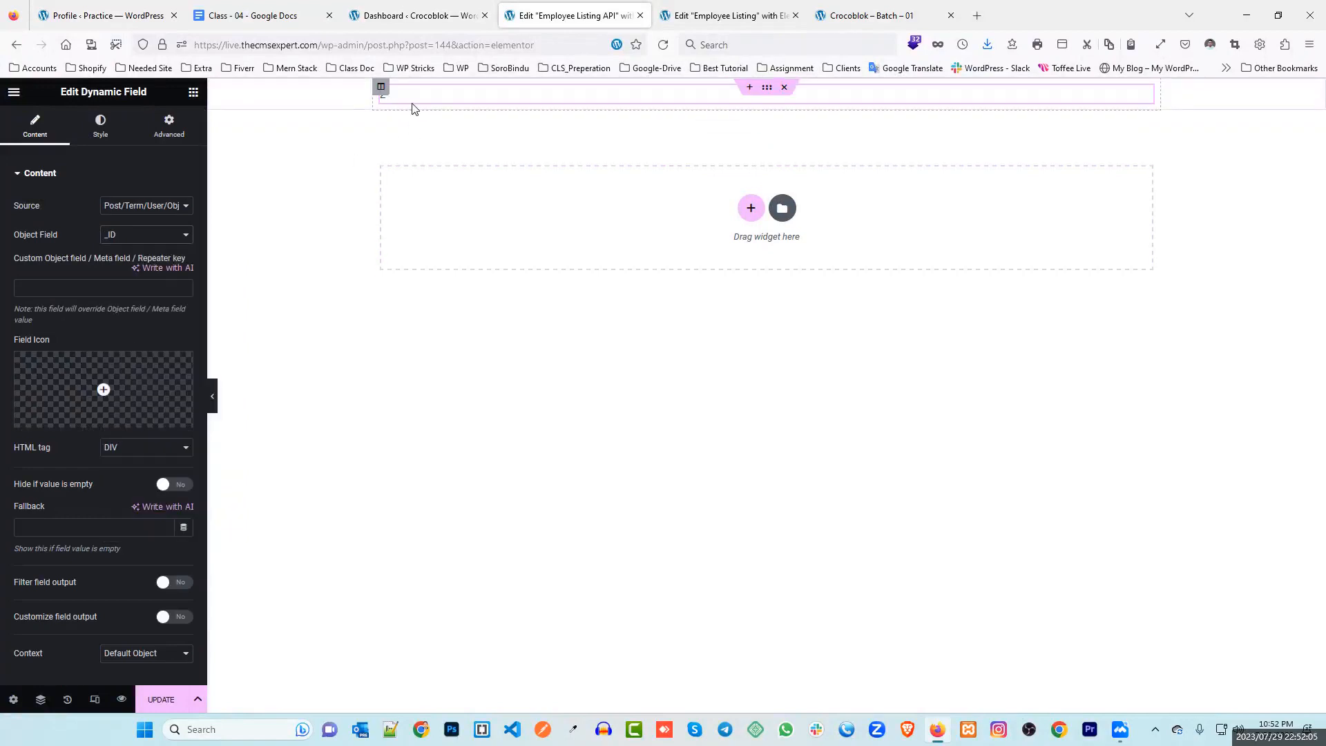
# Duplicate the _ID field and set the copy's object field to email
pyautogui.rightClick(493, 96)
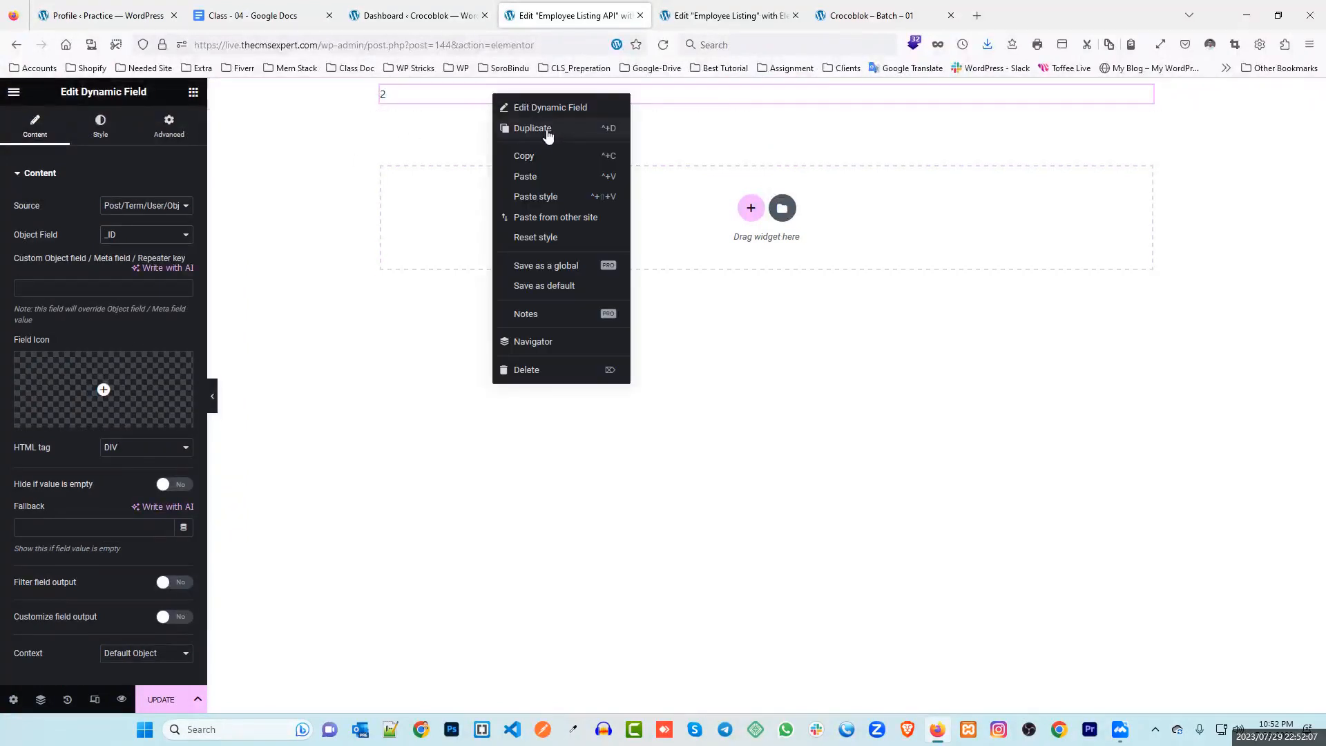
pyautogui.click(548, 130)
pyautogui.click(141, 233)
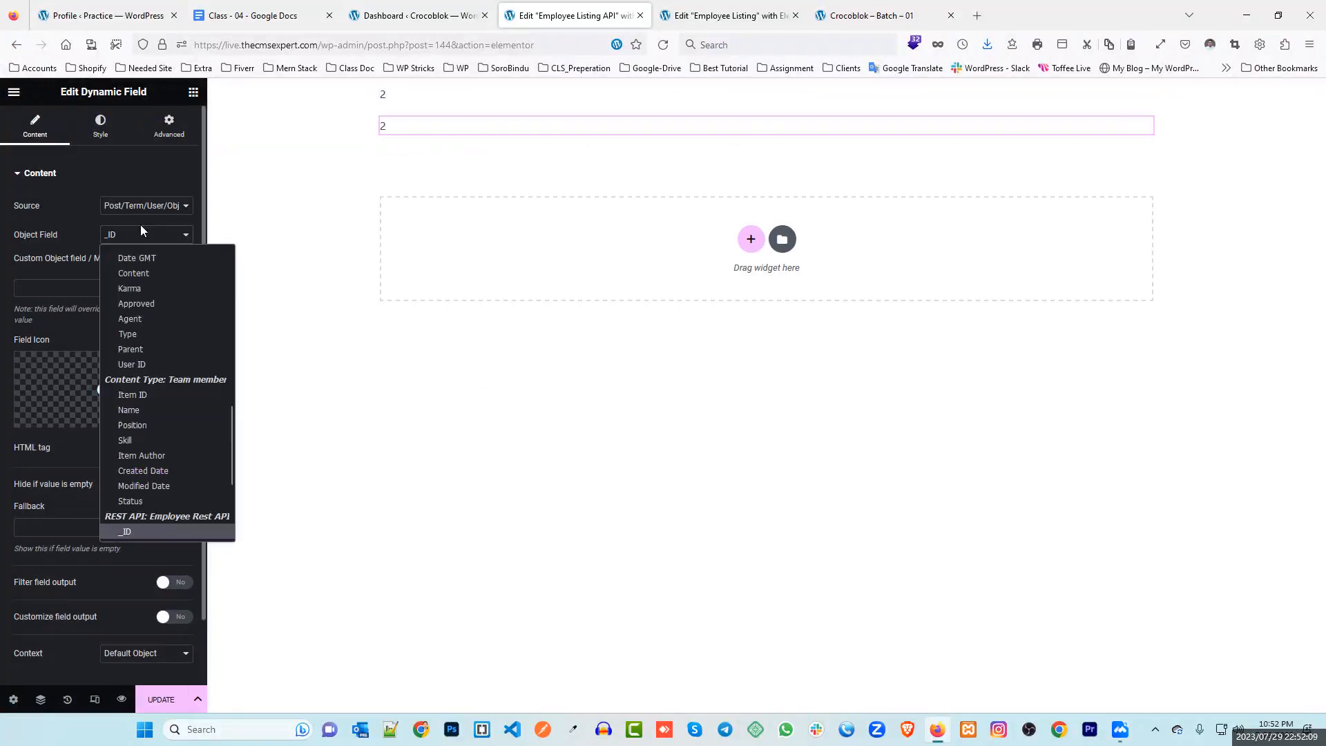
pyautogui.scroll(-3, 164, 442)
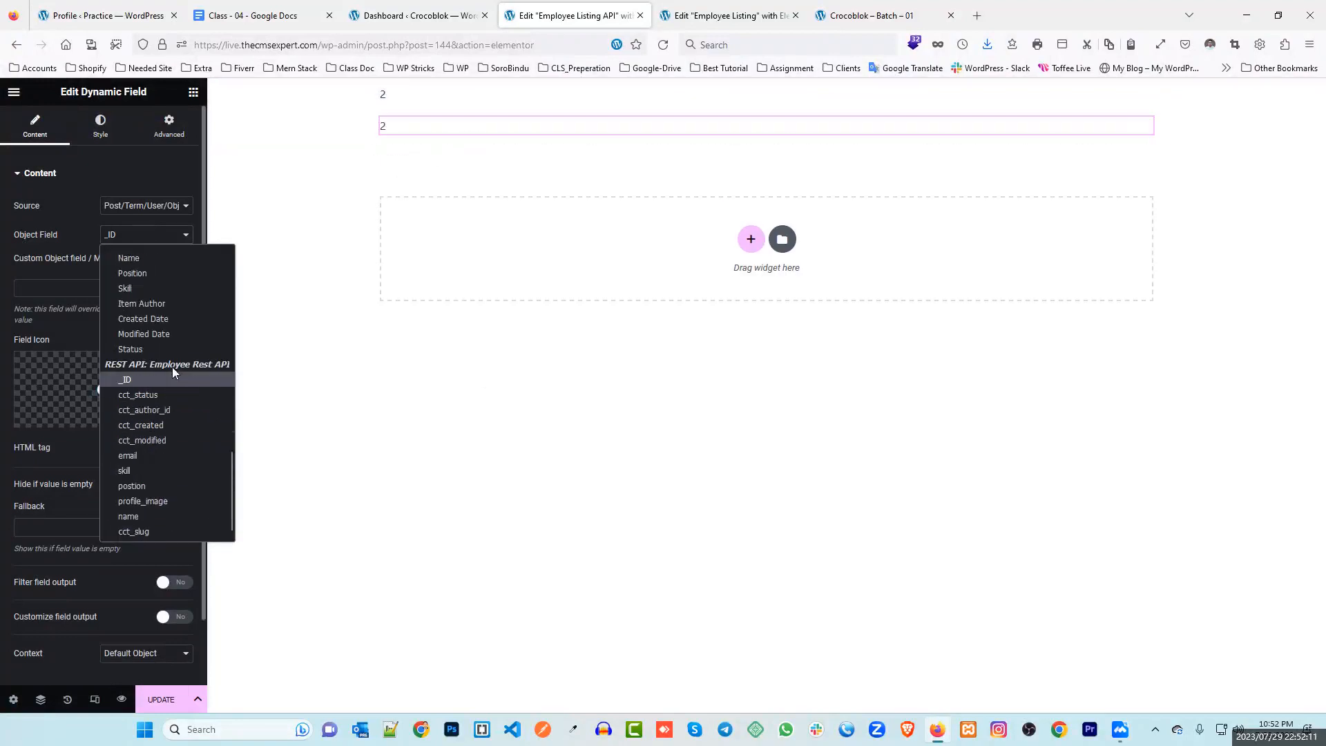
pyautogui.click(161, 456)
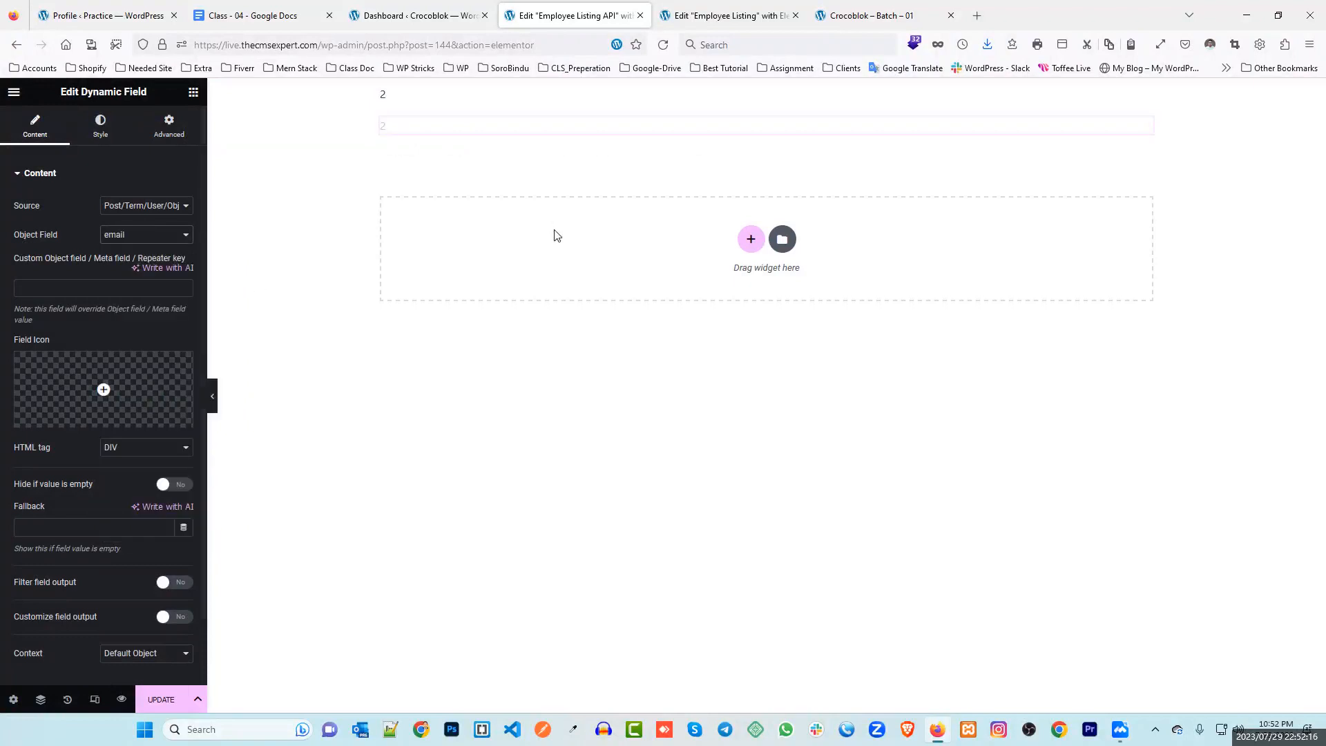
pyautogui.click(103, 15)
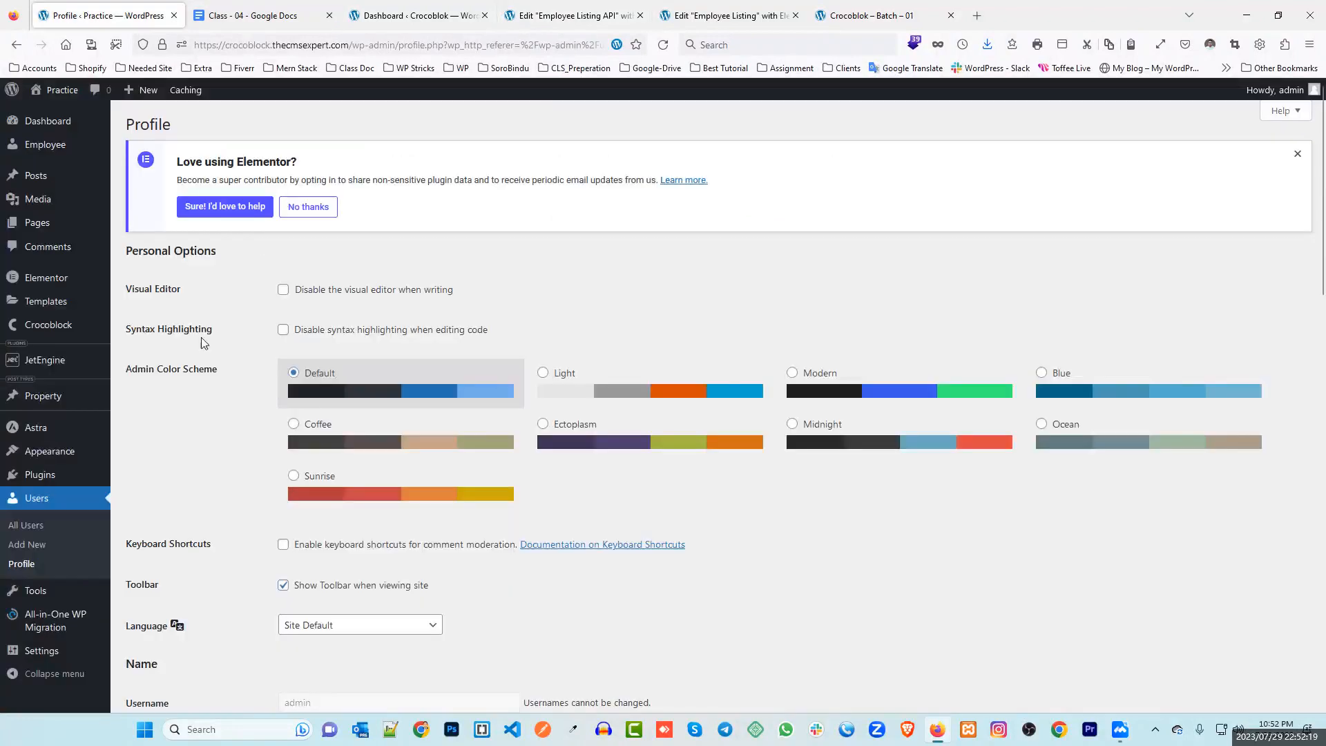
# Review the first employee's email and position values in the Employee list, then return to Crocoblok
pyautogui.click(50, 150)
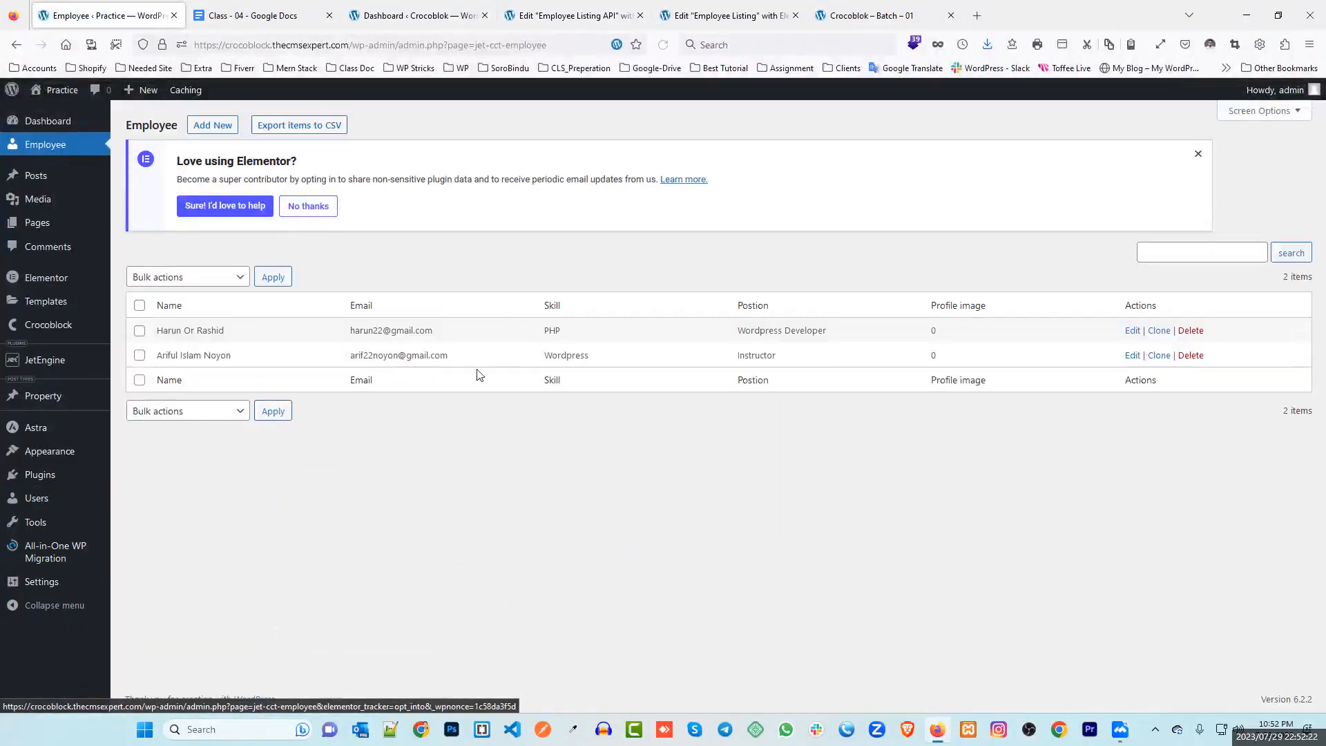
pyautogui.moveTo(362, 334); pyautogui.dragTo(438, 339)
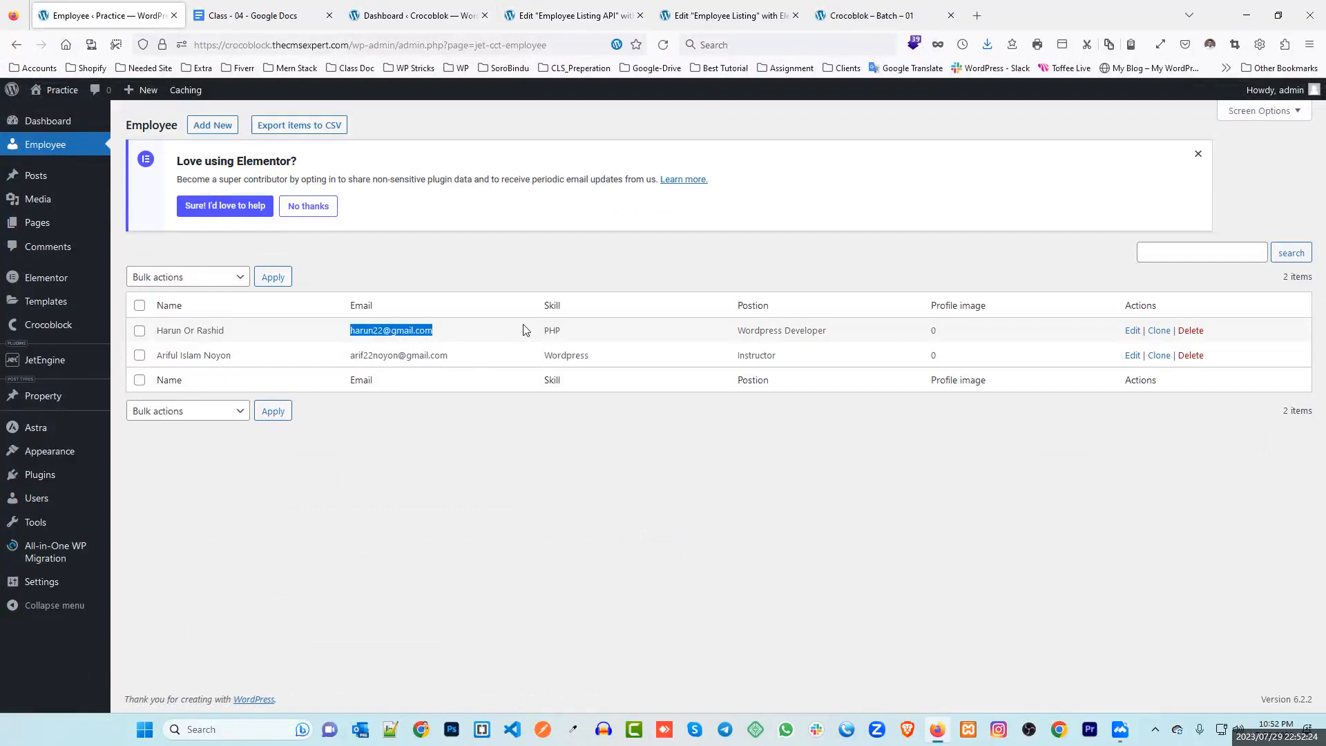
pyautogui.click(571, 334)
pyautogui.moveTo(738, 331); pyautogui.dragTo(823, 329)
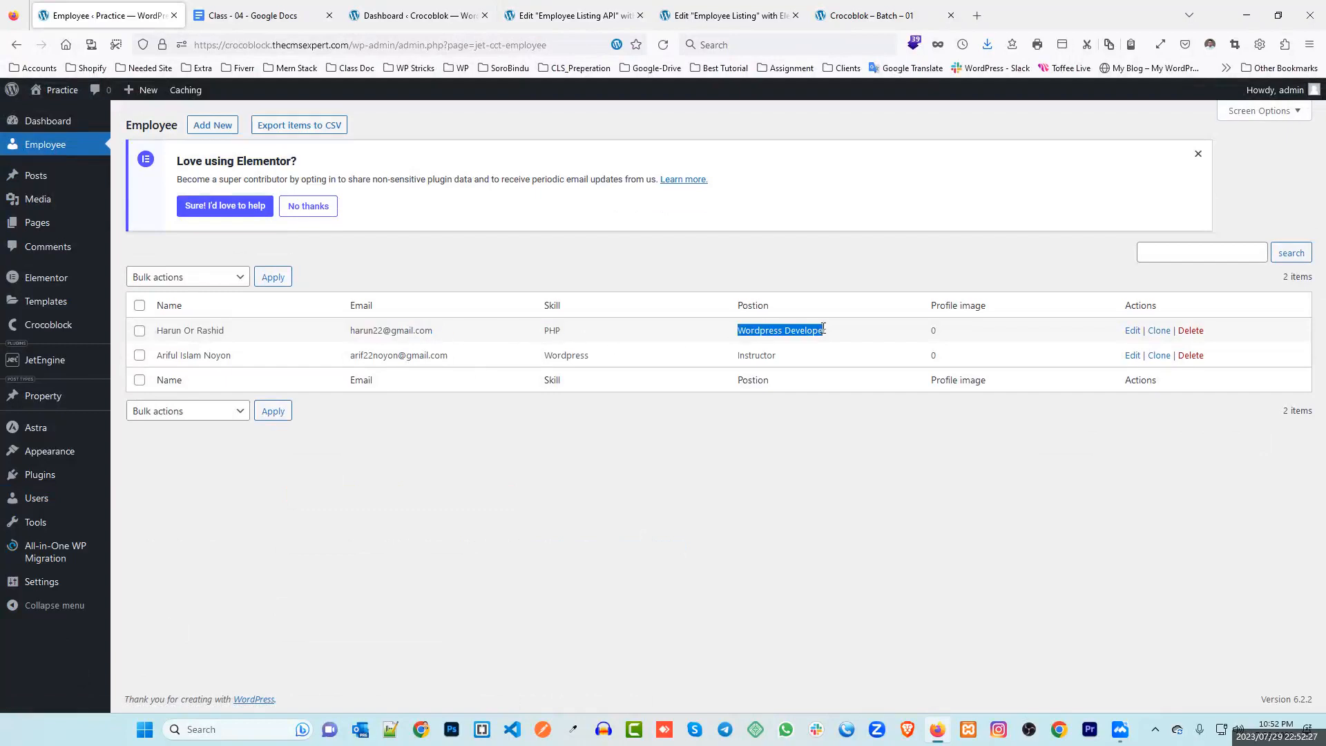
pyautogui.click(414, 15)
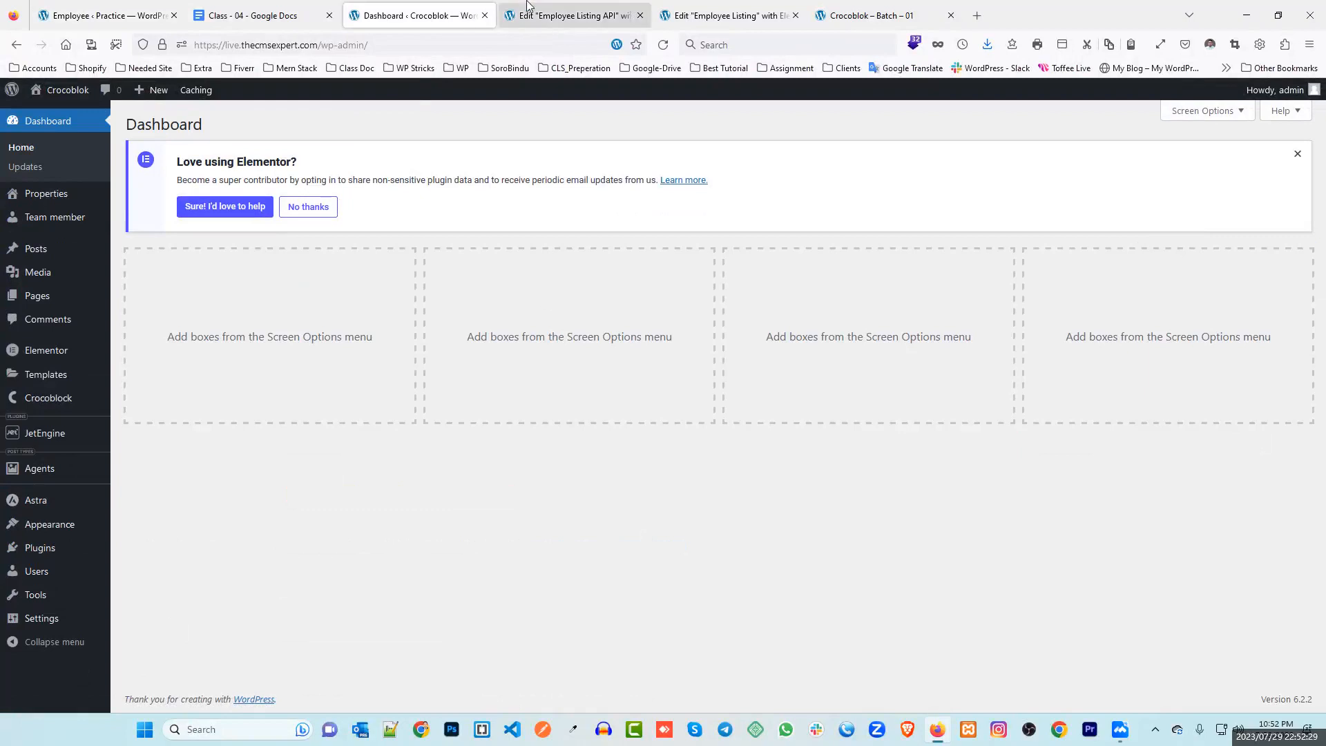
# Duplicate the email dynamic field and switch the copy to the skill field (PHP)
pyautogui.click(511, 4)
pyautogui.rightClick(464, 126)
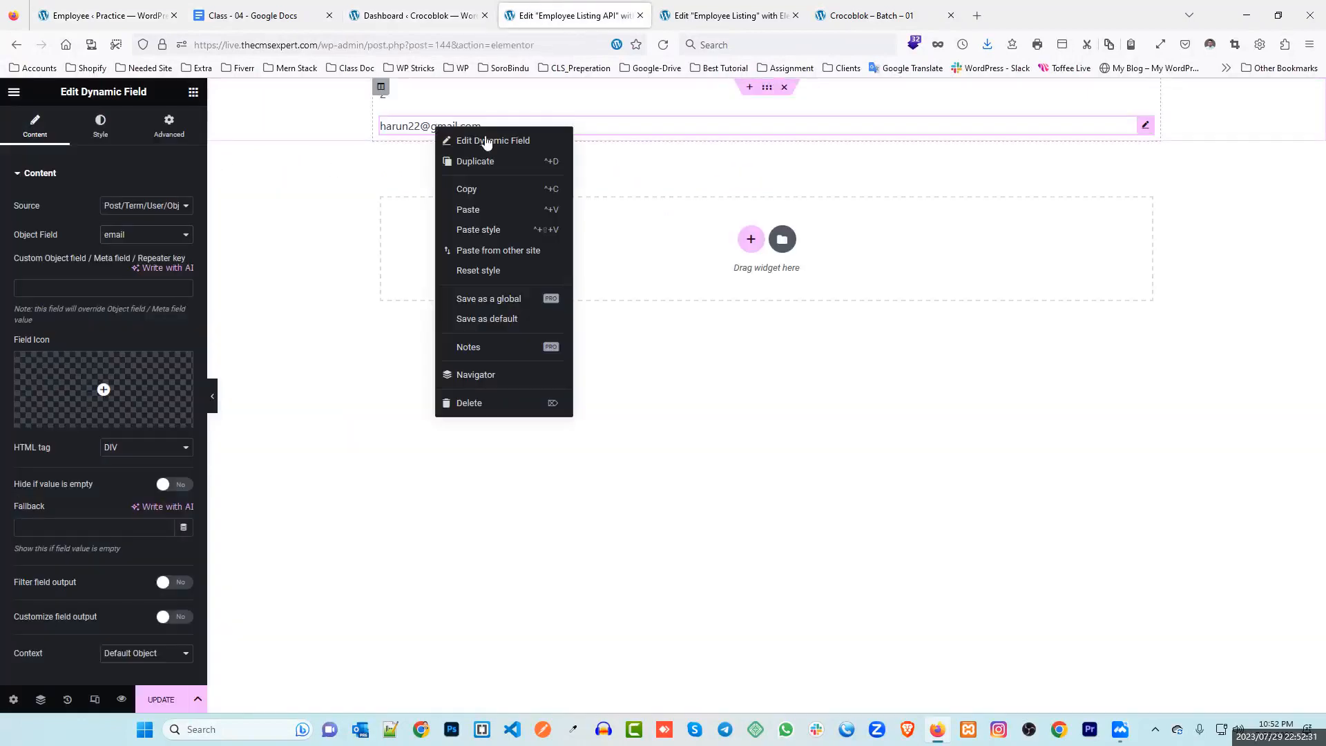
pyautogui.click(489, 164)
pyautogui.click(118, 235)
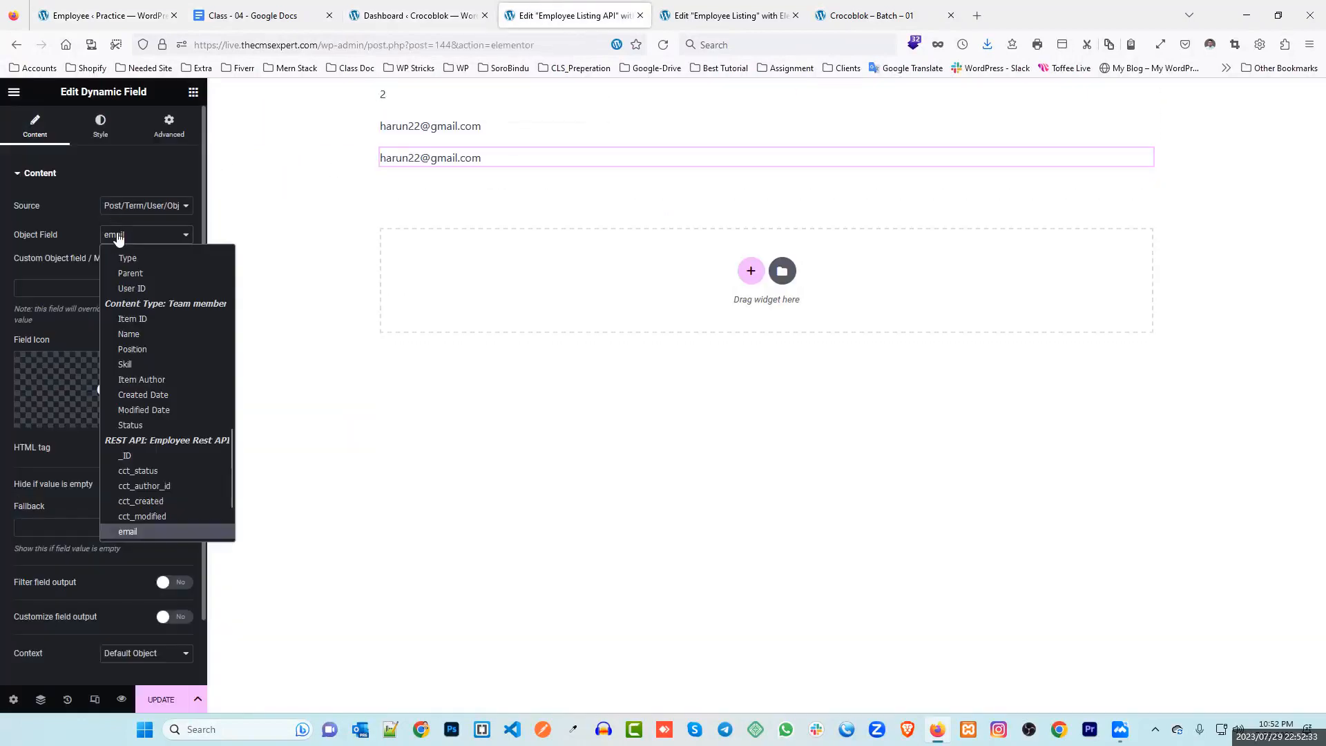
pyautogui.scroll(-2, 148, 471)
pyautogui.click(145, 466)
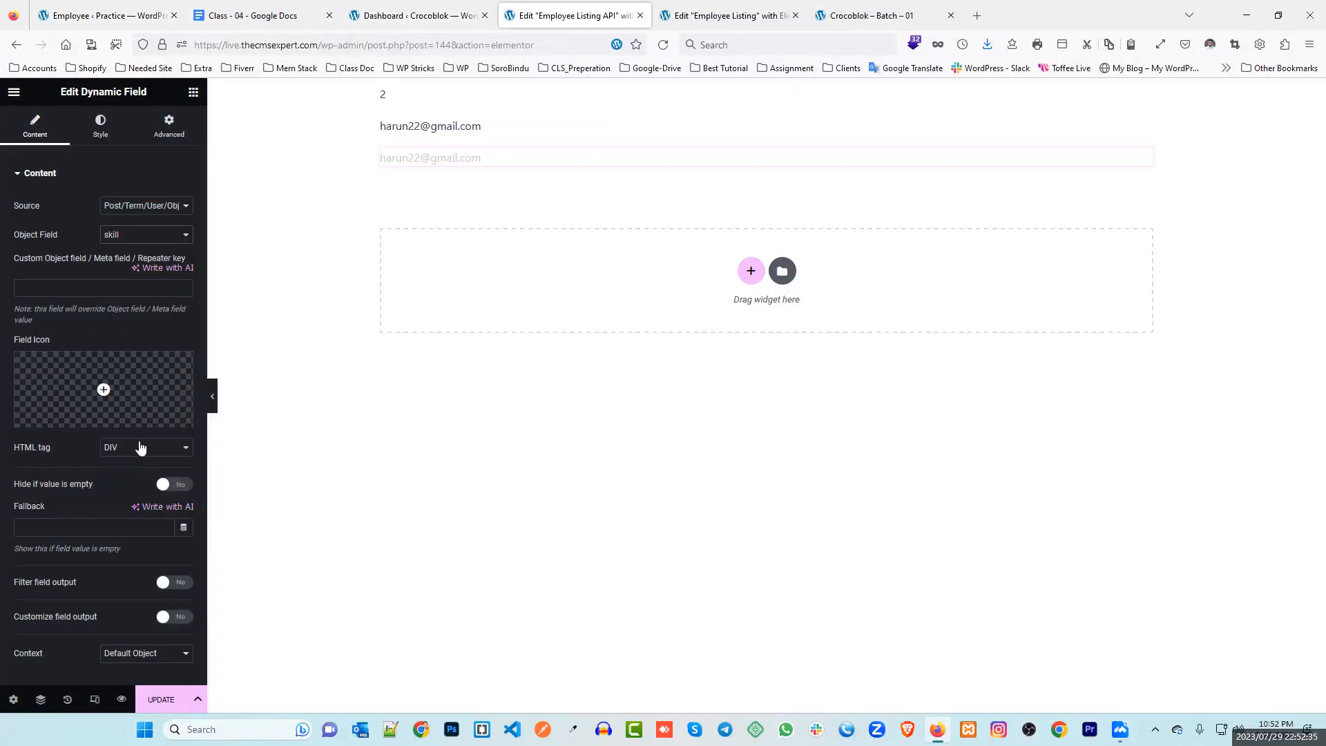
# Duplicate the PHP field, set the copy to the position field, and update the listing
pyautogui.rightClick(435, 155)
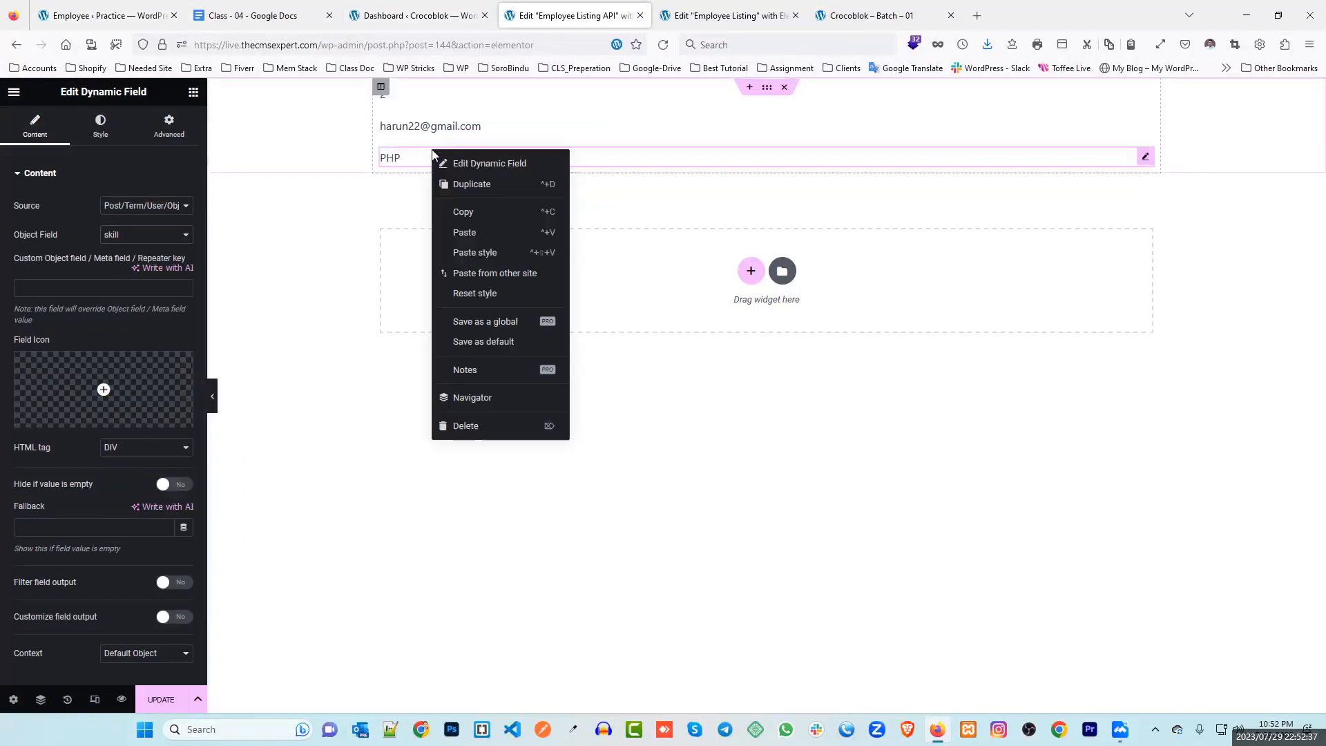
pyautogui.click(490, 233)
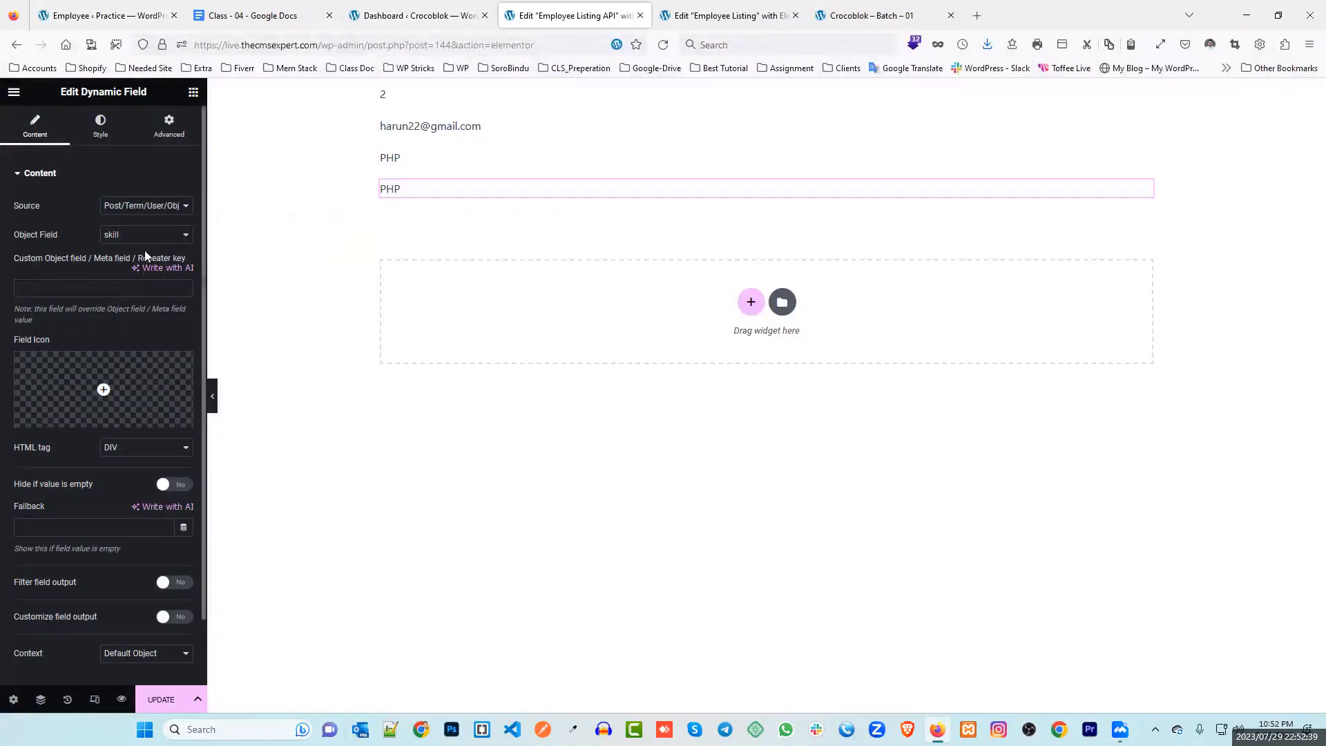
pyautogui.click(145, 235)
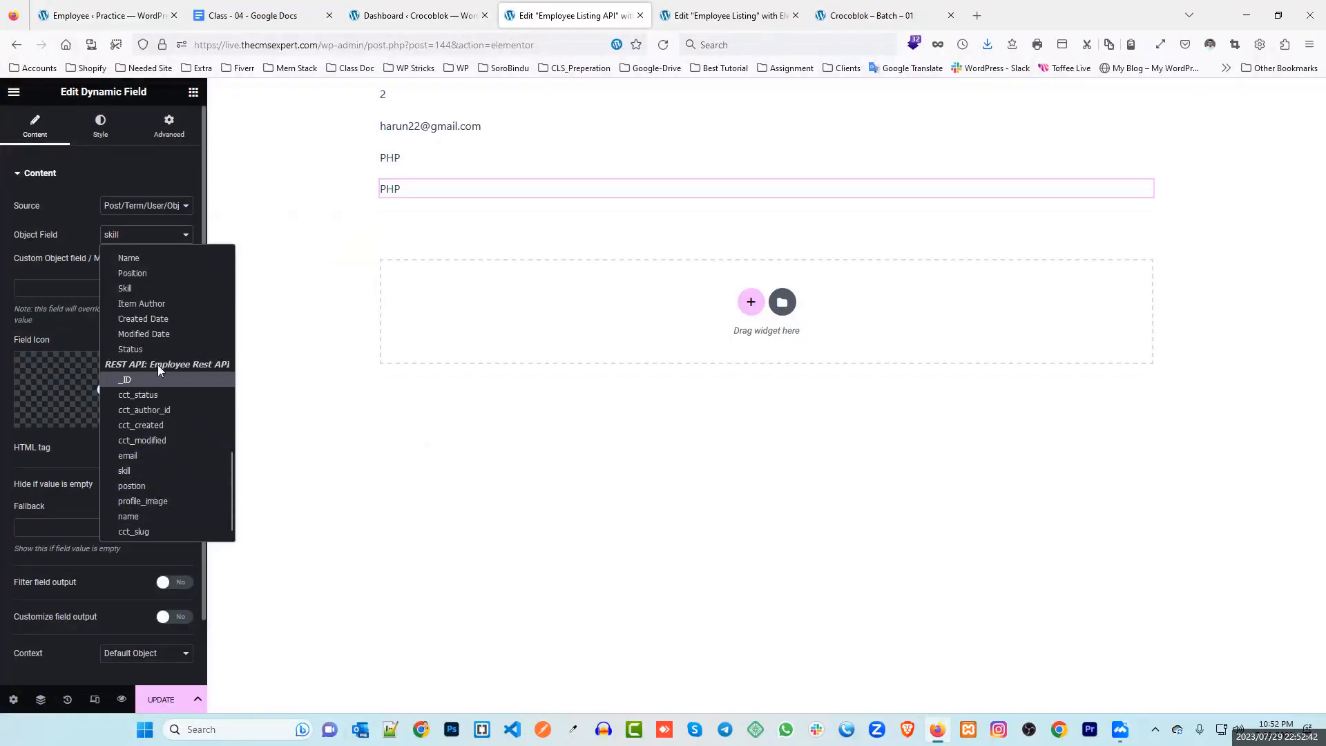
pyautogui.click(154, 485)
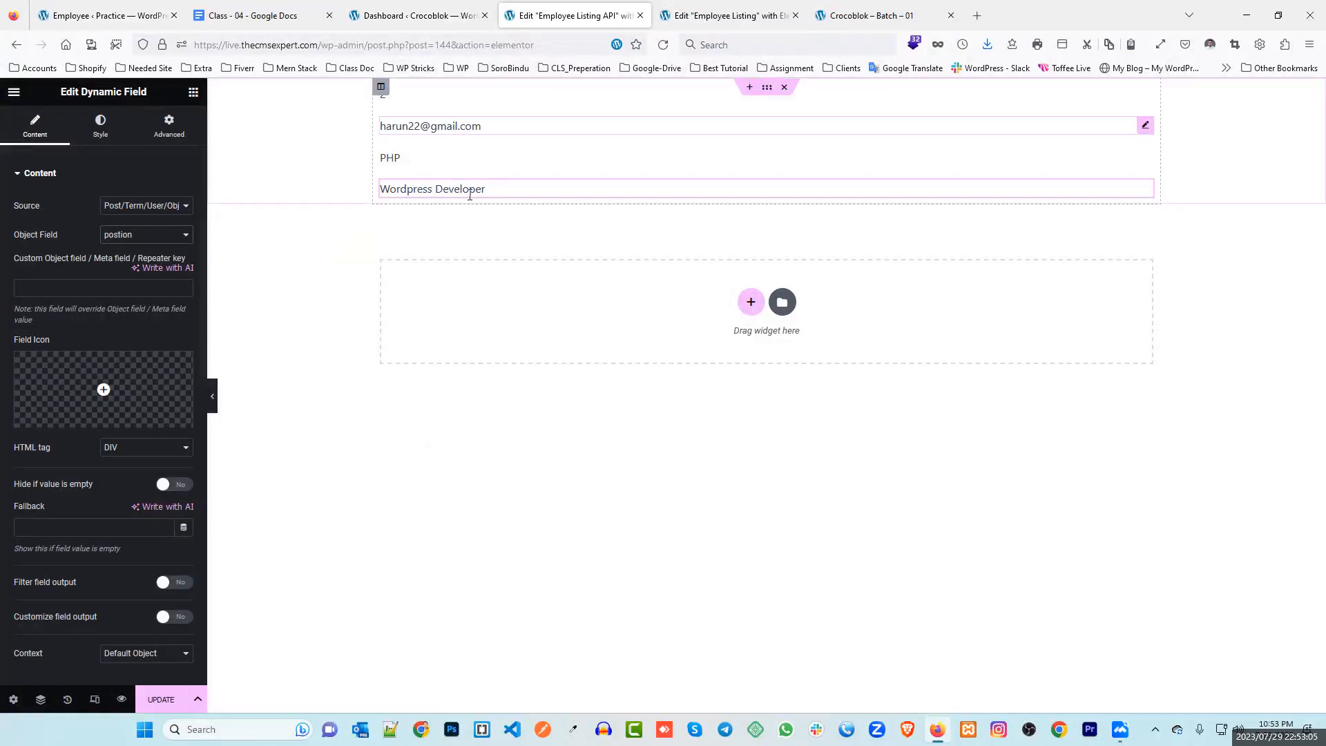
pyautogui.click(151, 703)
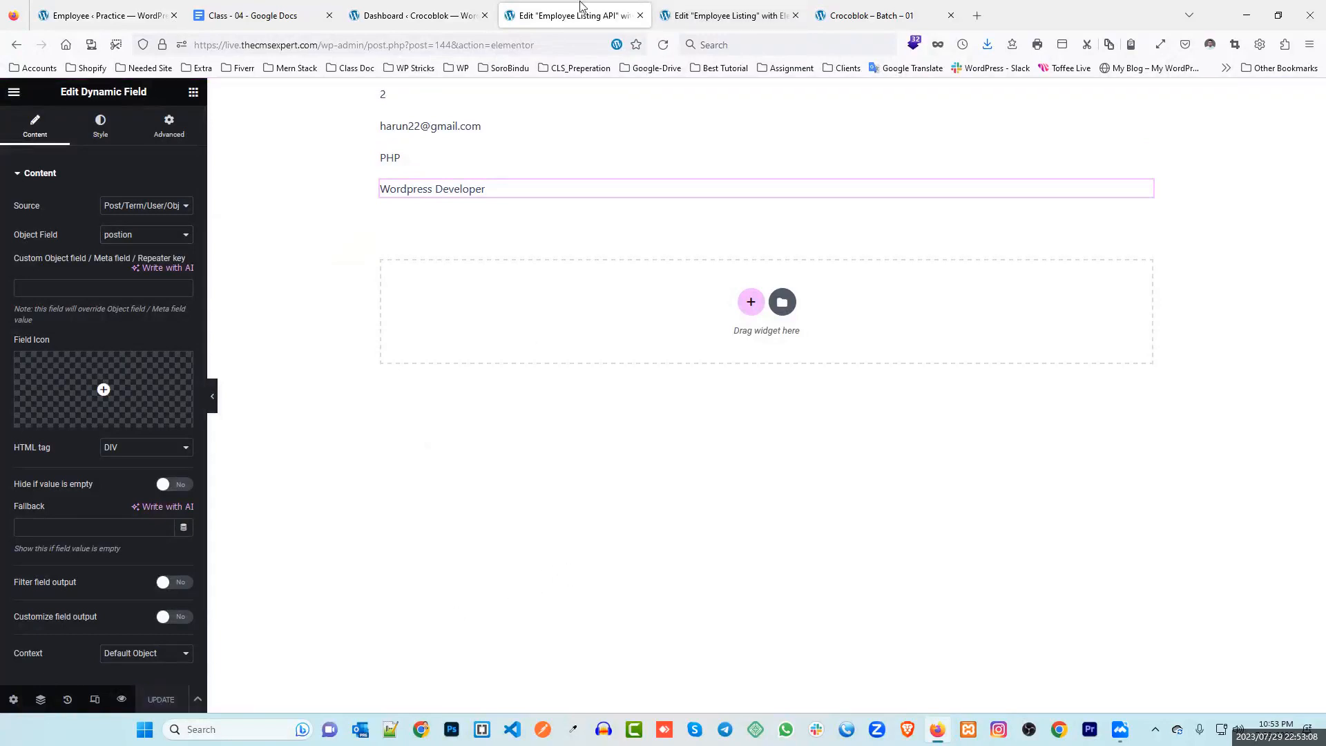
# Open the Home page in Elementor, open the live site in a new tab, and reload the editor
pyautogui.click(439, 11)
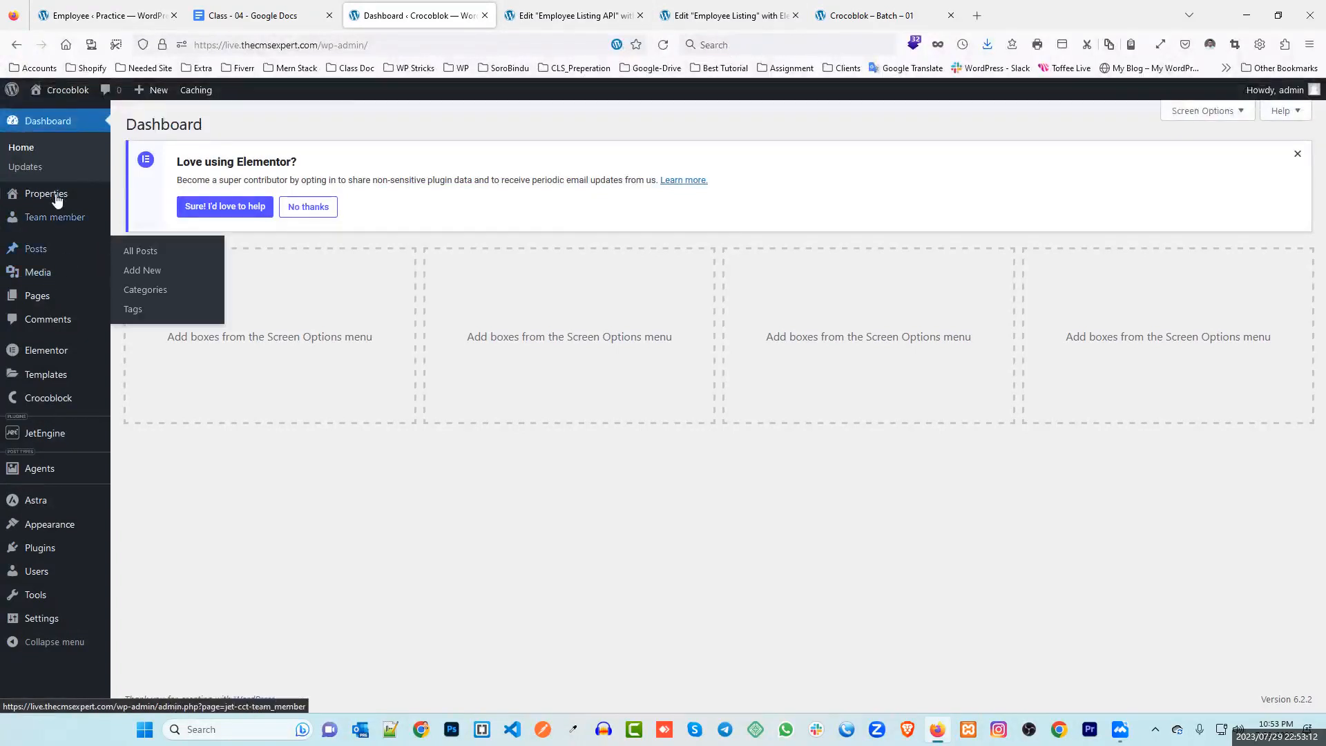
pyautogui.moveTo(54, 300)
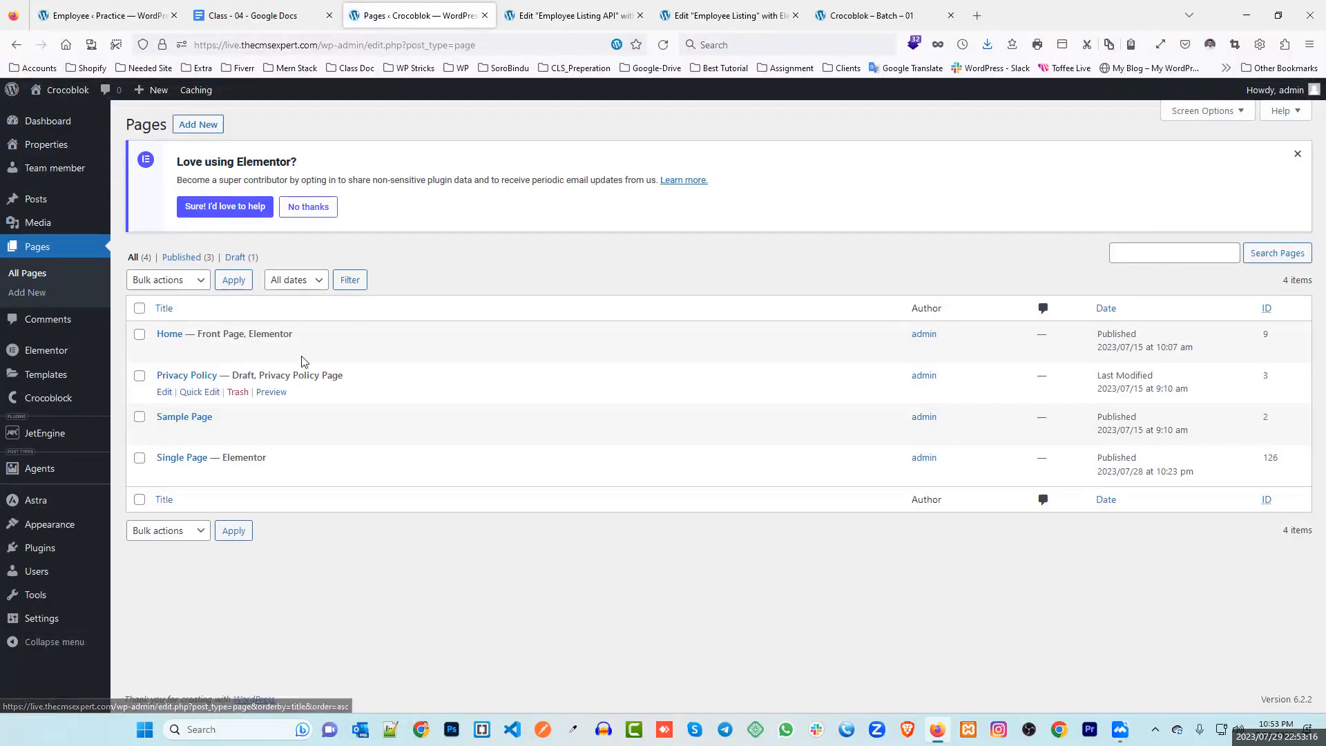
pyautogui.click(321, 352)
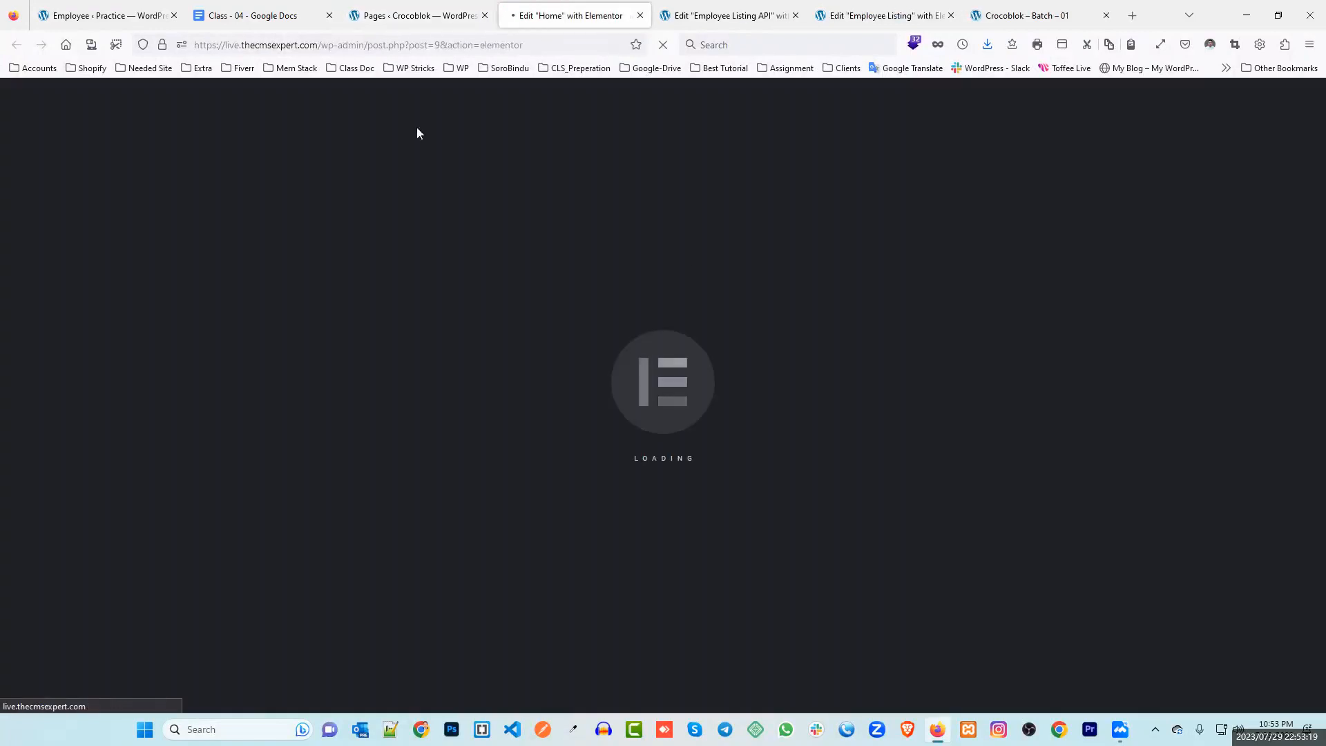
pyautogui.click(418, 15)
pyautogui.middleClick(66, 93)
pyautogui.moveTo(506, 14); pyautogui.dragTo(680, 7)
pyautogui.click(511, 13)
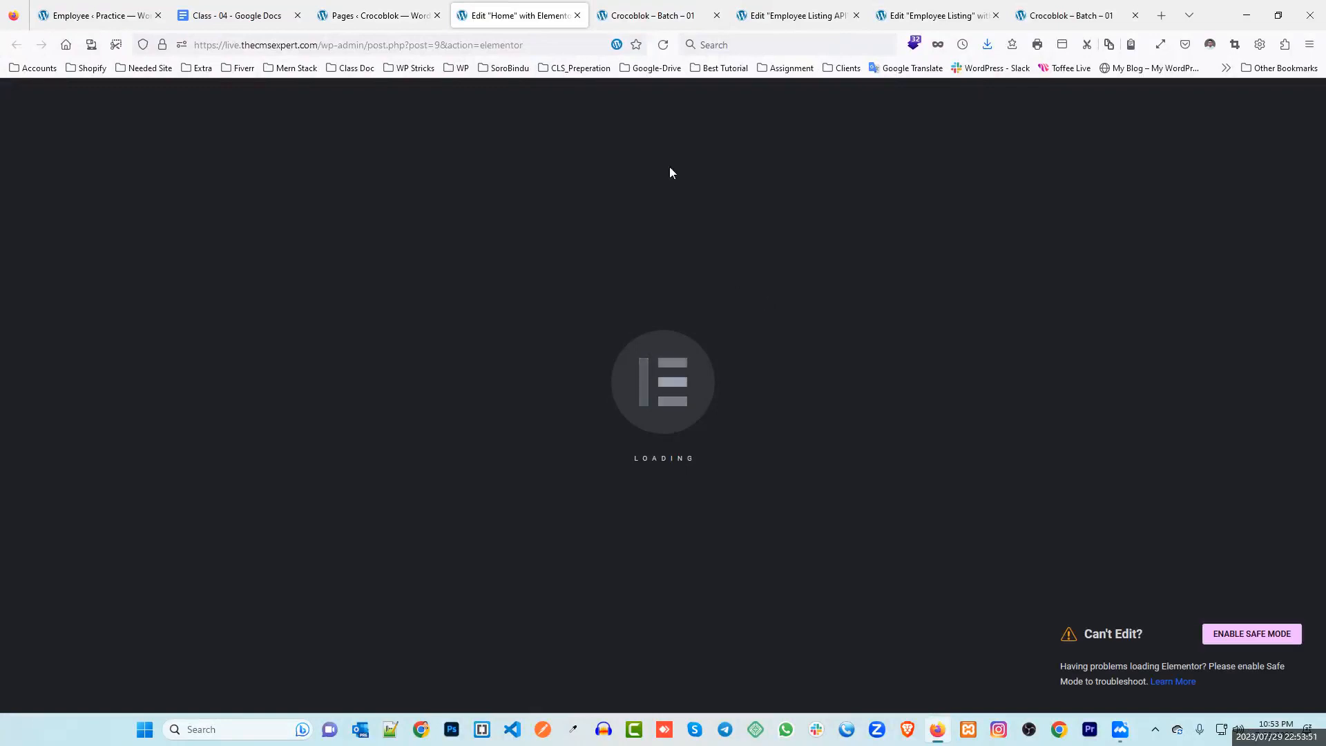
pyautogui.click(663, 45)
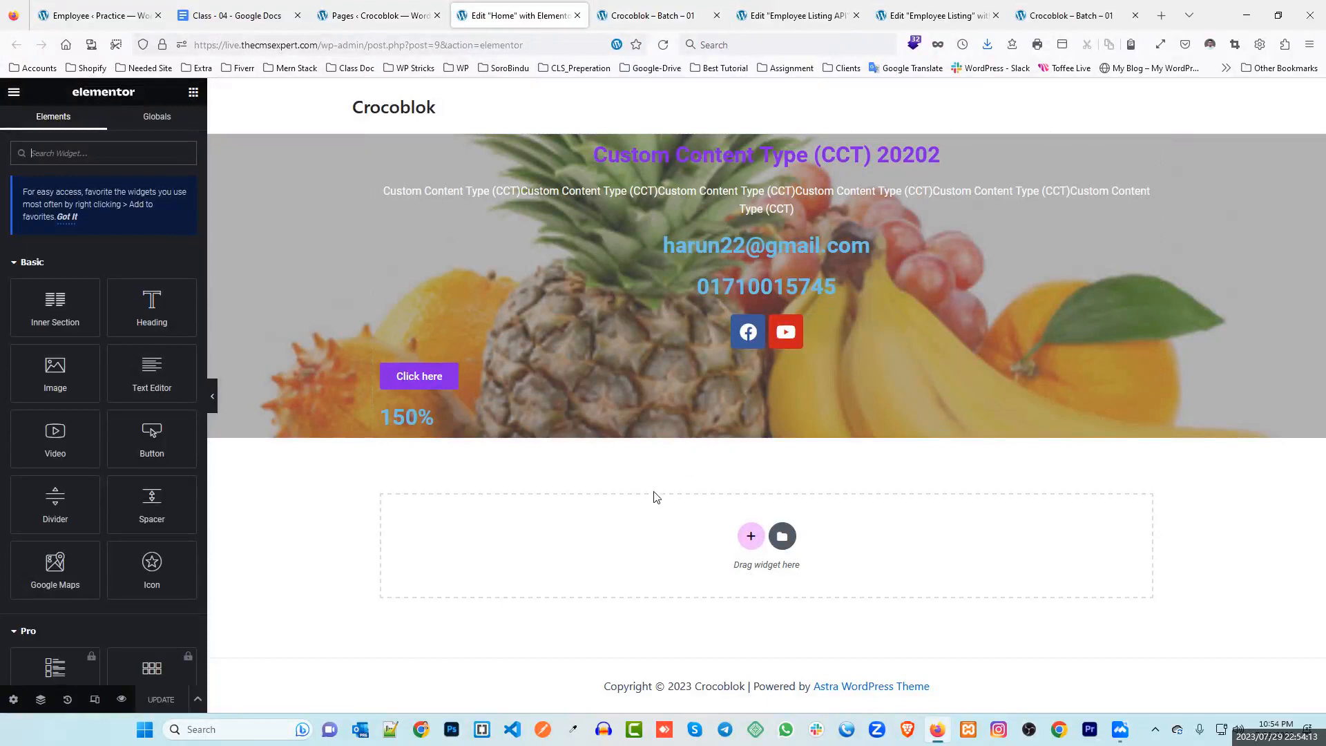
# Add a one-column section and drop a Listing Grid widget into it
pyautogui.click(752, 537)
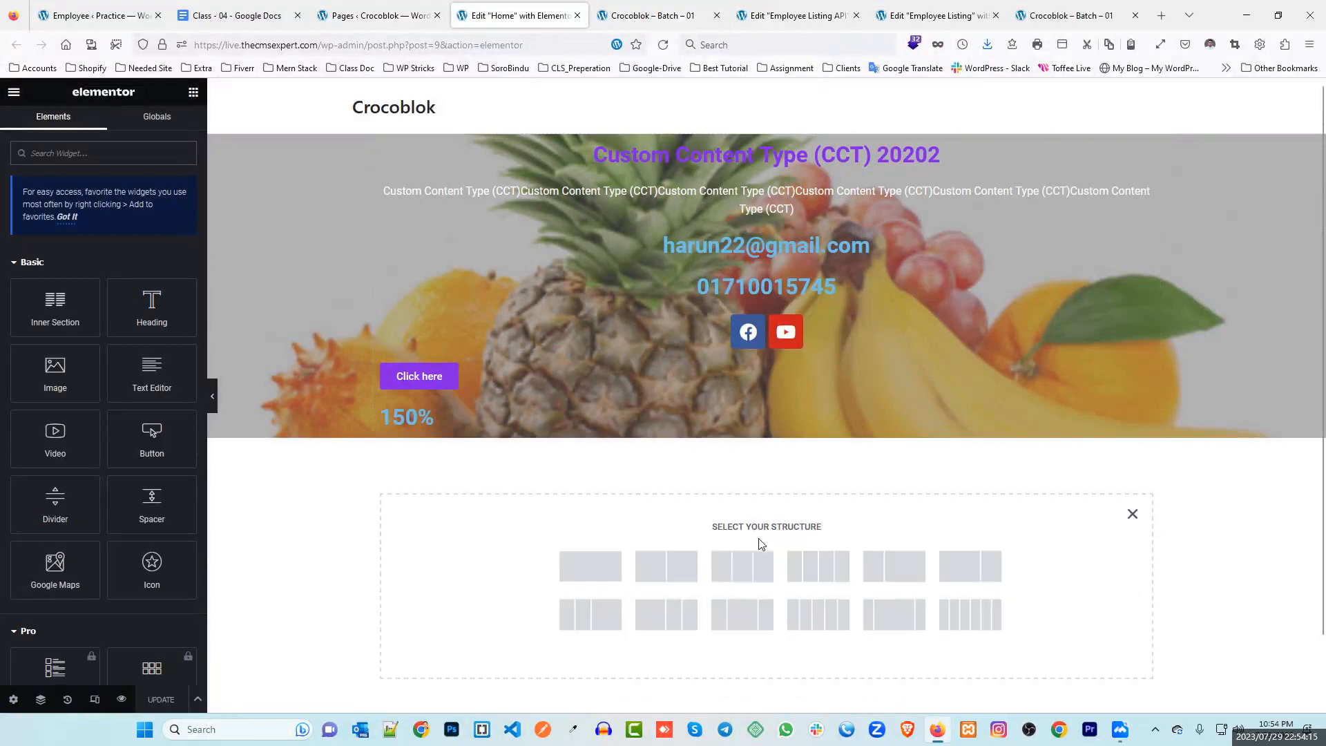
pyautogui.click(592, 567)
pyautogui.click(777, 456)
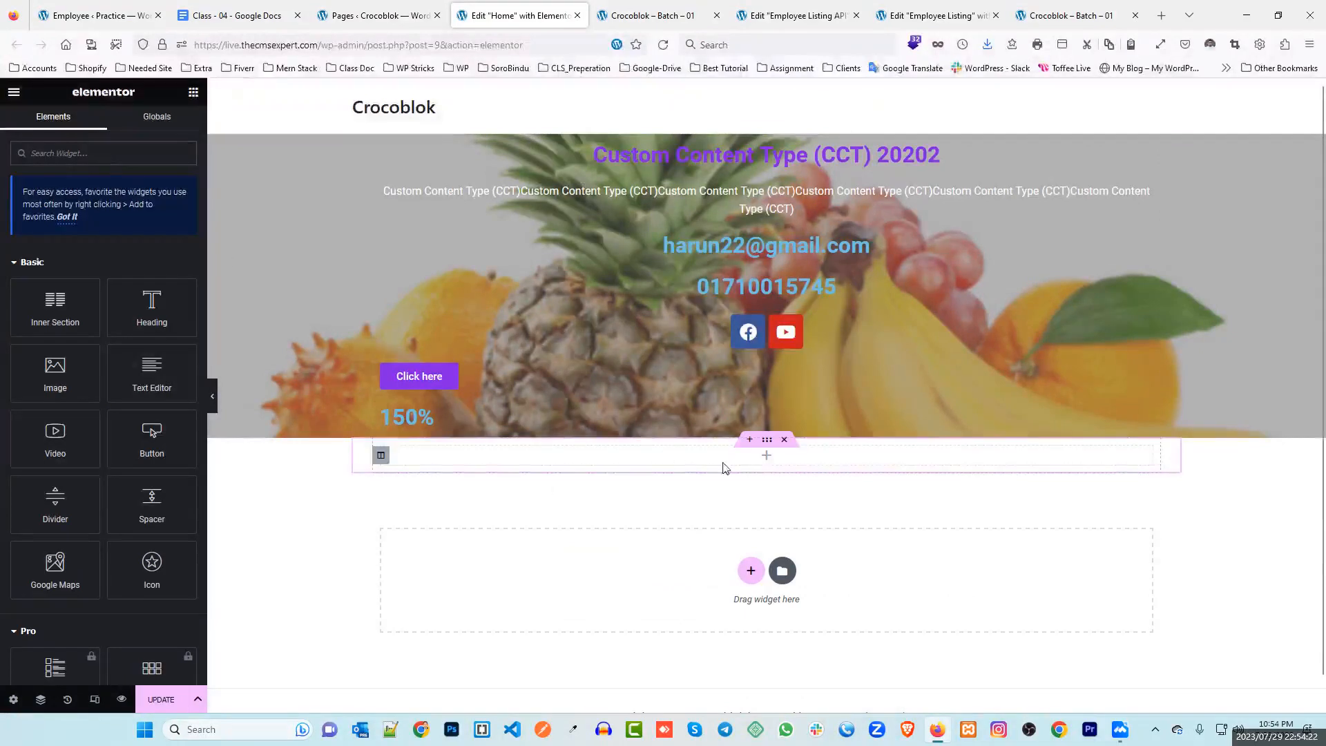
pyautogui.click(78, 156)
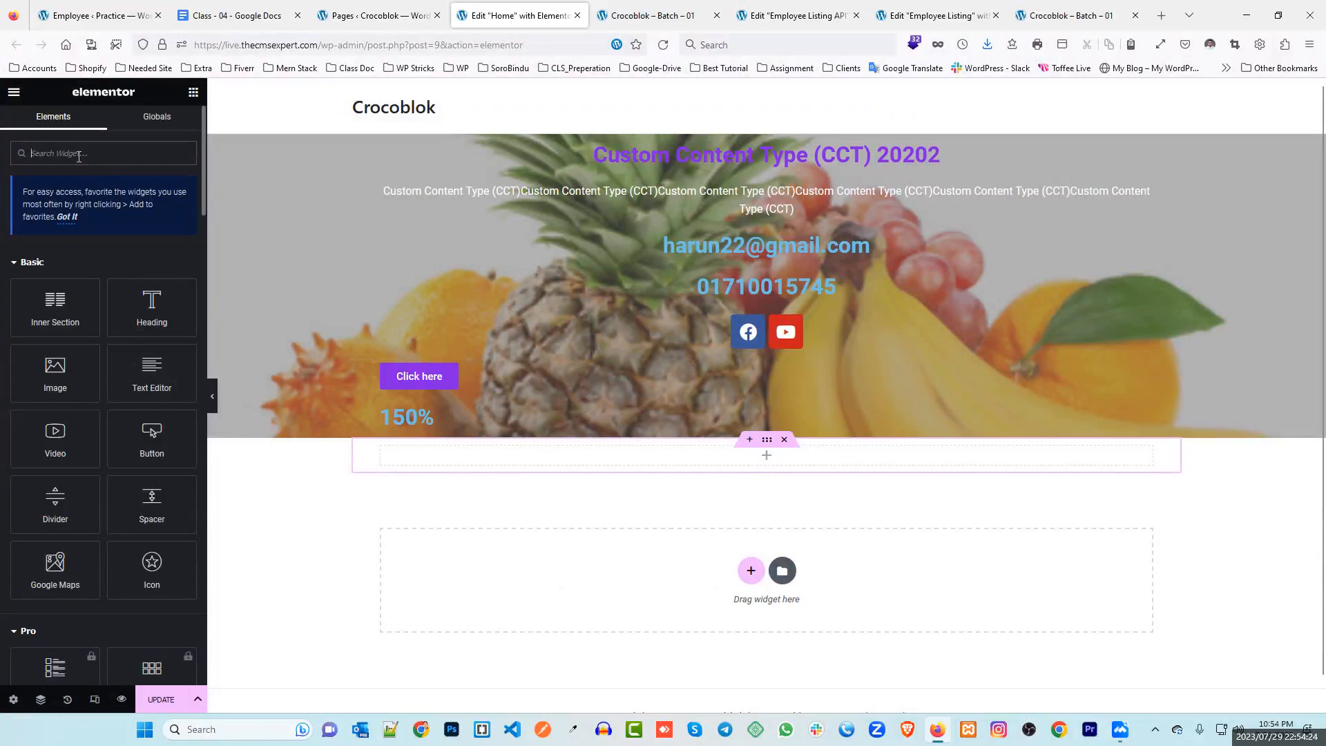
pyautogui.write('lis')
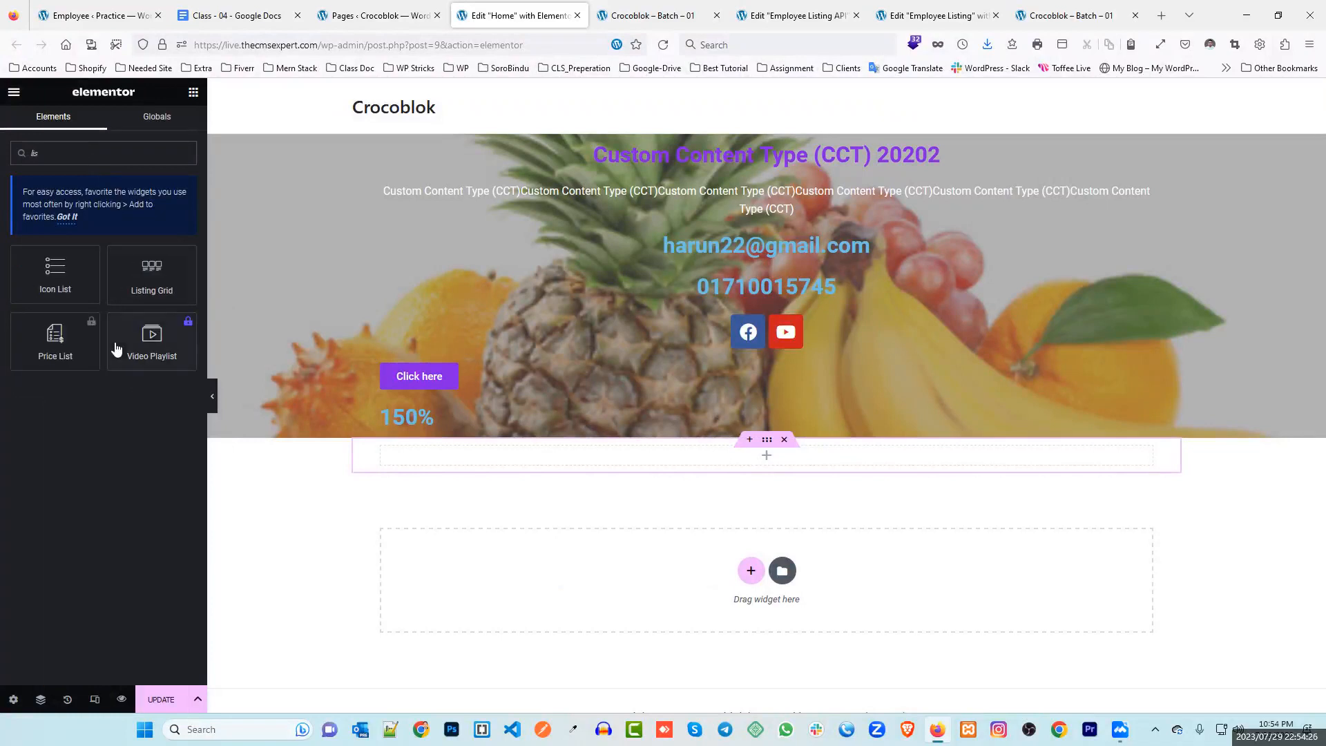
pyautogui.moveTo(152, 275); pyautogui.dragTo(767, 456)
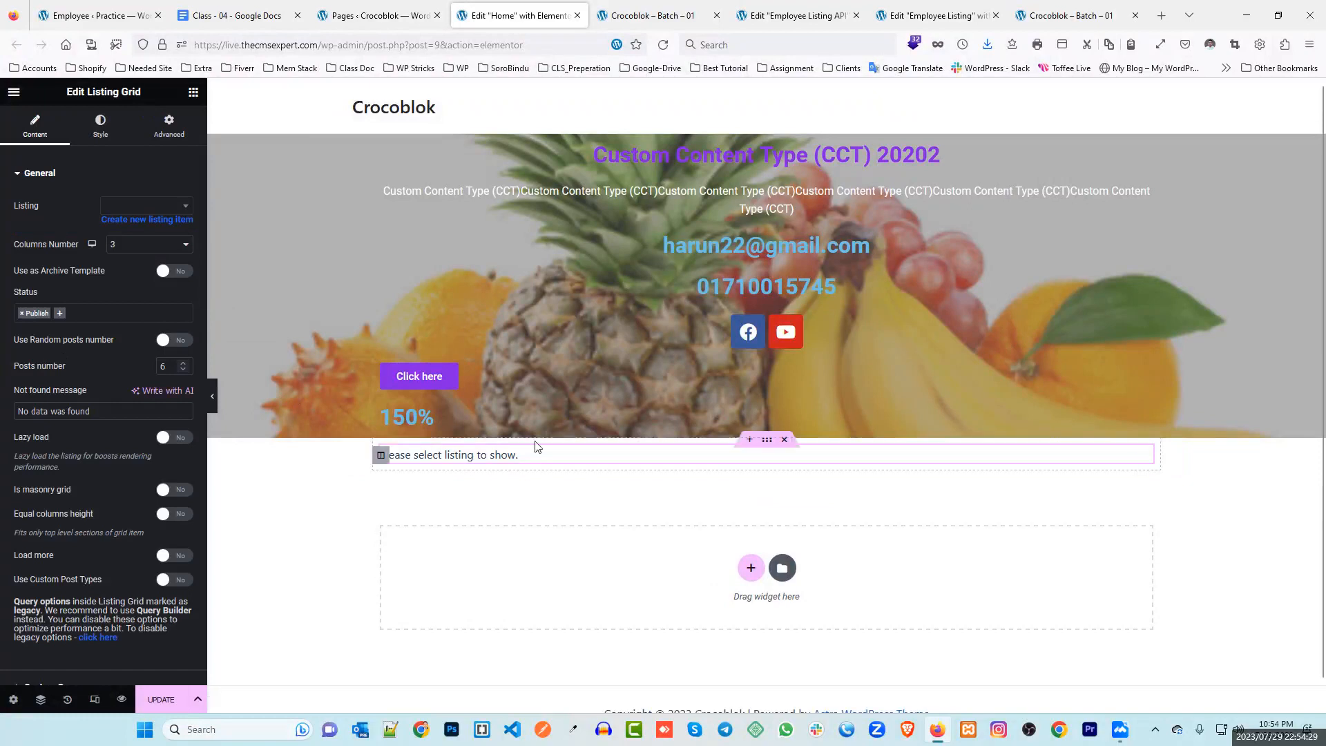
# Set the grid's listing to Employee Listing and update the Home page
pyautogui.click(144, 205)
pyautogui.write('emp')
pyautogui.click(138, 246)
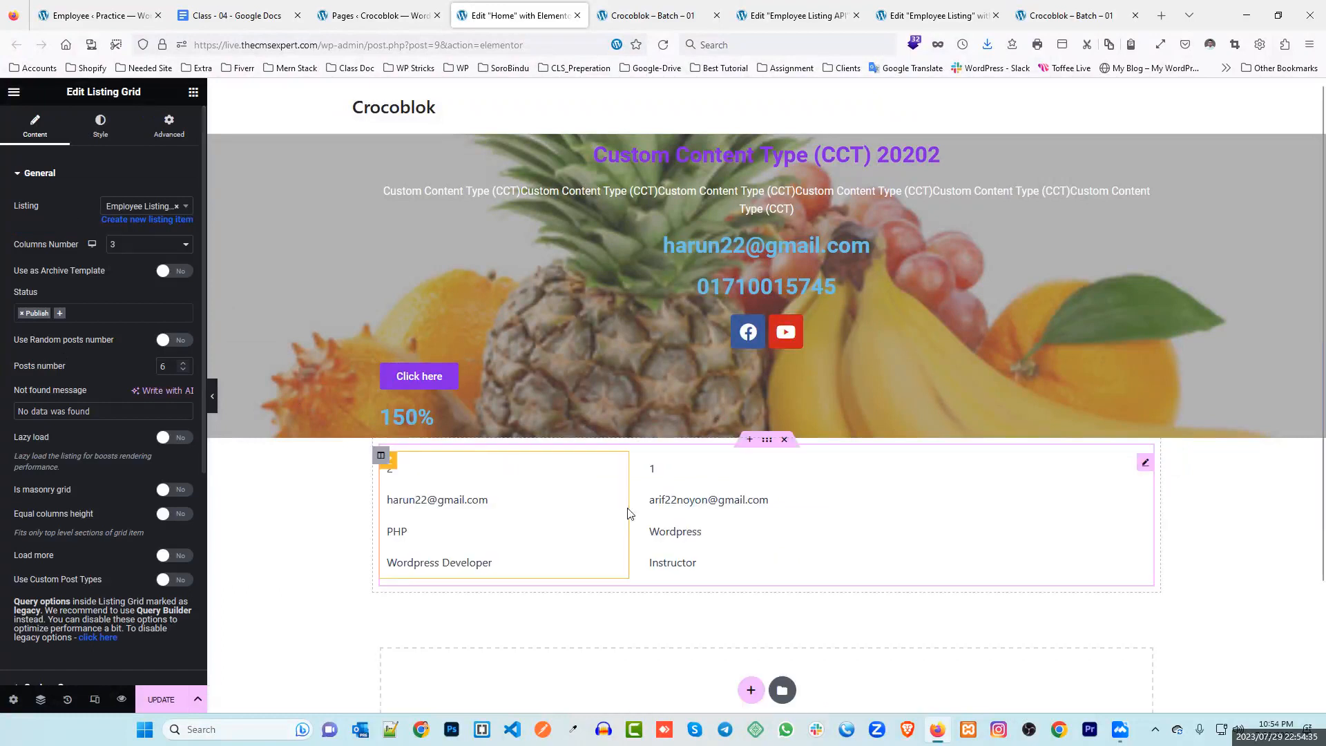
pyautogui.scroll(-2, 621, 516)
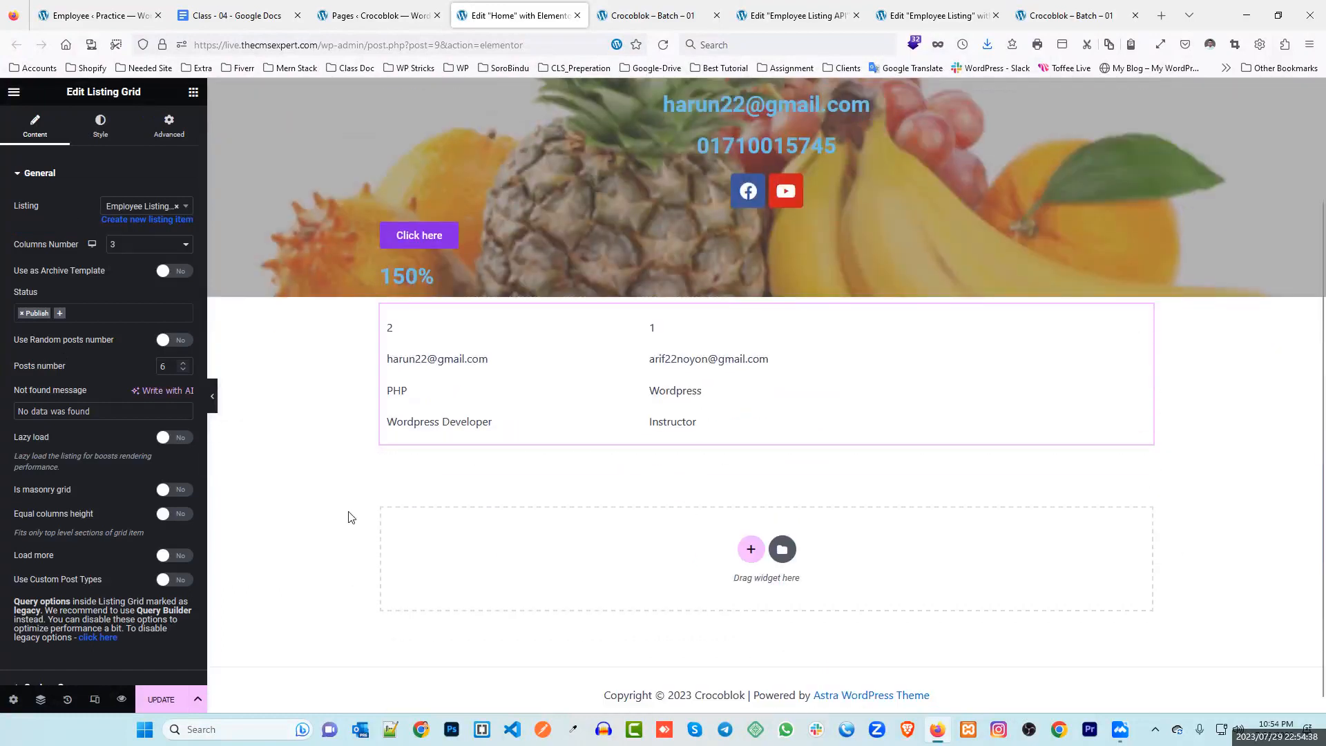
pyautogui.click(166, 697)
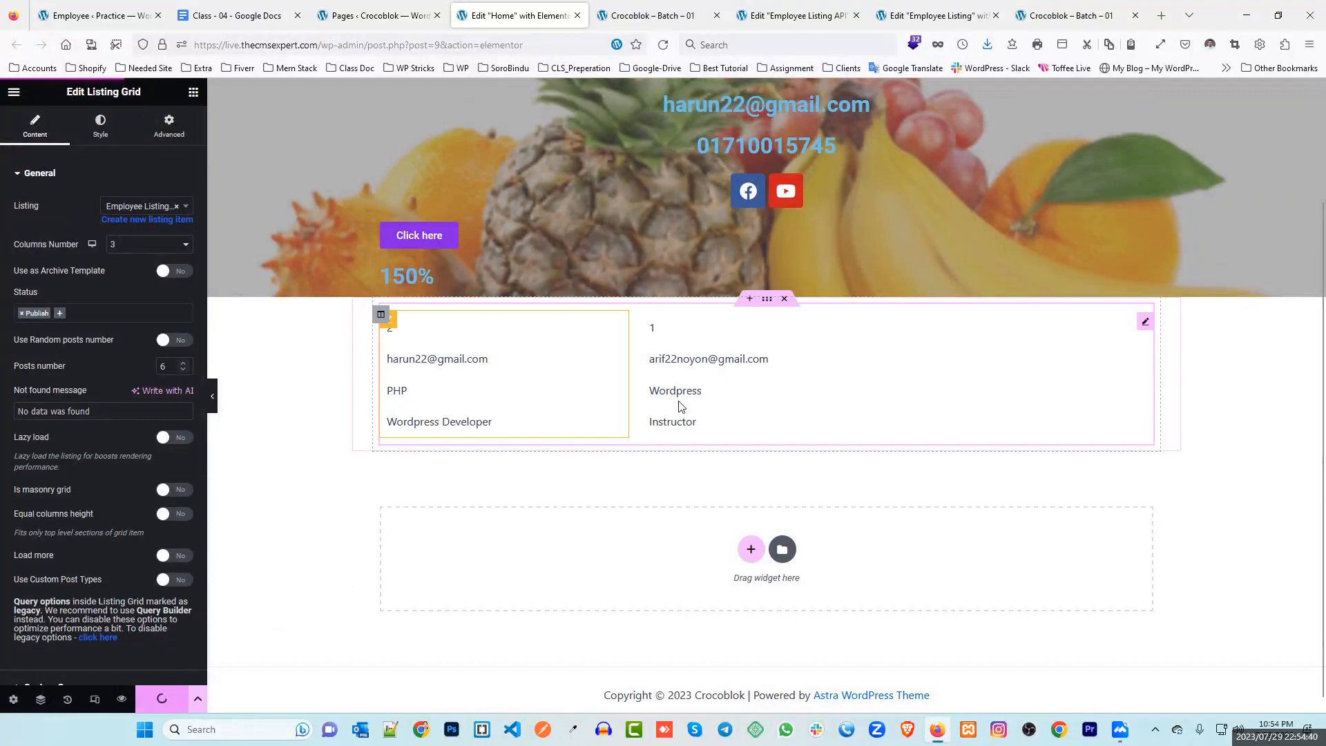
pyautogui.hotkey('ctrl', '1')
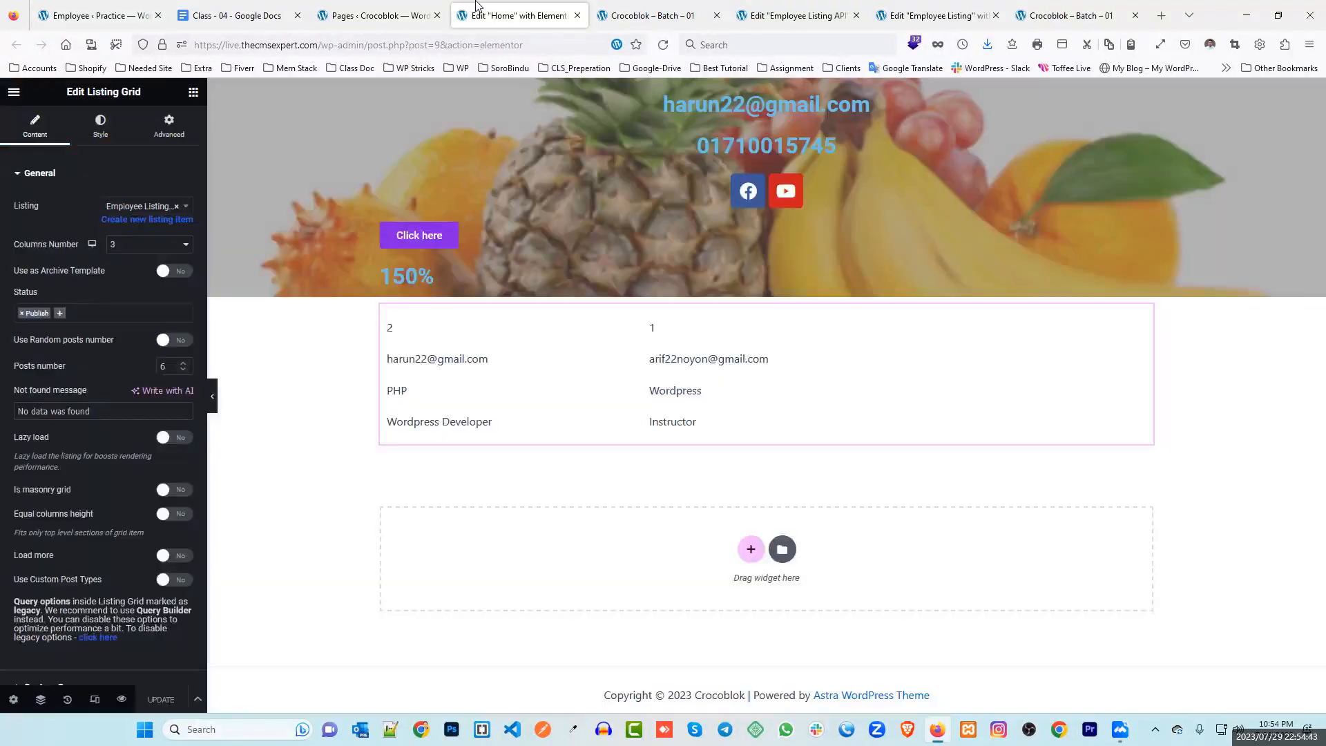
# Check the live site, then start a new Employee item in the admin
pyautogui.hotkey('ctrl', '4')
pyautogui.click(653, 16)
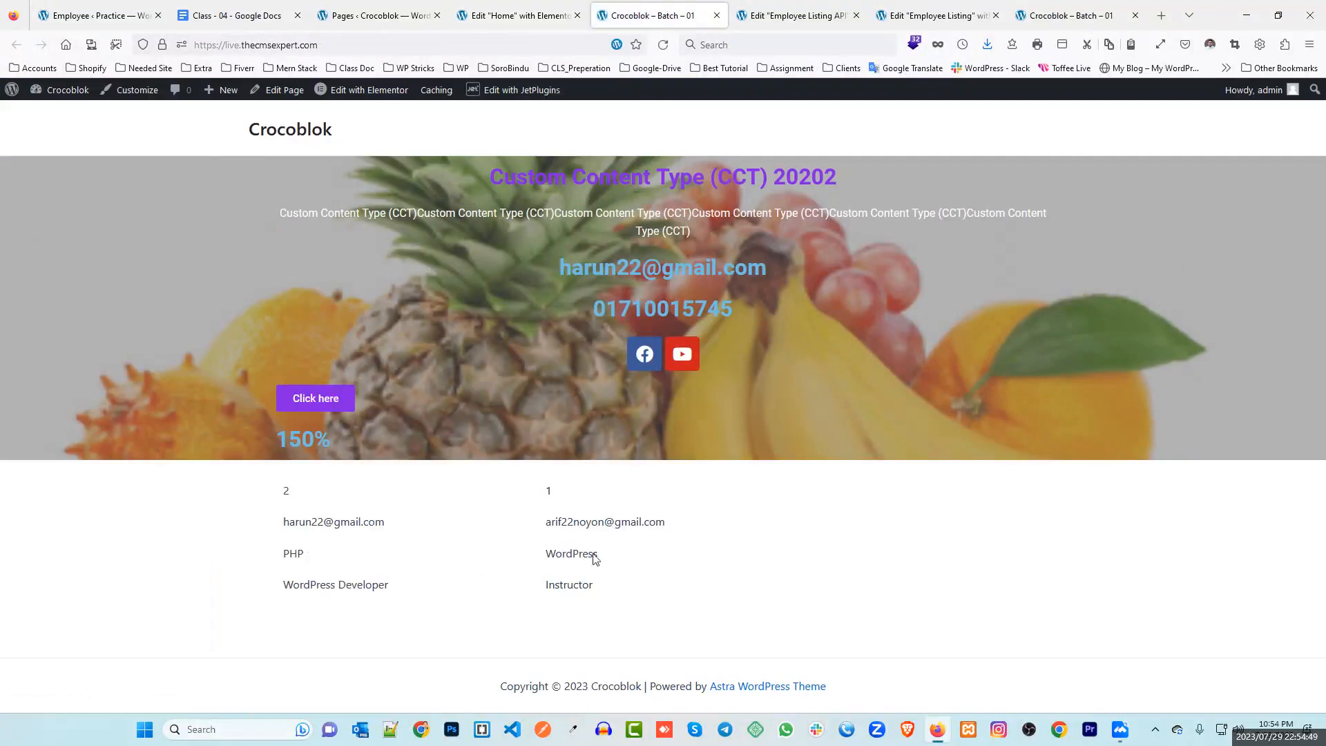
pyautogui.click(96, 13)
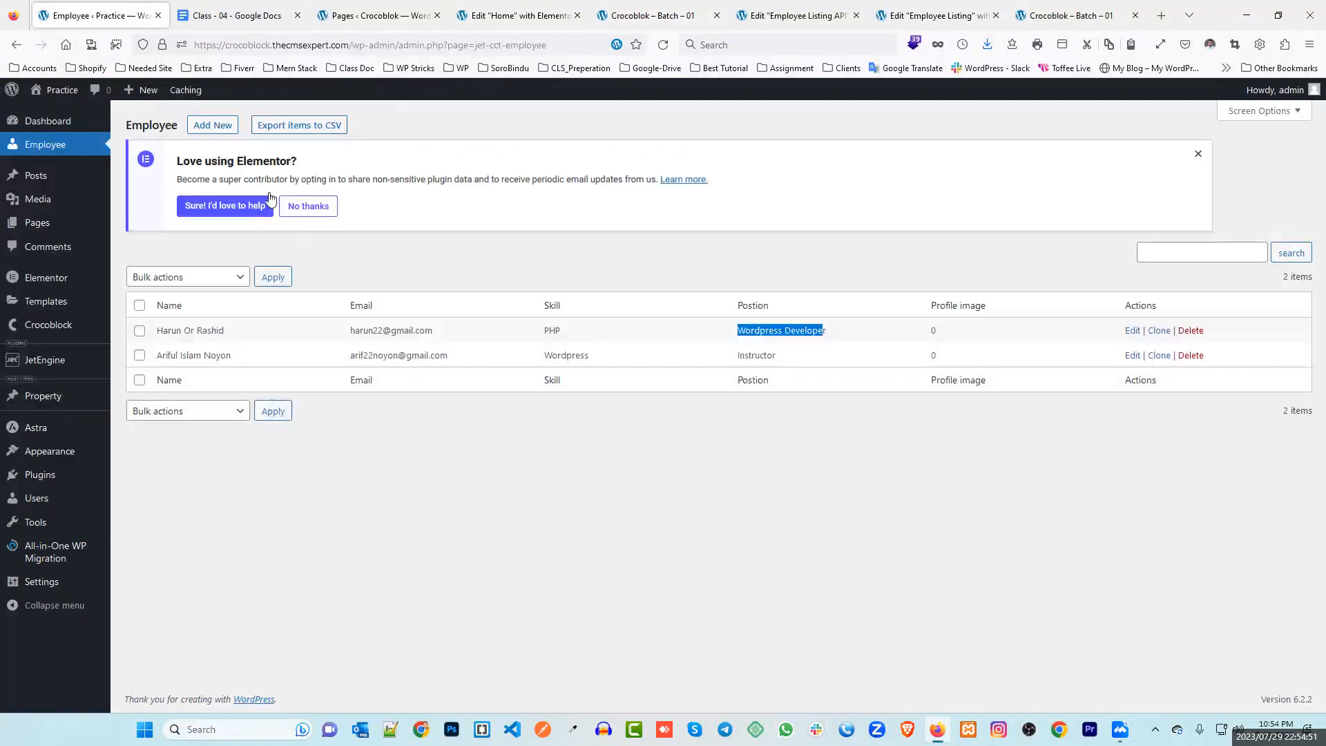
pyautogui.click(212, 125)
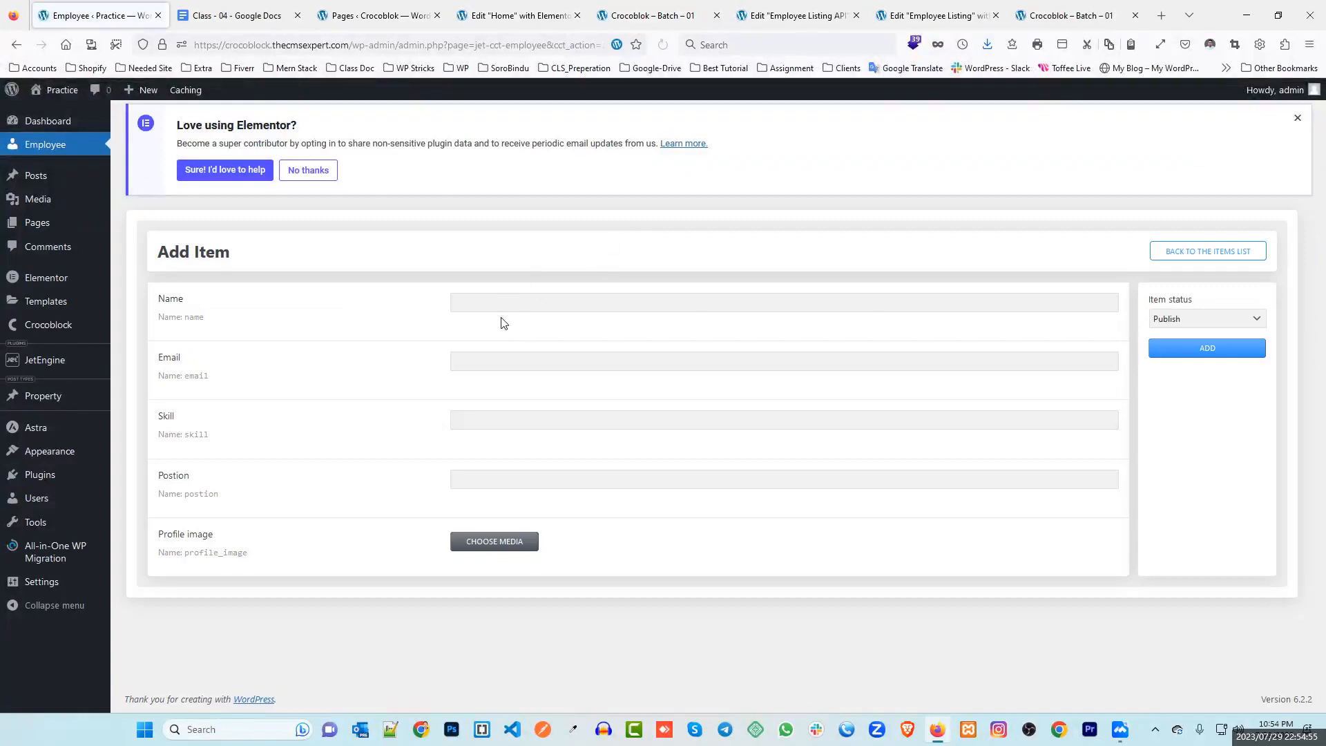
# Fill in name Apple, the employee's e-mail, skill Wordpress and position Instructor, then add it
pyautogui.click(493, 304)
pyautogui.click(493, 306)
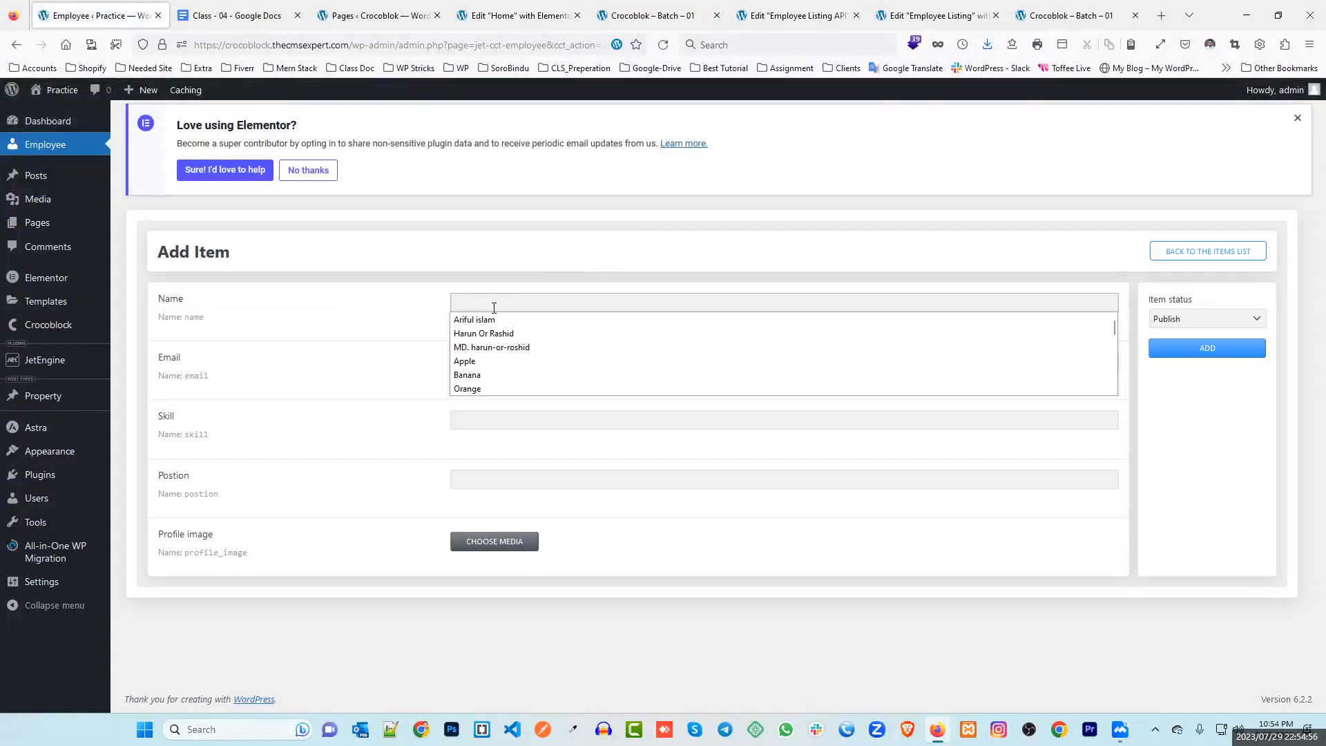
pyautogui.click(500, 360)
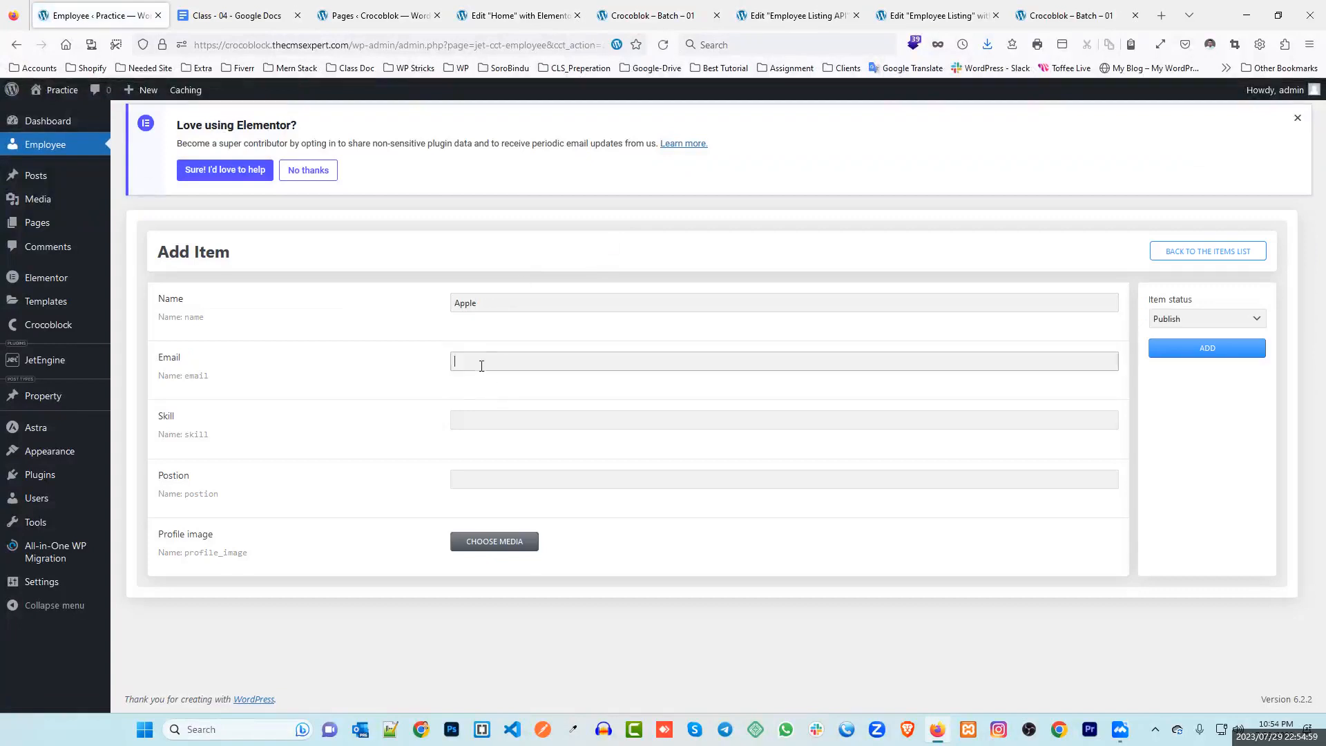
pyautogui.click(482, 362)
pyautogui.click(490, 406)
pyautogui.click(485, 421)
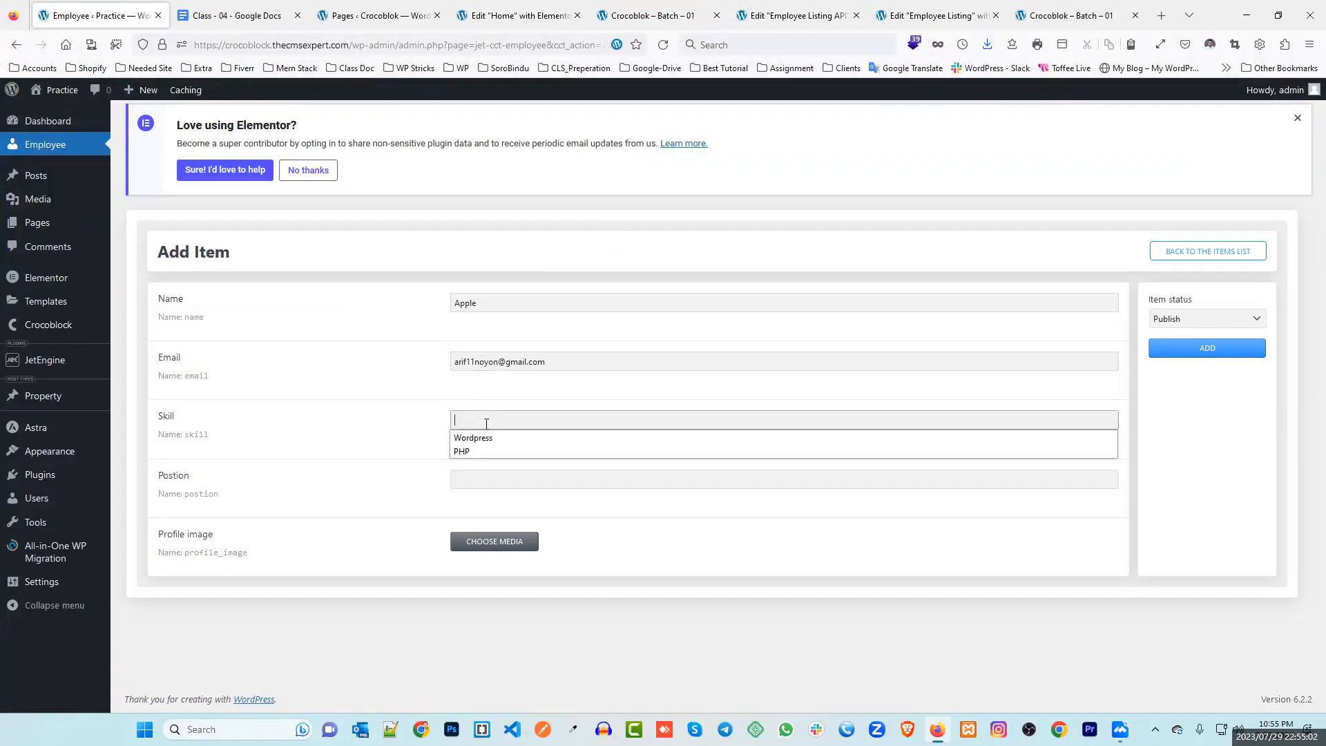
pyautogui.click(487, 440)
pyautogui.click(476, 479)
pyautogui.click(473, 495)
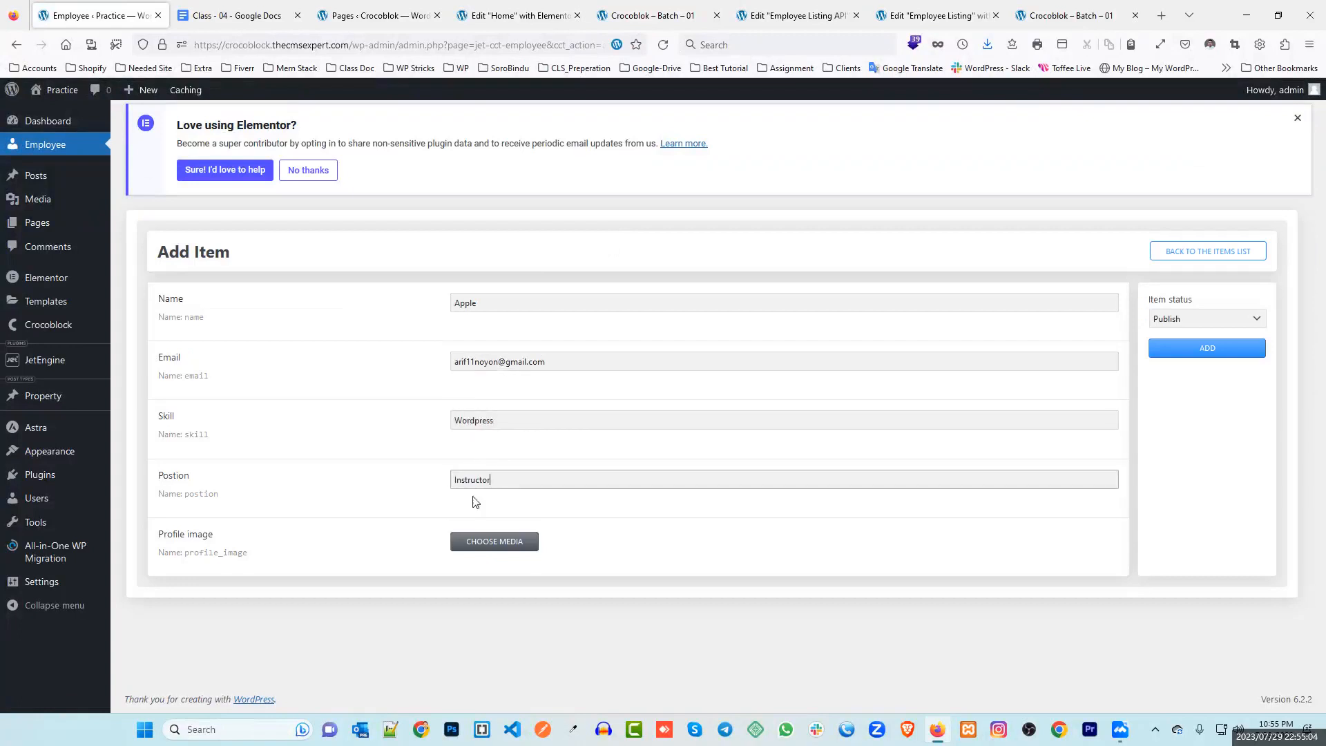
pyautogui.click(1218, 354)
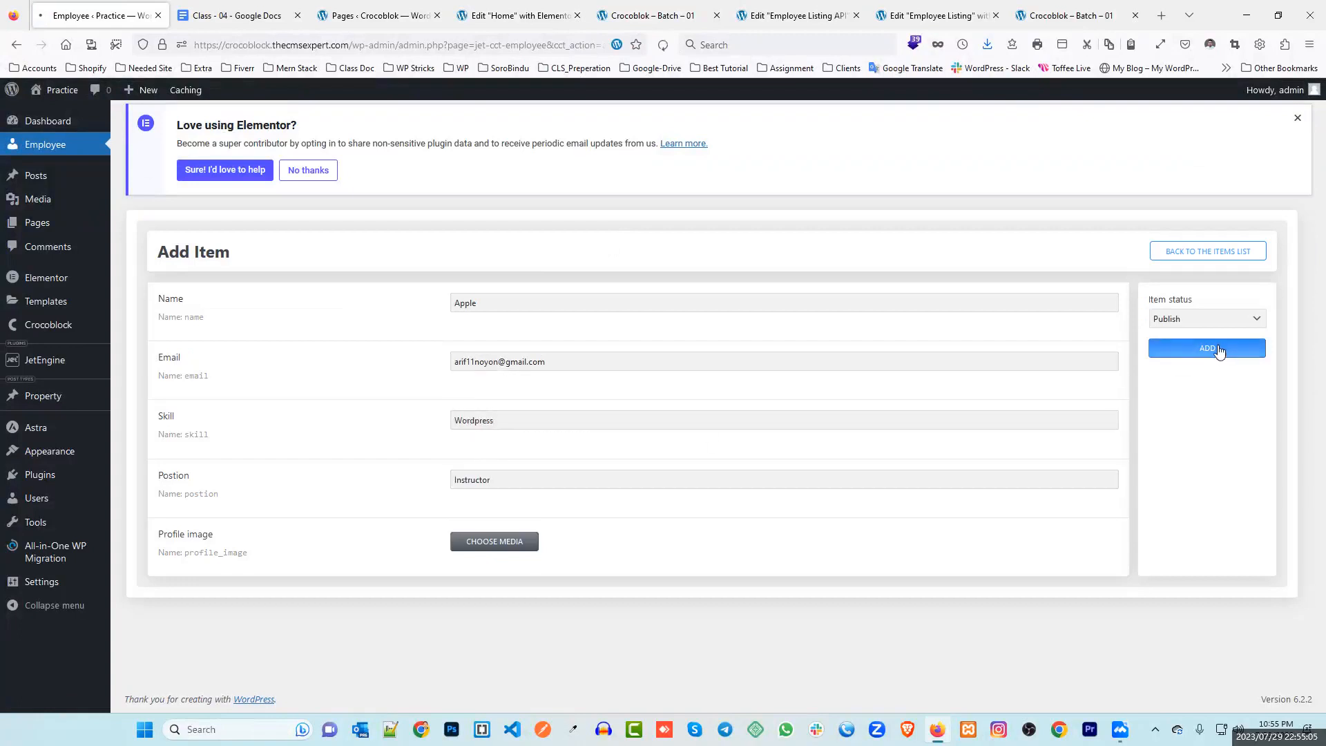
pyautogui.click(697, 12)
# Reload the live home page so the employee grid refreshes with the latest REST API data
pyautogui.click(665, 44)
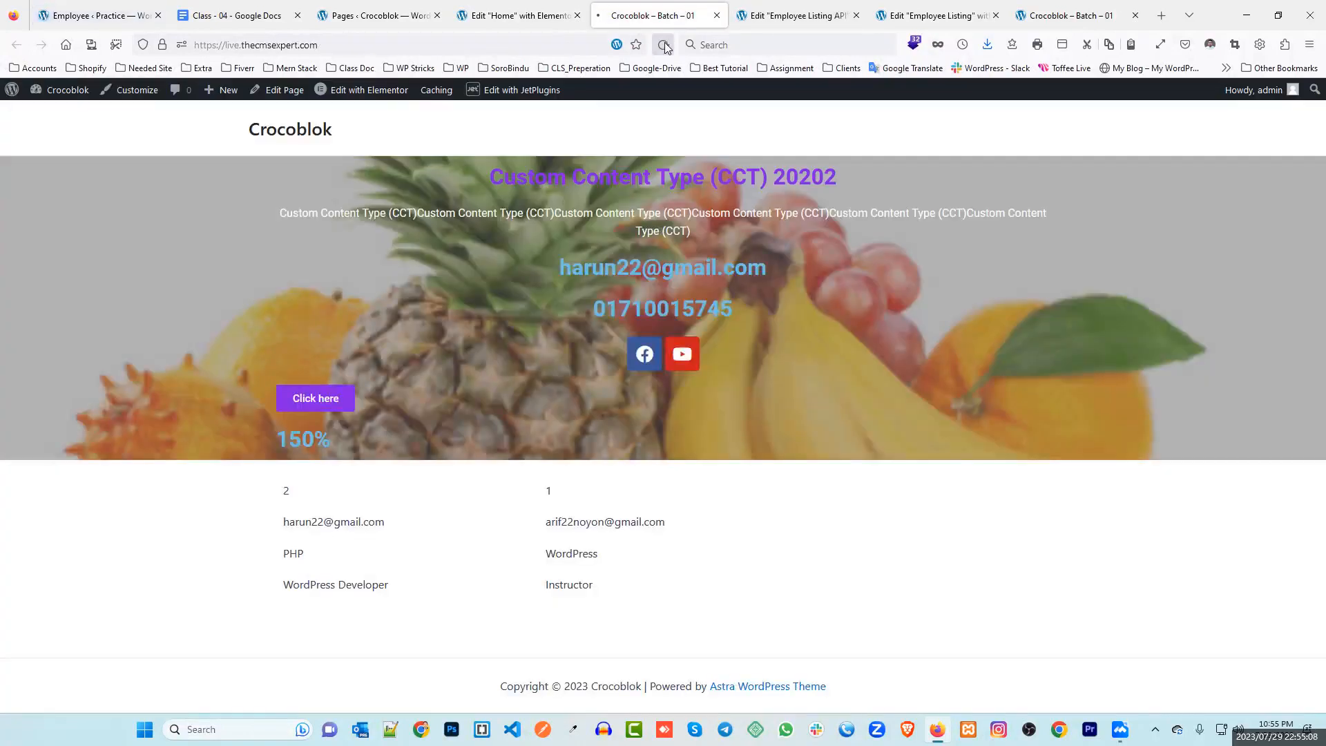